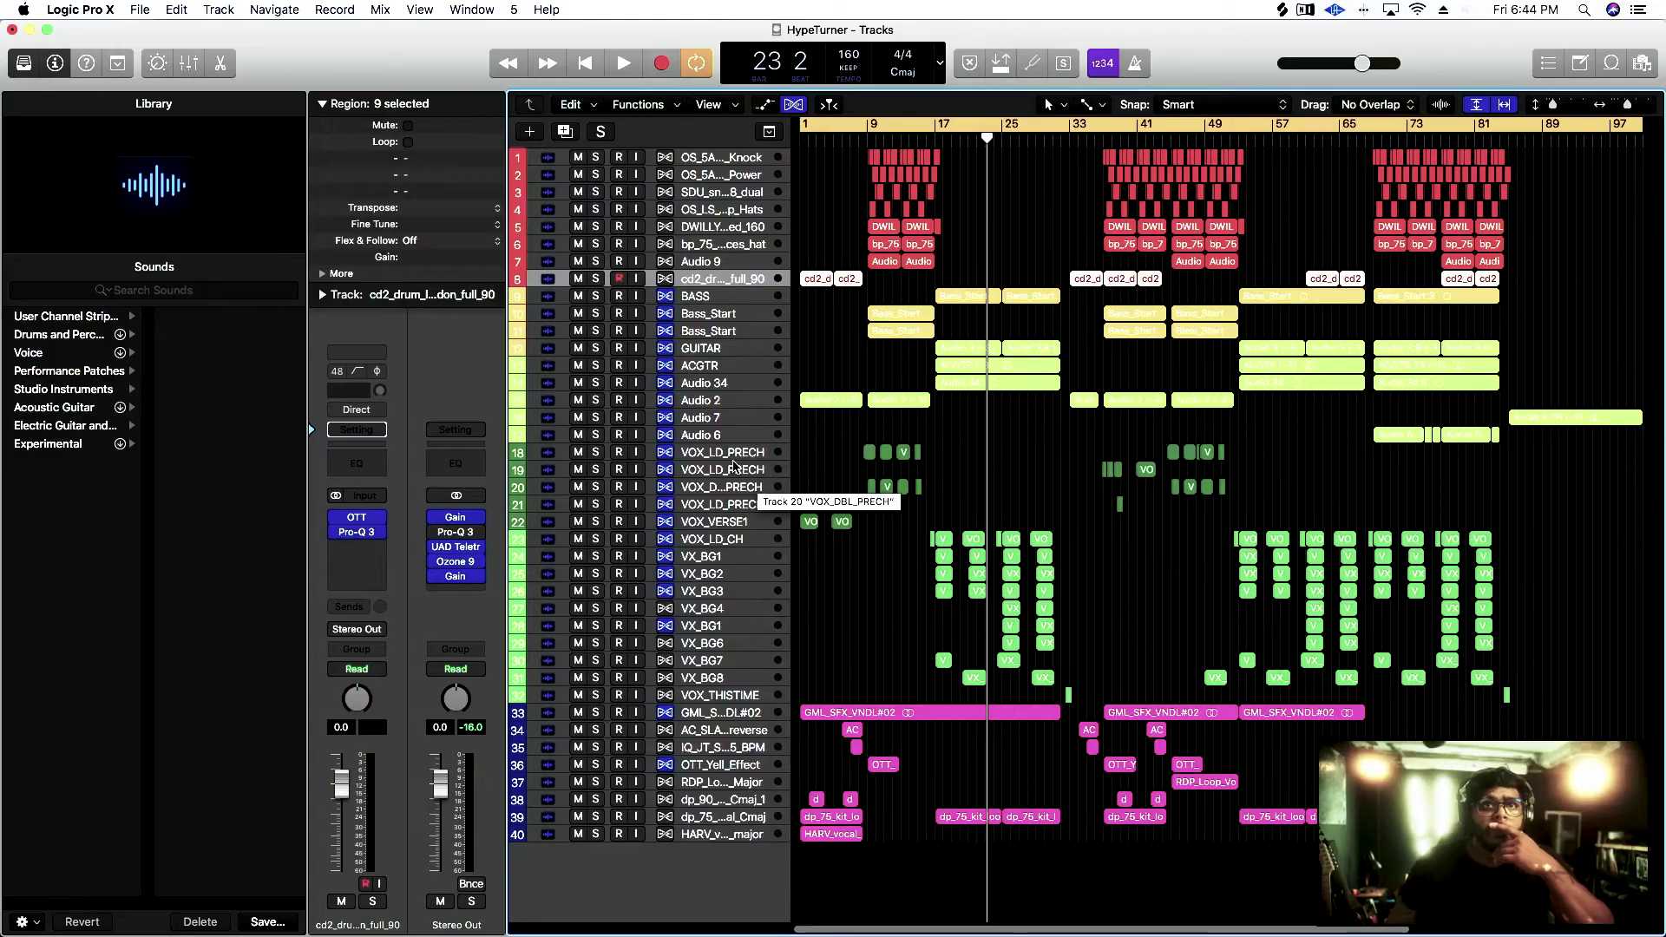
Select all vocal tracks from VOX_LD_PRECH on track 18 through VX_BG8 and enlarge them in the arrangement
left_click(726, 457)
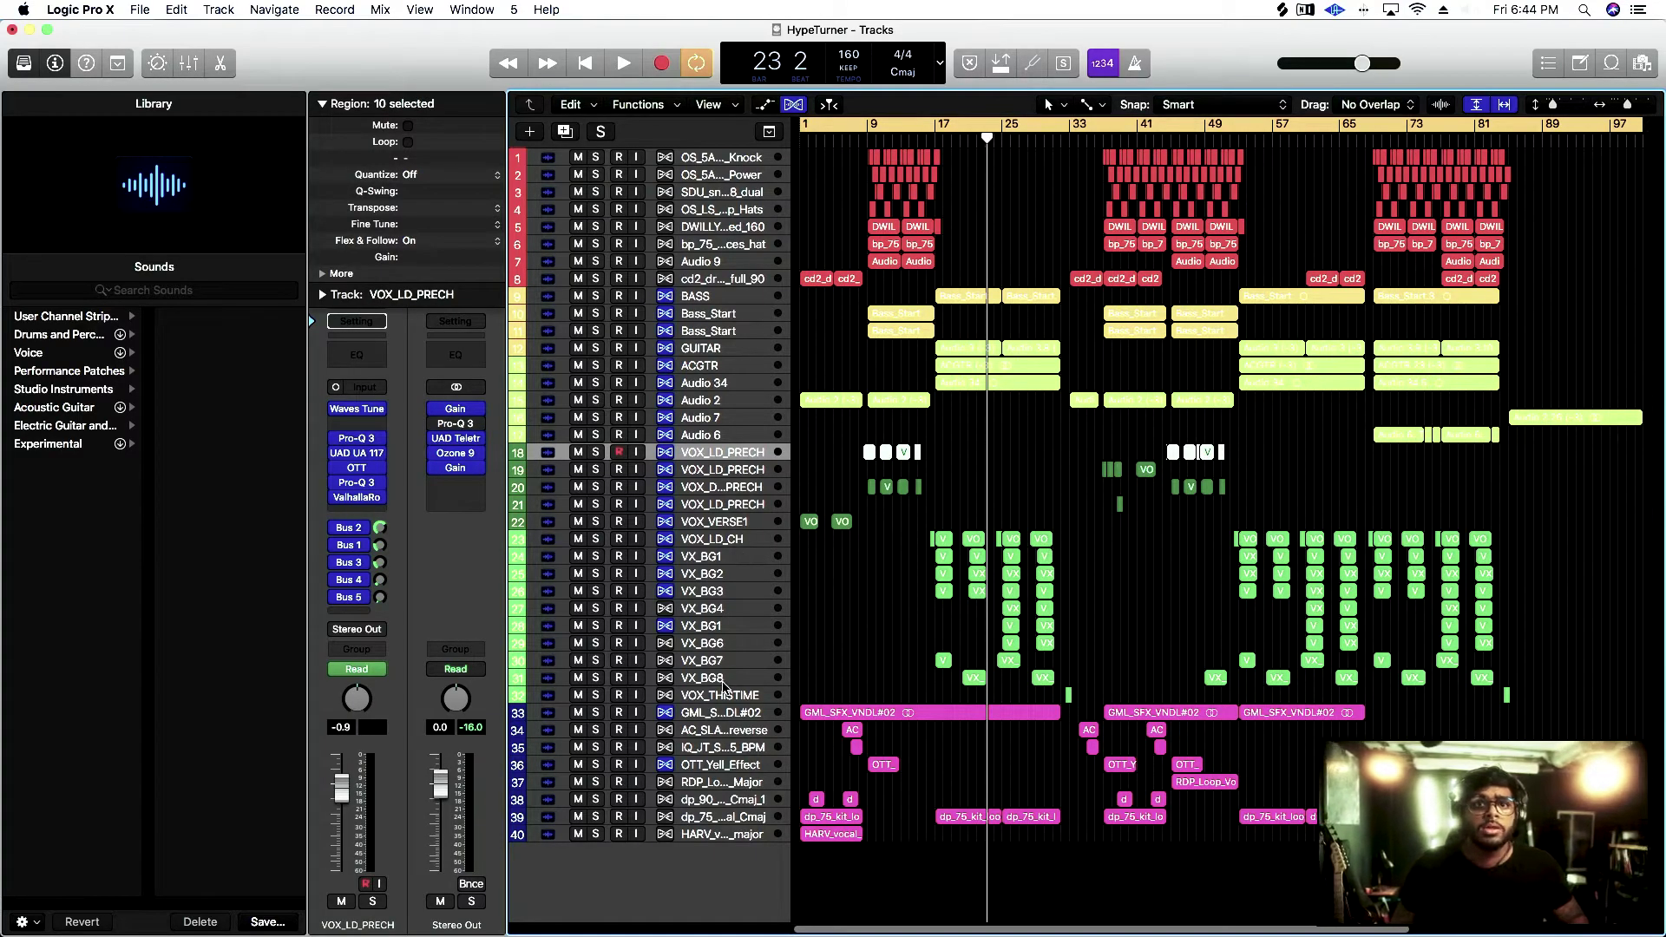
left_click(720, 677, "shift")
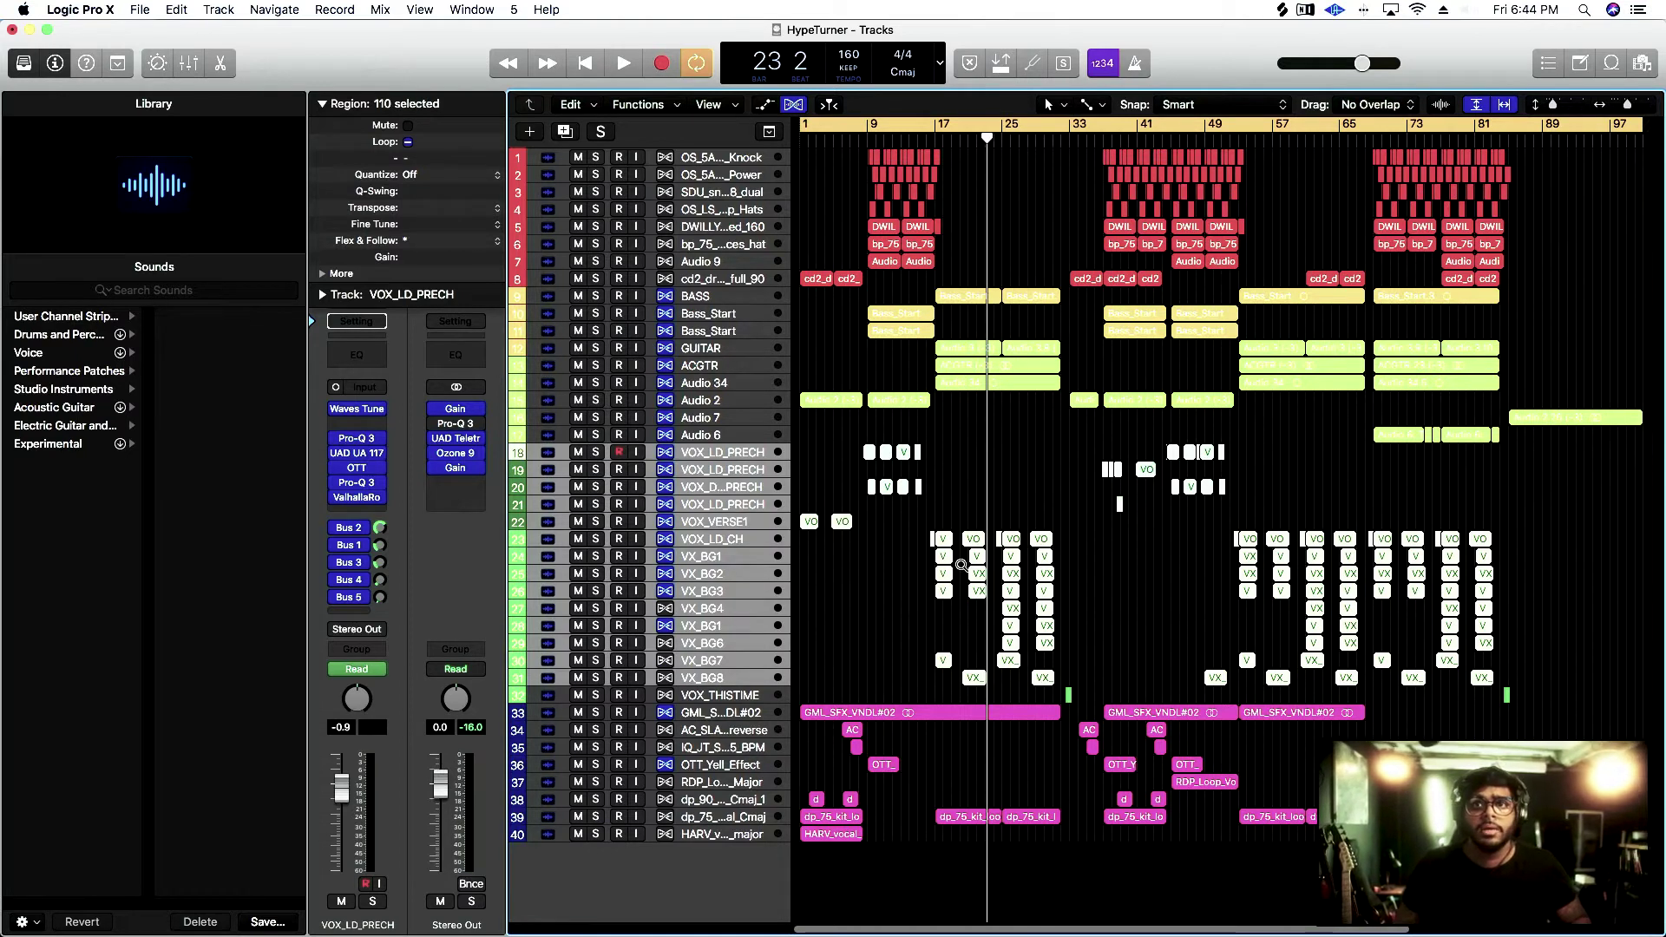
left_click_drag(869, 470, 765, 424)
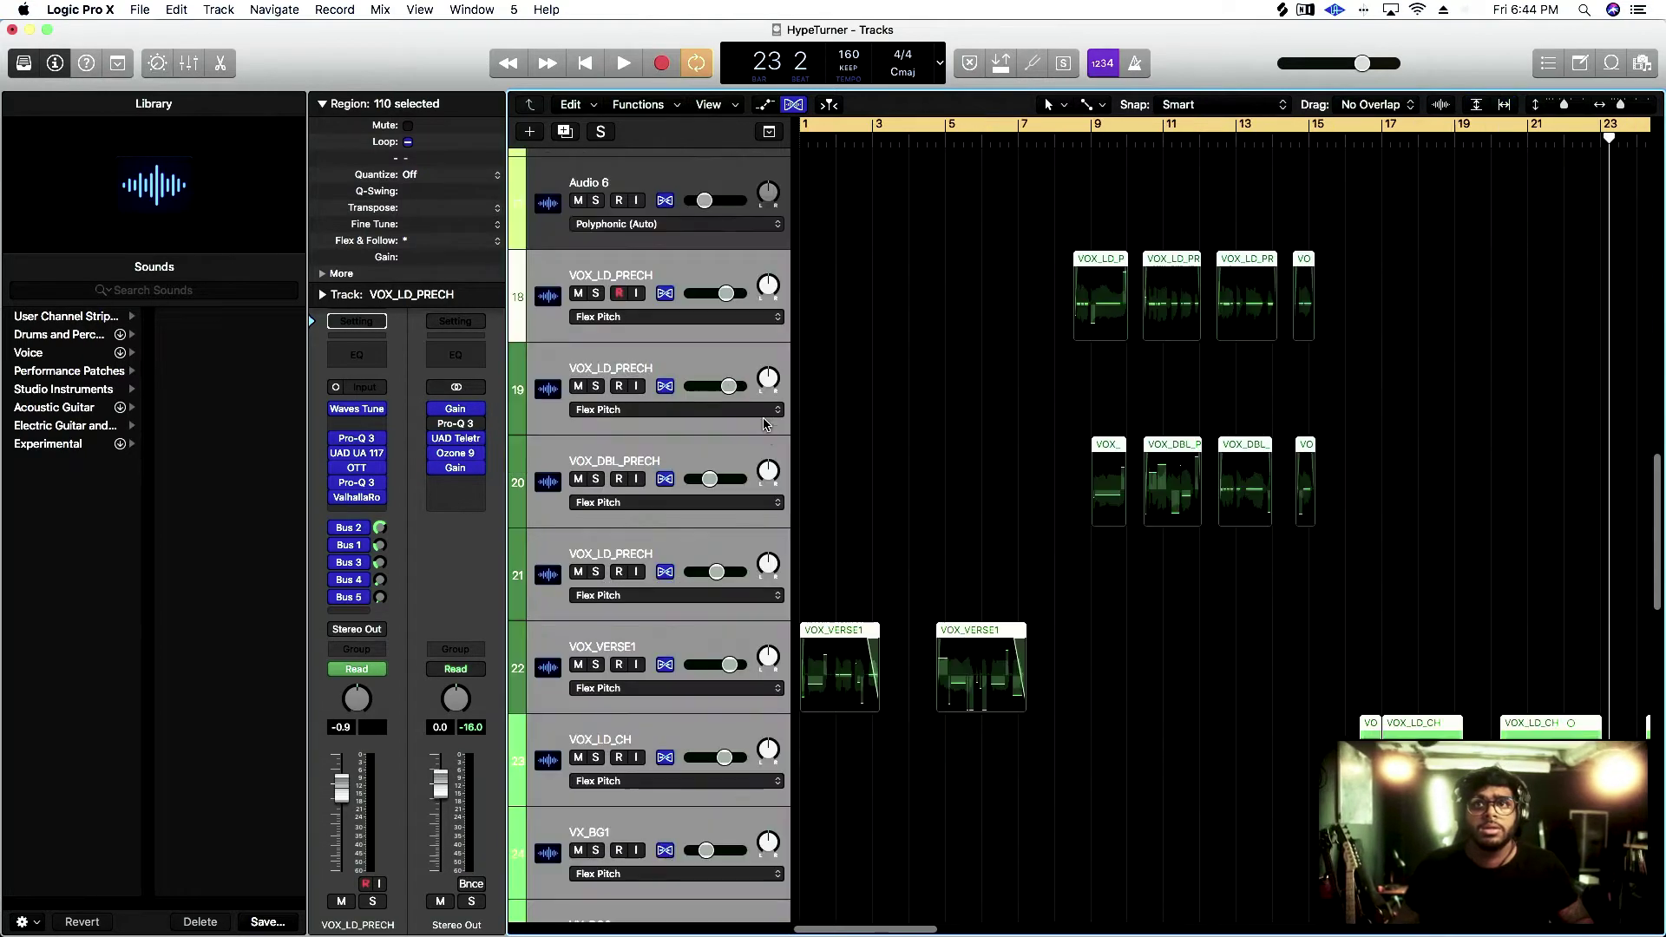
left_click(796, 497, "ctrl+alt")
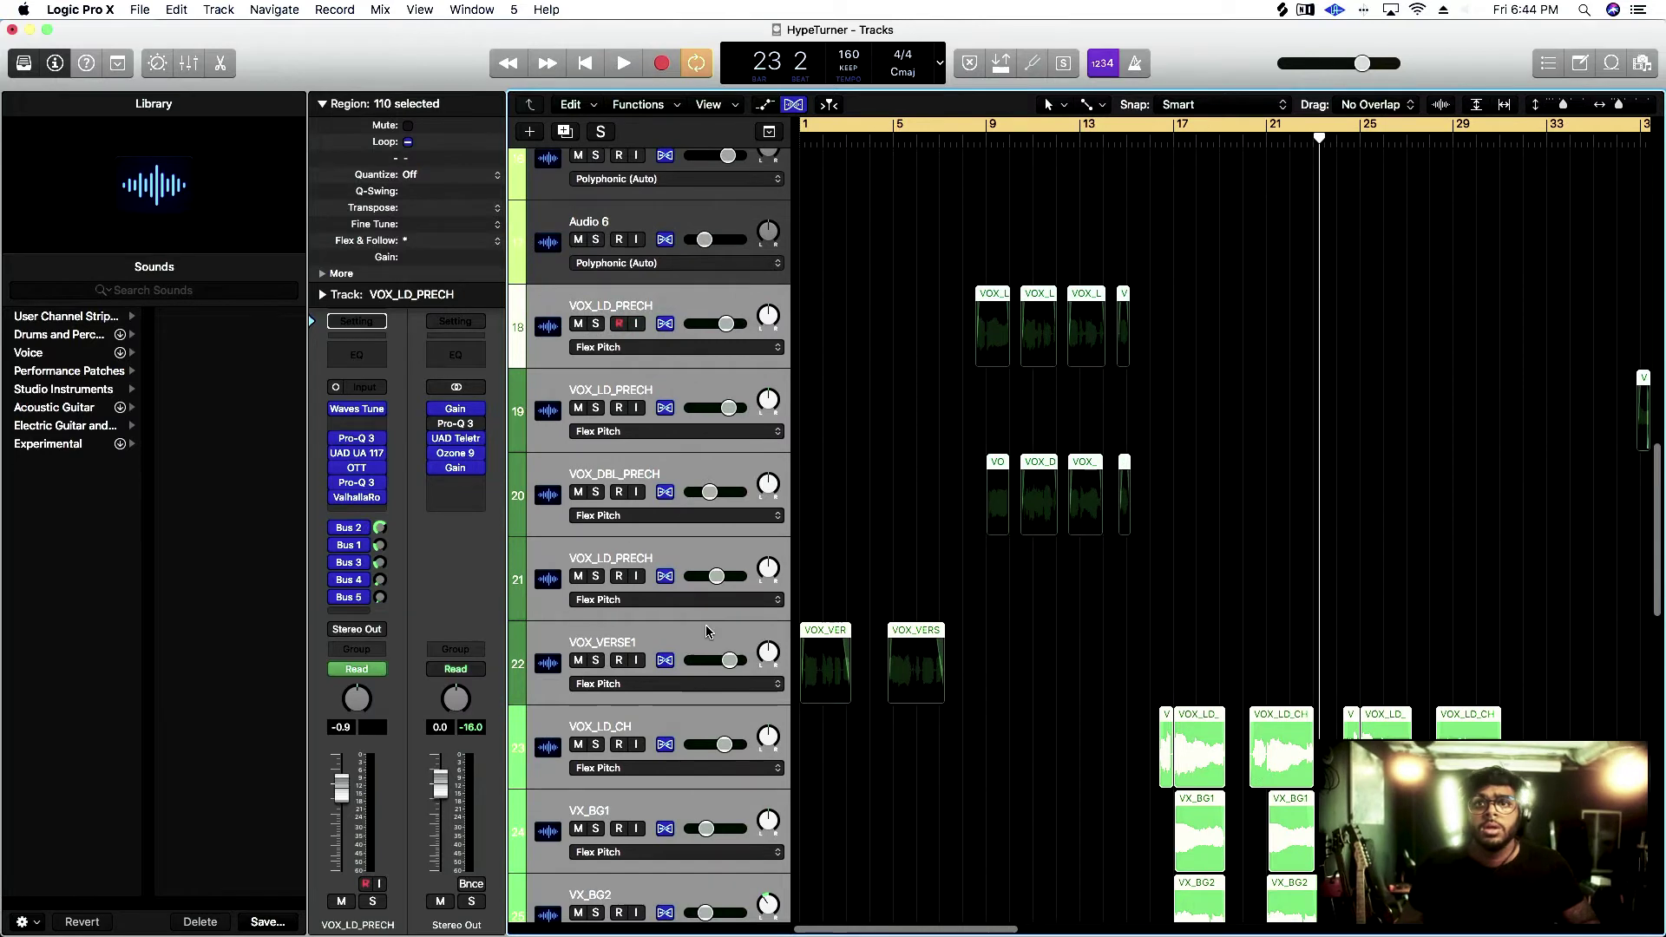
Select the VOX_VERSE1 track, solo vocal tracks 18 through 22, and play the vocals from the start of the song
left_click(703, 630)
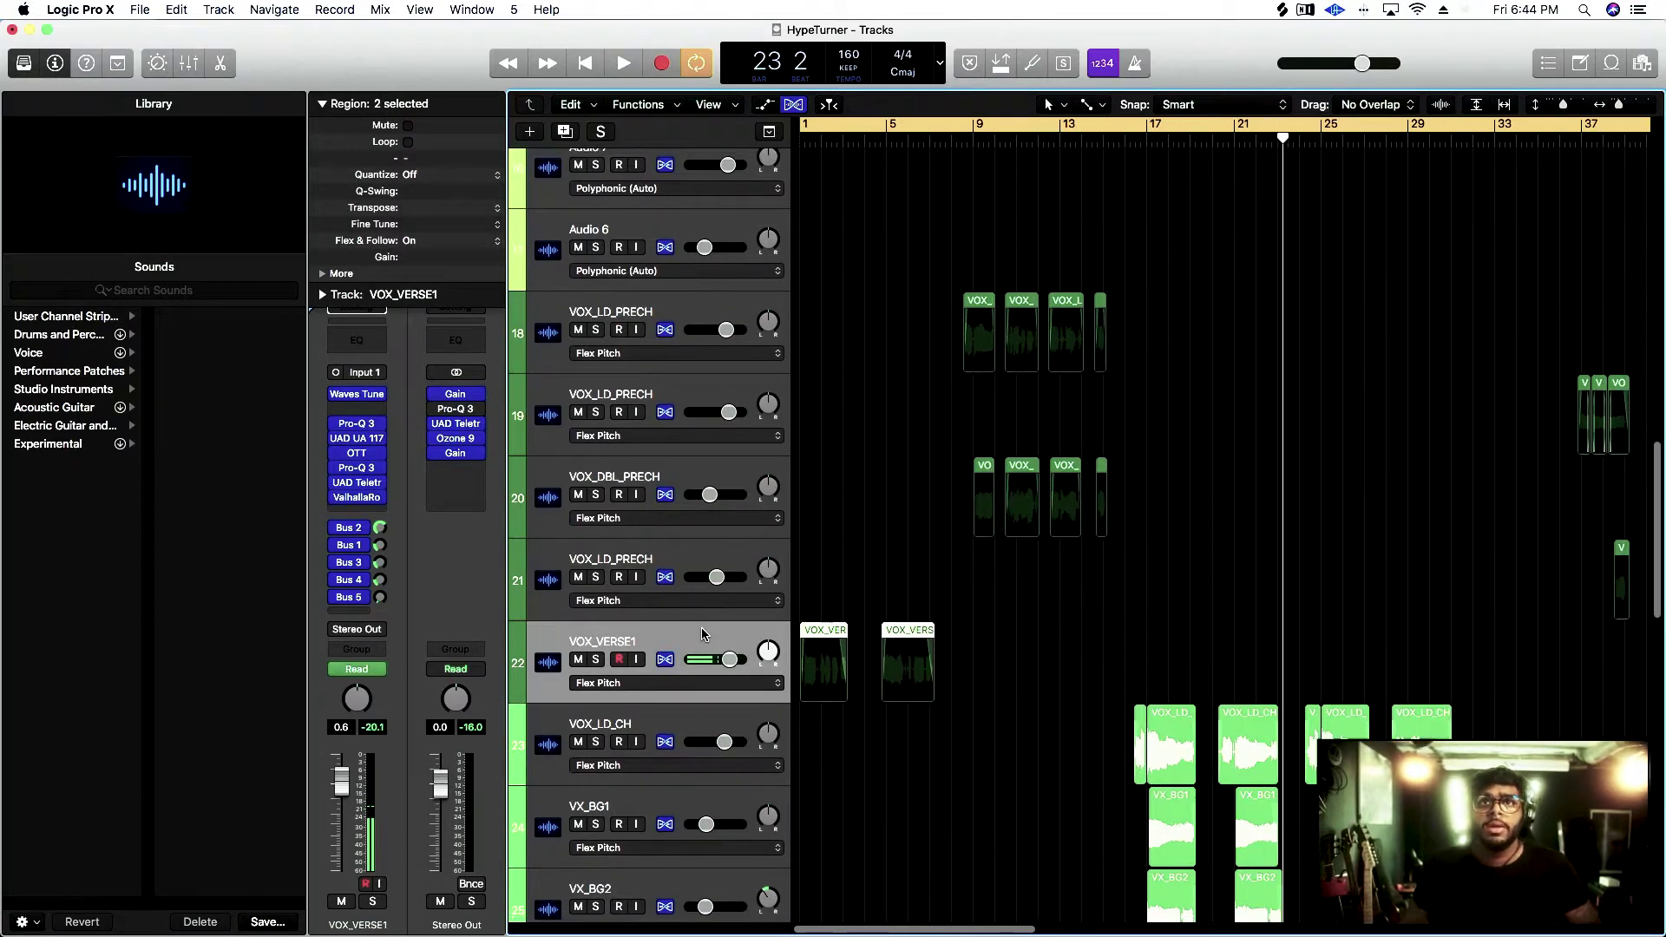
key("z")
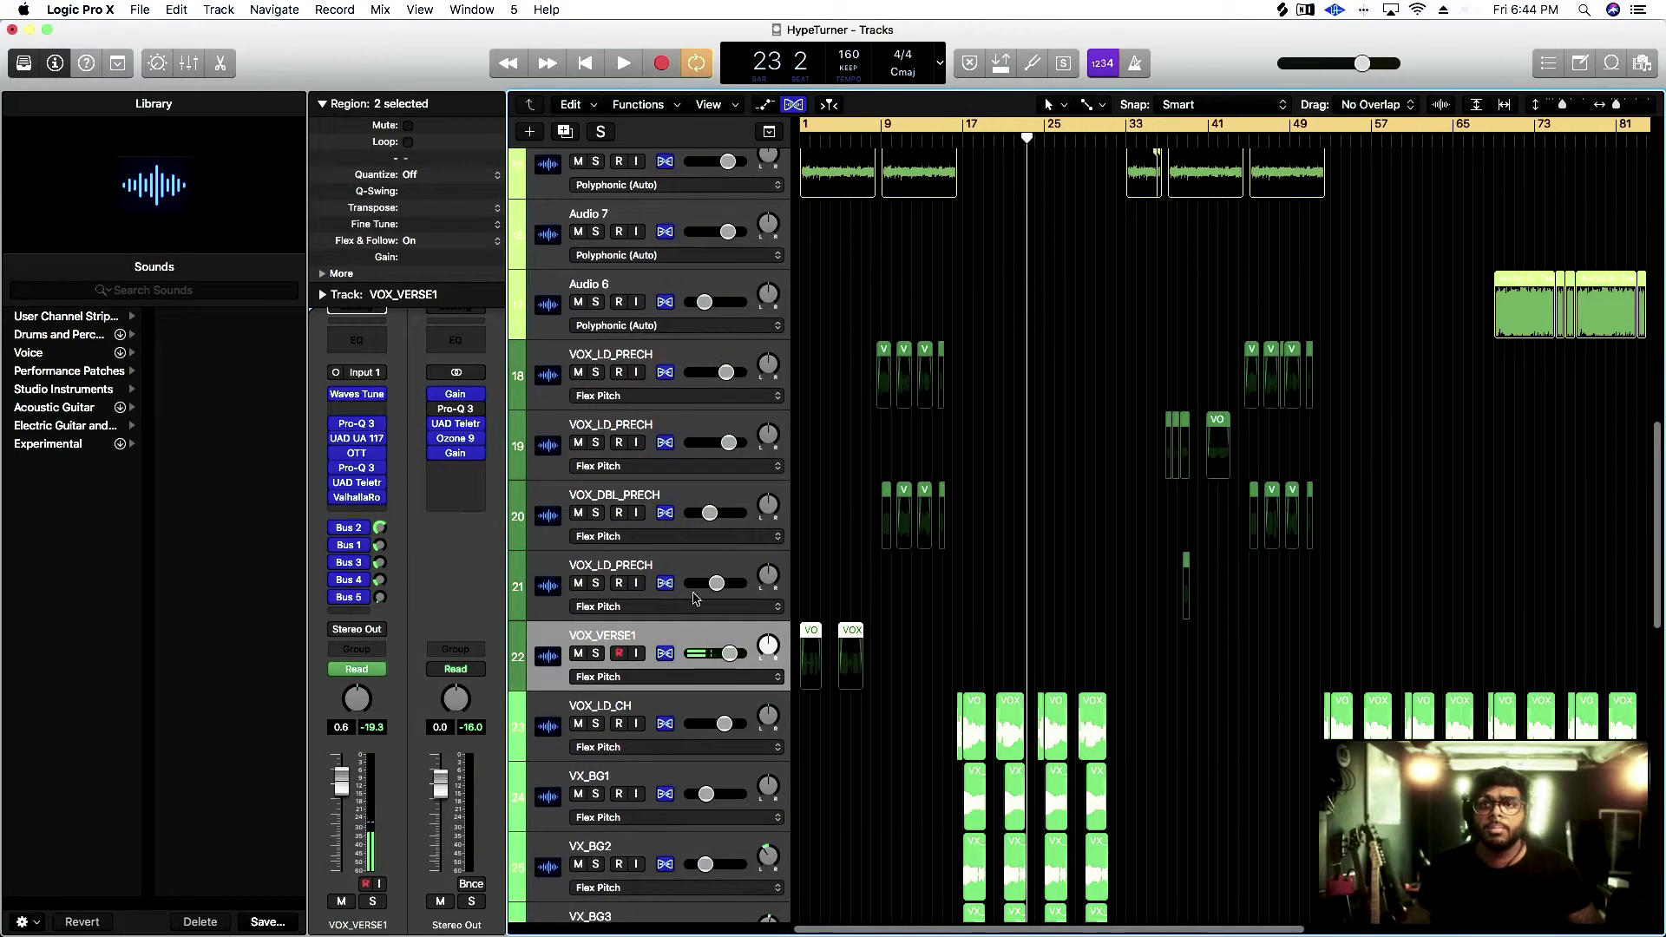
left_click_drag(598, 656, 605, 413)
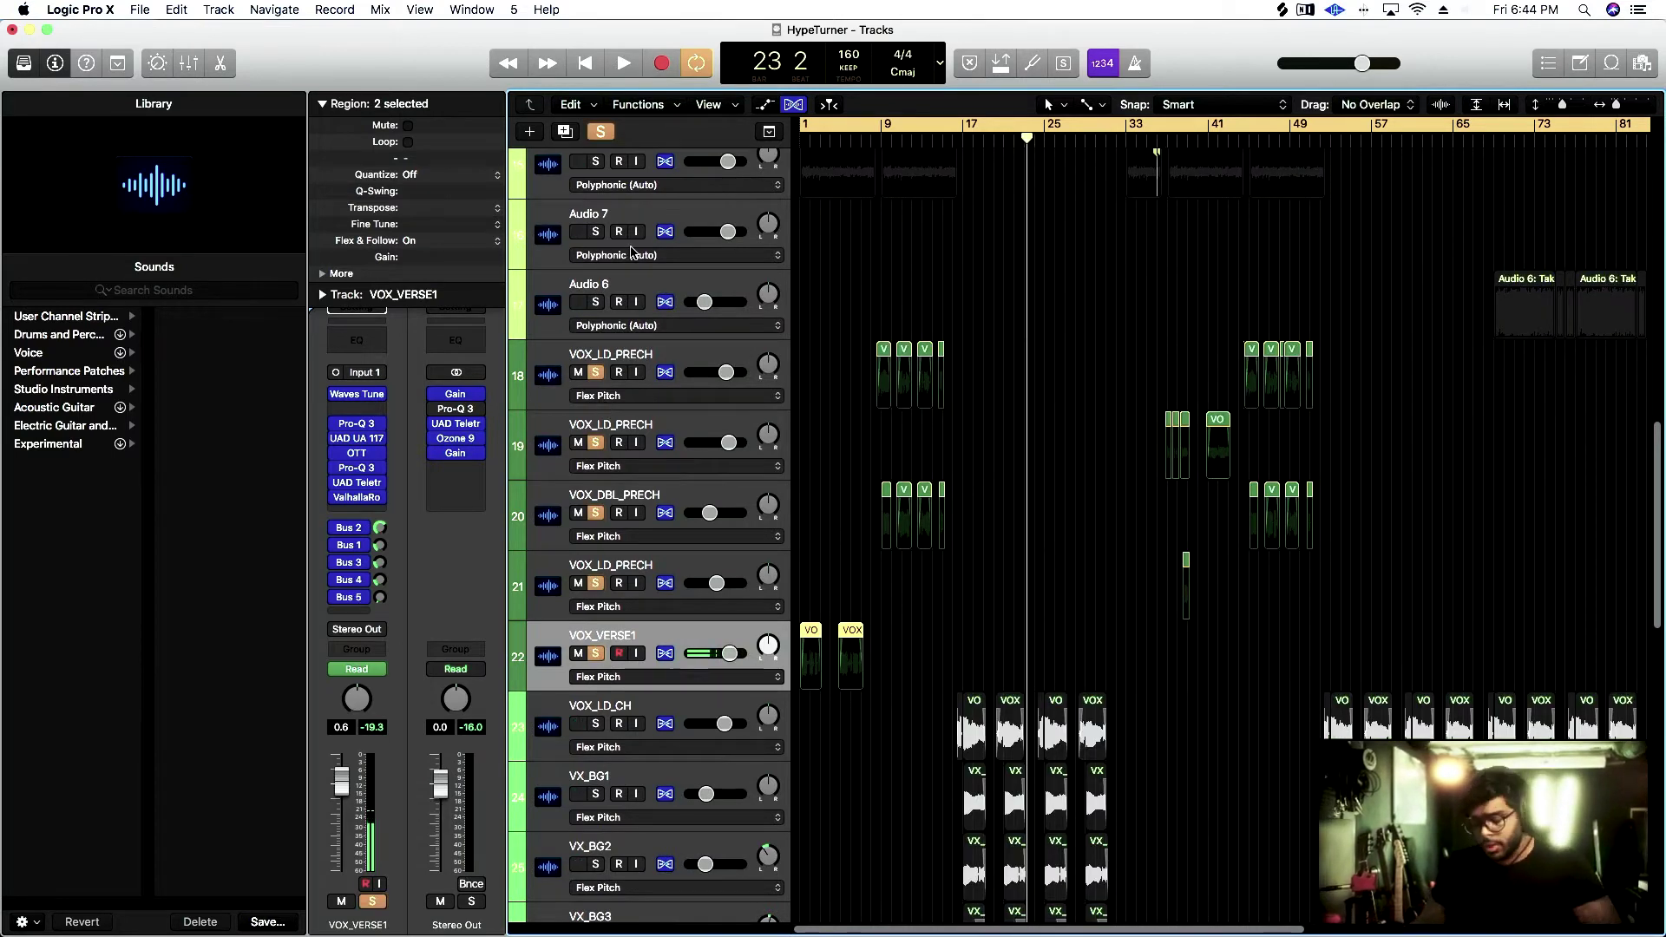
key("Return")
key("space")
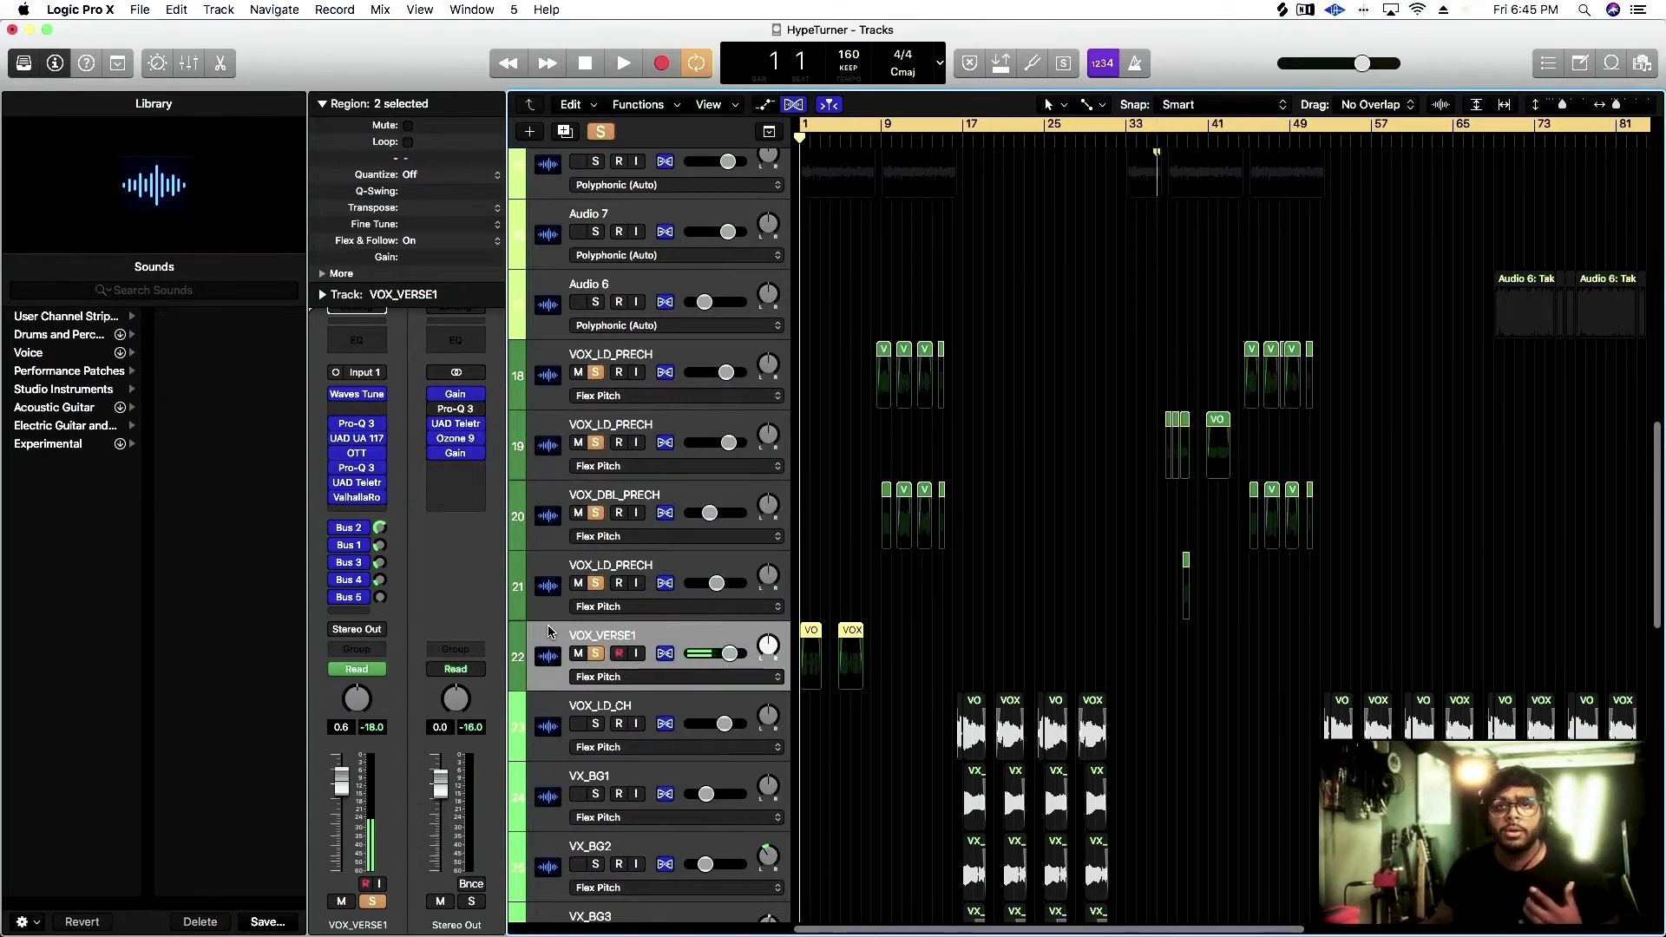
Open Waves Tune Real-Time on VOX_VERSE1, move it clear of the channel strip, and unsolo vocal tracks 18 through 21
left_click(358, 395)
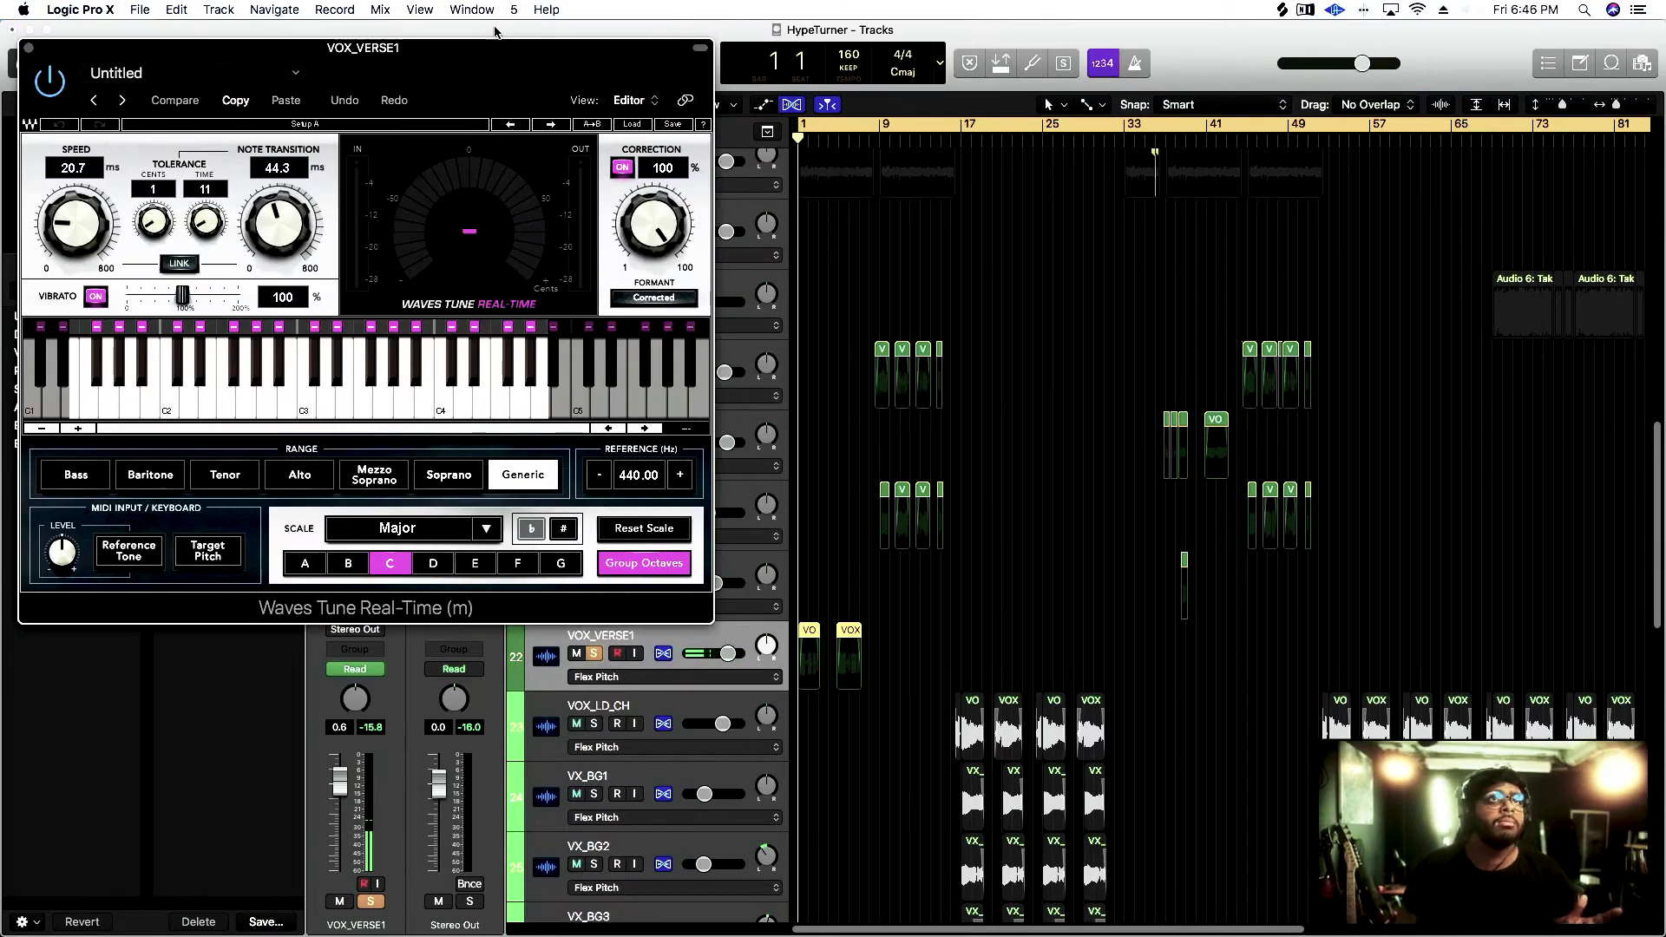
left_click_drag(497, 57, 1230, 48)
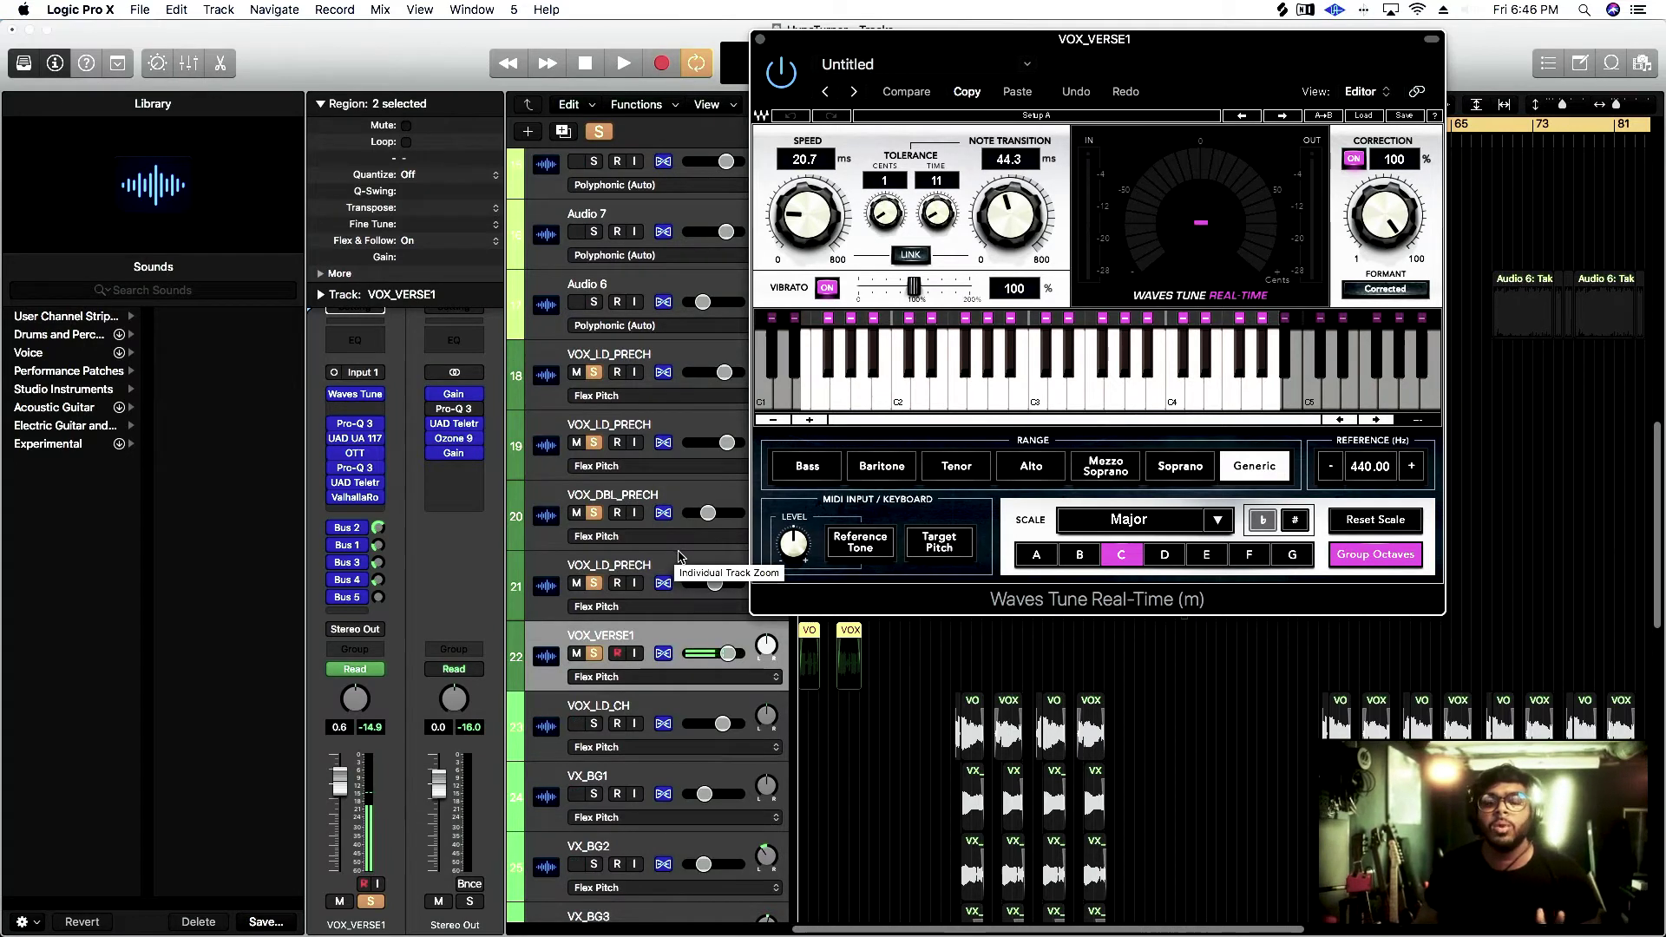
left_click(594, 583)
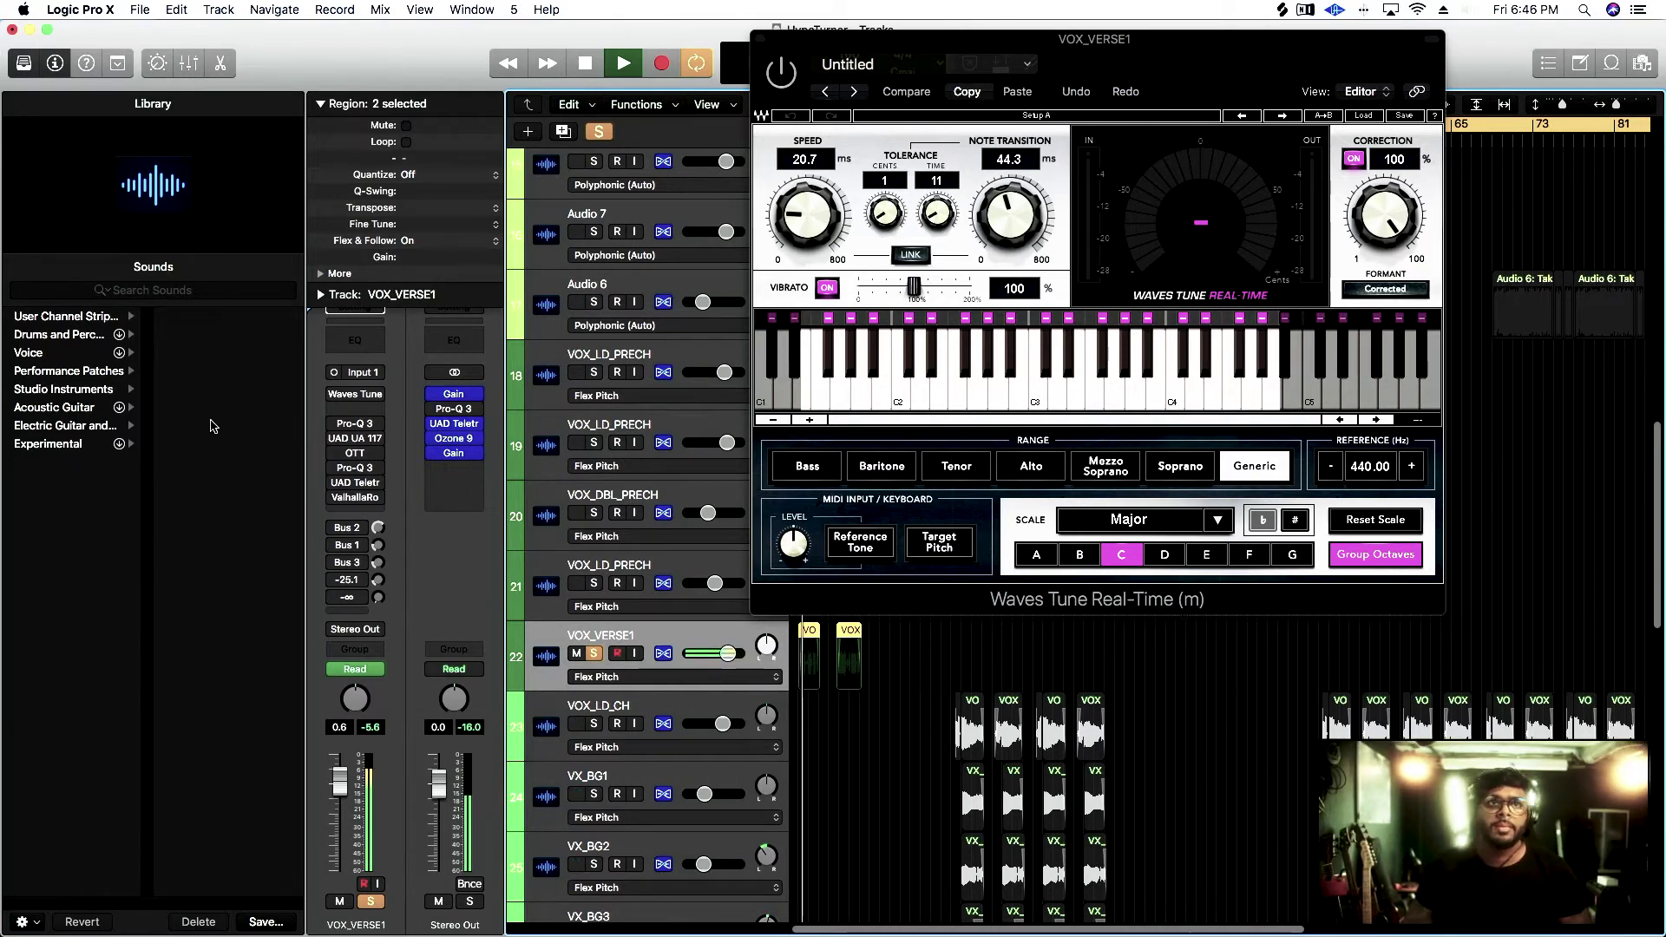
Enable Waves Tune Real-Time on VOX_VERSE1 and play the verse vocal through it while the other inserts are bypassed
key("space")
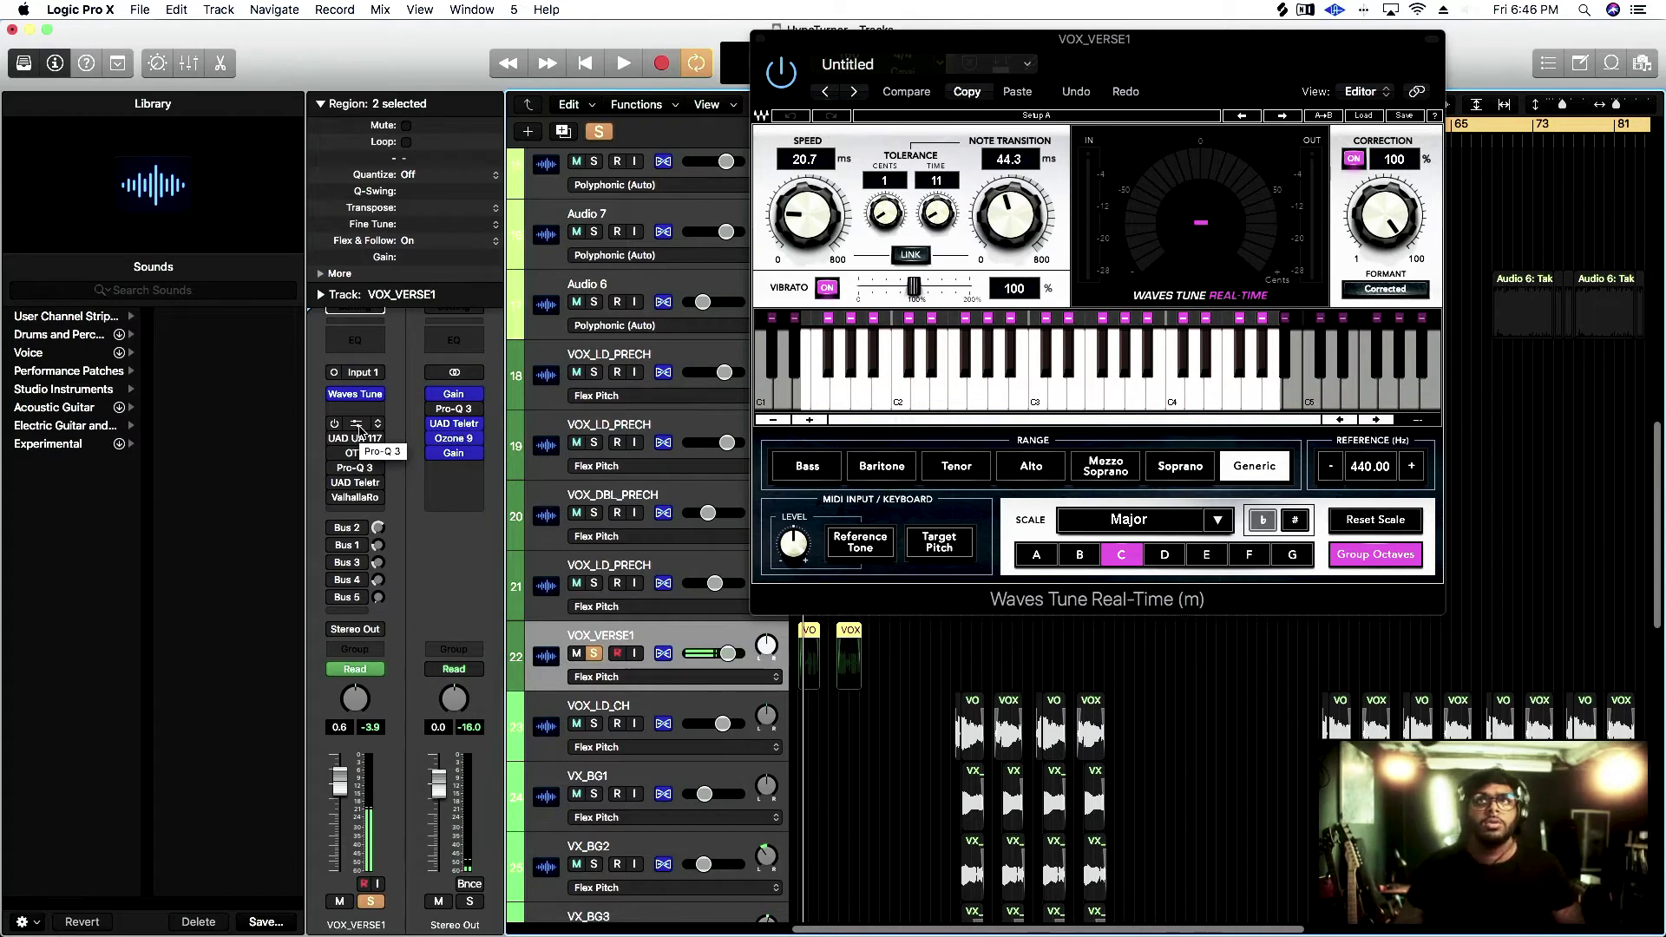
key("space")
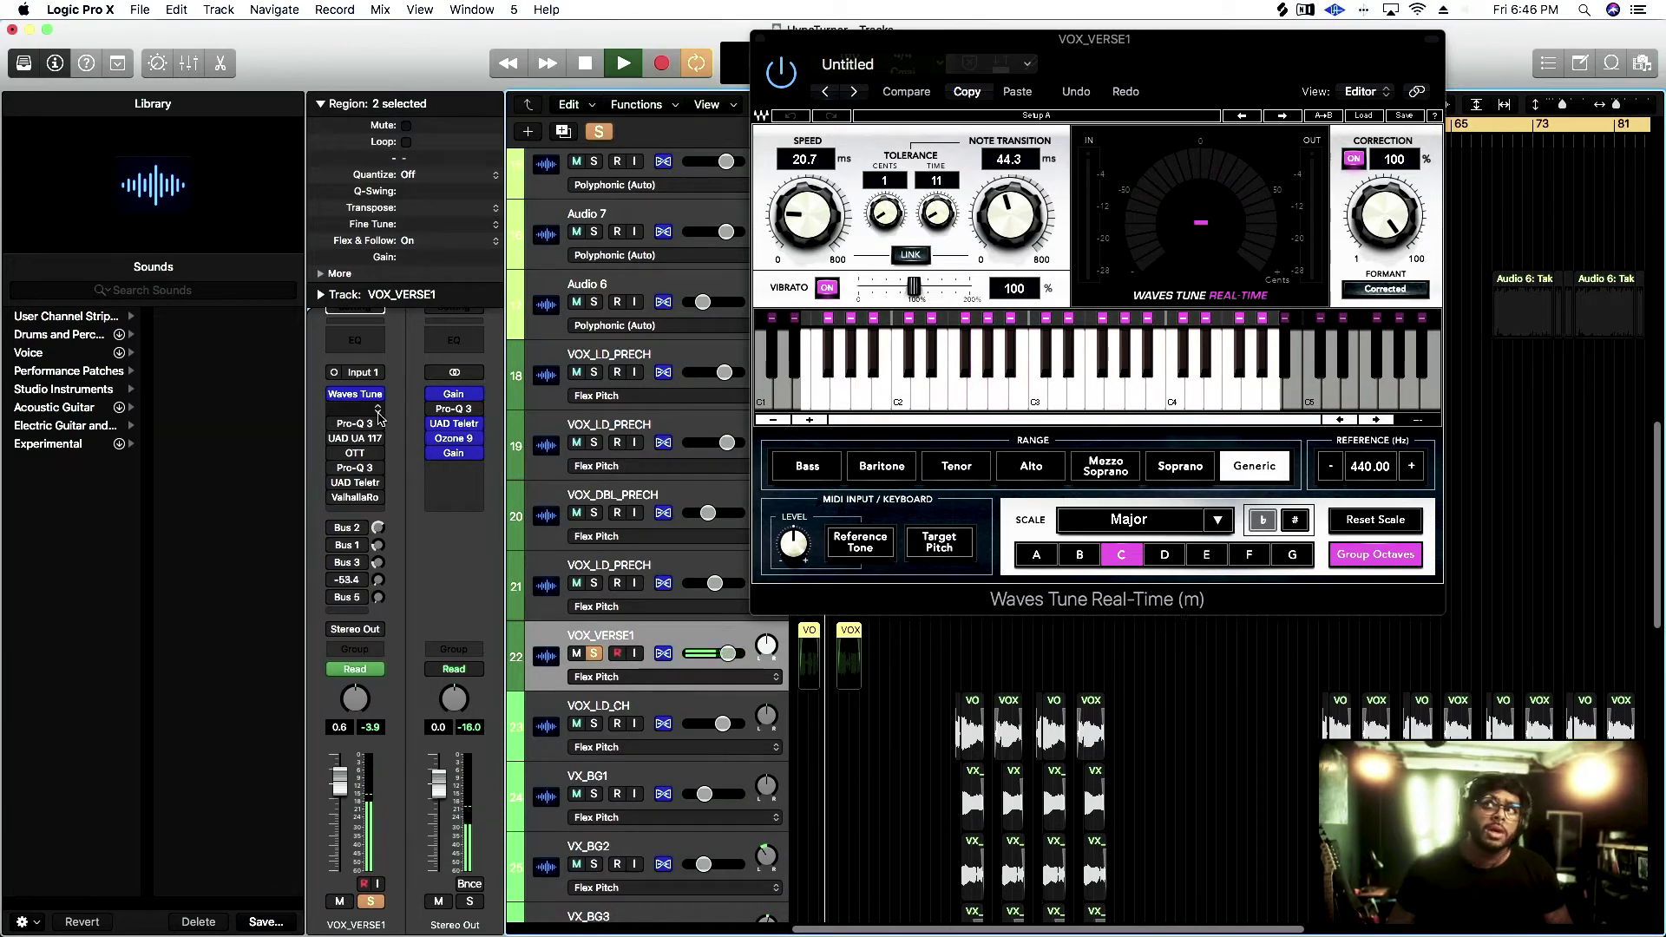
key("space")
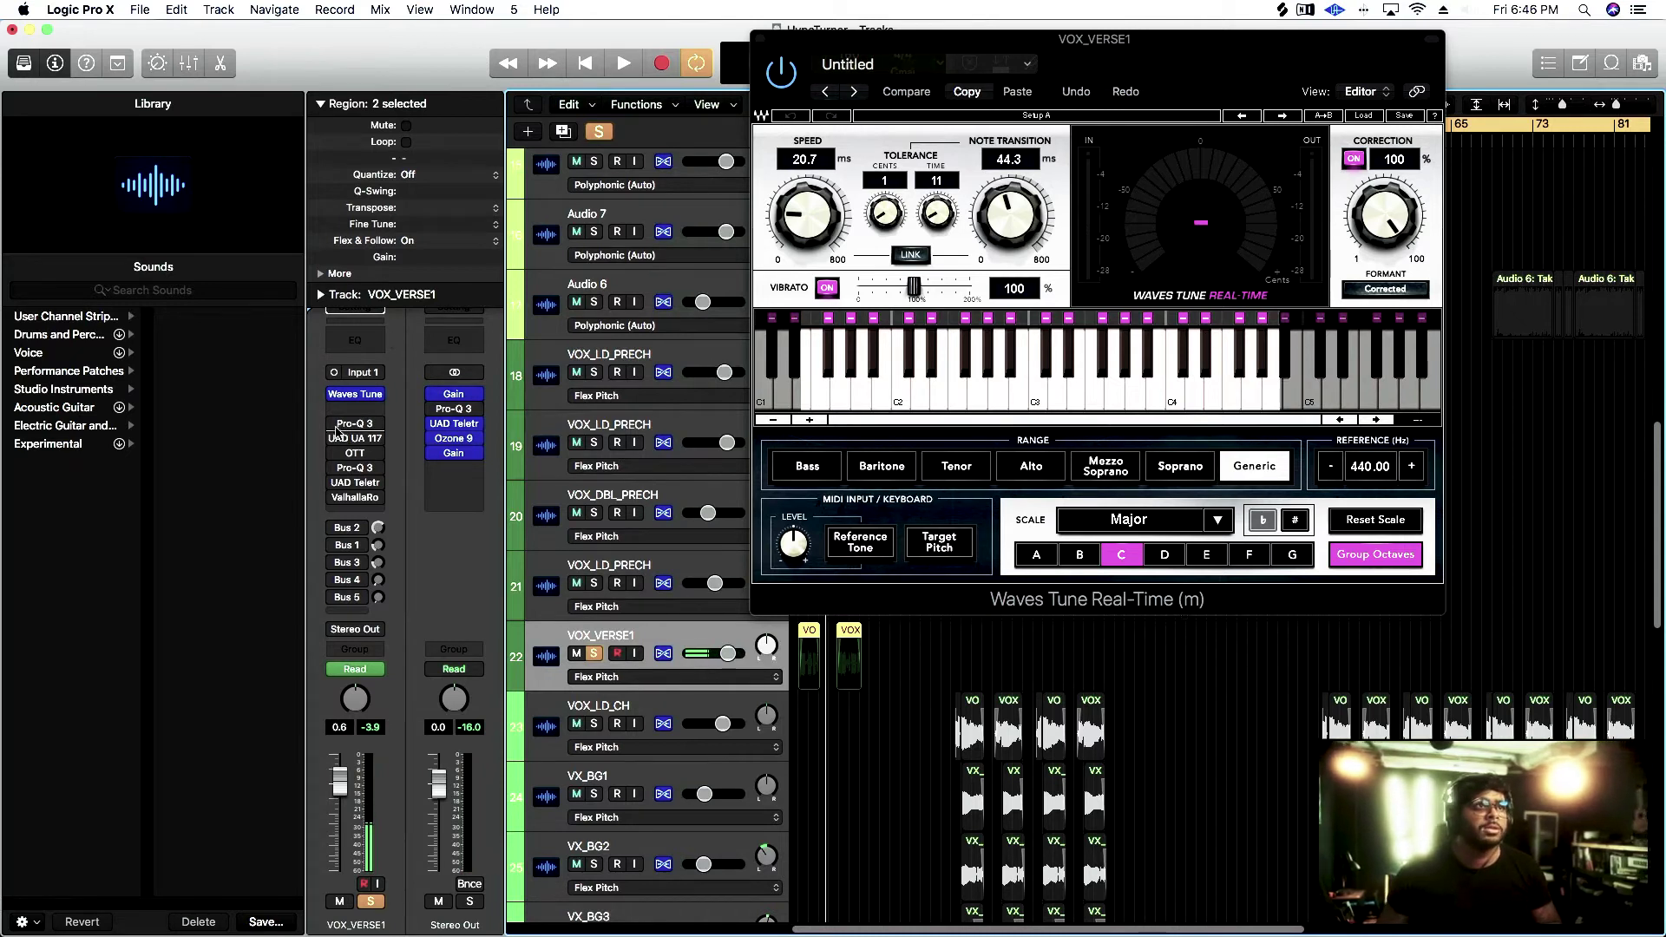
Enable the first Pro-Q 3 on VOX_VERSE1, open it to review its EQ curve, and close it
left_click(355, 426)
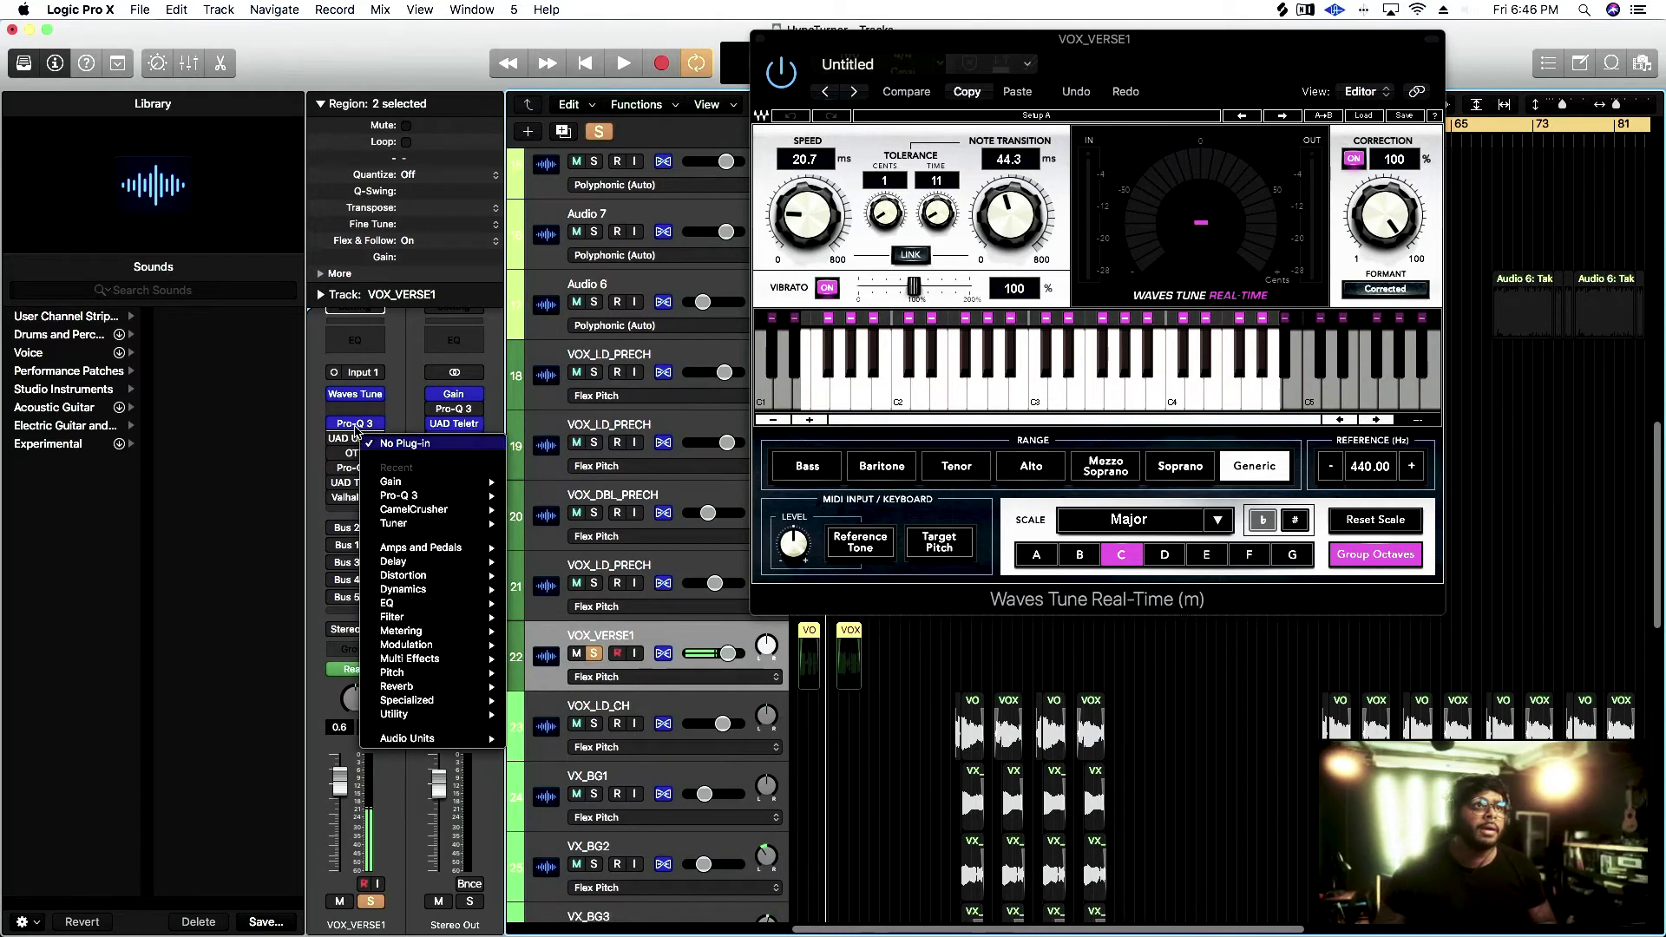
left_click(355, 425)
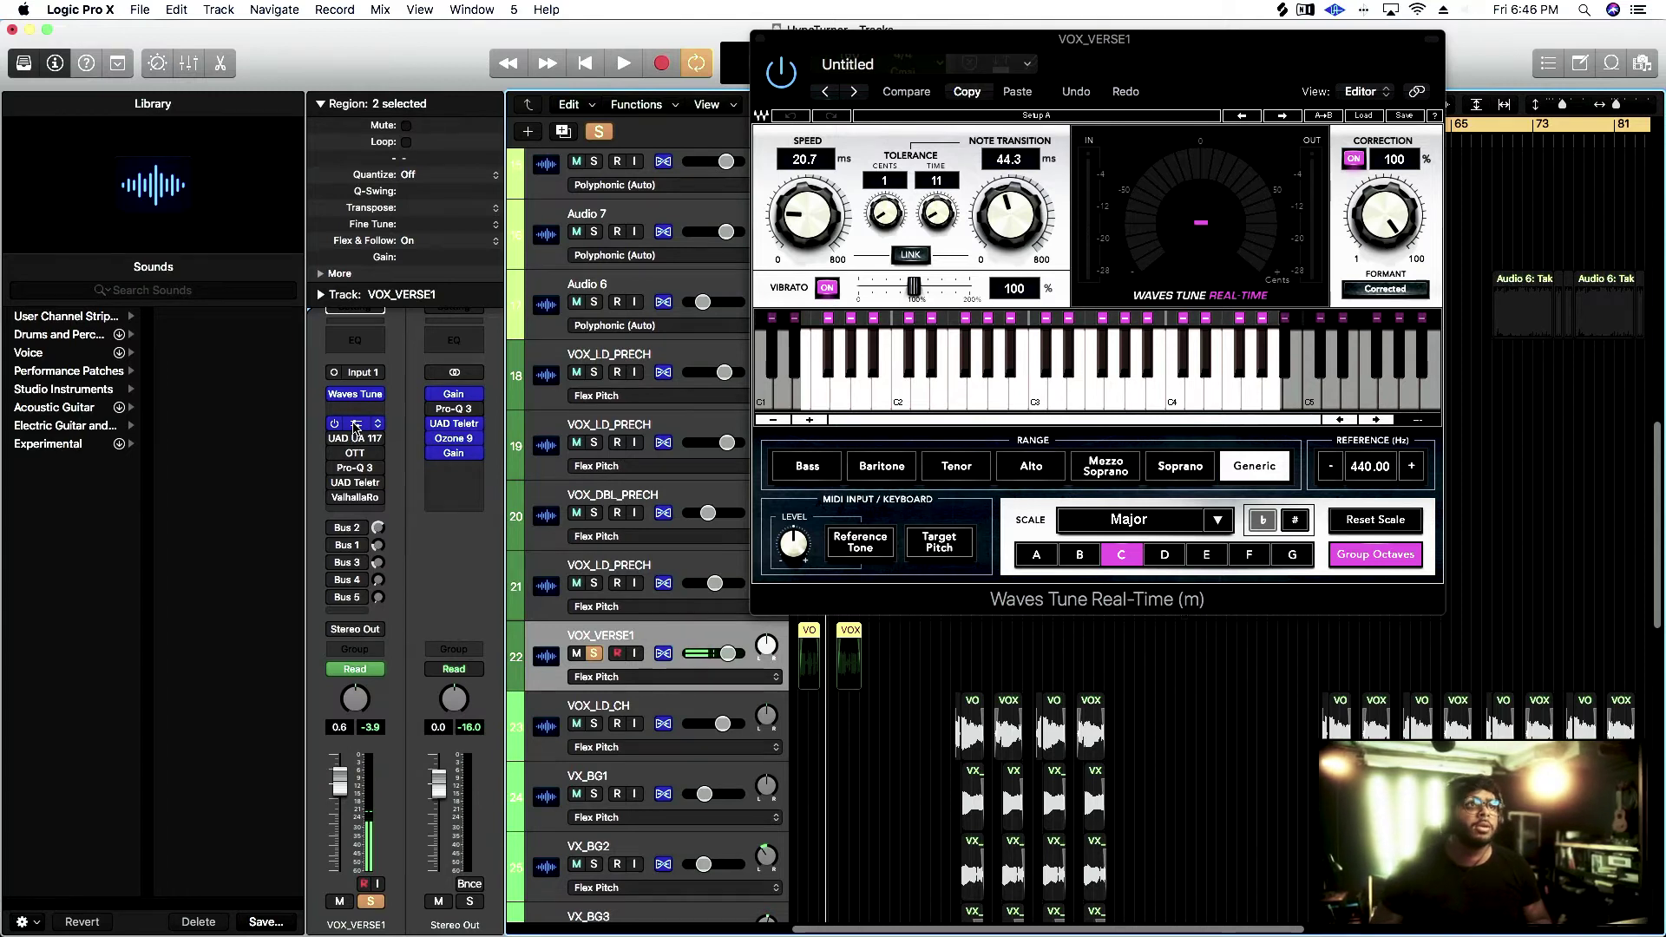
left_click(356, 425)
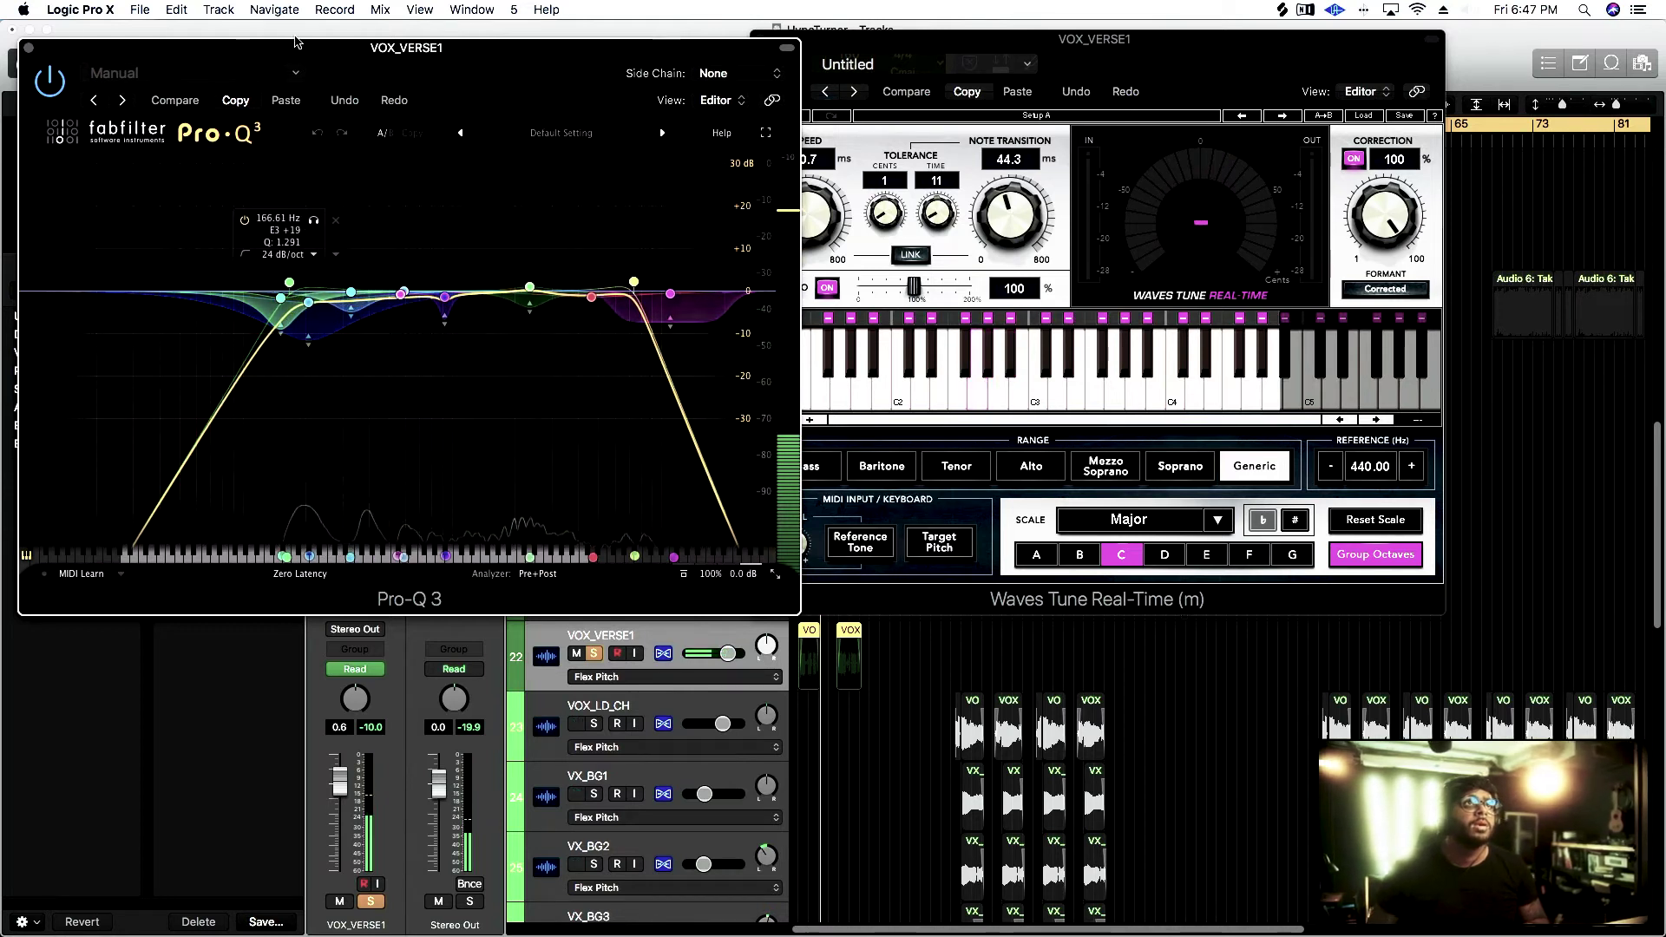
left_click_drag(295, 41, 472, 106)
left_click(343, 106)
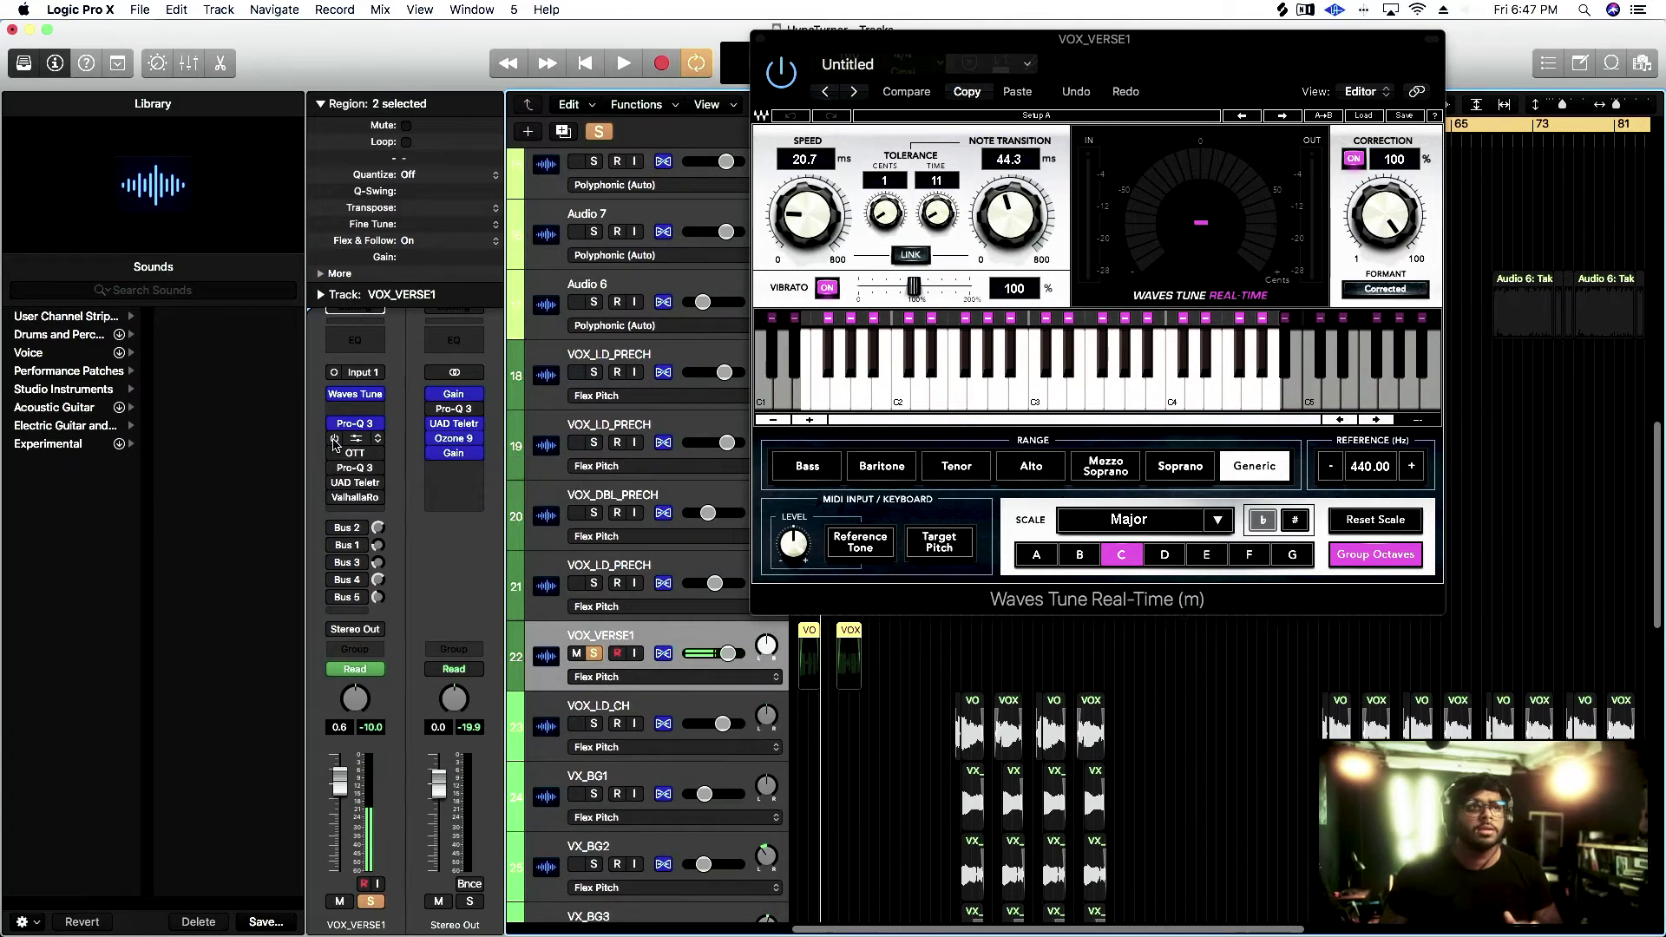
Enable the UAD UA 1176LN Legacy and OTT compressors on VOX_VERSE1, review their settings during a vocal playback, and close both
left_click(355, 438)
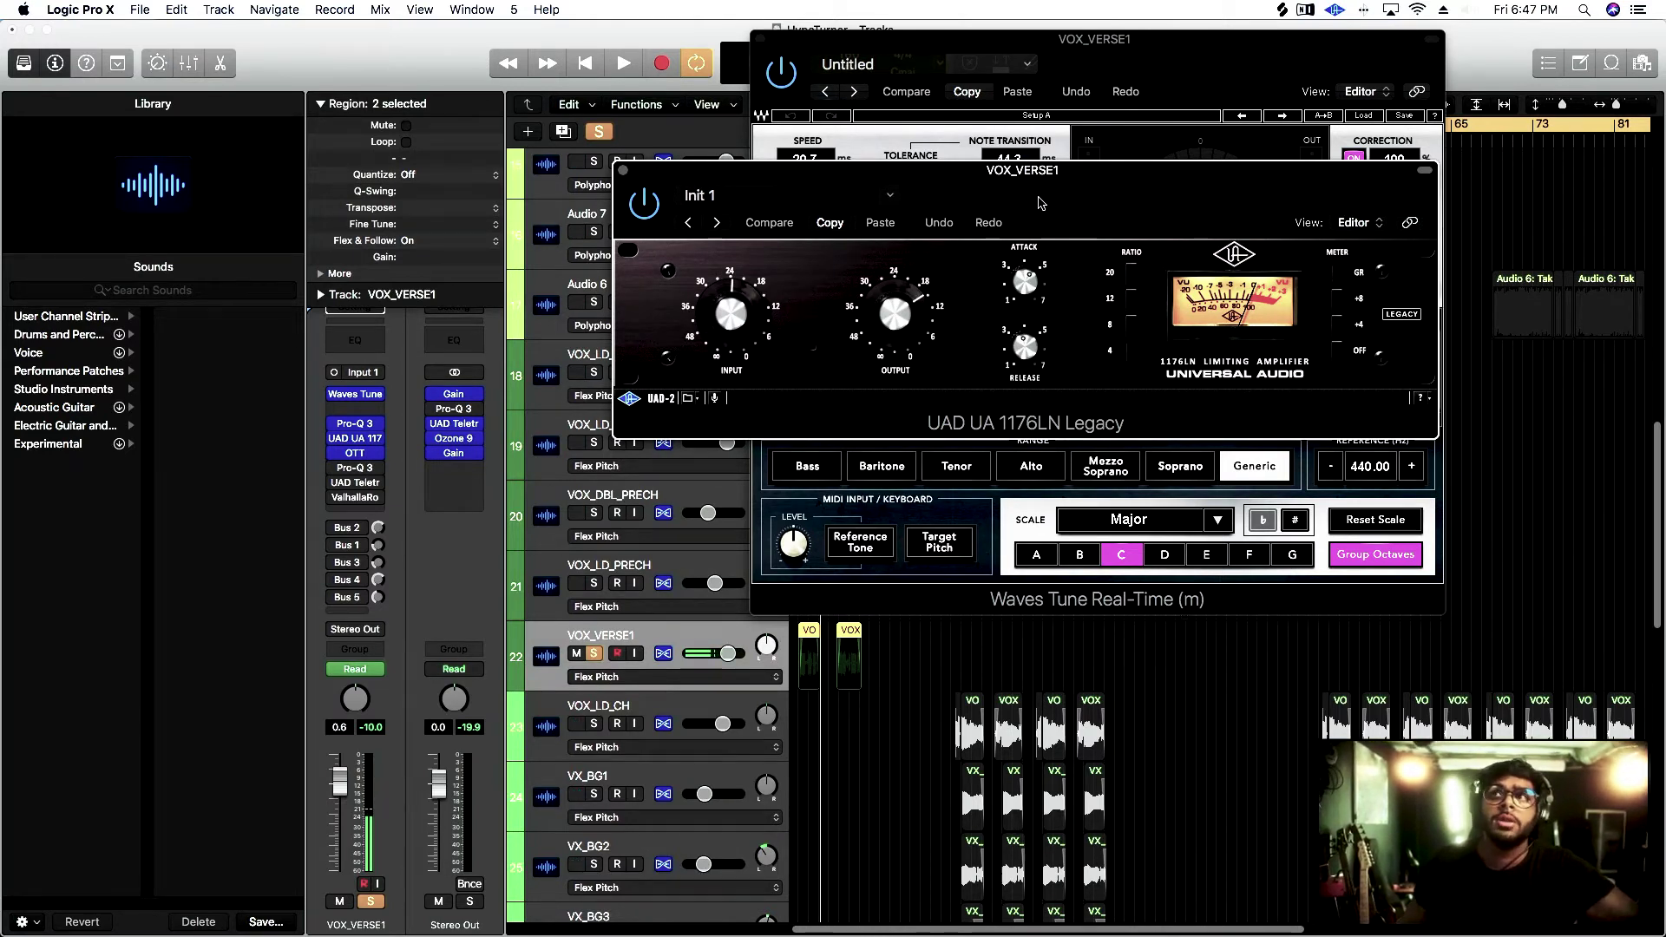
key("space")
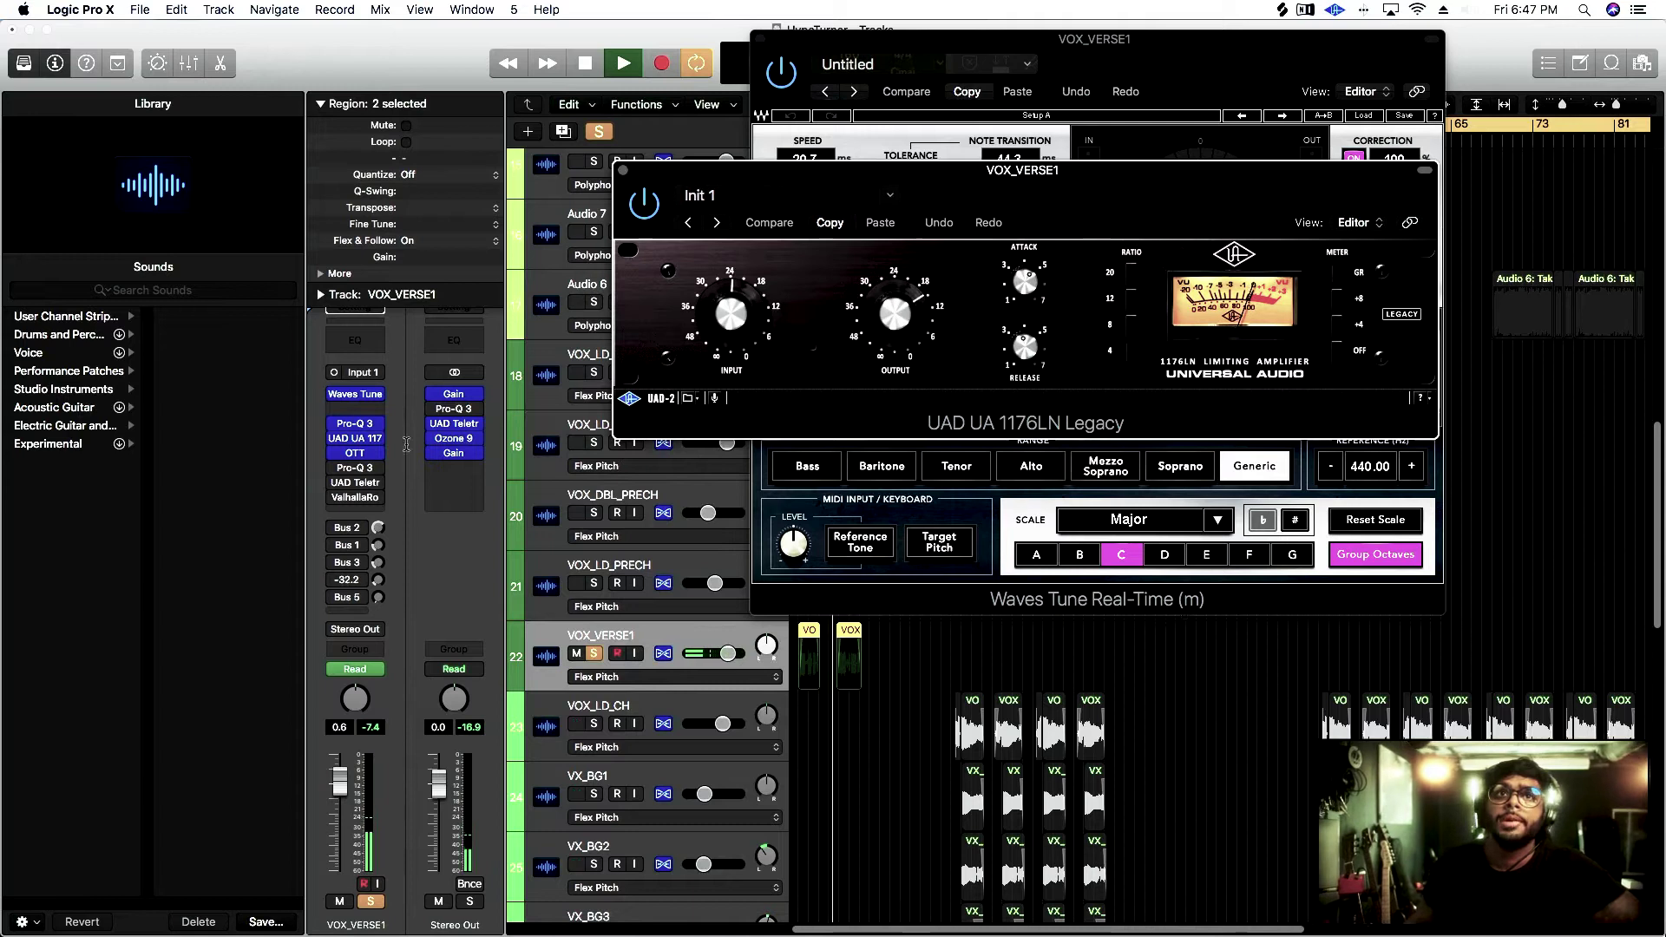
left_click(356, 453)
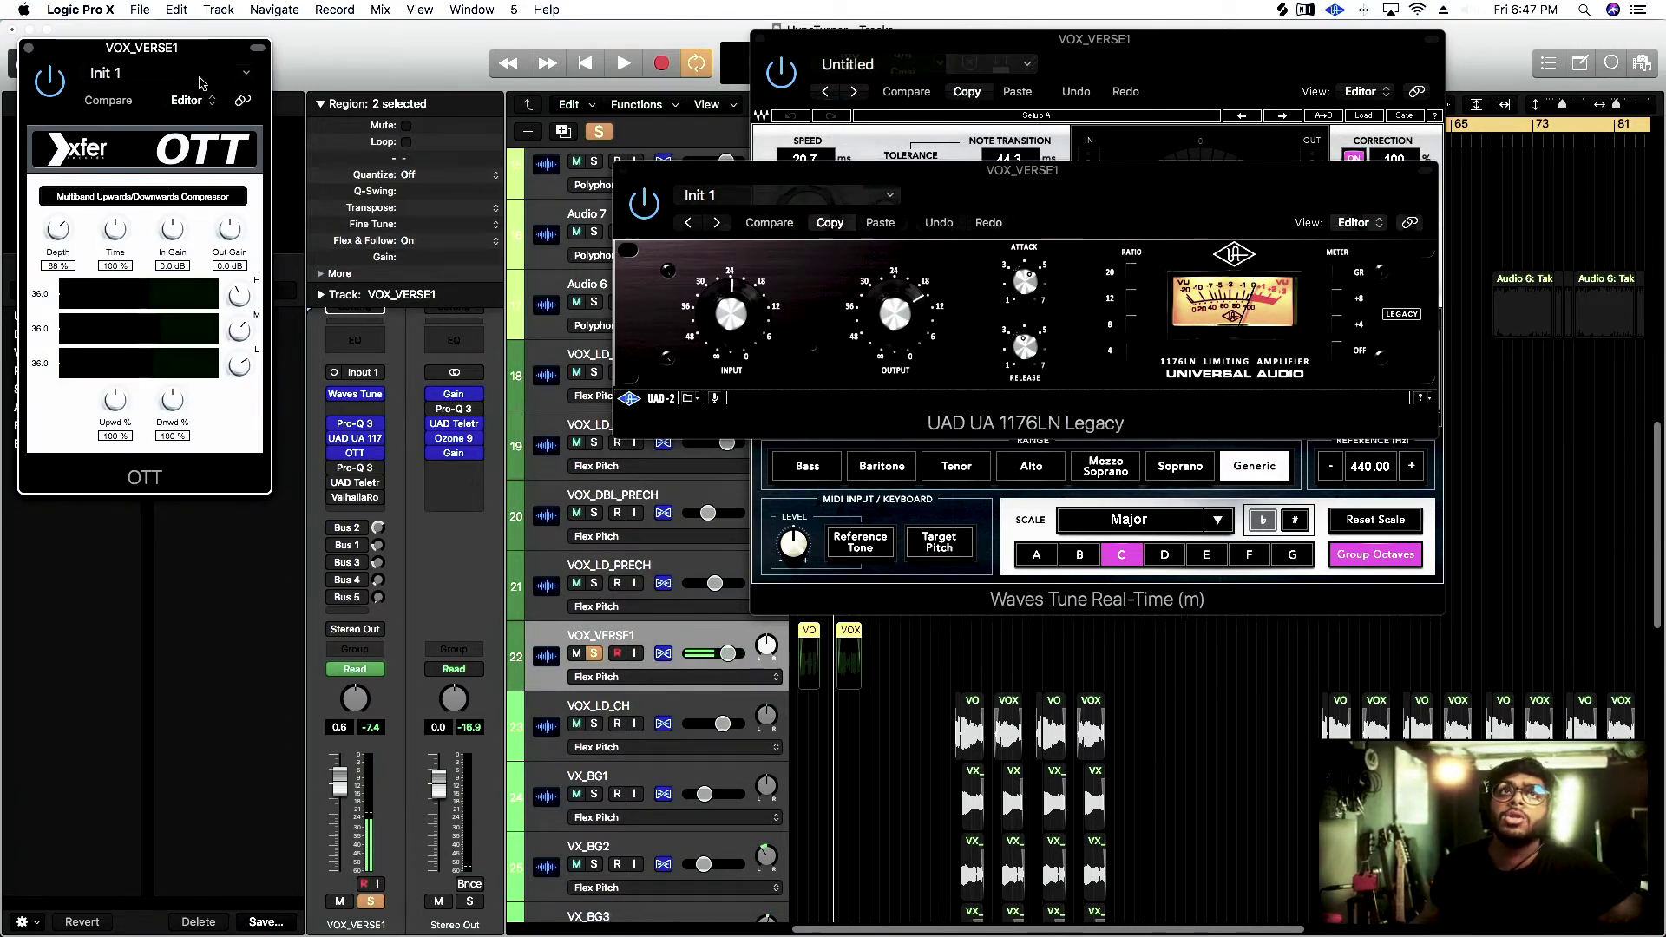
left_click_drag(38, 58, 454, 91)
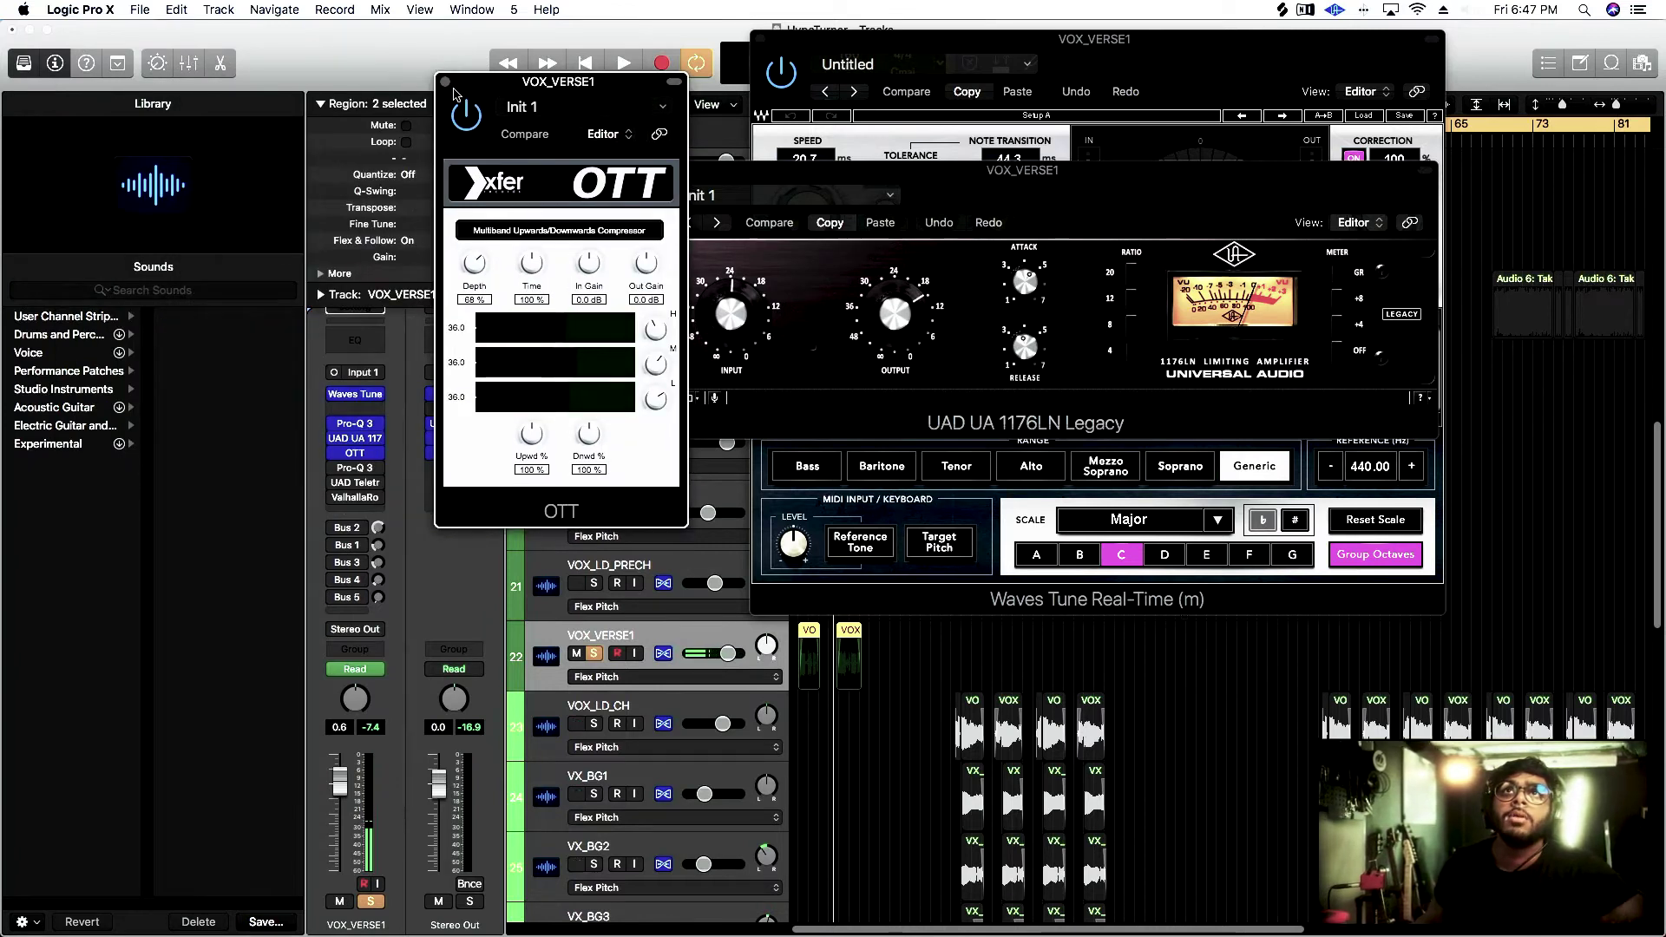
left_click(446, 83)
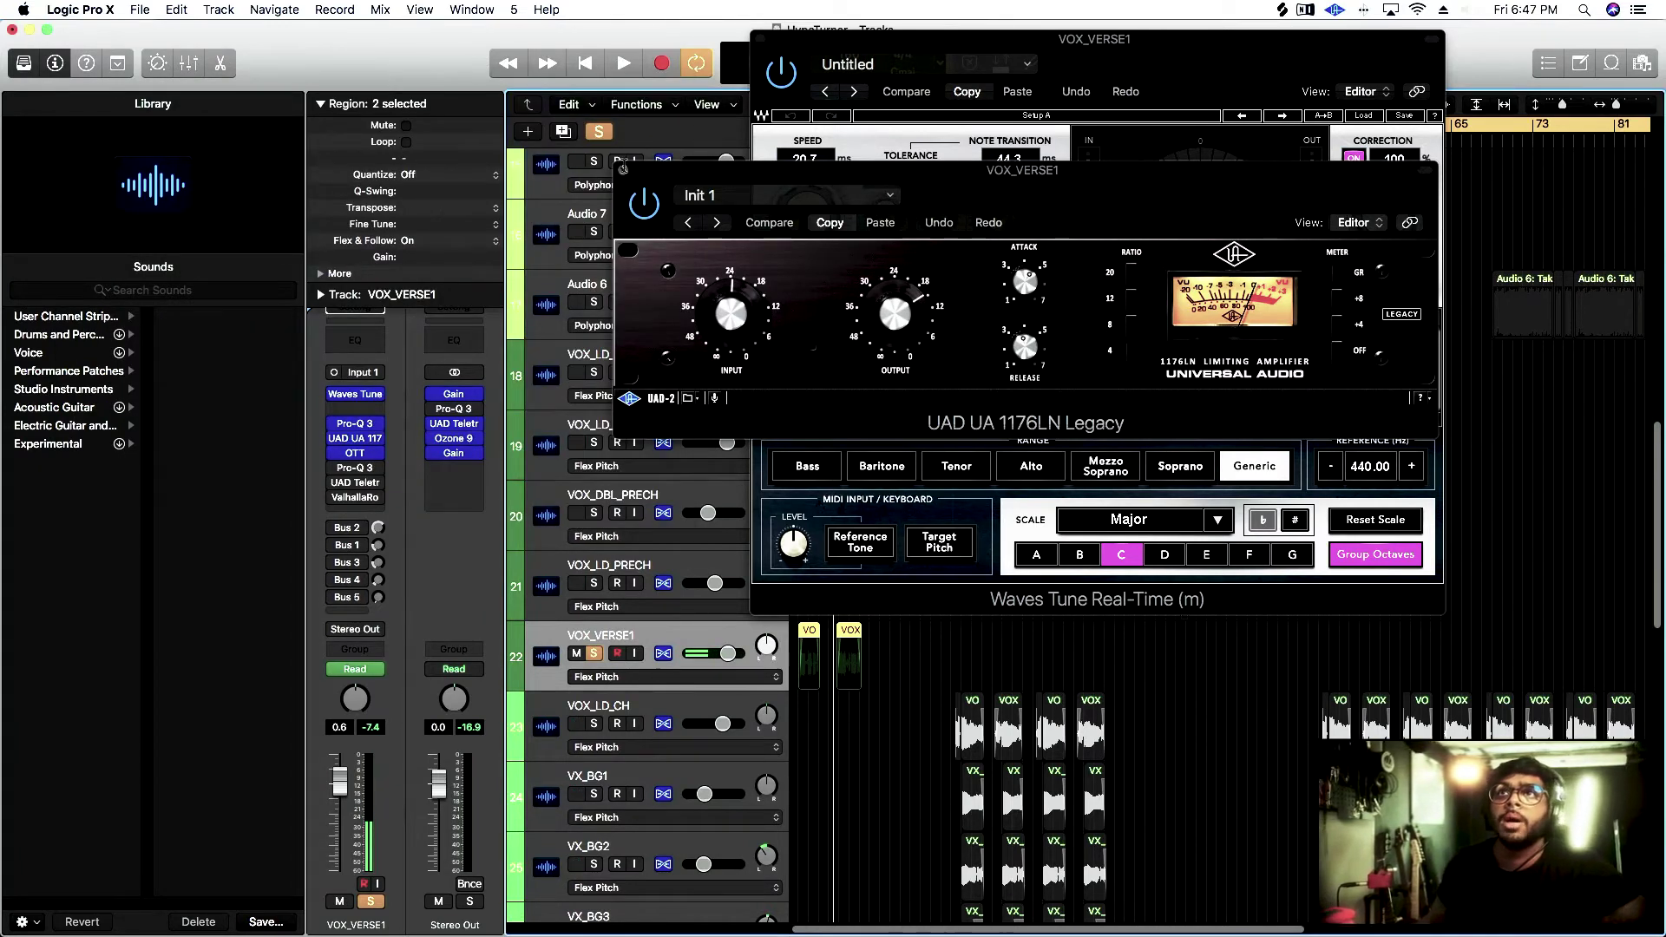
left_click(623, 169)
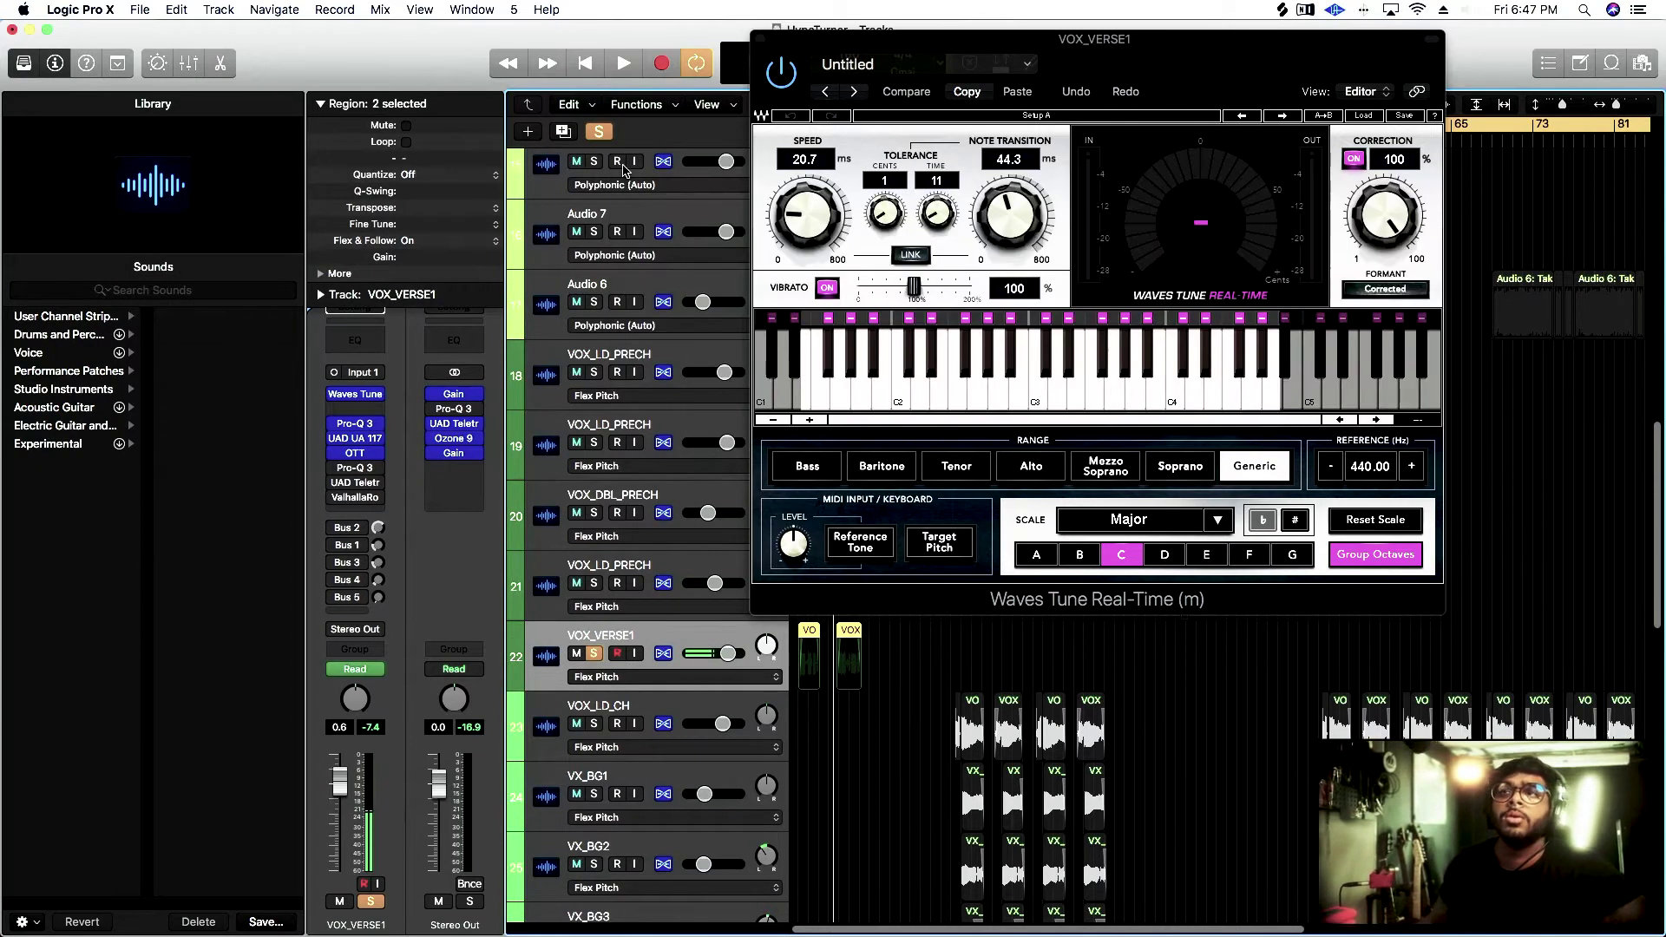
Enable the second Pro-Q 3 on VOX_VERSE1, review its curve during playback, and close it along with Waves Tune Real-Time
left_click(360, 473)
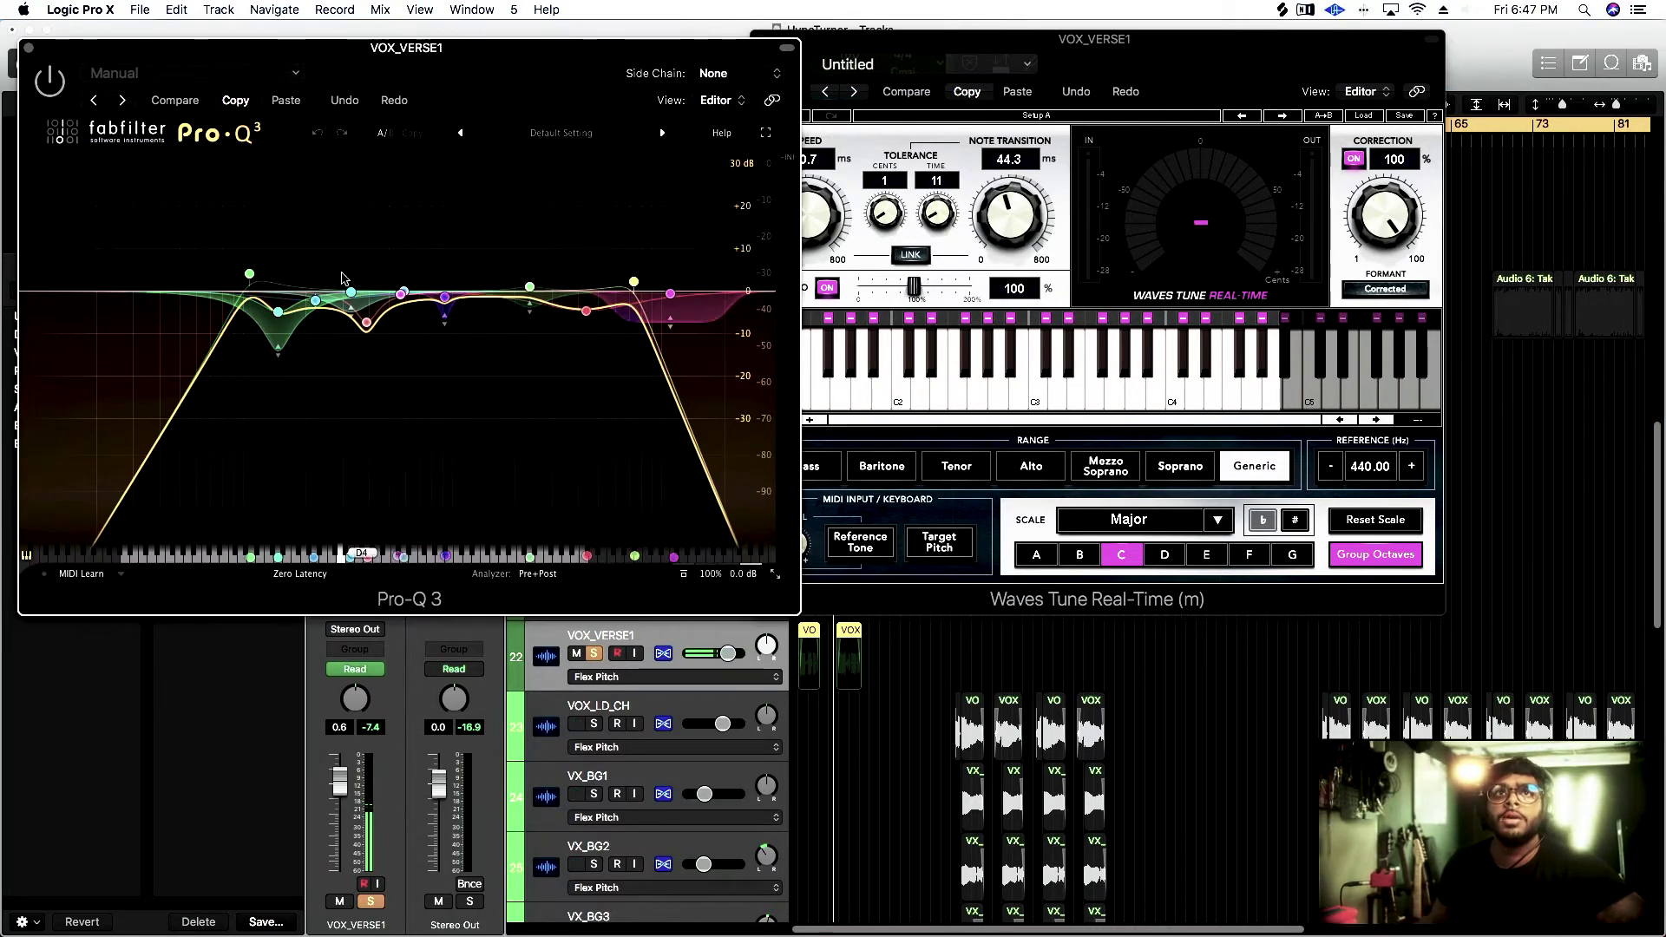
left_click_drag(174, 47, 889, 59)
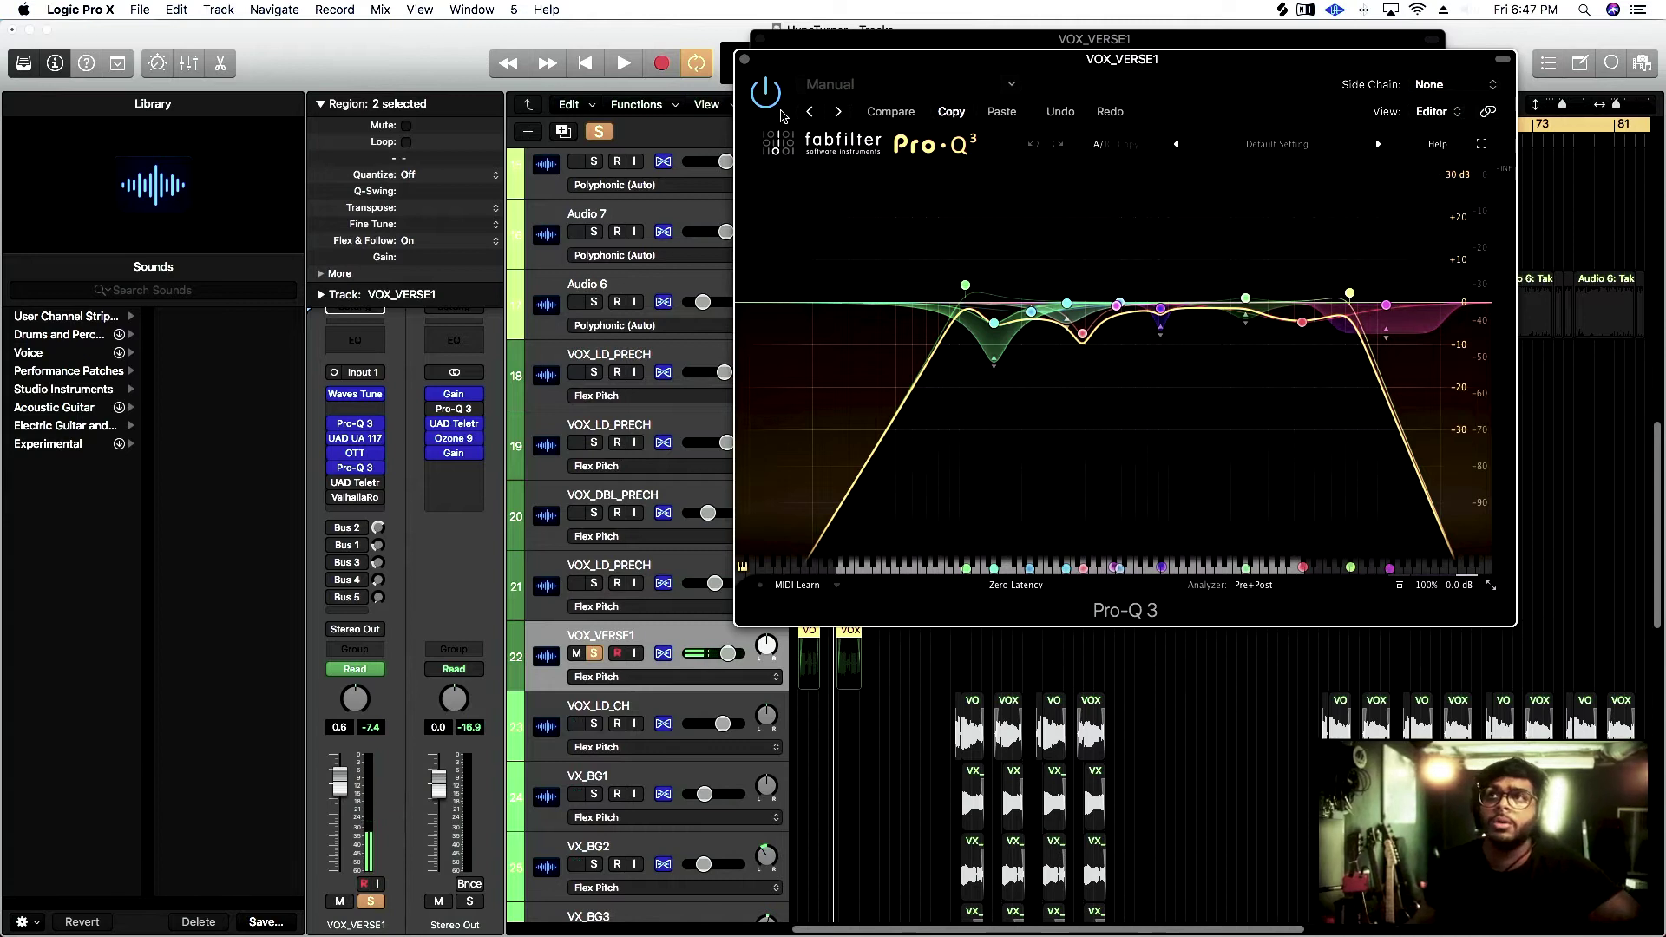
key("space")
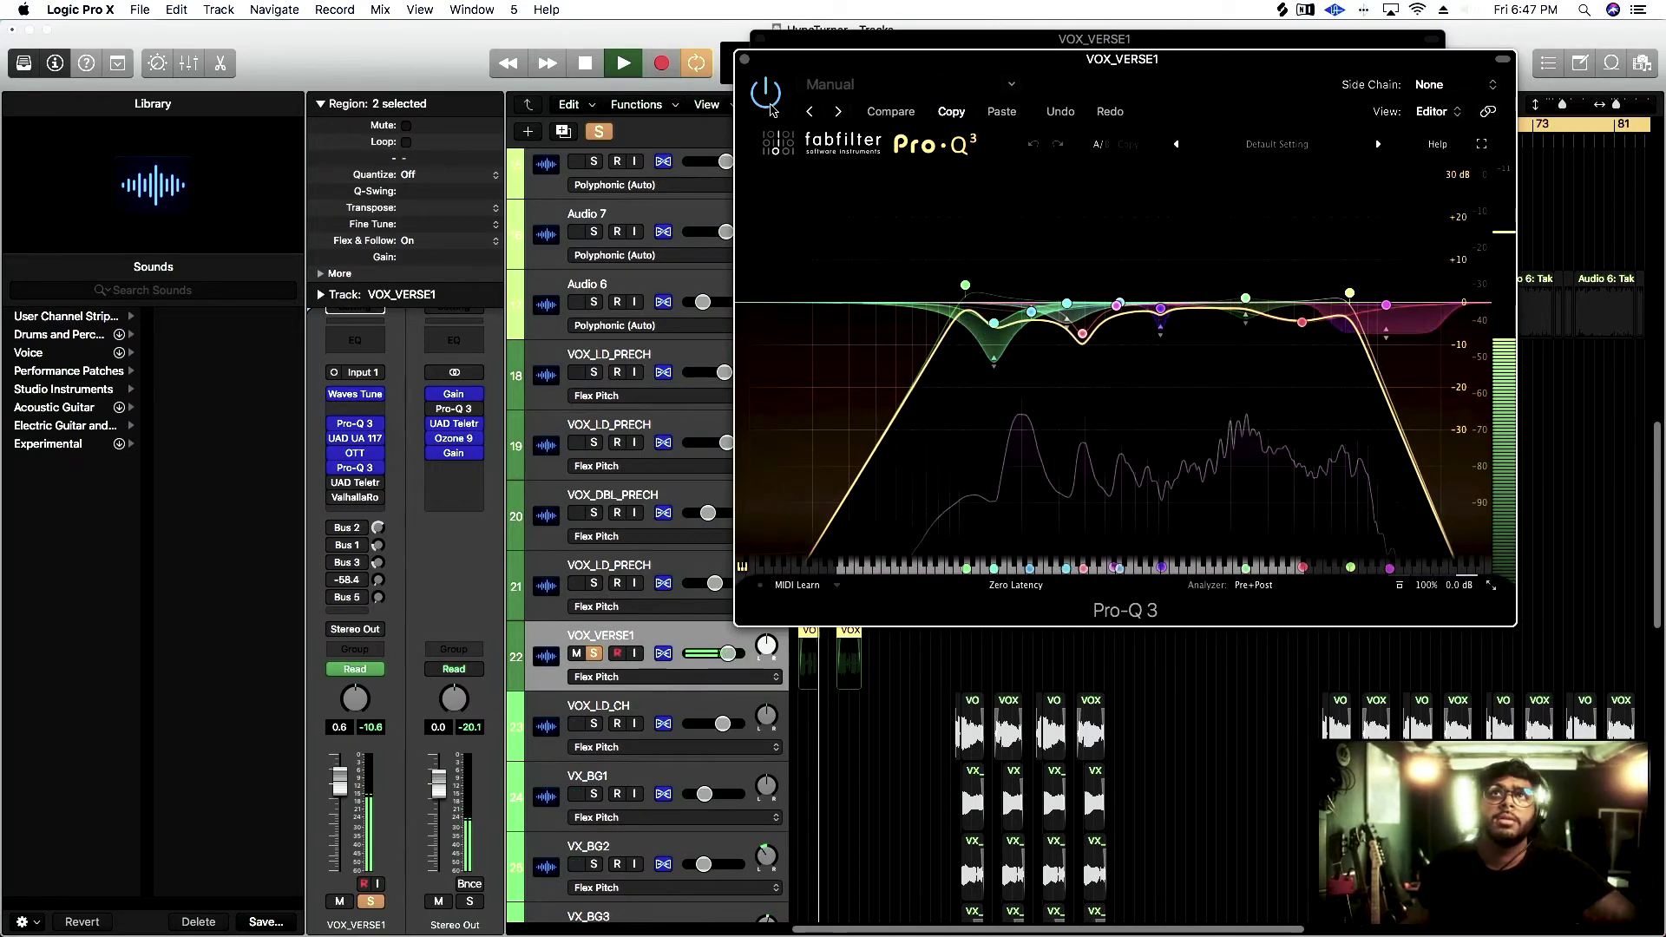
left_click(744, 59)
left_click(757, 39)
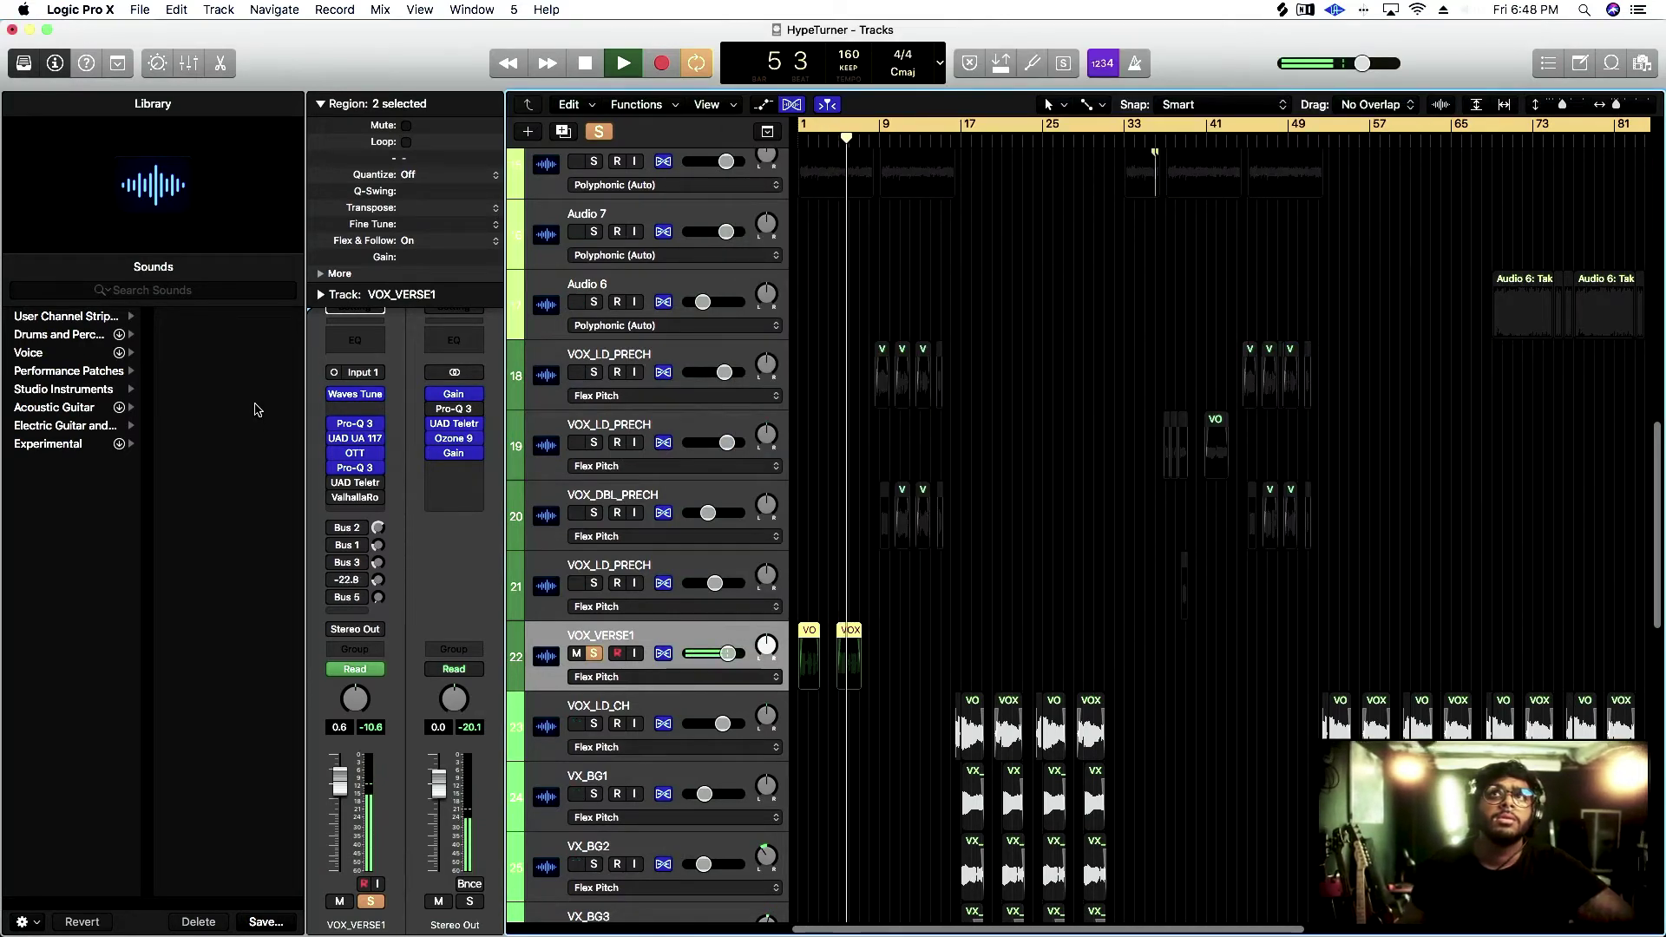
Enable the UAD Teletronix LA-2A Legacy on VOX_VERSE1, review its settings while the vocal plays, and close it
mouse_move(334, 486)
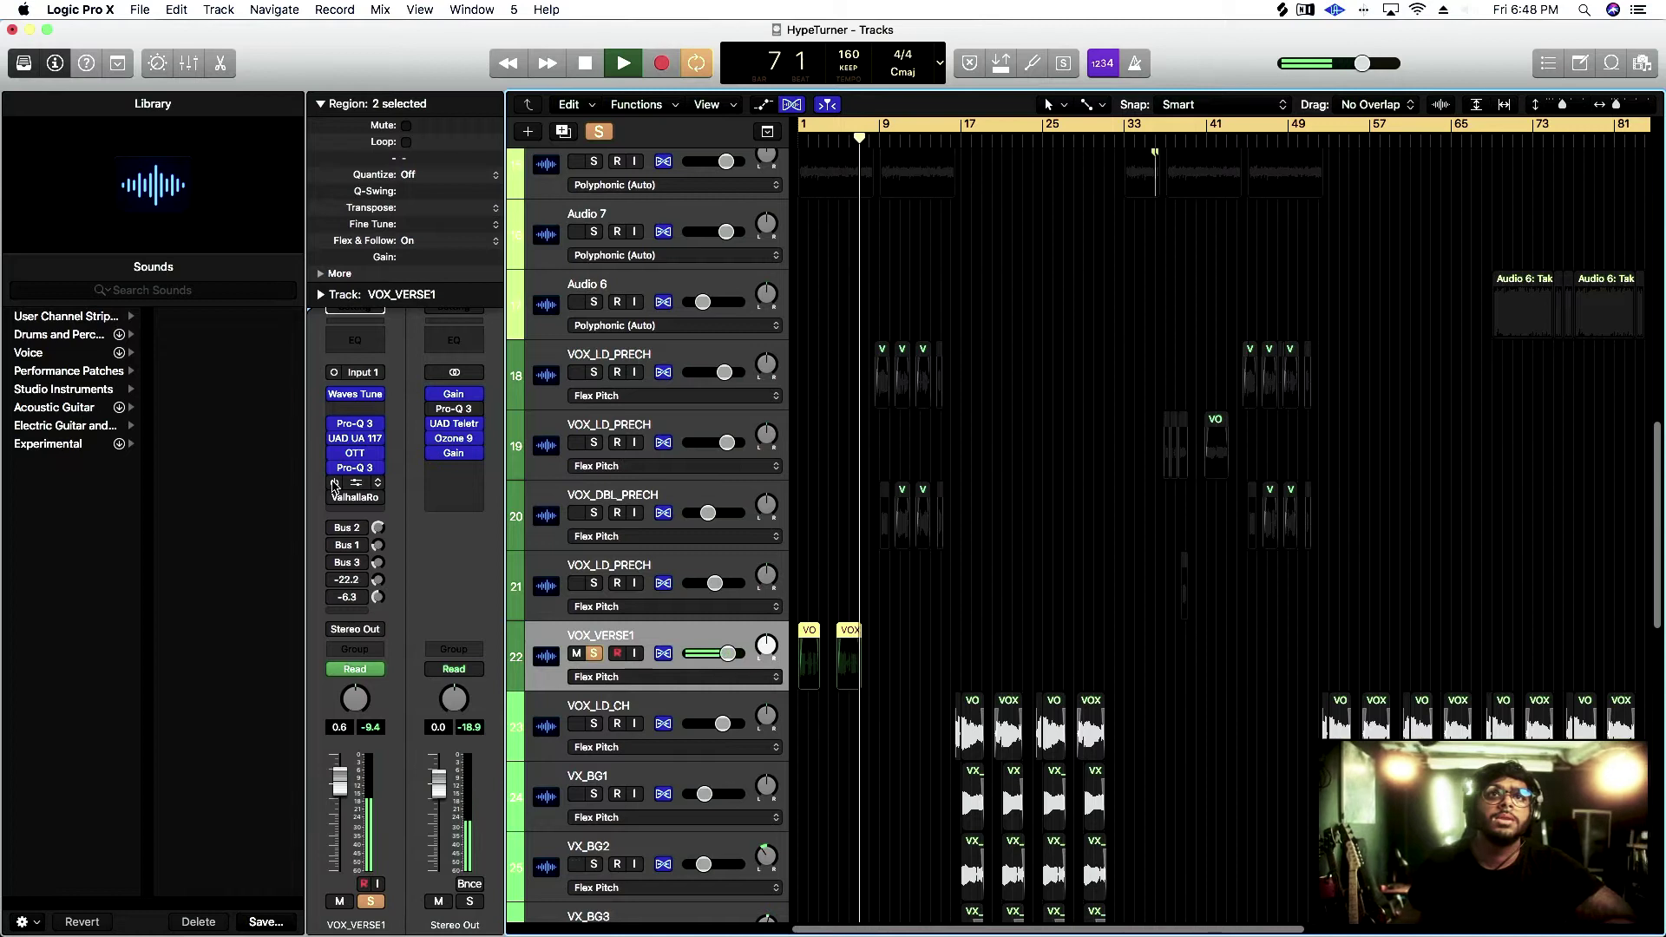
key("space")
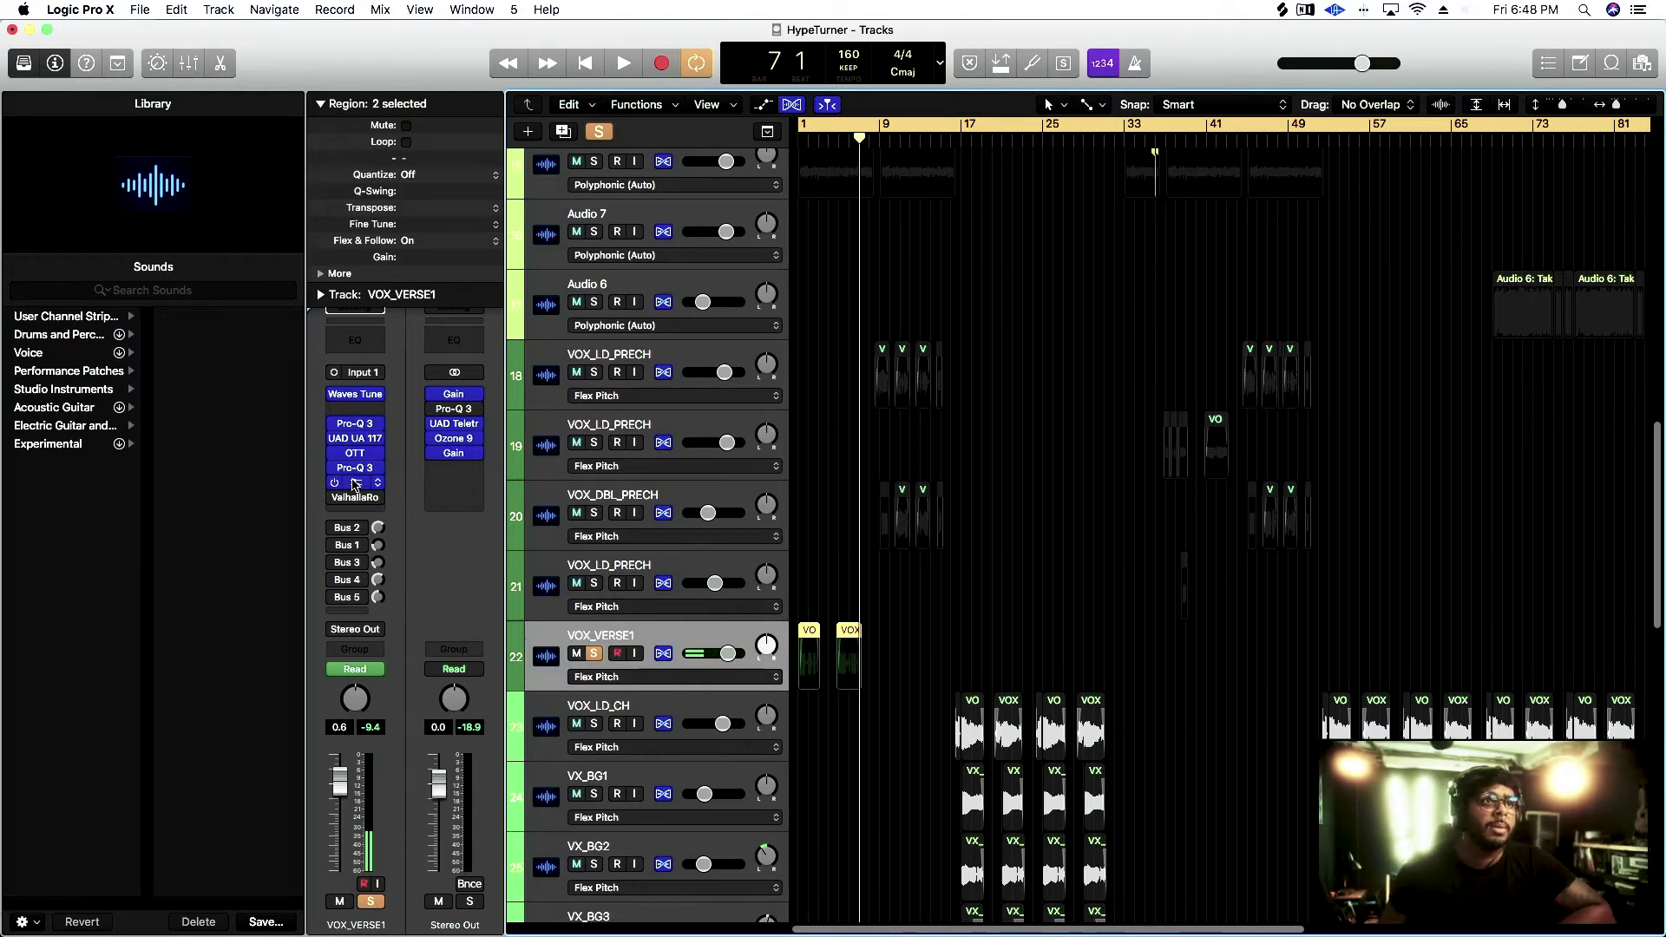
left_click(355, 484)
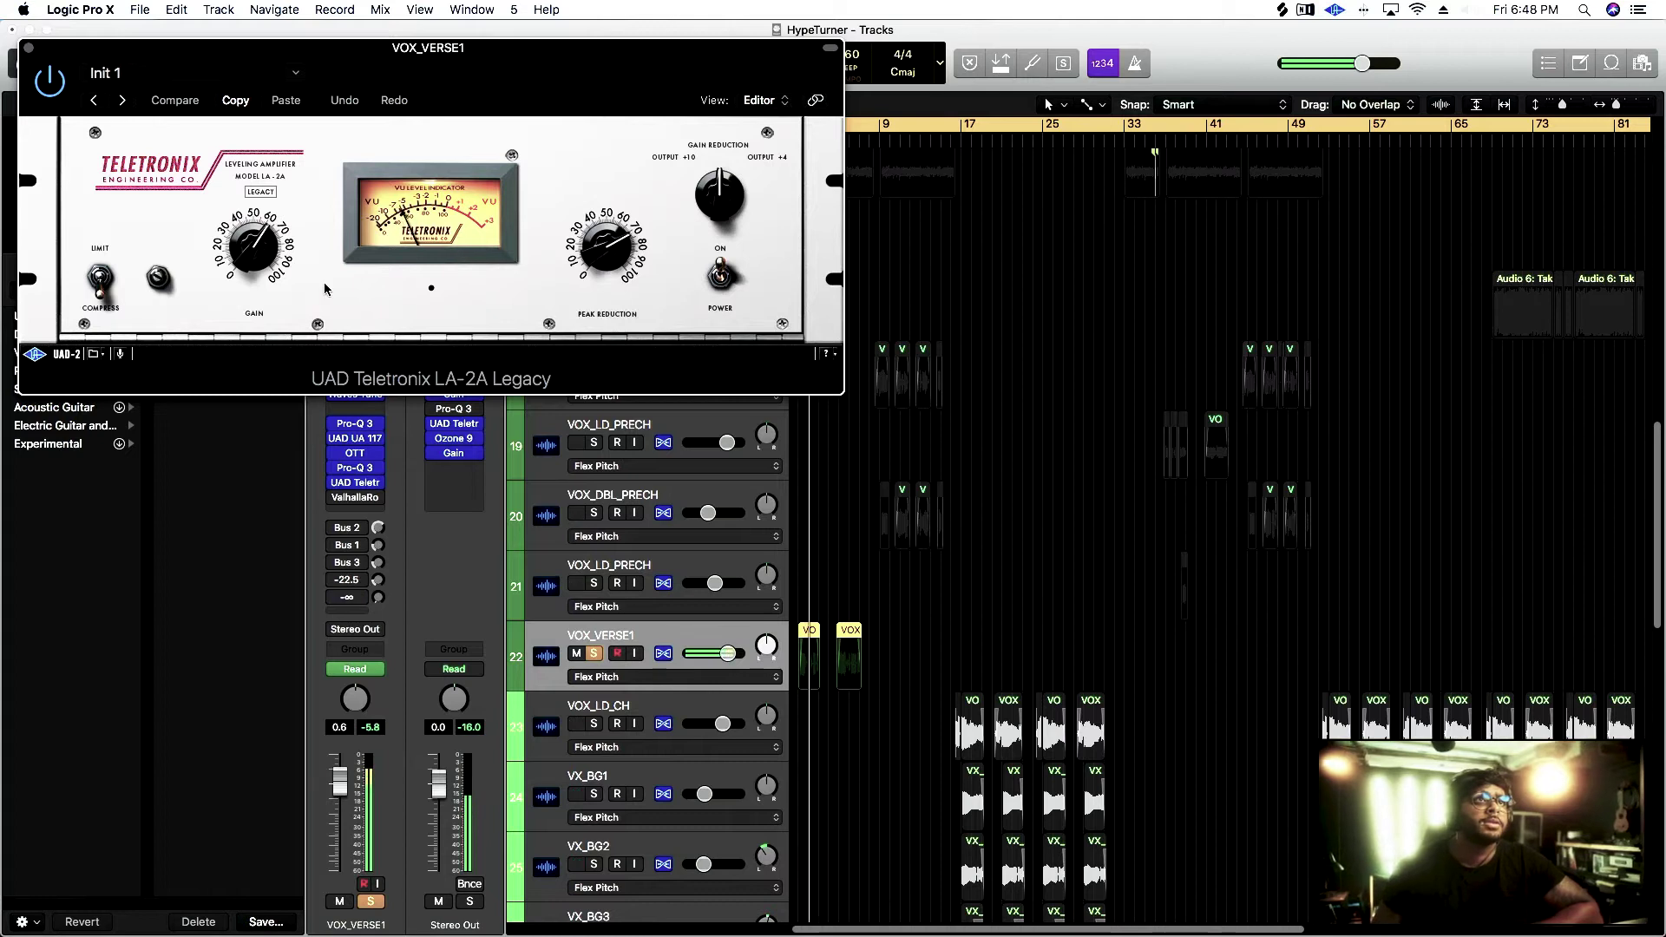
left_click_drag(275, 57, 598, 58)
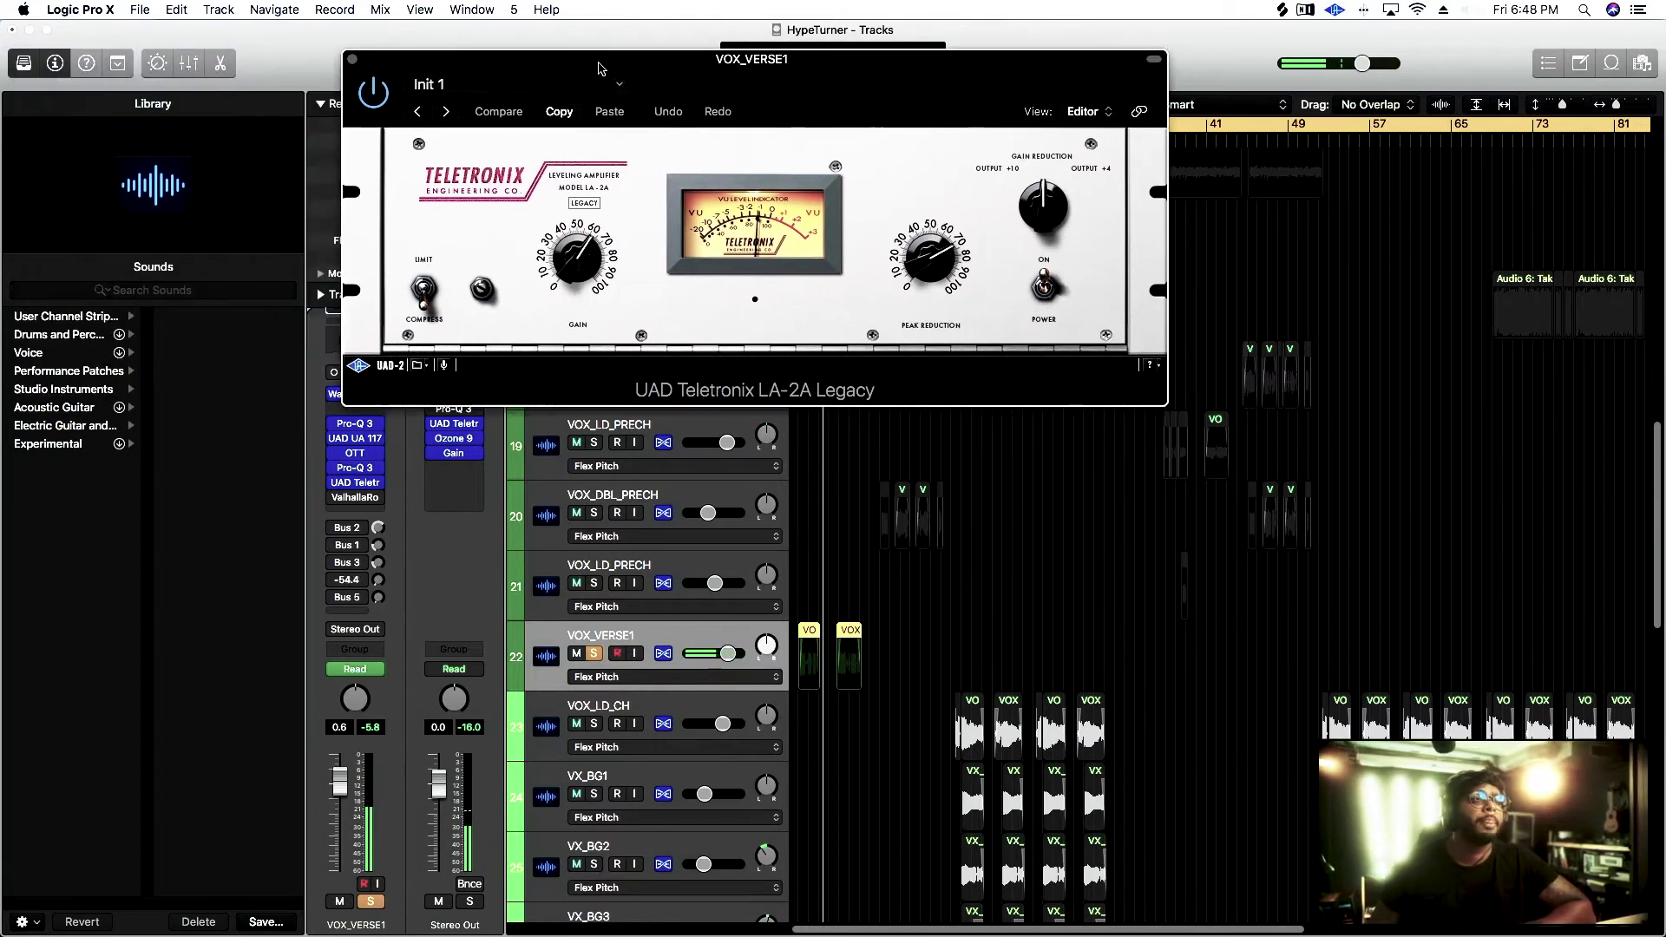
left_click(352, 48)
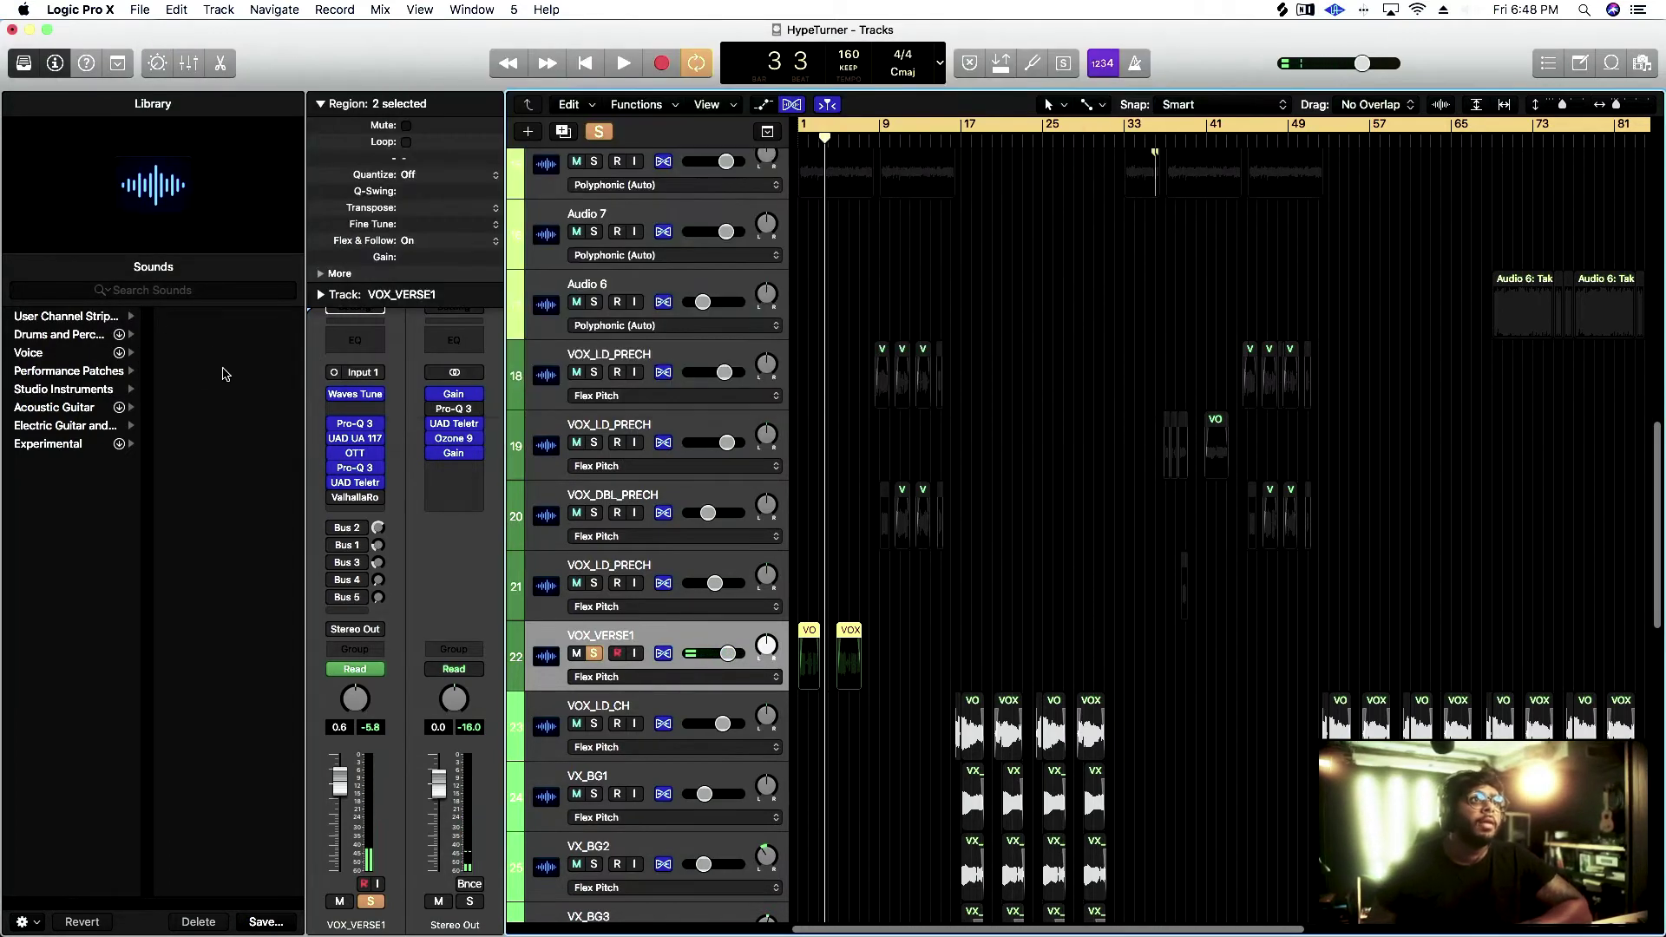
Enable the Valhalla plug-in in the last insert slot of VOX_VERSE1 and play the verse vocal from the start
mouse_move(356, 502)
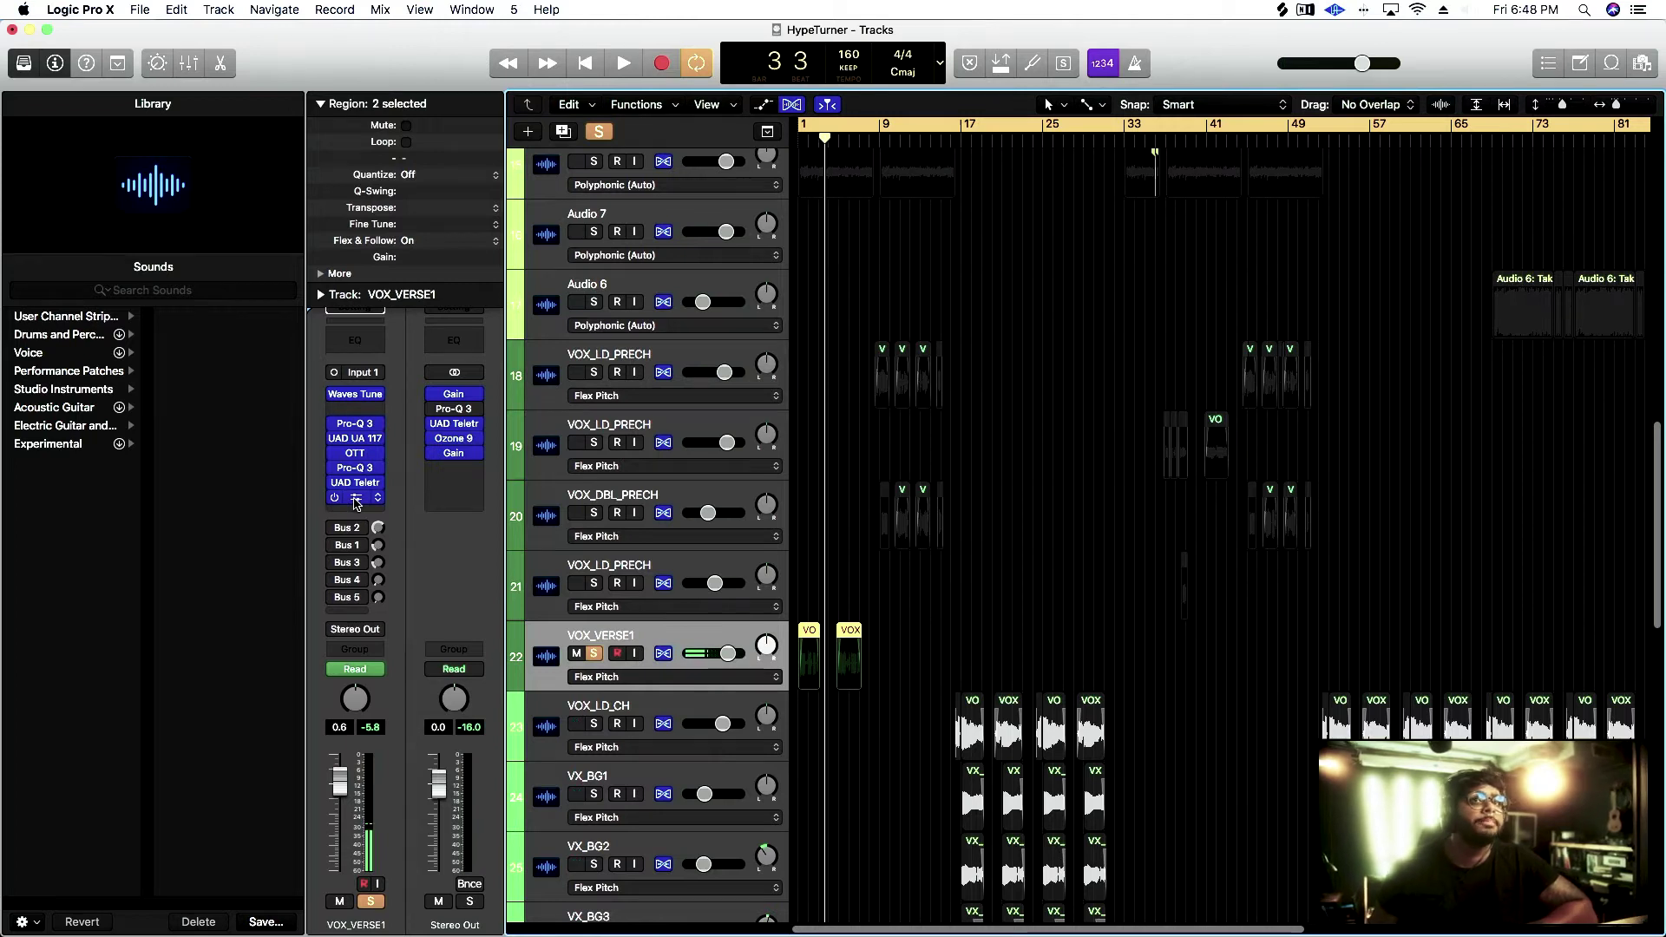
key("Return")
key("space")
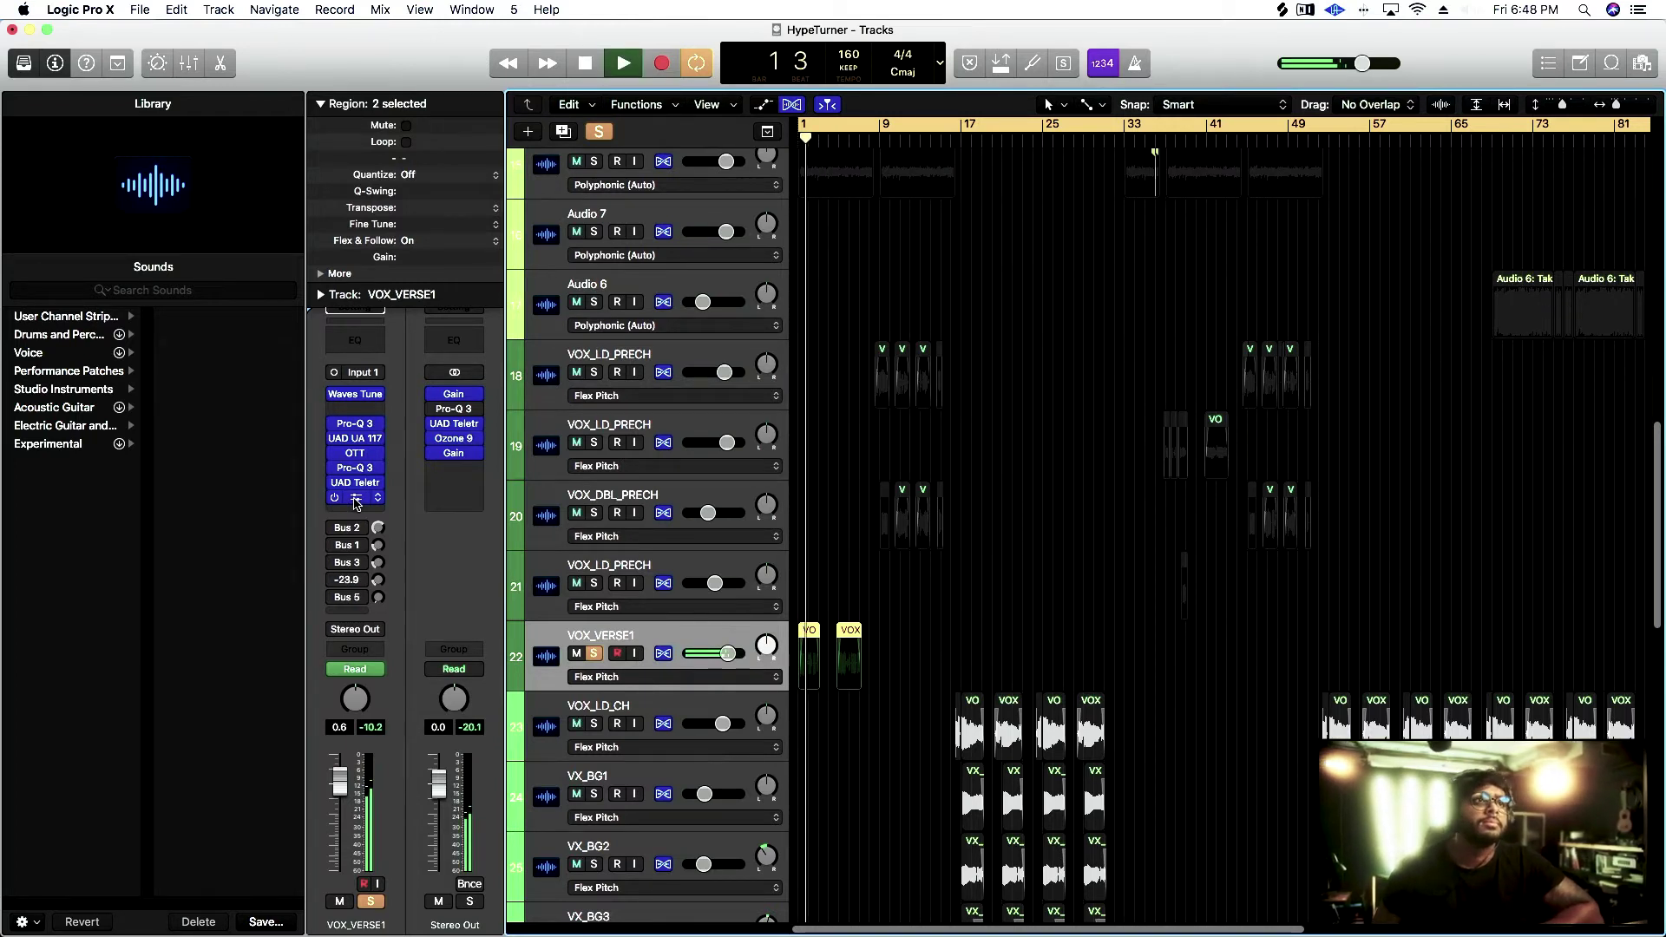
Open ValhallaRoom on VOX_VERSE1, review its reverb settings while the verse vocal plays, and close it
left_click(356, 499)
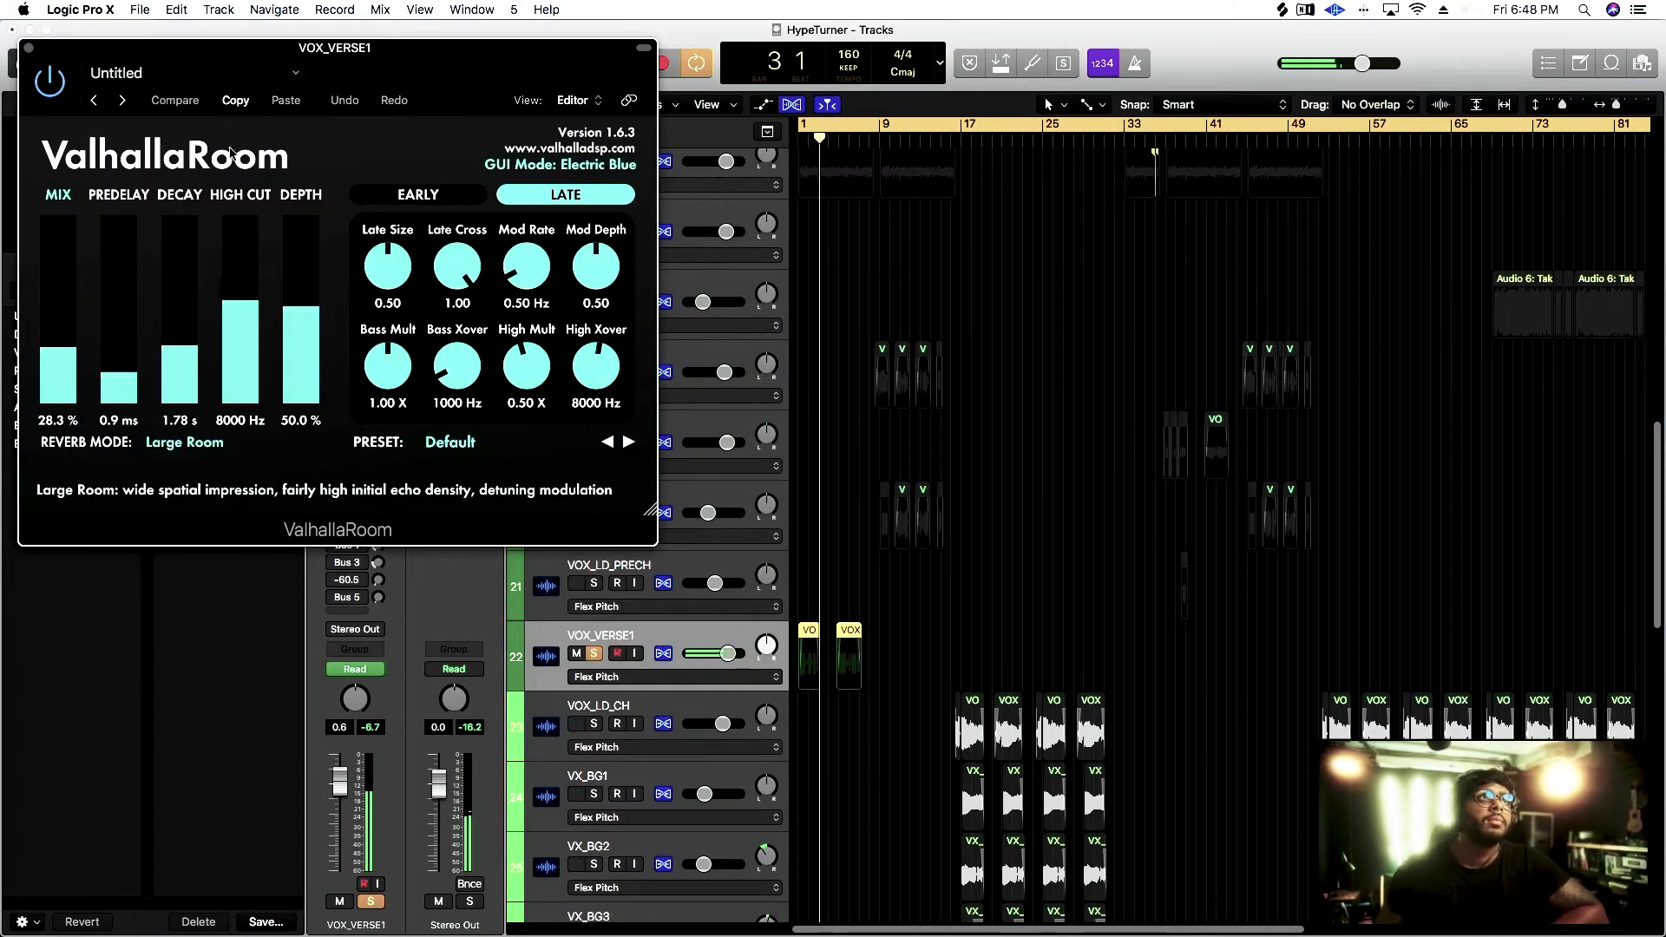
key("y")
left_click_drag(35, 56, 328, 106)
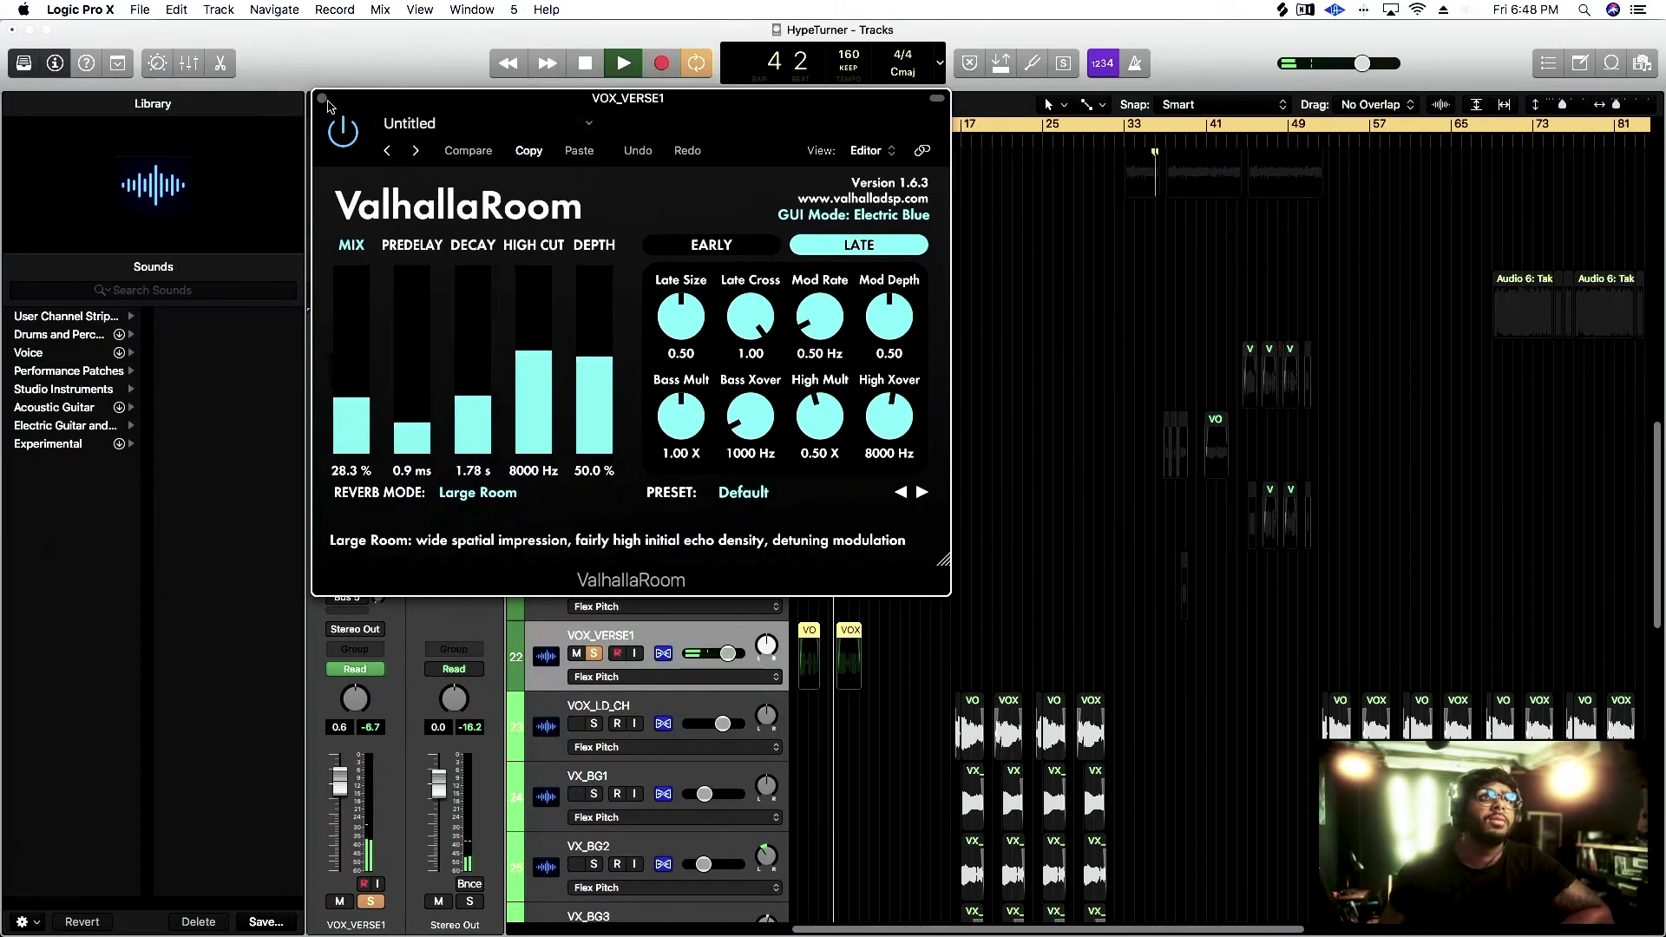
left_click(323, 99)
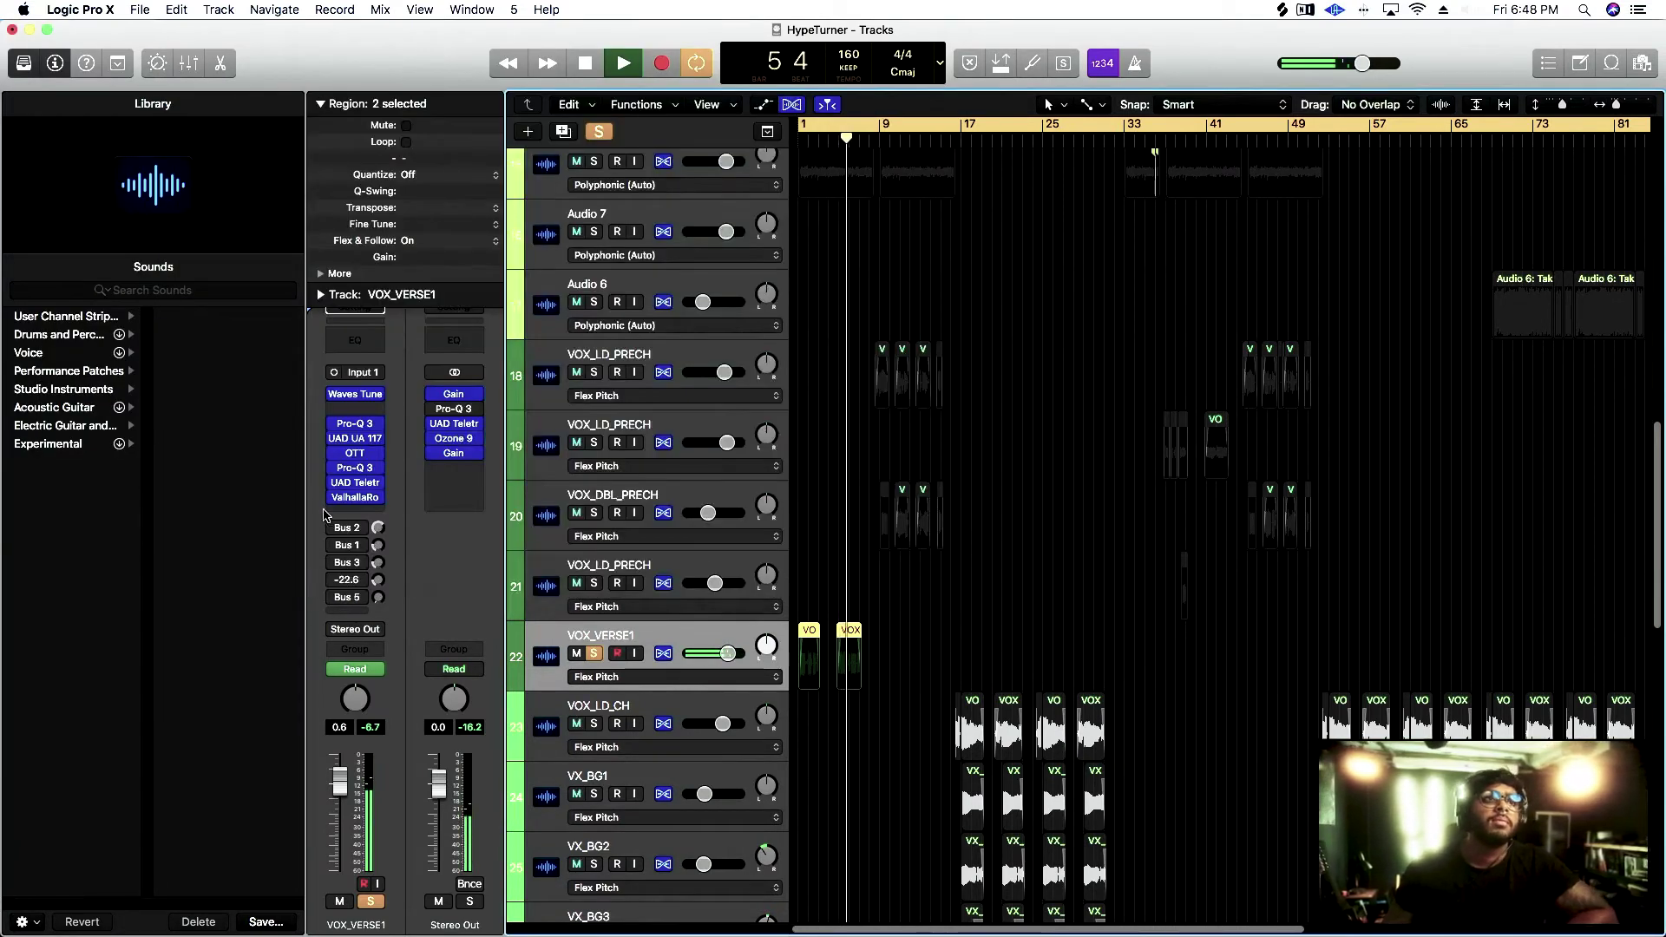
Stop playback, enable the Bus 1 to Bus 5 sends on VOX_VERSE1, and audition the vocal with them
key("space")
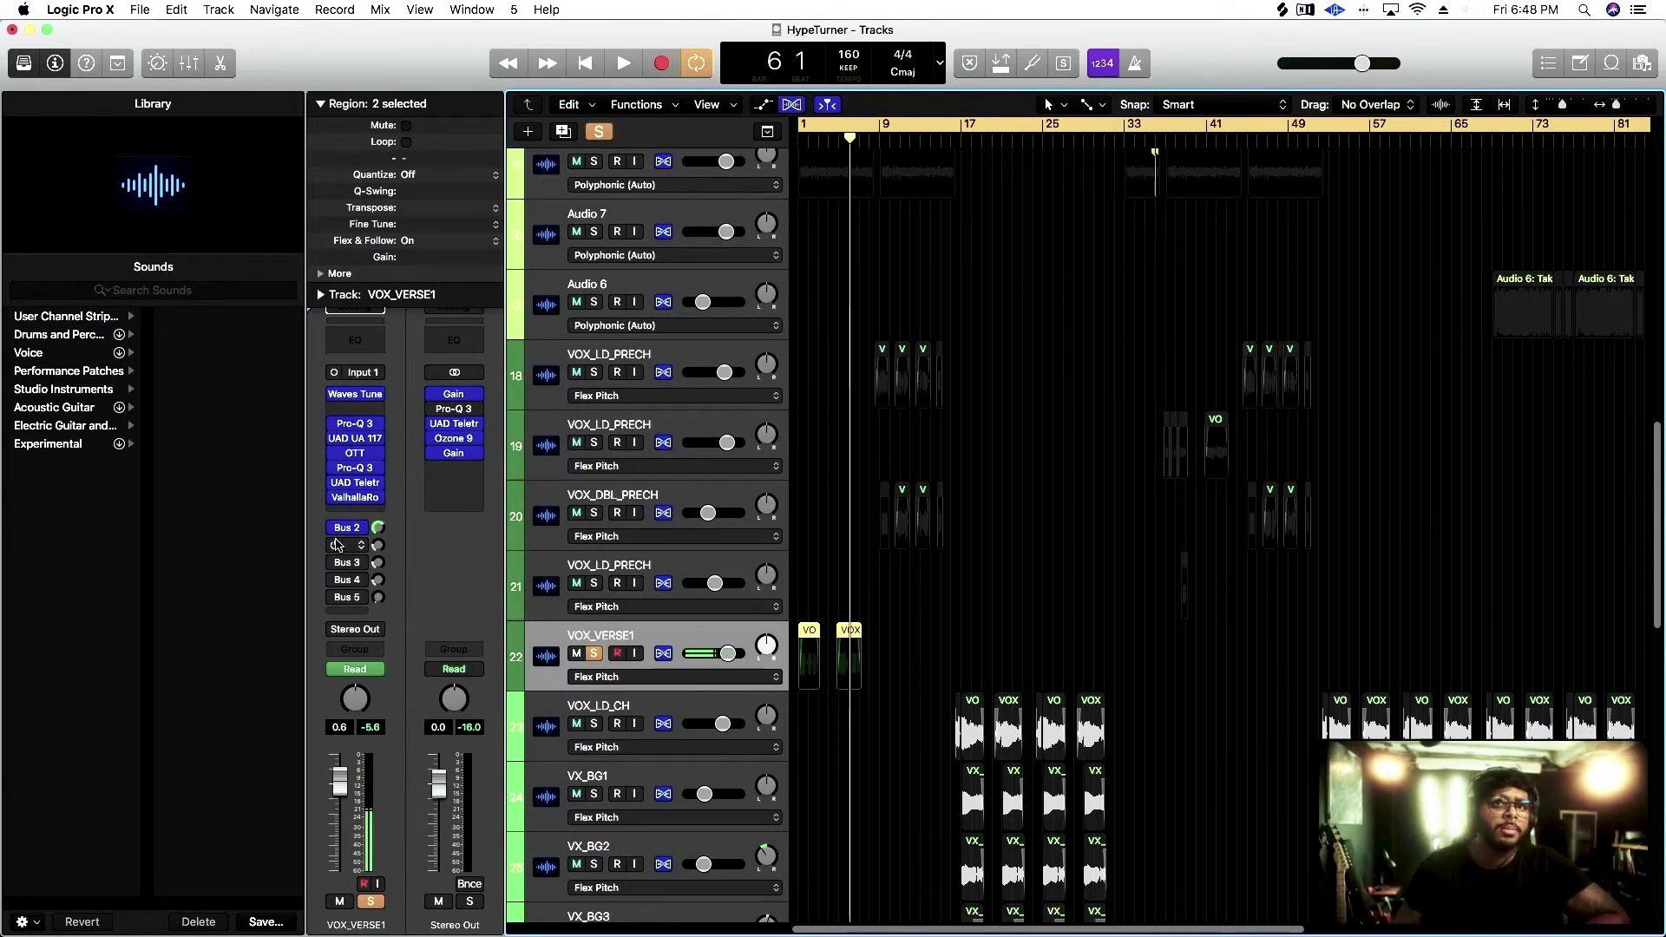
key("space")
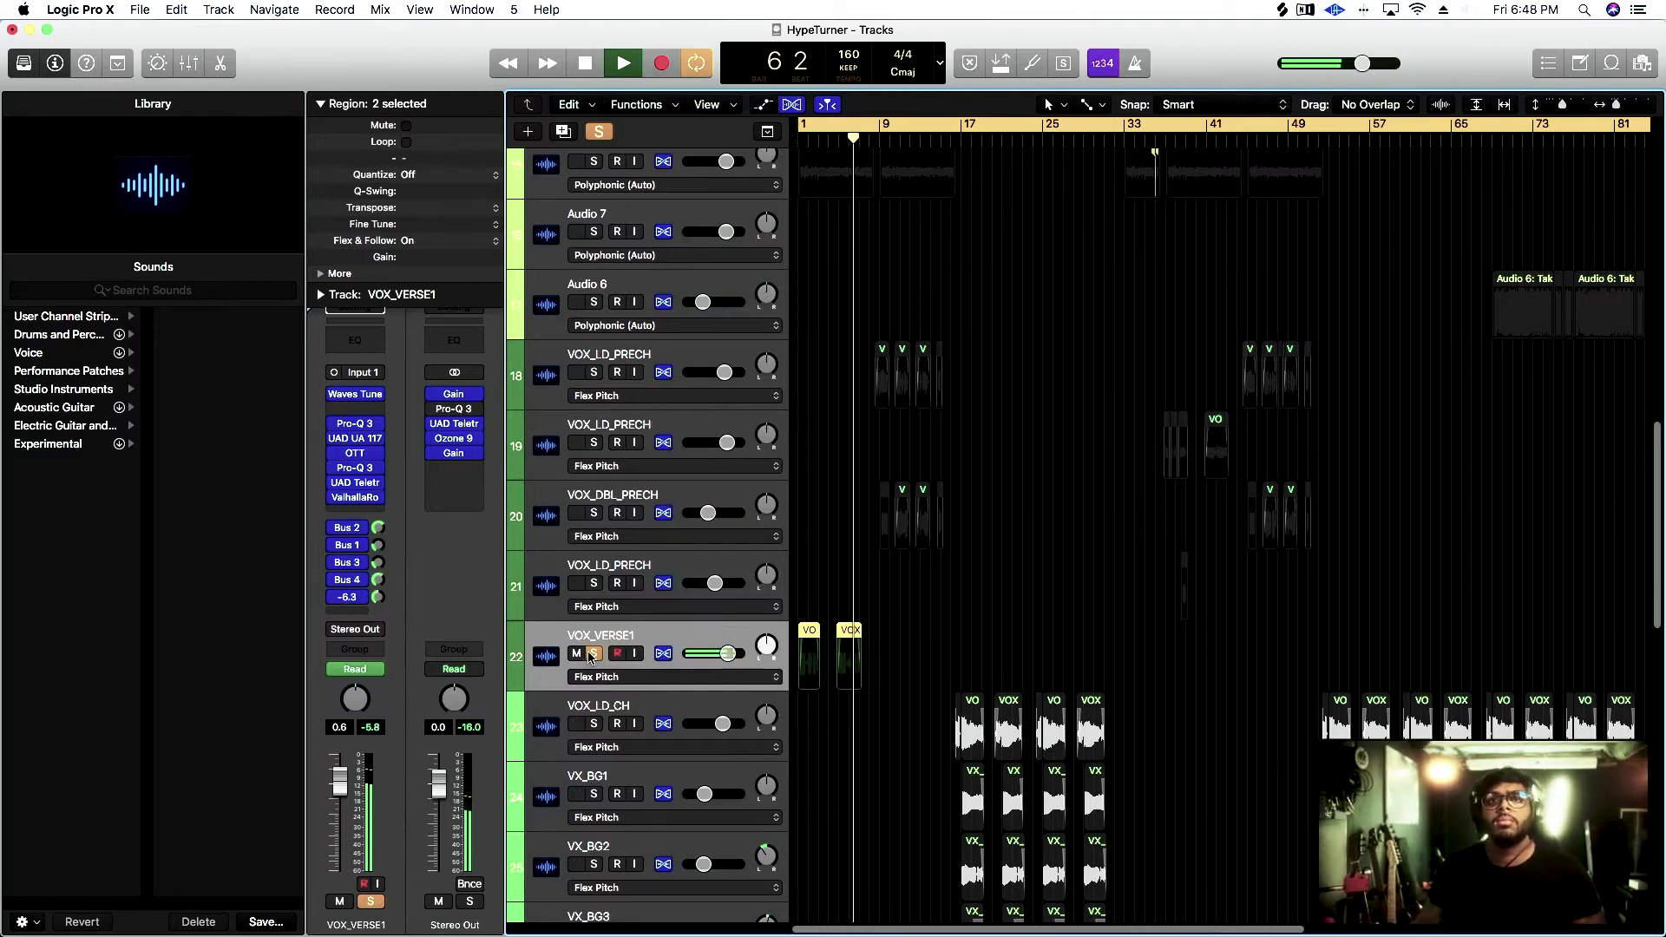
key("space")
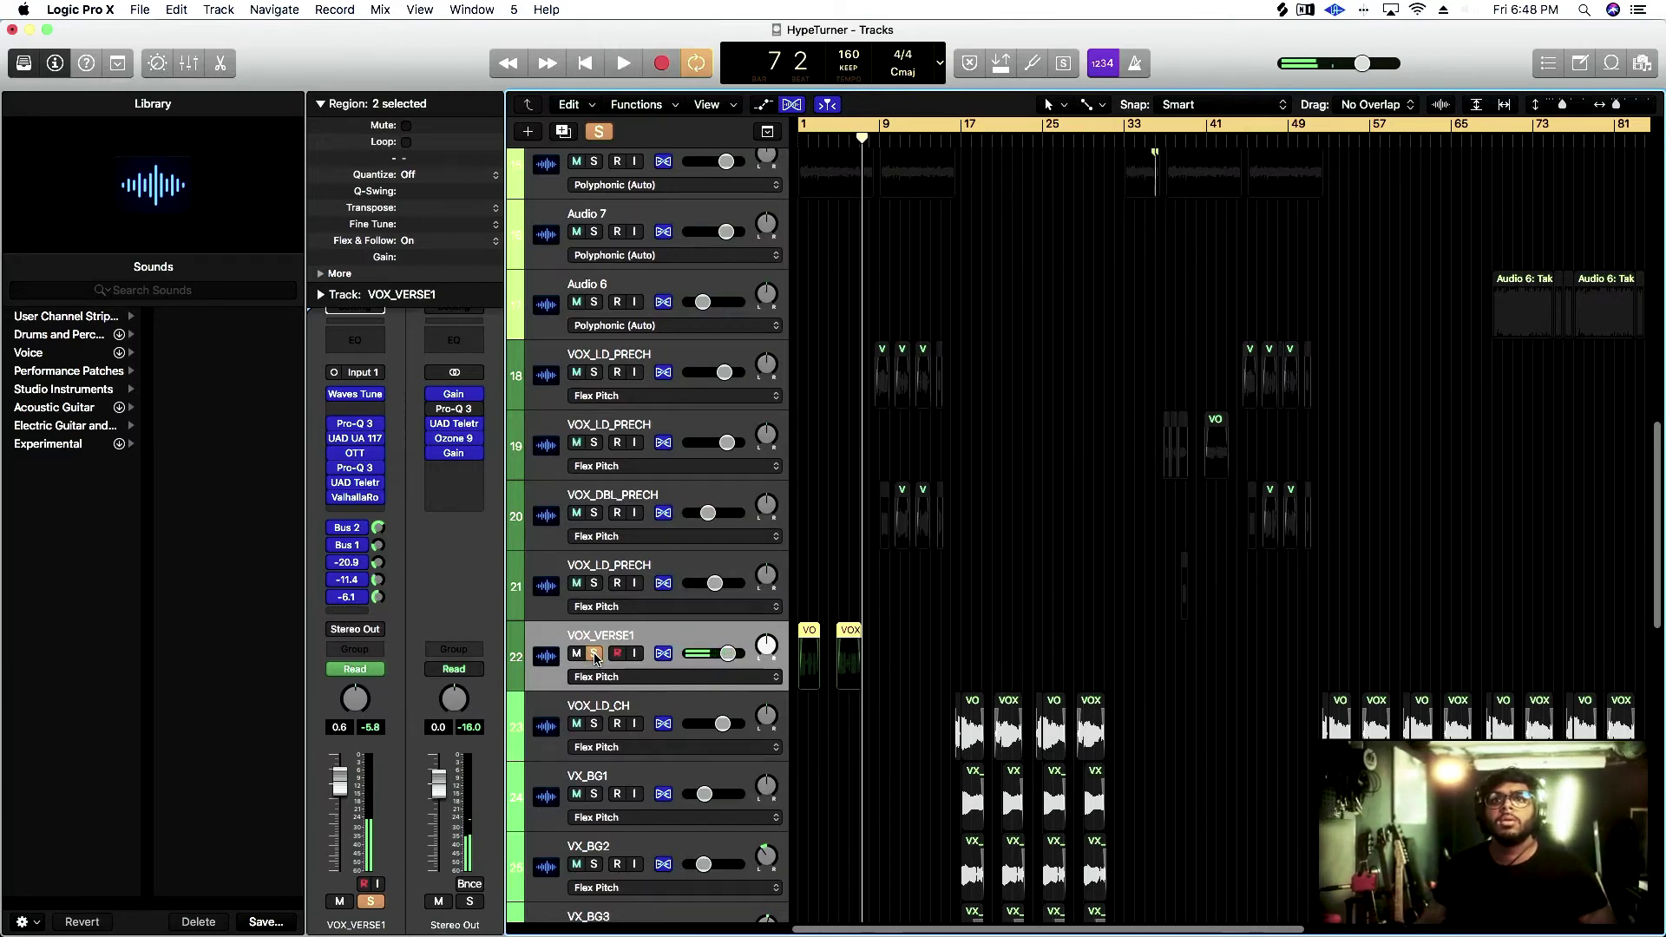
Clear the solo on VOX_VERSE1 and set the cycle range over the first pre-chorus, bars 9 to 17
left_click(595, 654)
key("z")
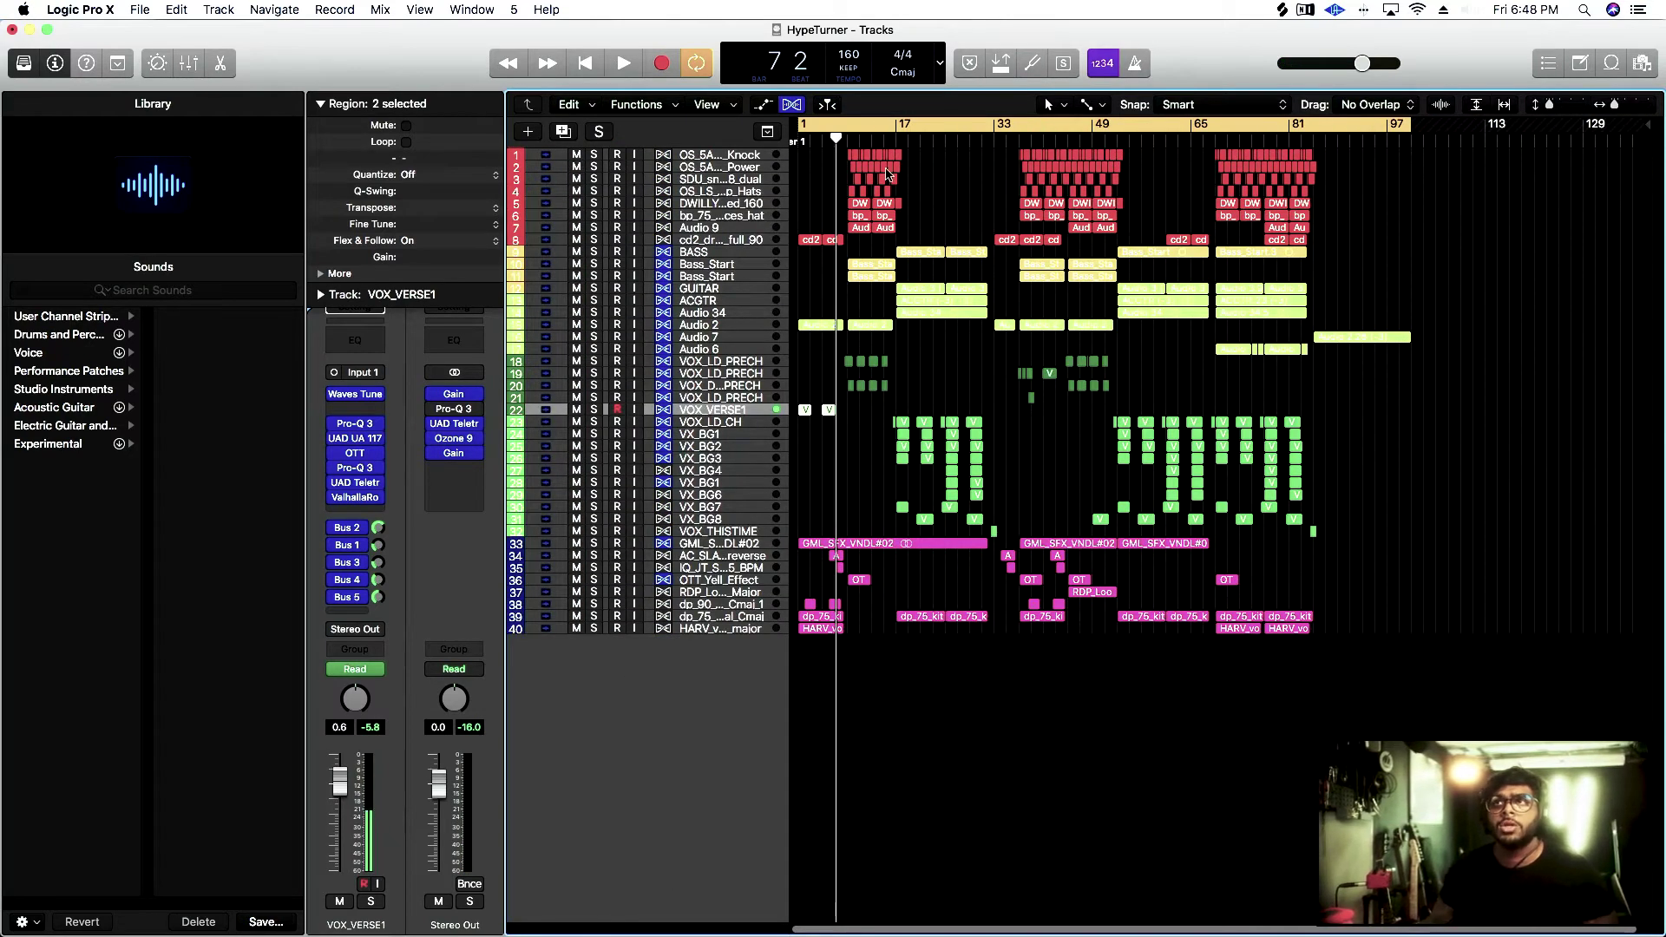
left_click_drag(866, 130, 896, 149)
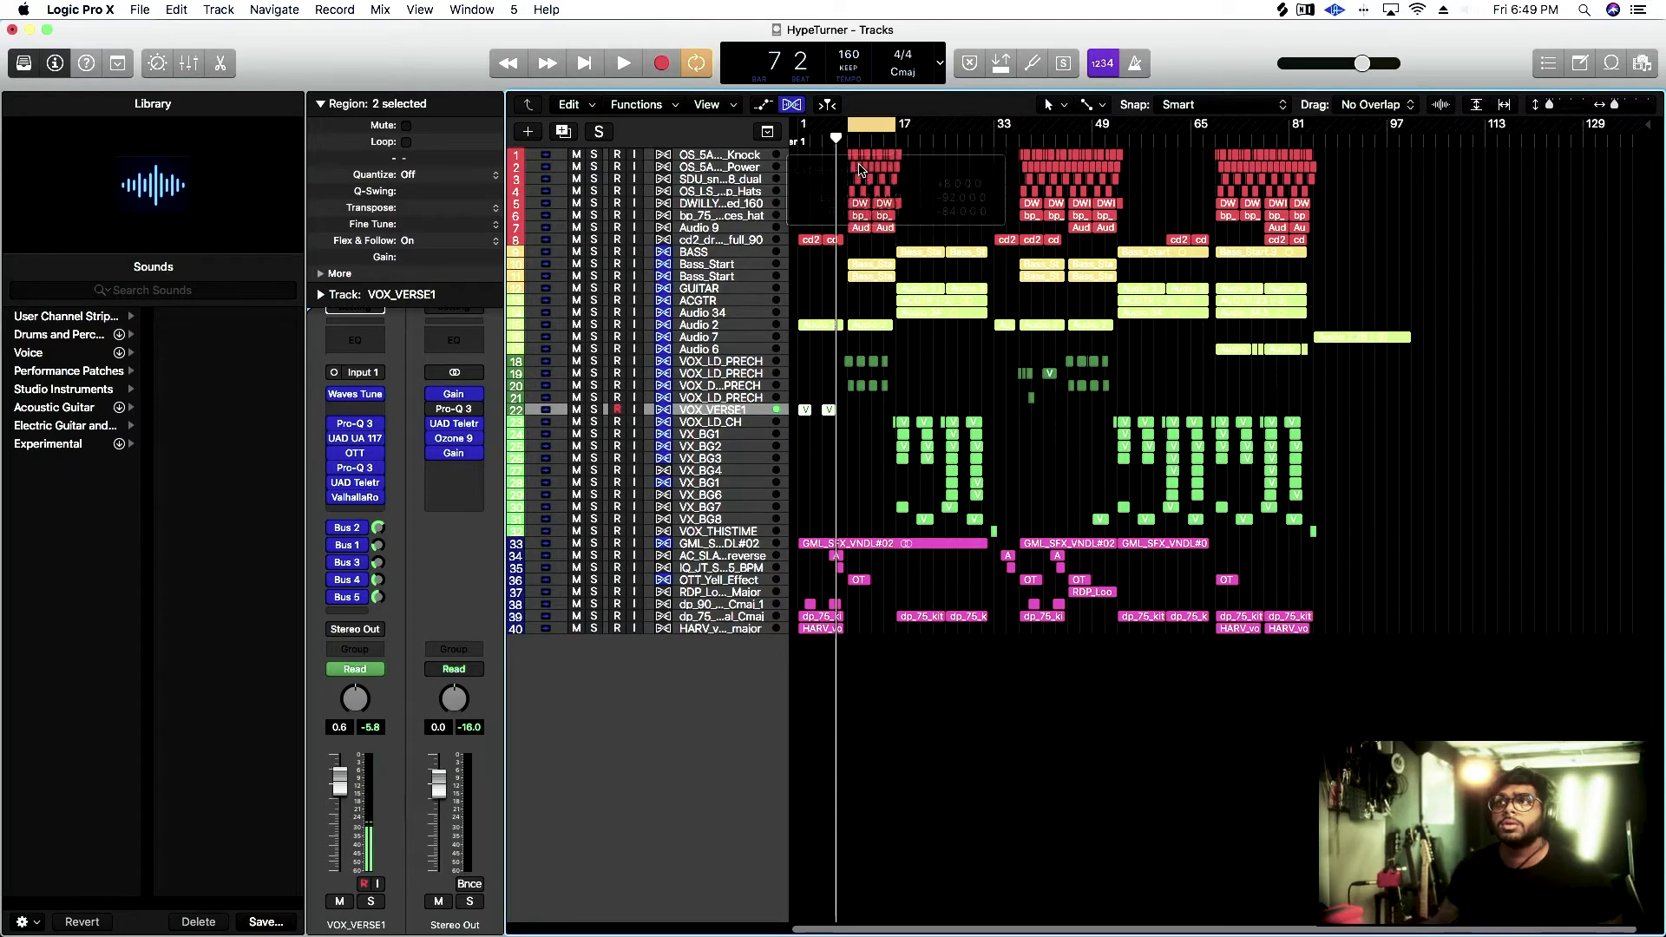
Solo the VOX_LD_PRECH lead on track 18 without the double, audition it, and stop with the playhead at bar 7
left_click(716, 361)
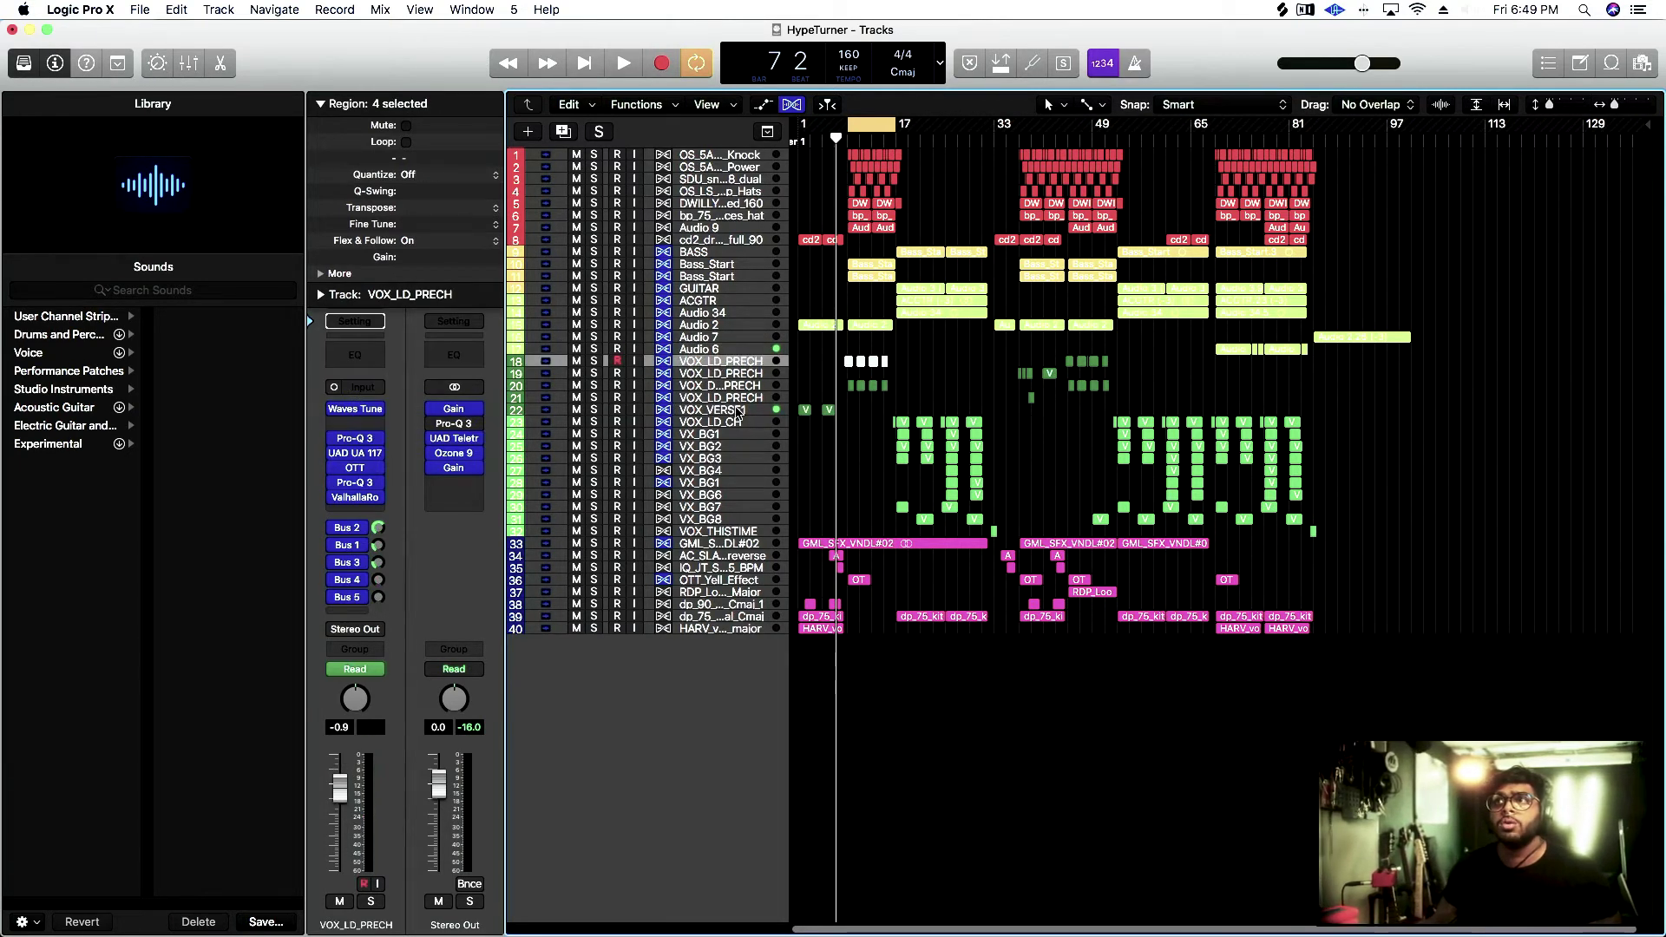
left_click_drag(826, 331, 826, 332)
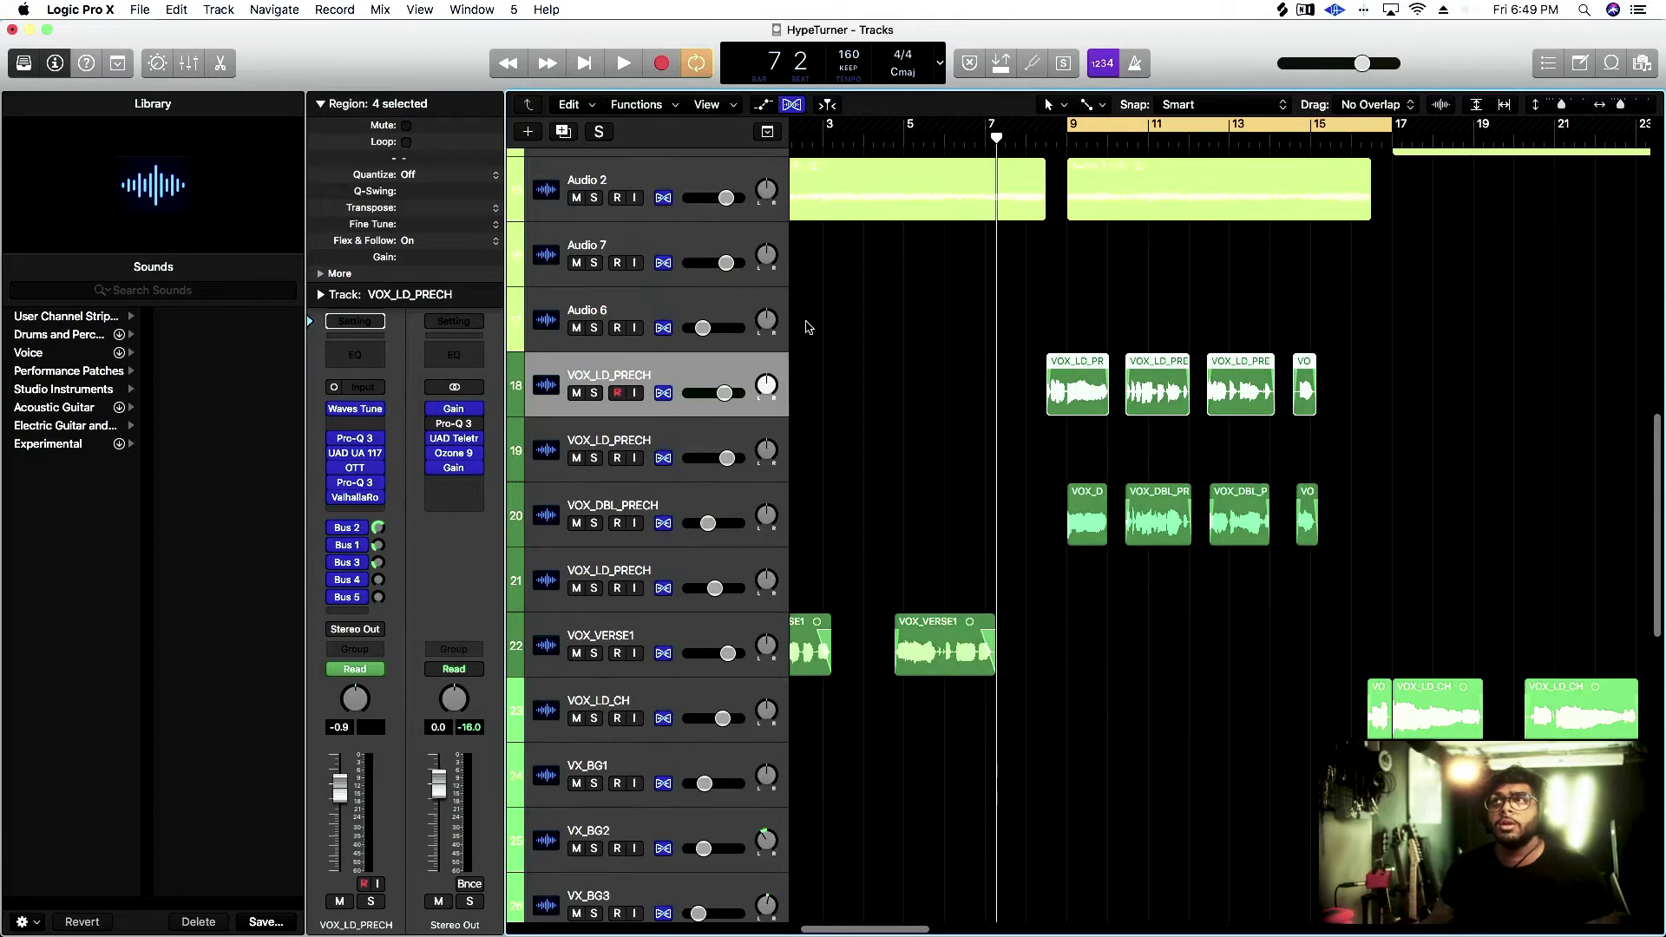
left_click(613, 507)
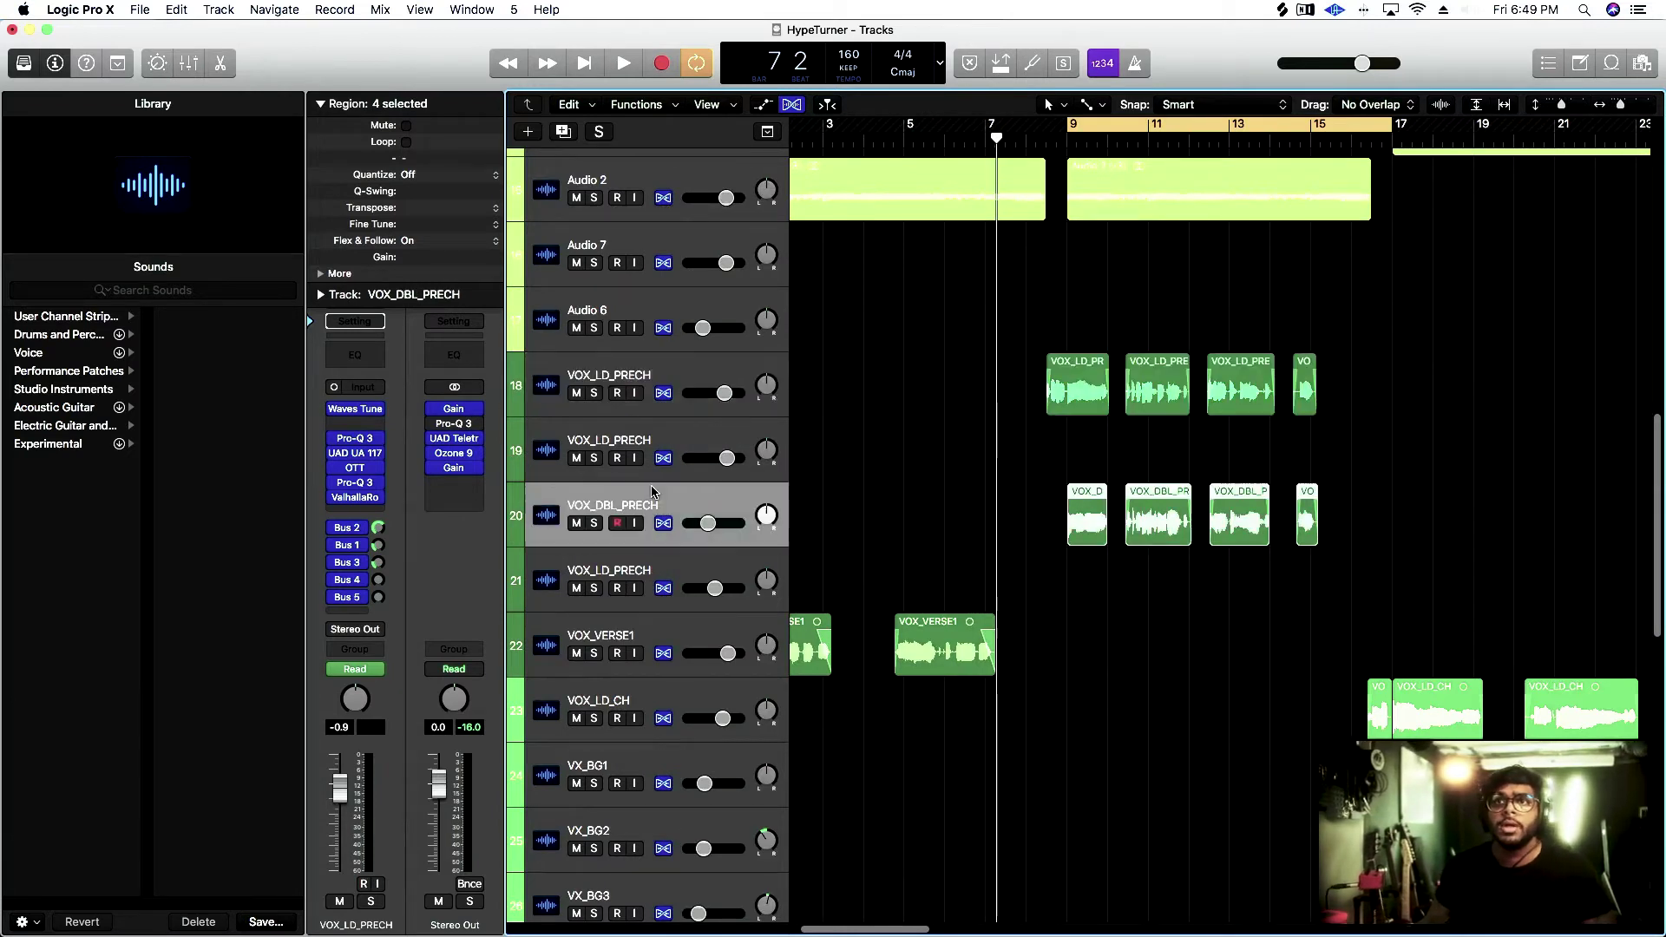
left_click(595, 522)
left_click(594, 393)
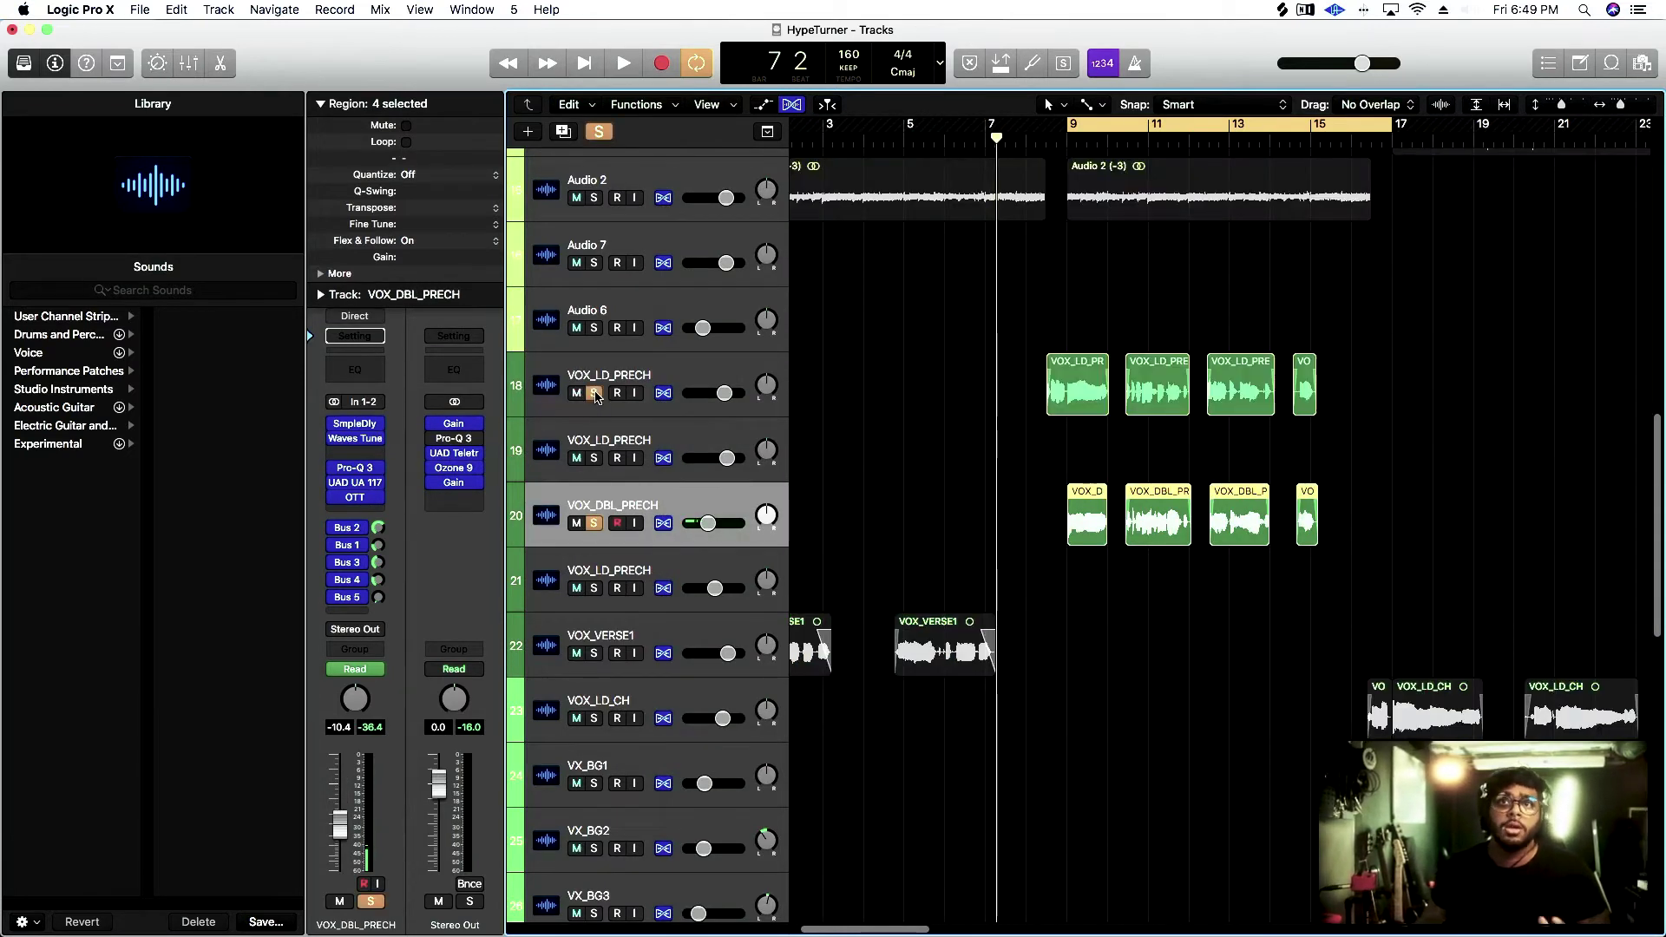
left_click(579, 406)
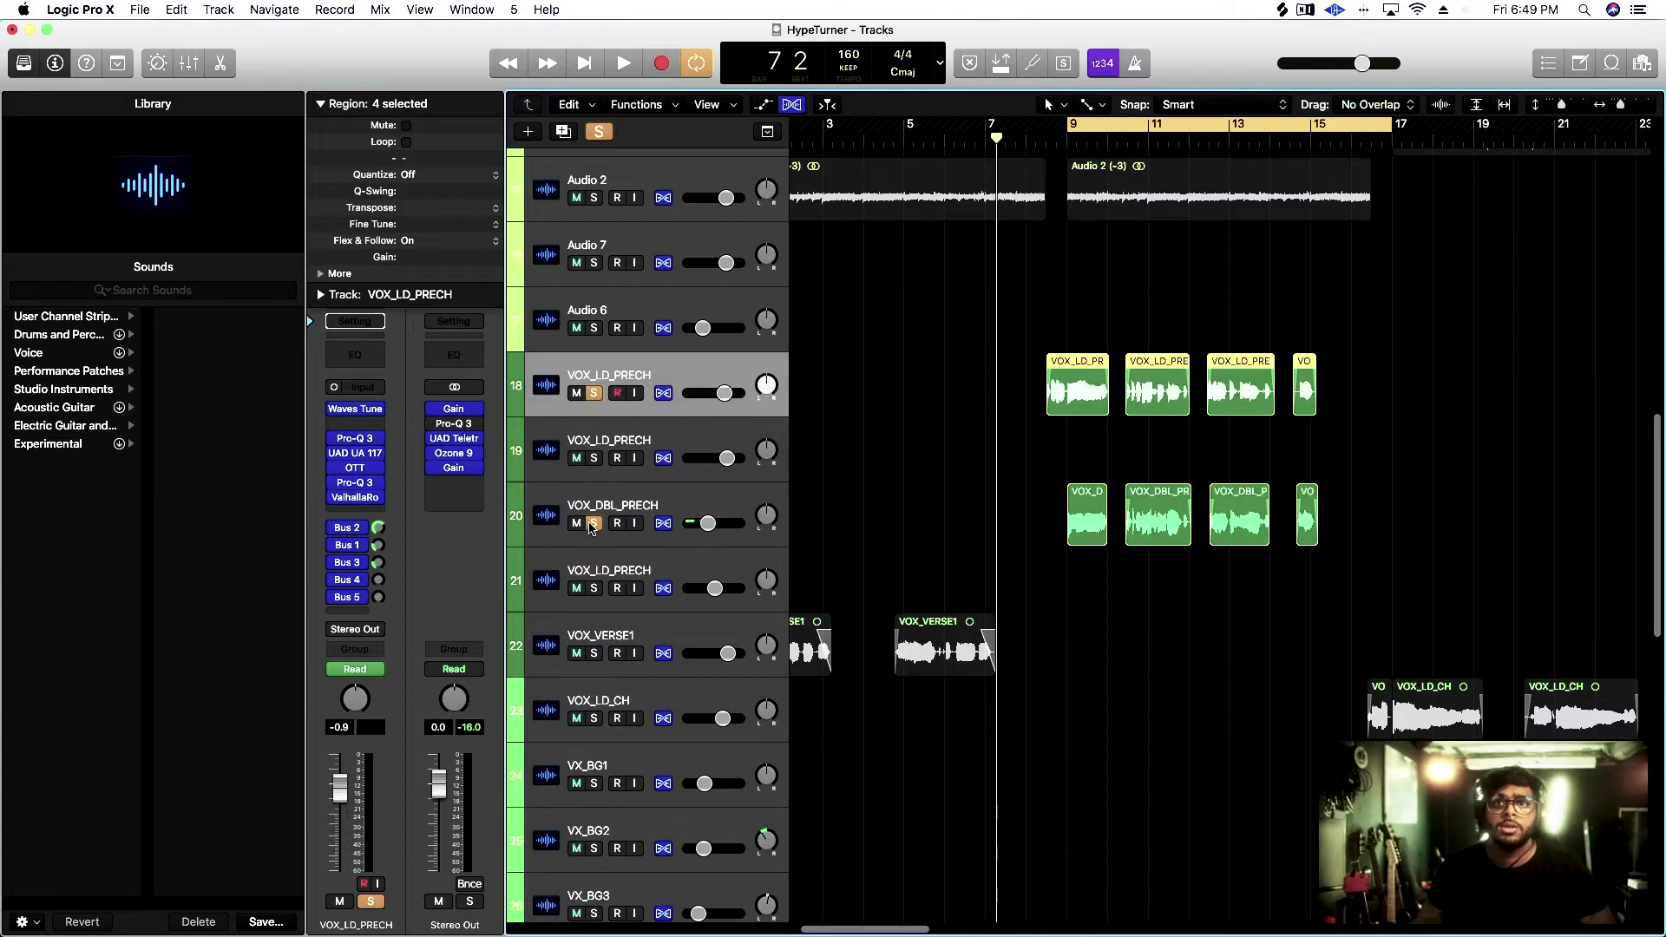
left_click(594, 523)
key("space")
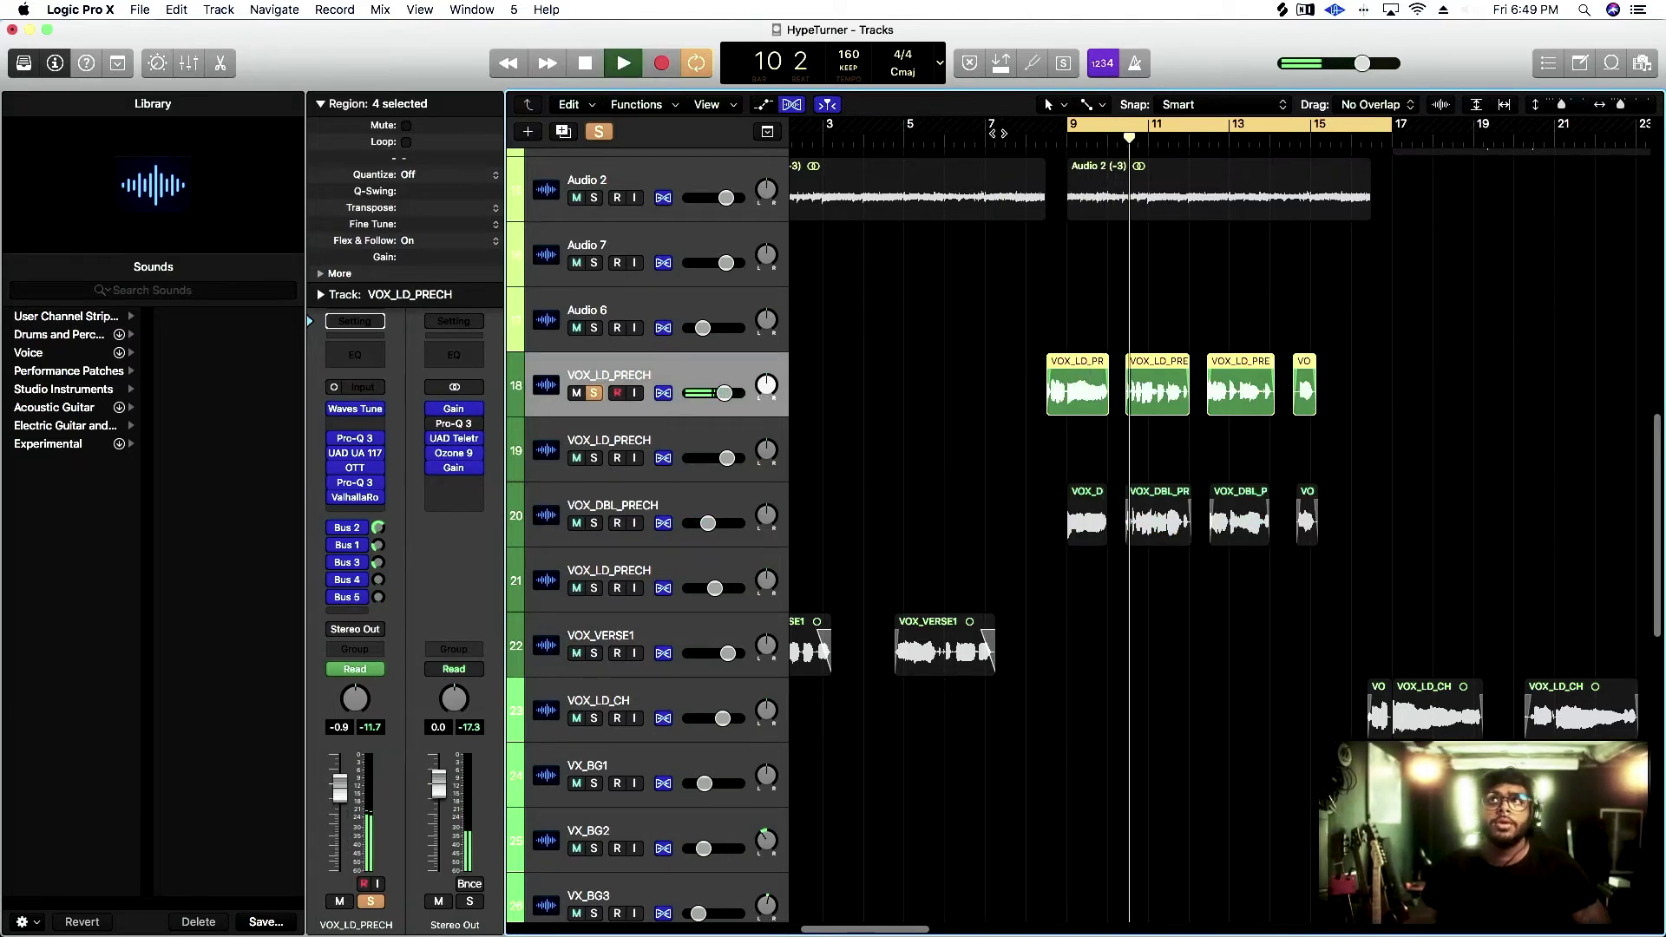
left_click(988, 135)
key("space")
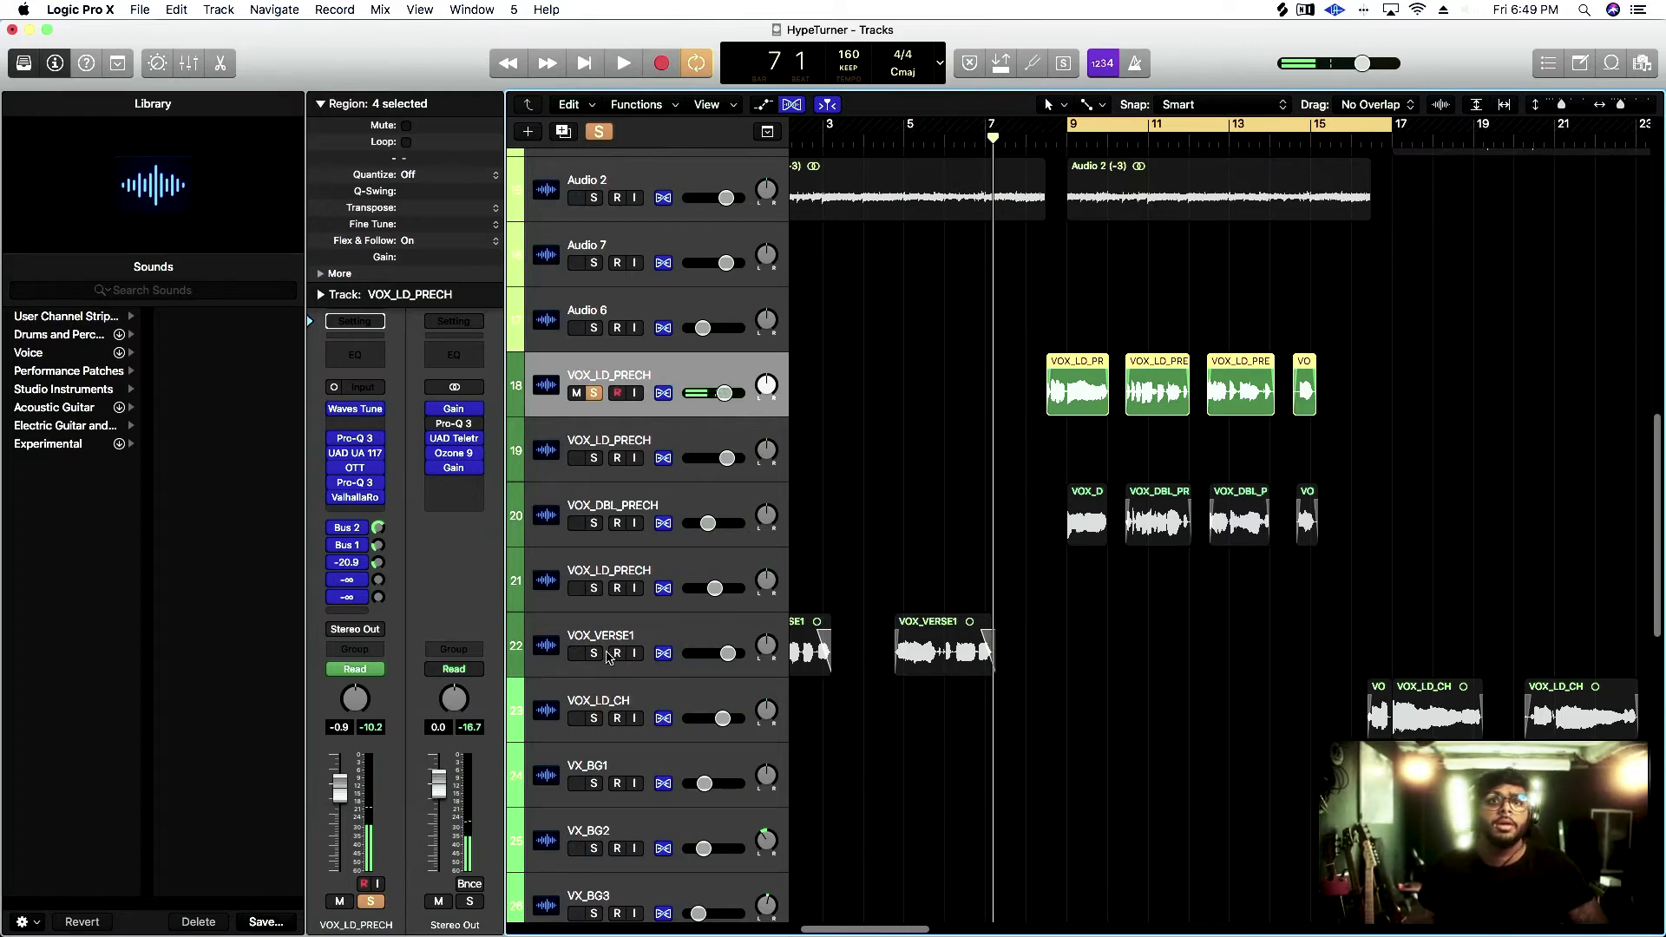
Solo VOX_VERSE1 as well, turn cycling off, and play from just before its second region into the pre-chorus
left_click(609, 656)
key("z")
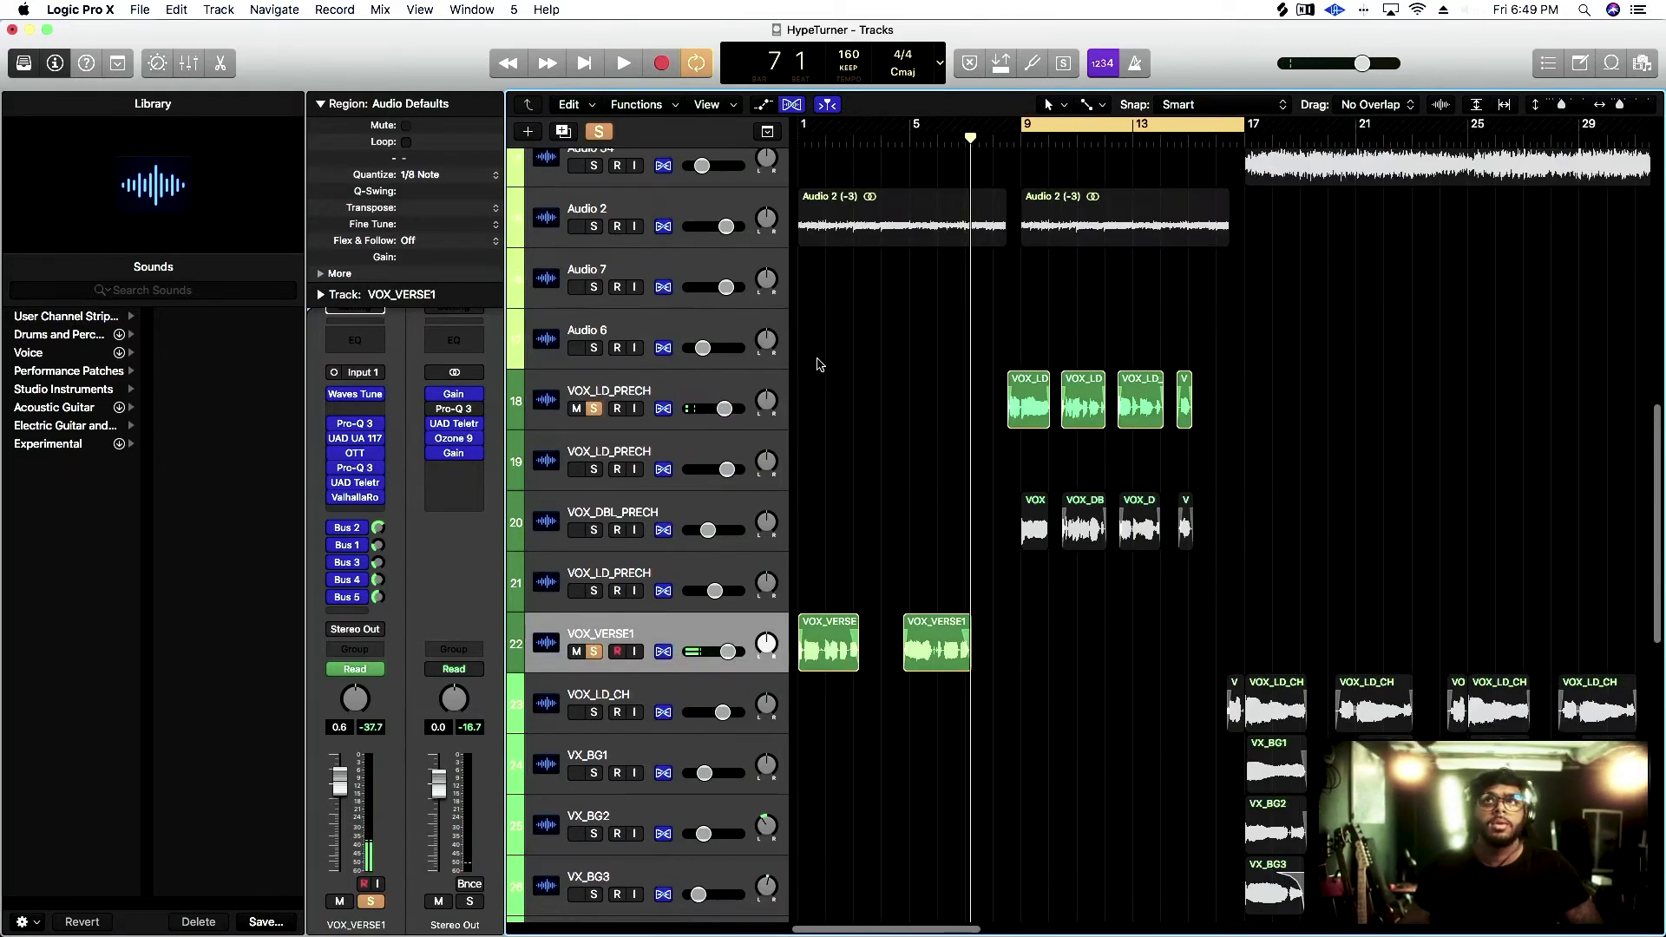
key("c")
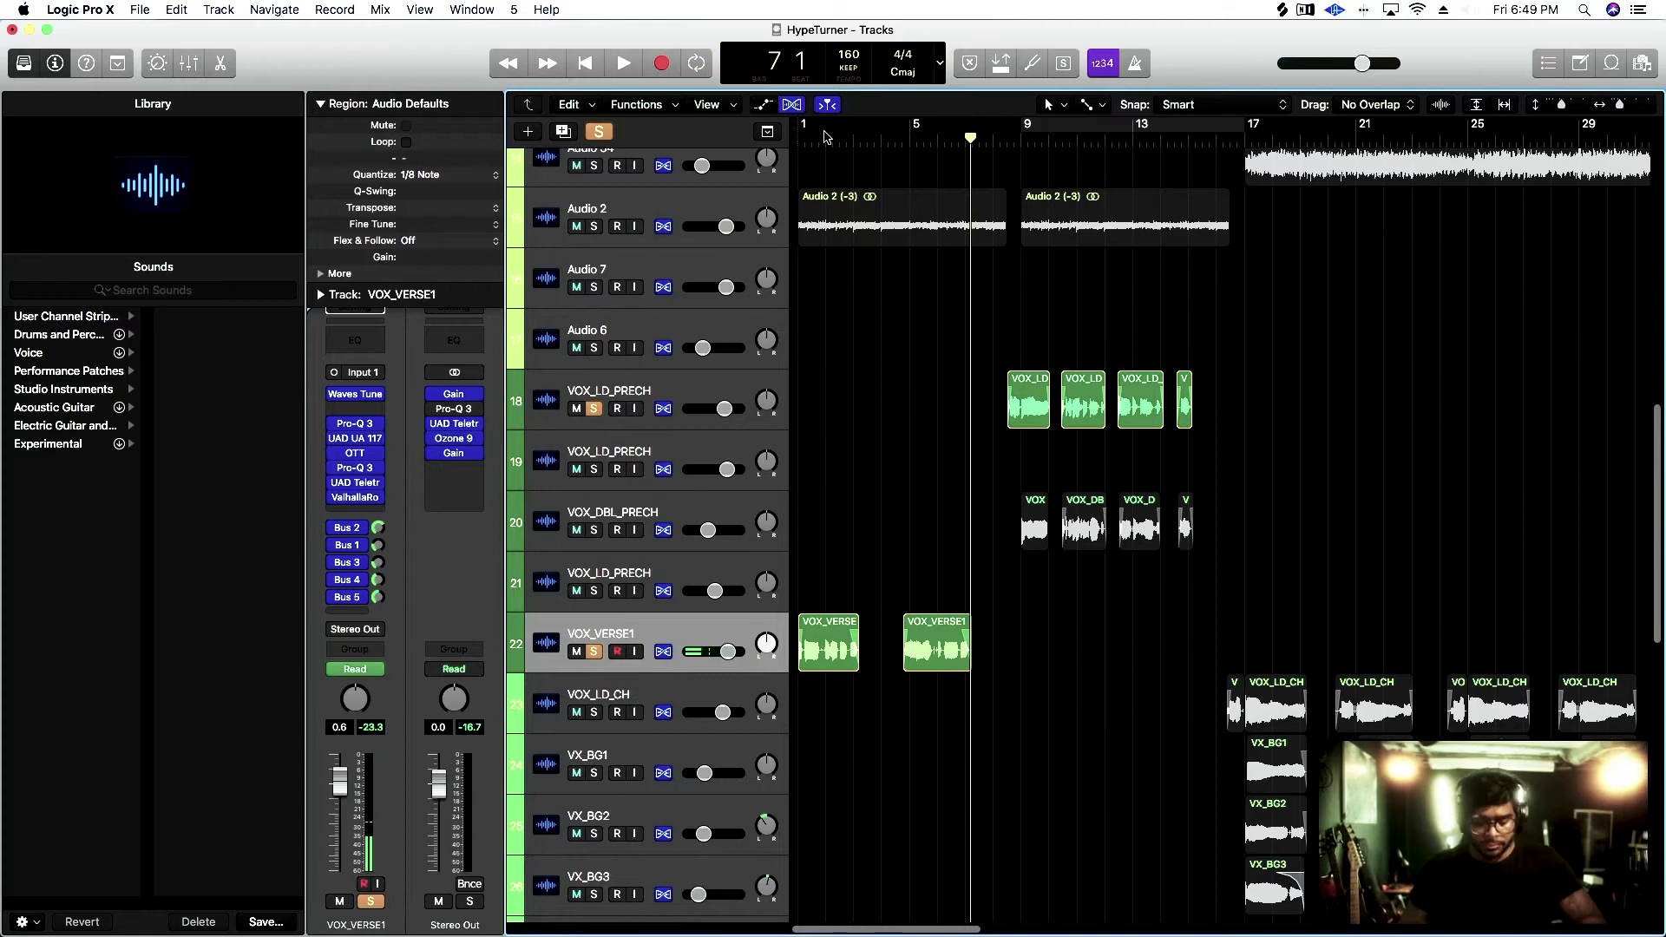
left_click(899, 144)
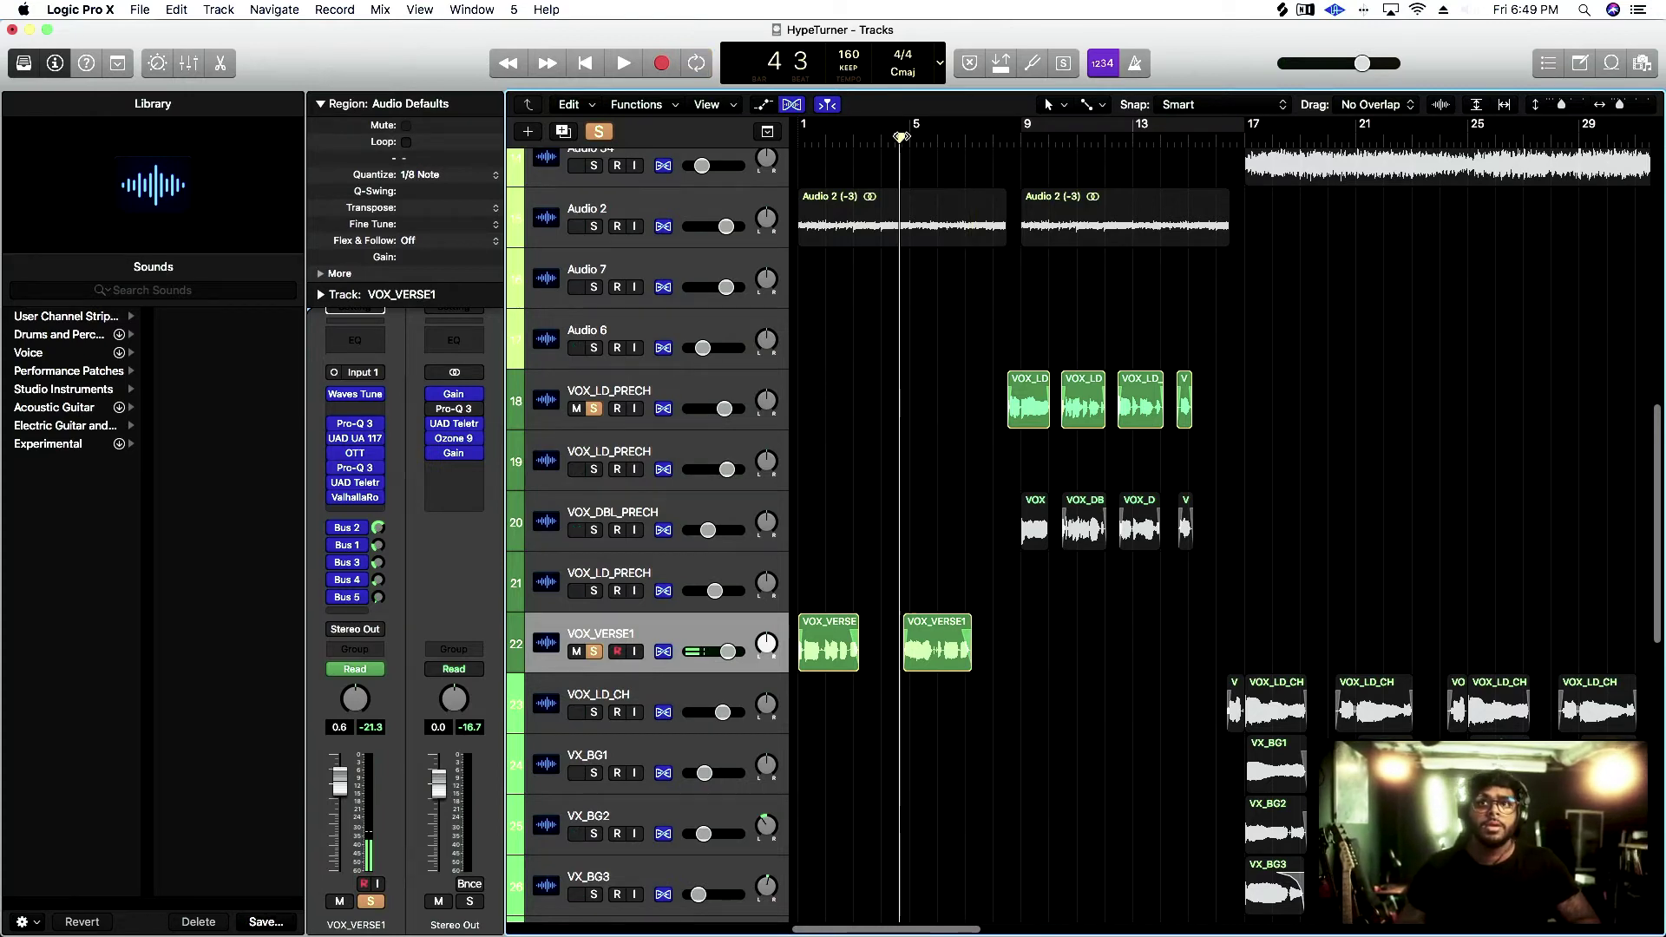
key("space")
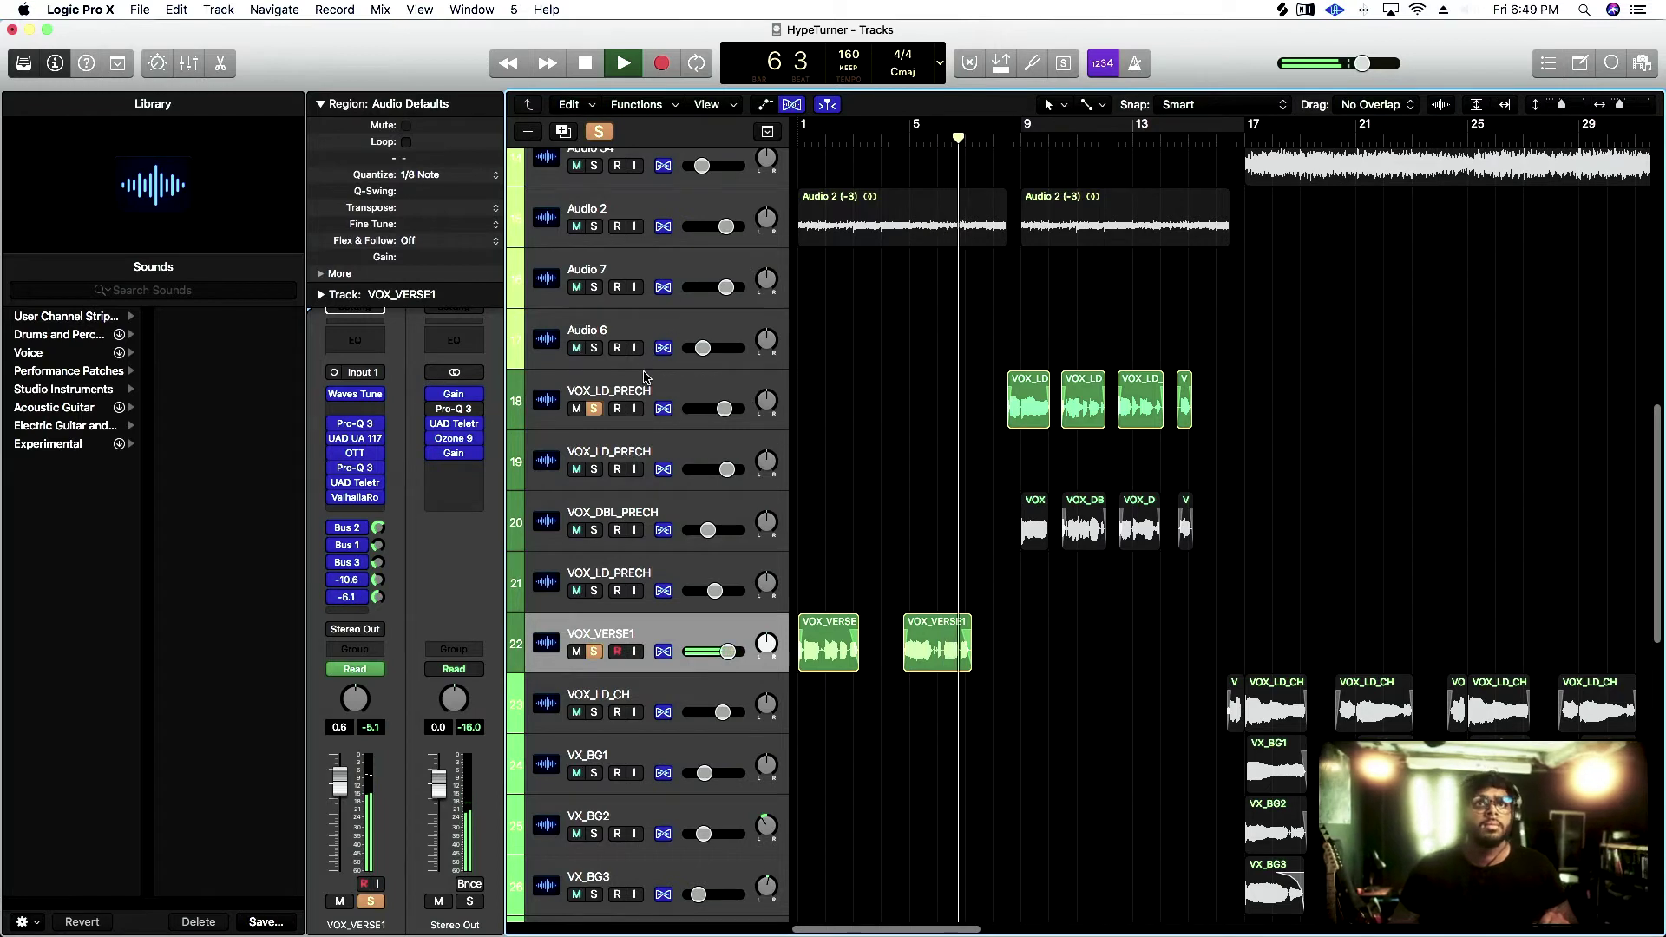
Select the VOX_LD_PRECH lead on track 18 during playback, turn cycling back on, and stop
left_click(647, 381)
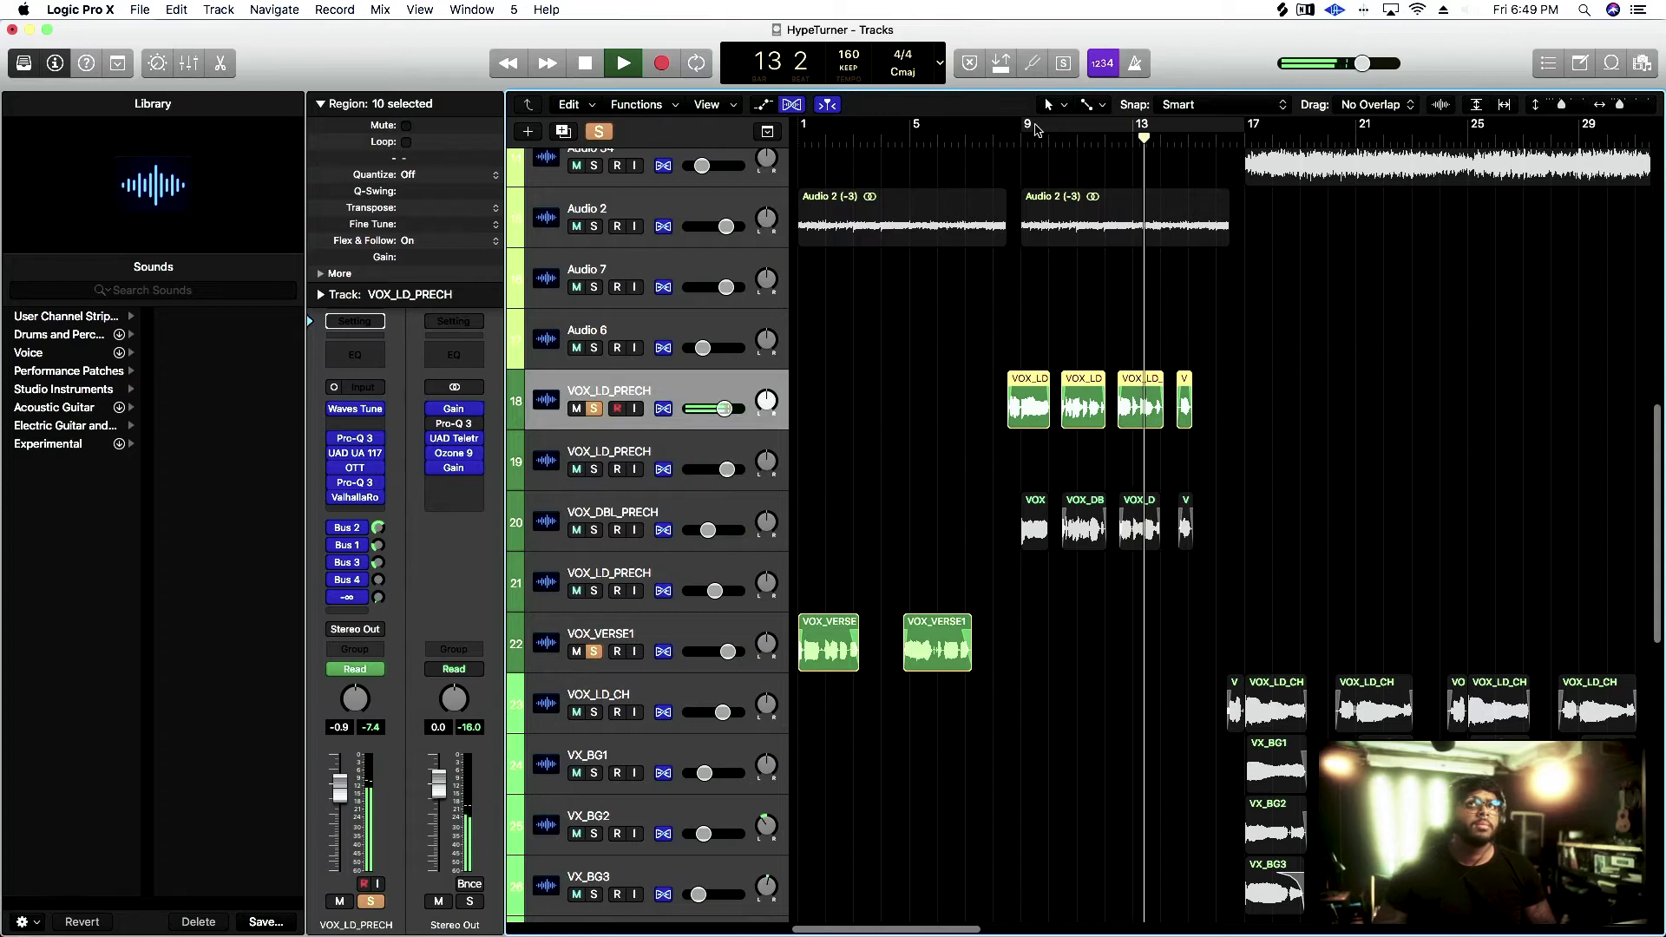
key("c")
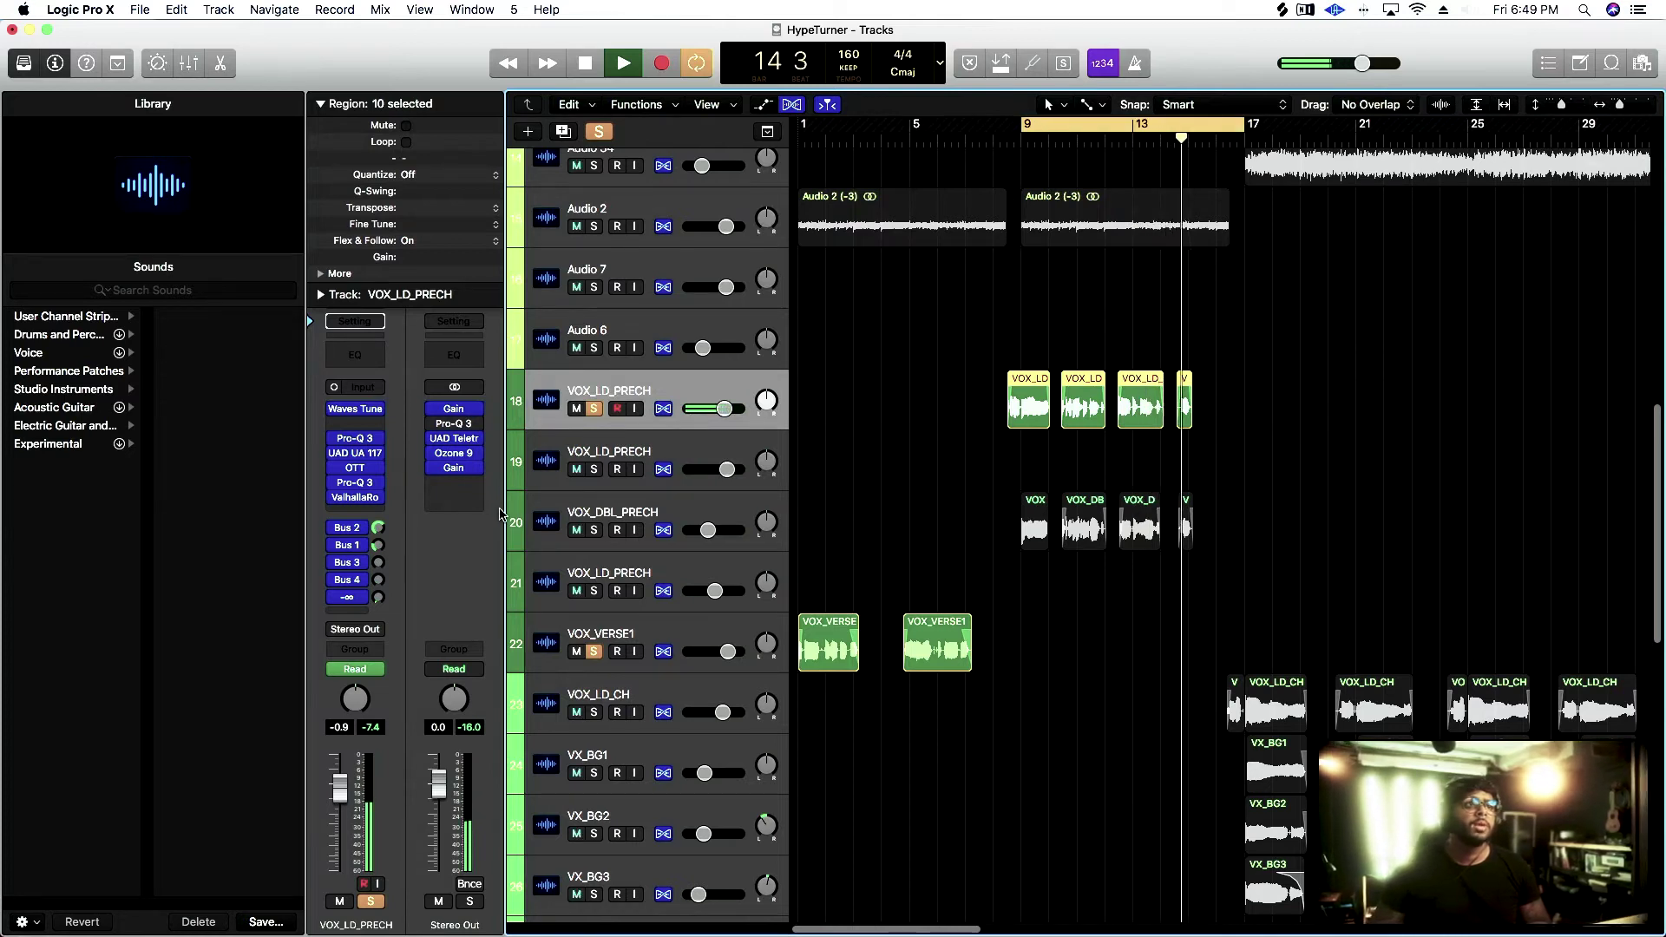
key("space")
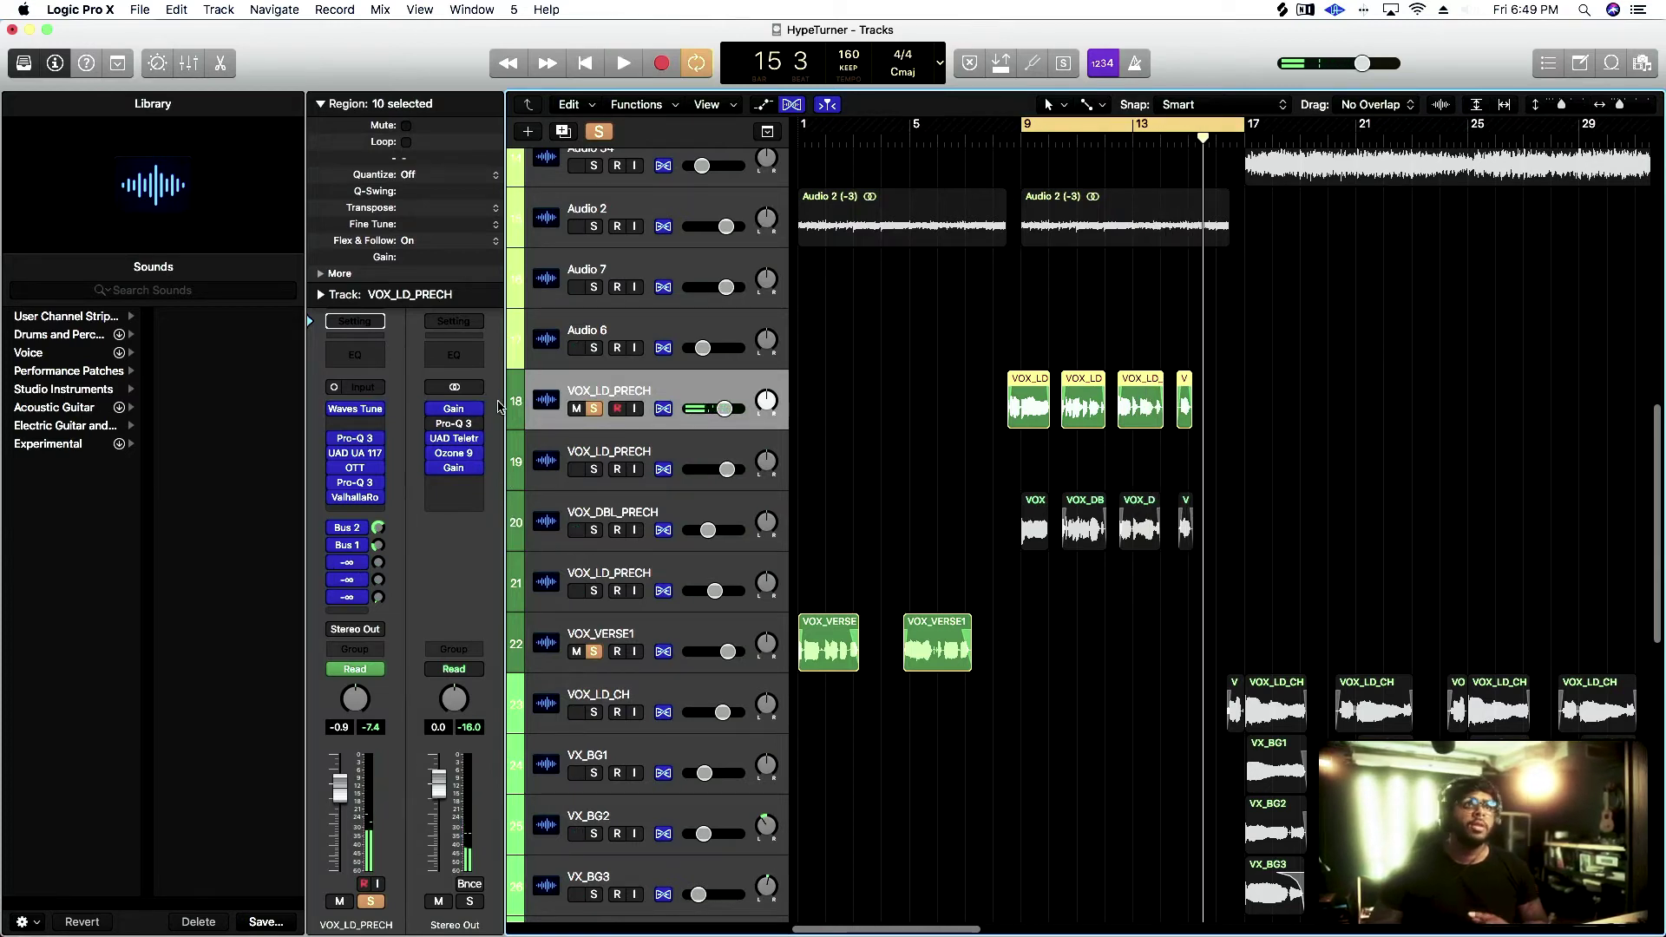
Open Waves Tune Real-Time on VOX_LD_PRECH, review its pitch-correction settings, and close it
left_click(351, 411)
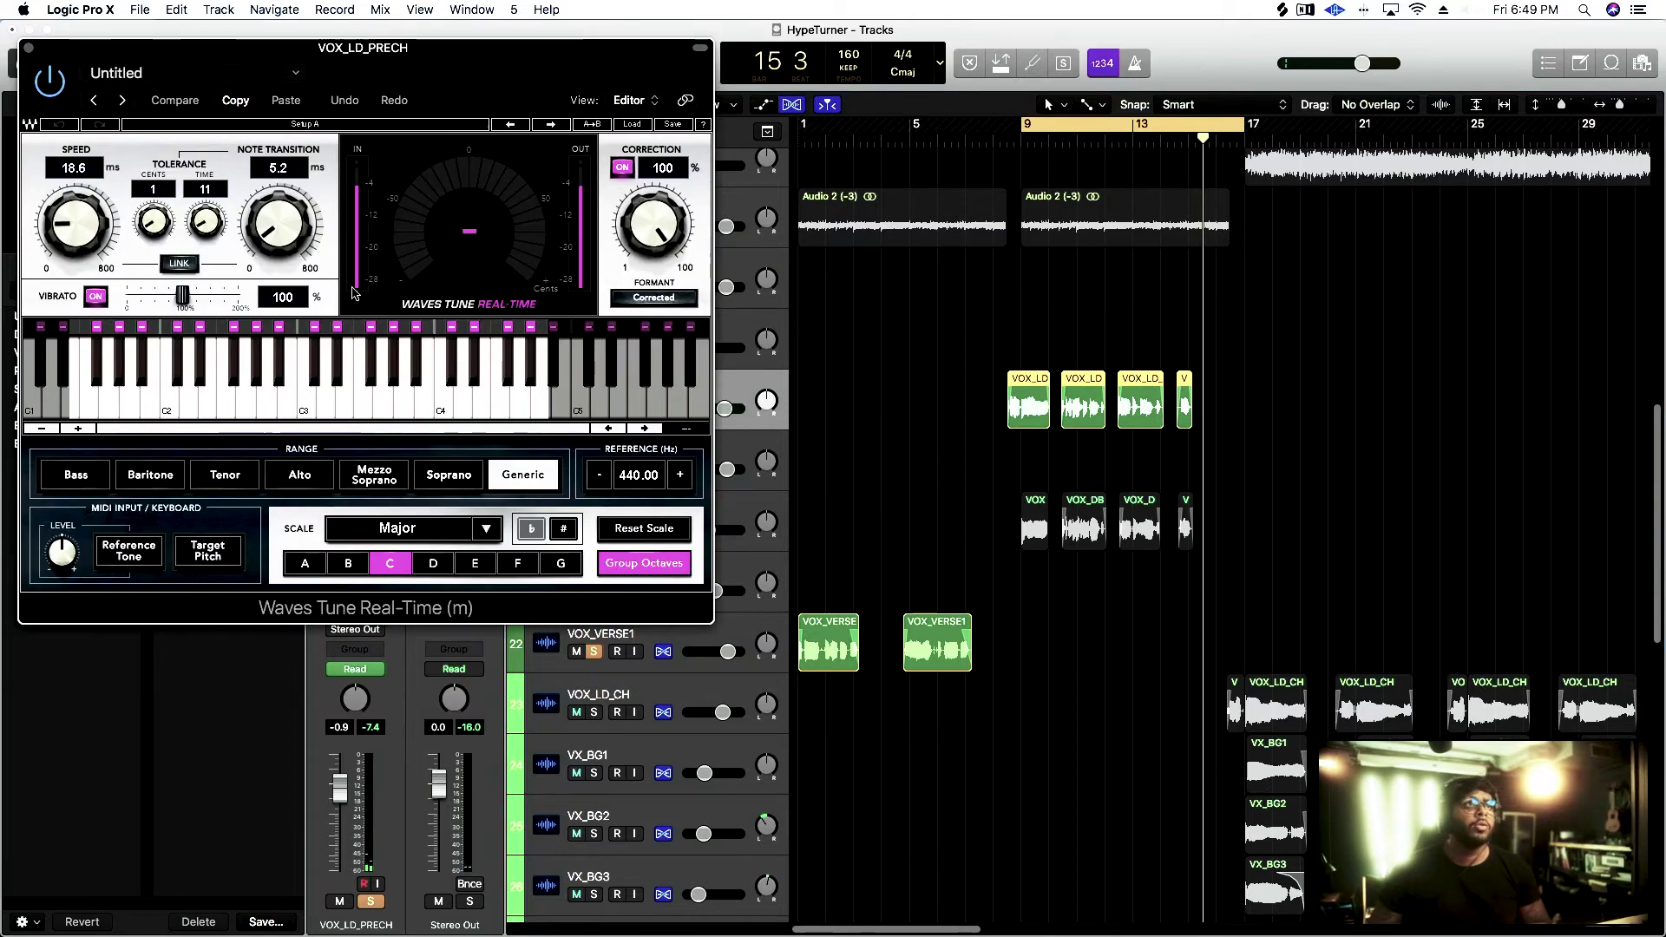
left_click_drag(317, 51, 669, 78)
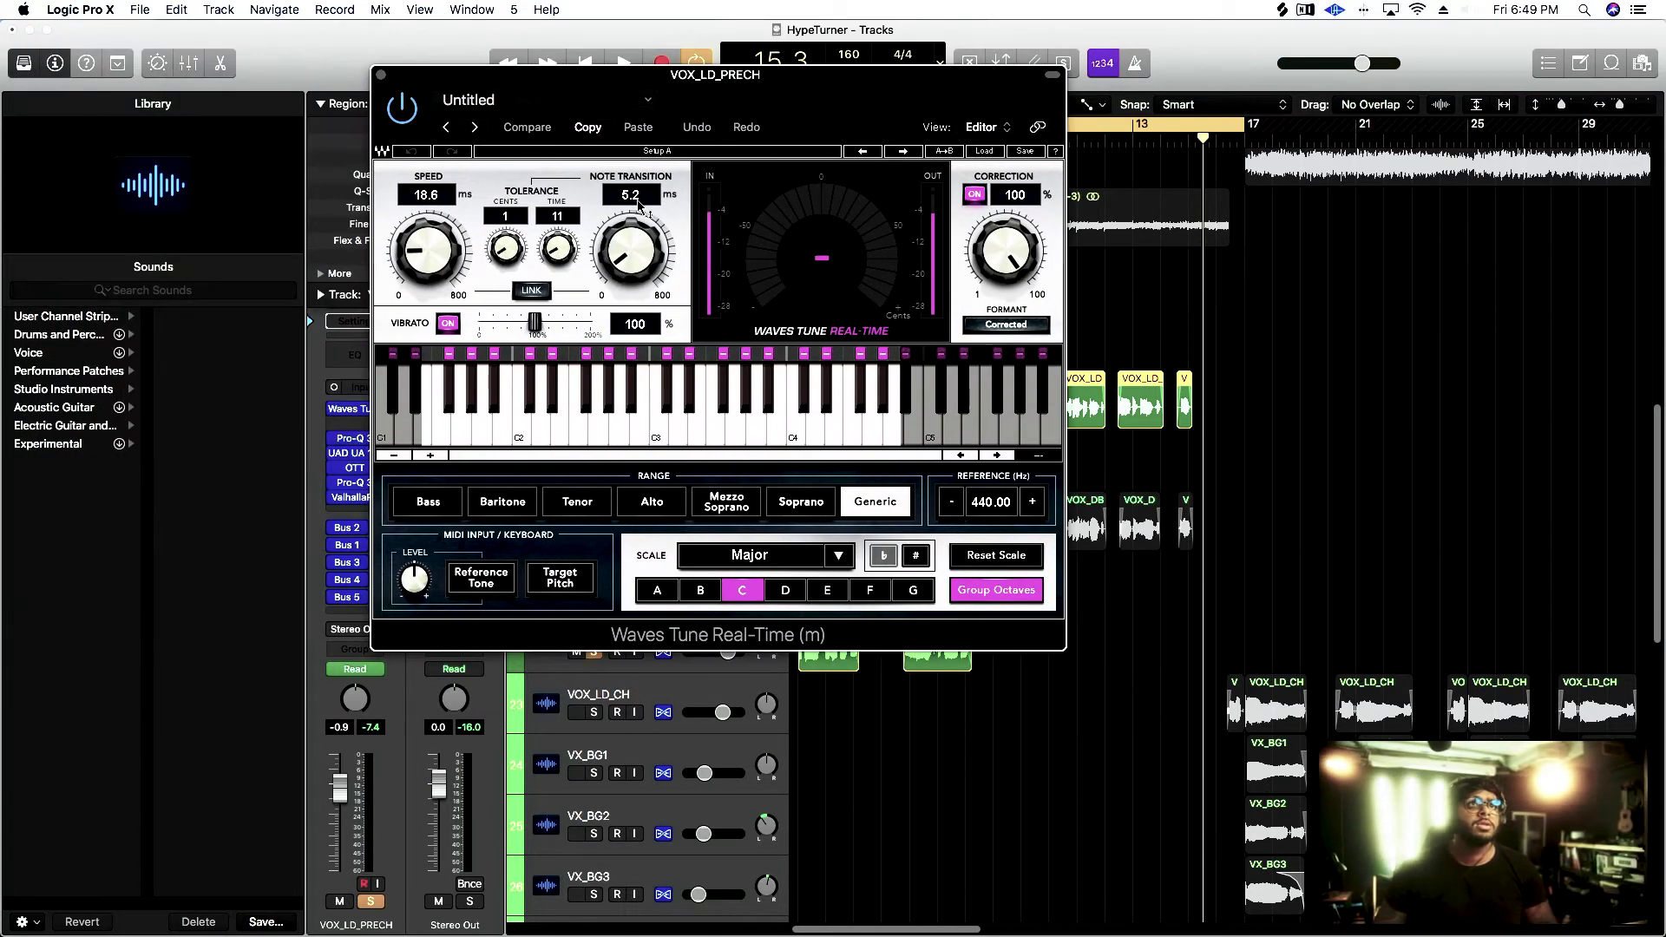
left_click(380, 76)
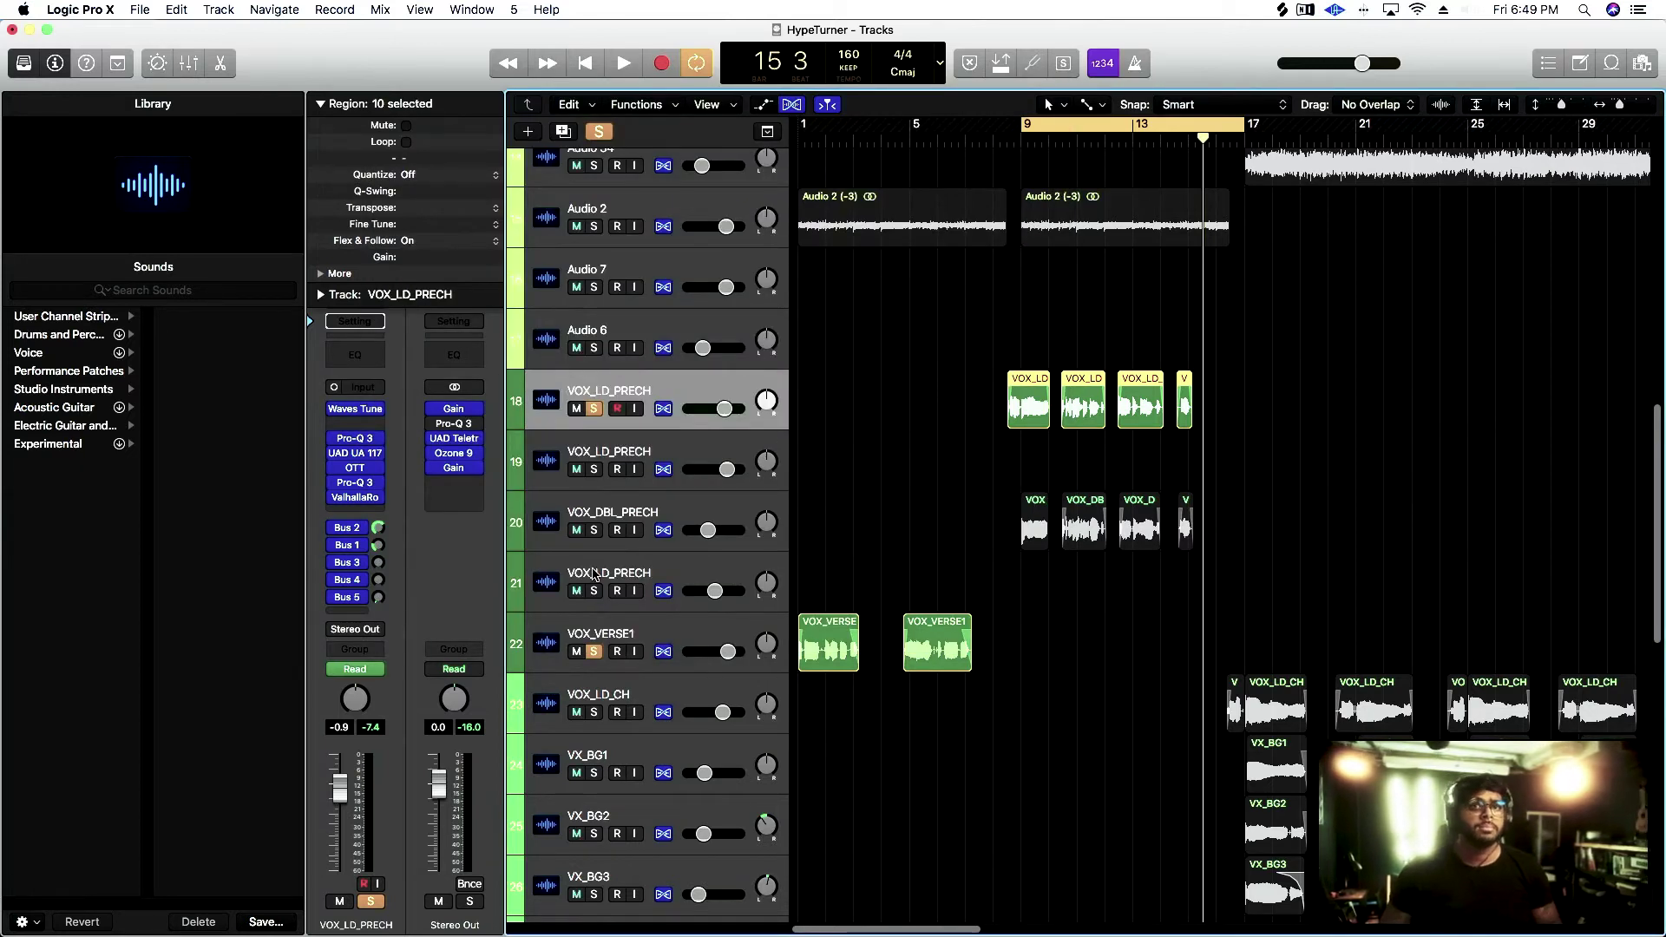
Solo VOX_DBL_PRECH in place of the track 18 lead and audition the double over the pre-chorus
left_click(595, 530)
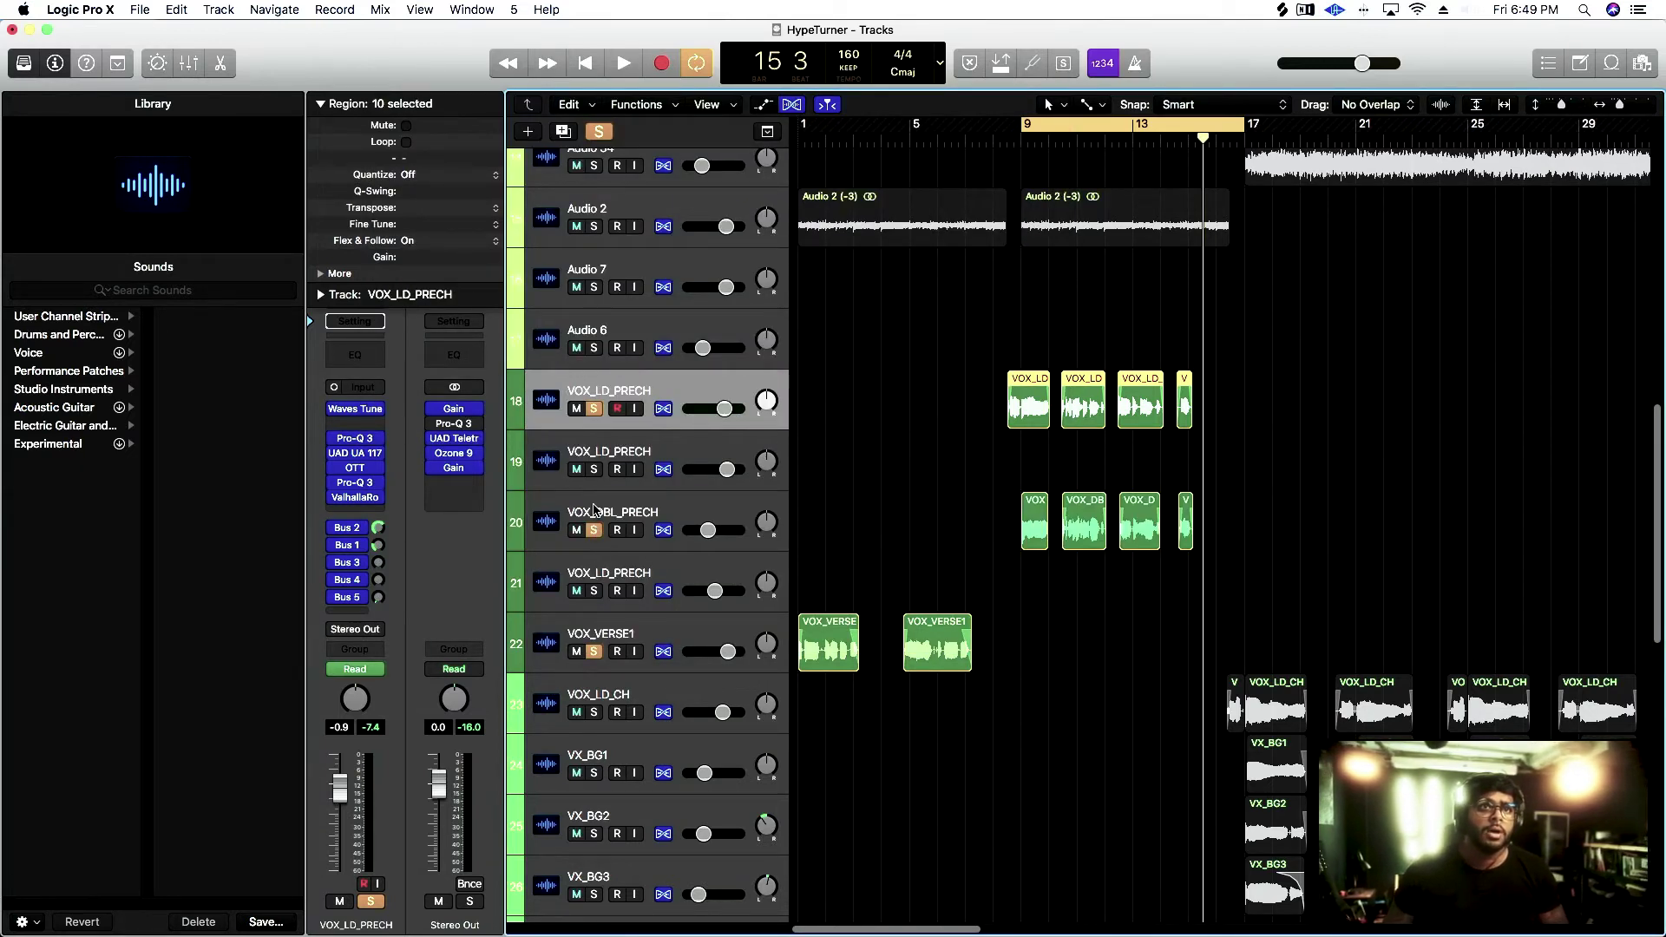
left_click(595, 511)
left_click(595, 408)
key("space")
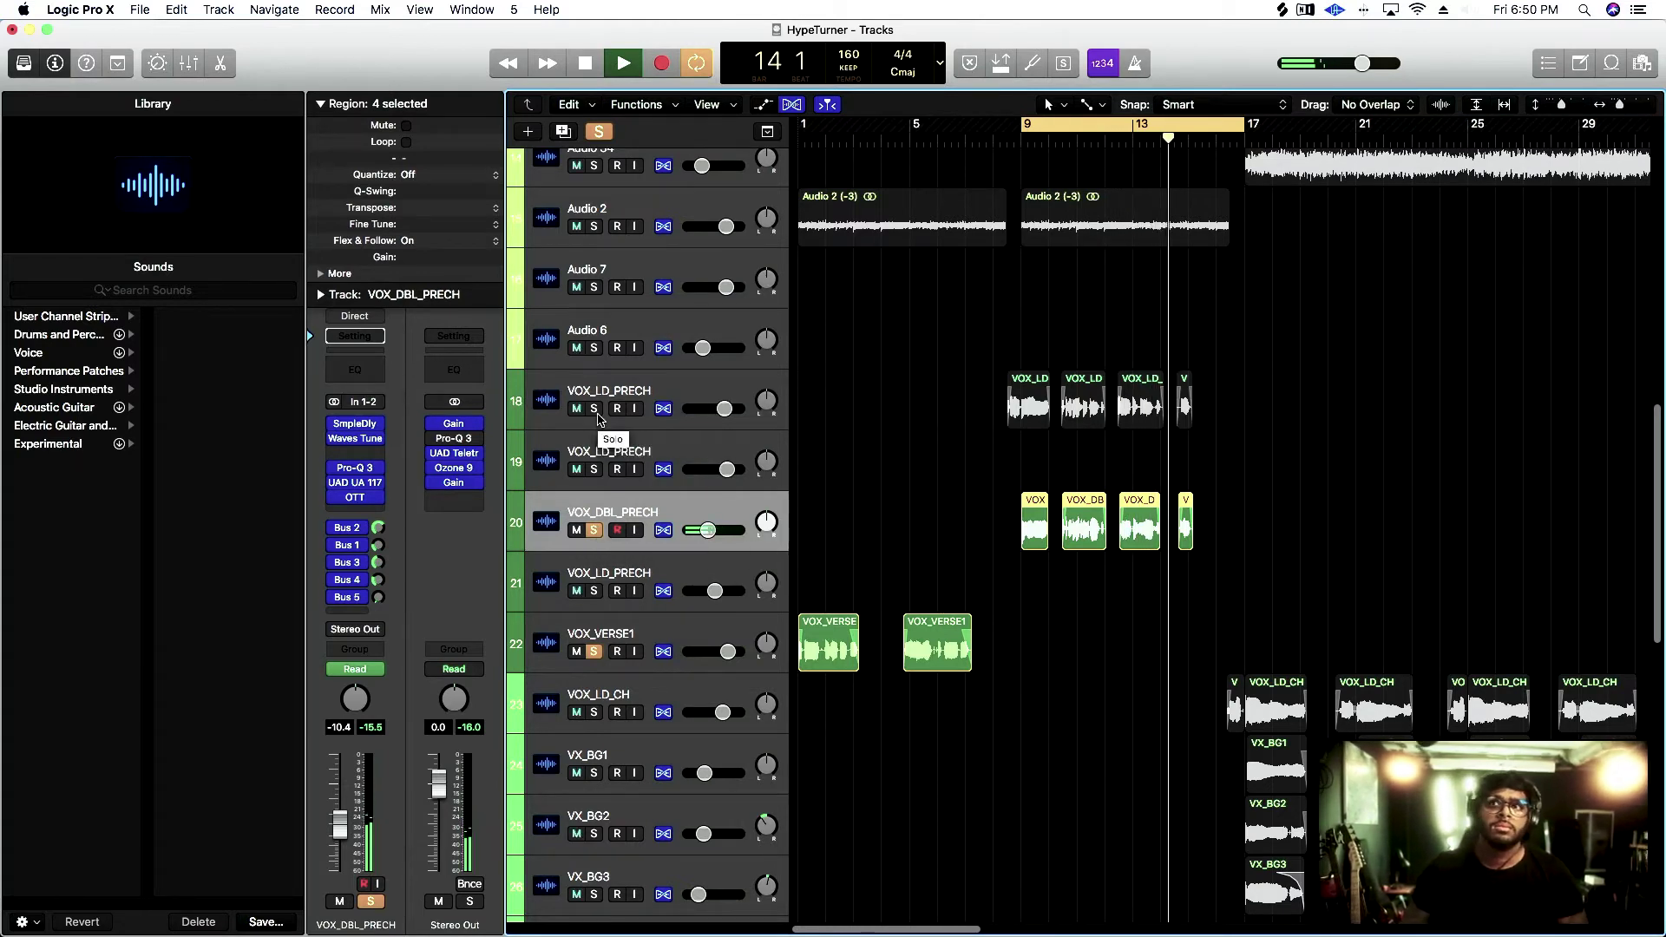
key("space")
Solo the track 18 lead again and open OTT and the UAD UA 1176LN Legacy on VOX_DBL_PRECH for review
left_click(596, 414)
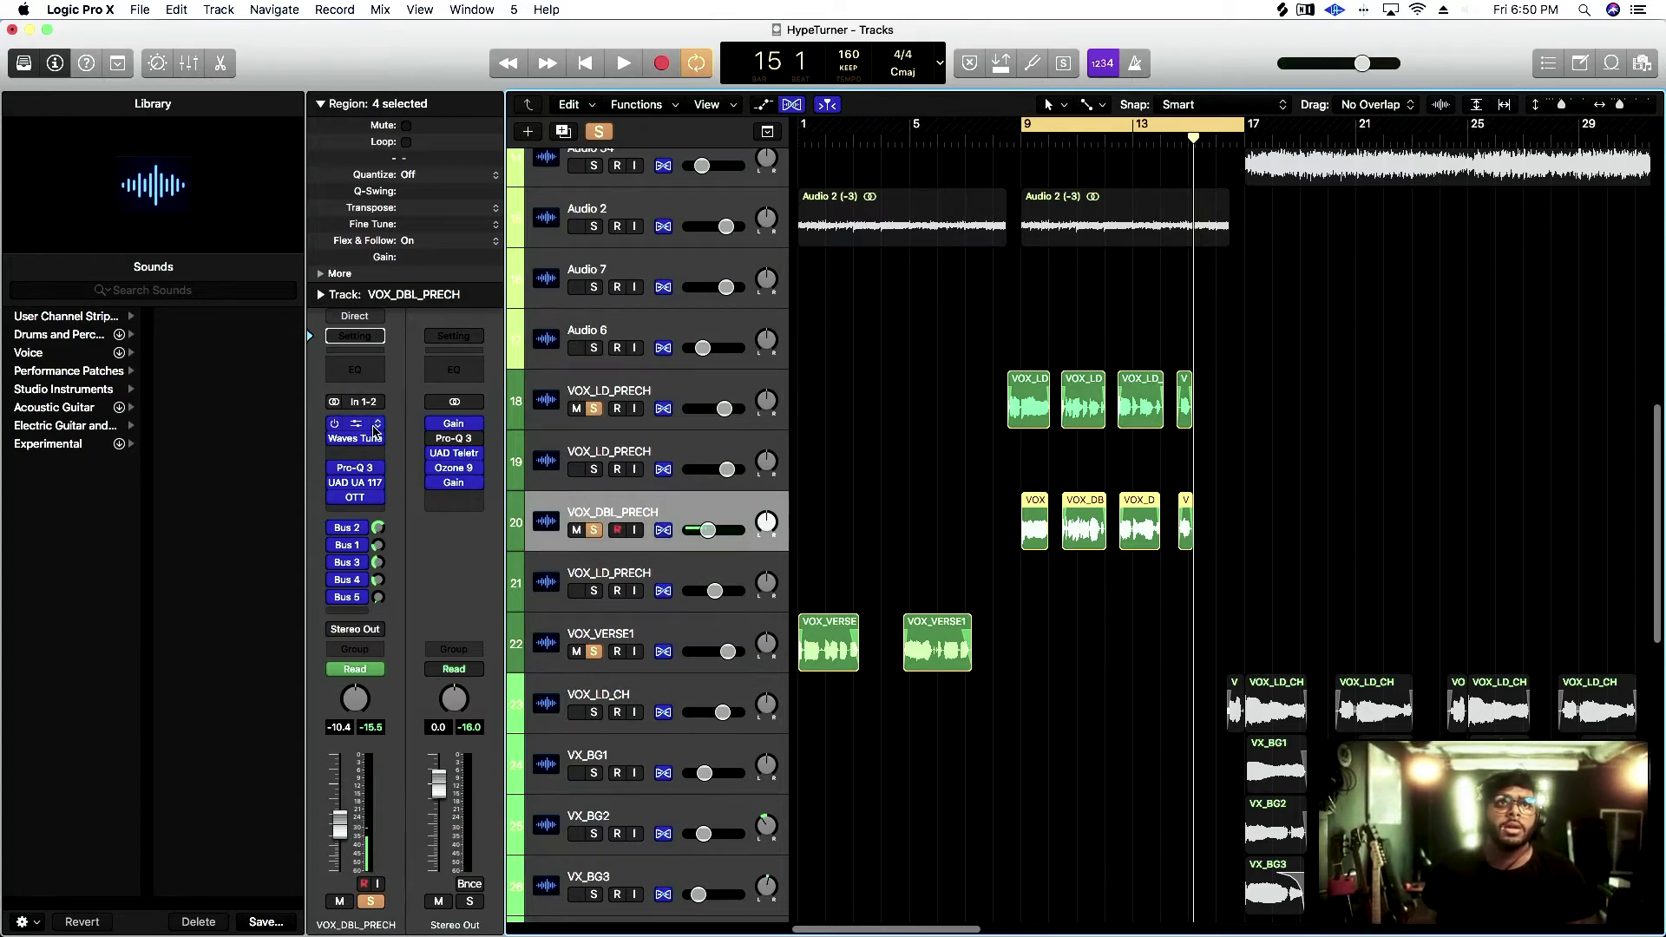
left_click(355, 499)
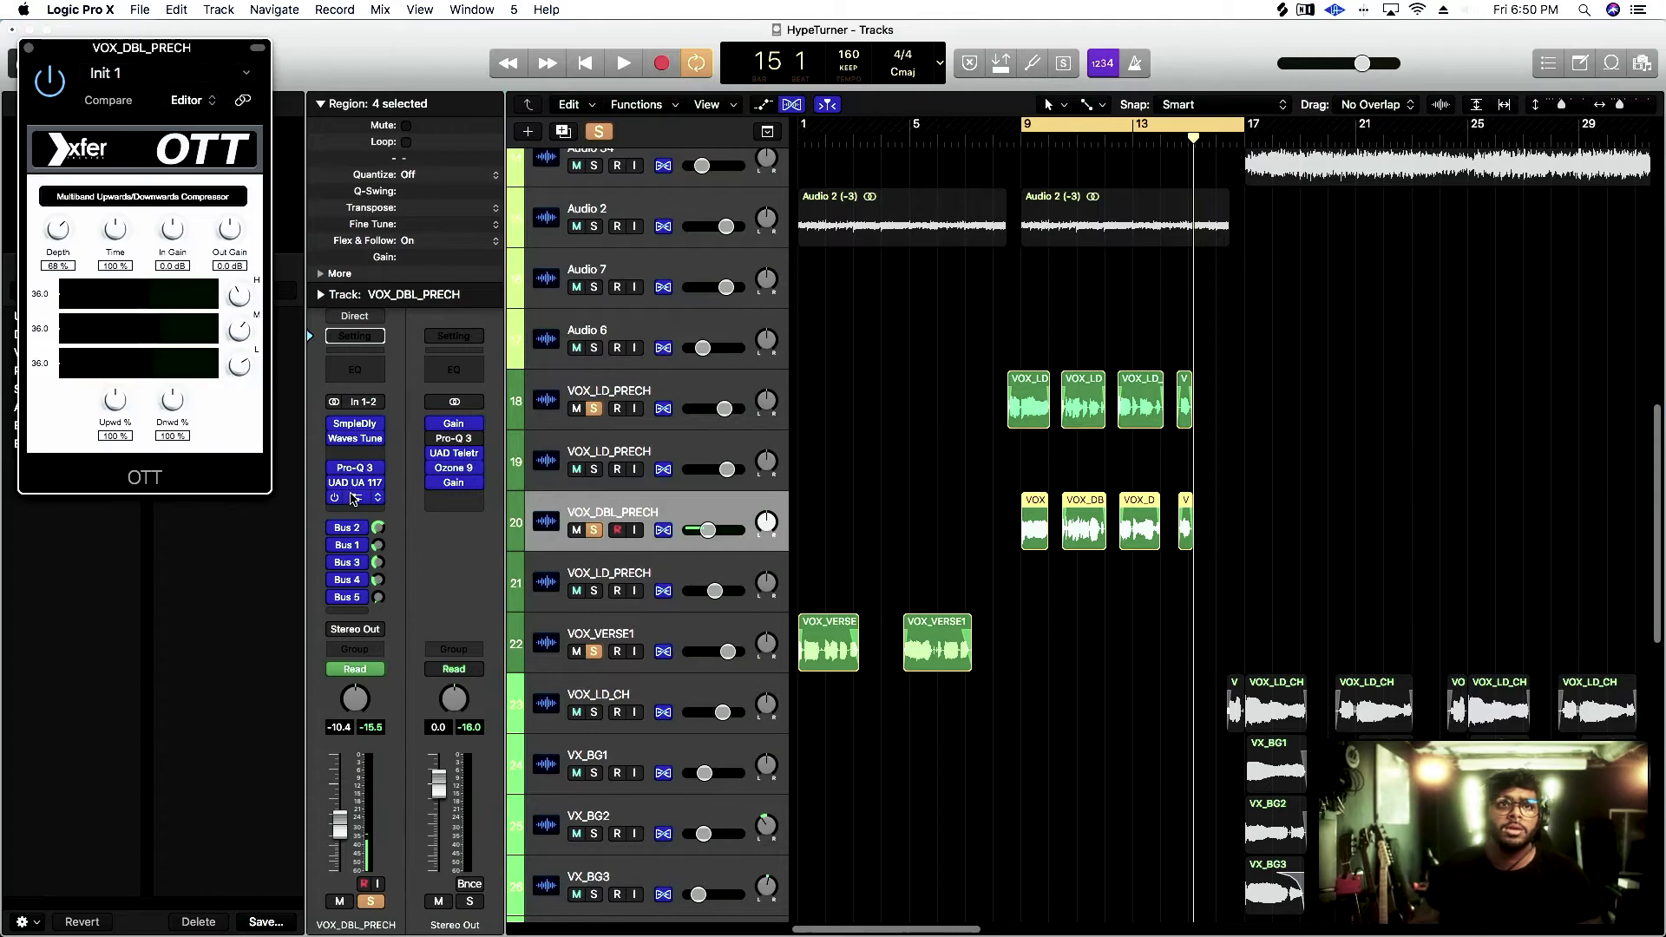
left_click(353, 484)
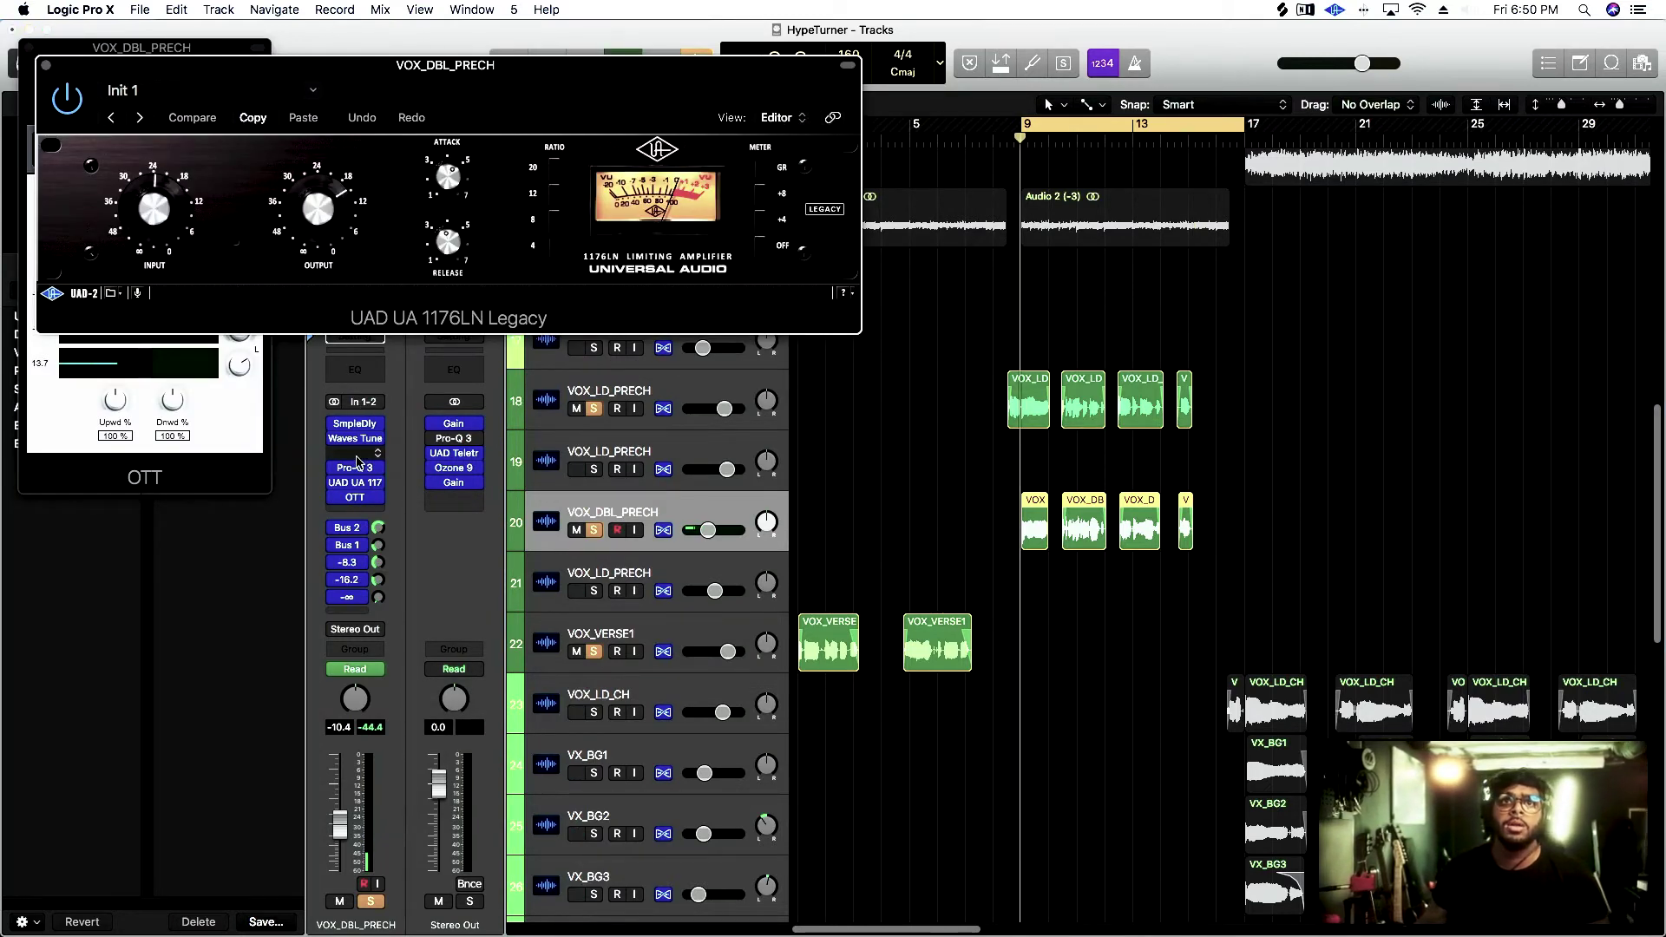
left_click(363, 431)
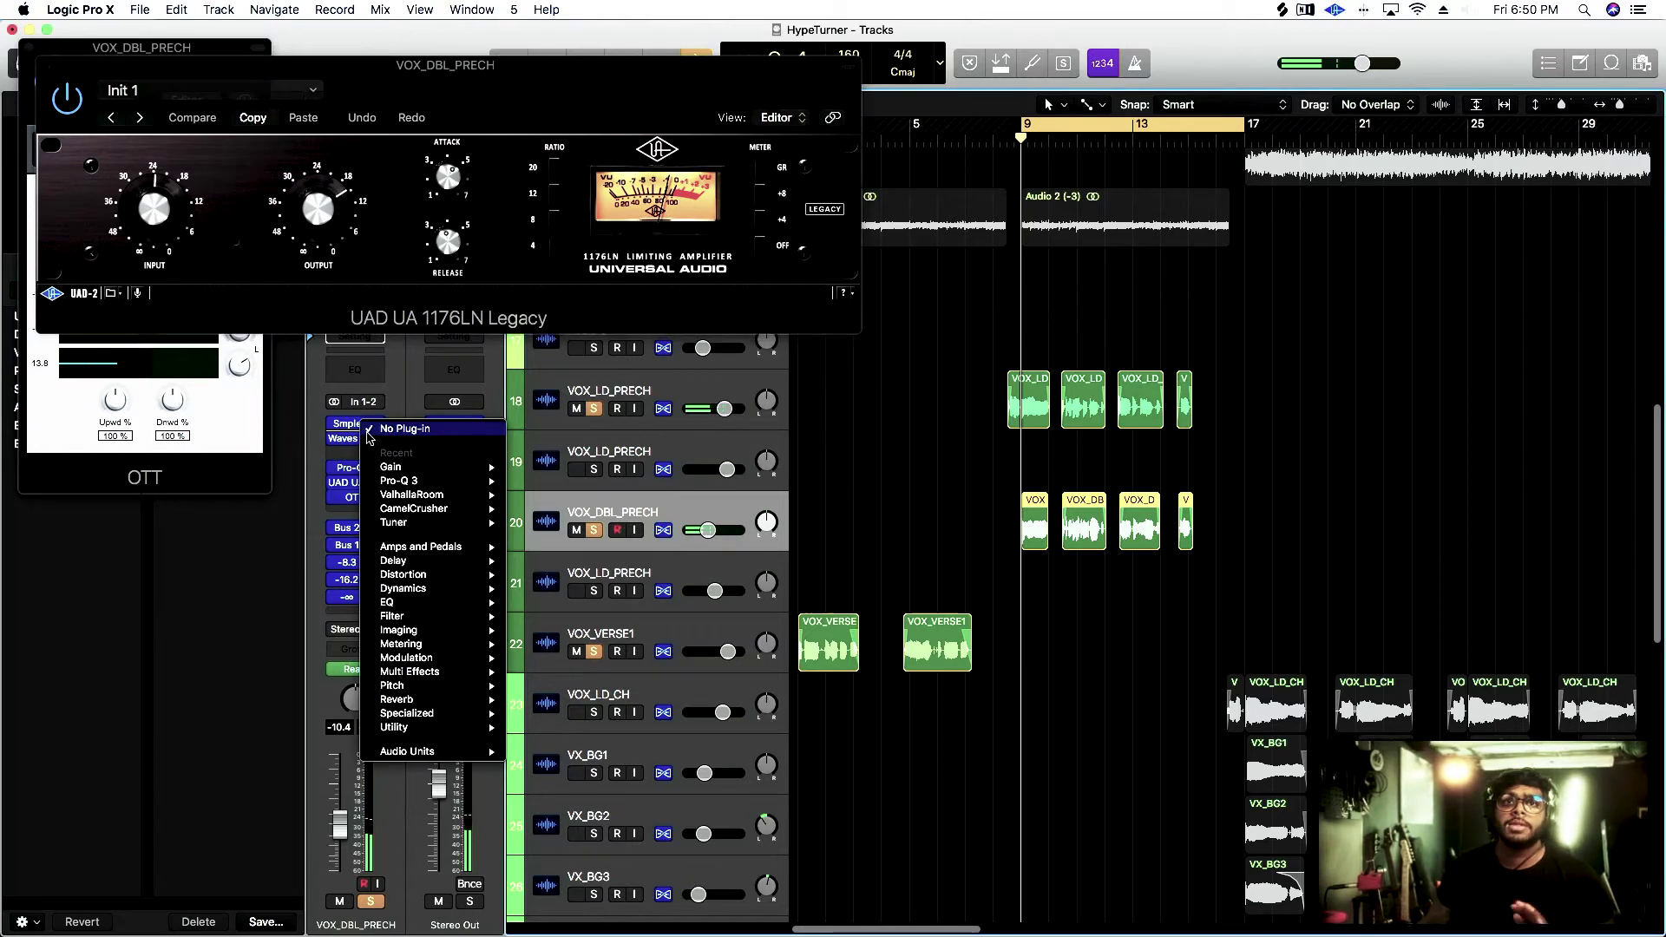
mouse_move(416, 466)
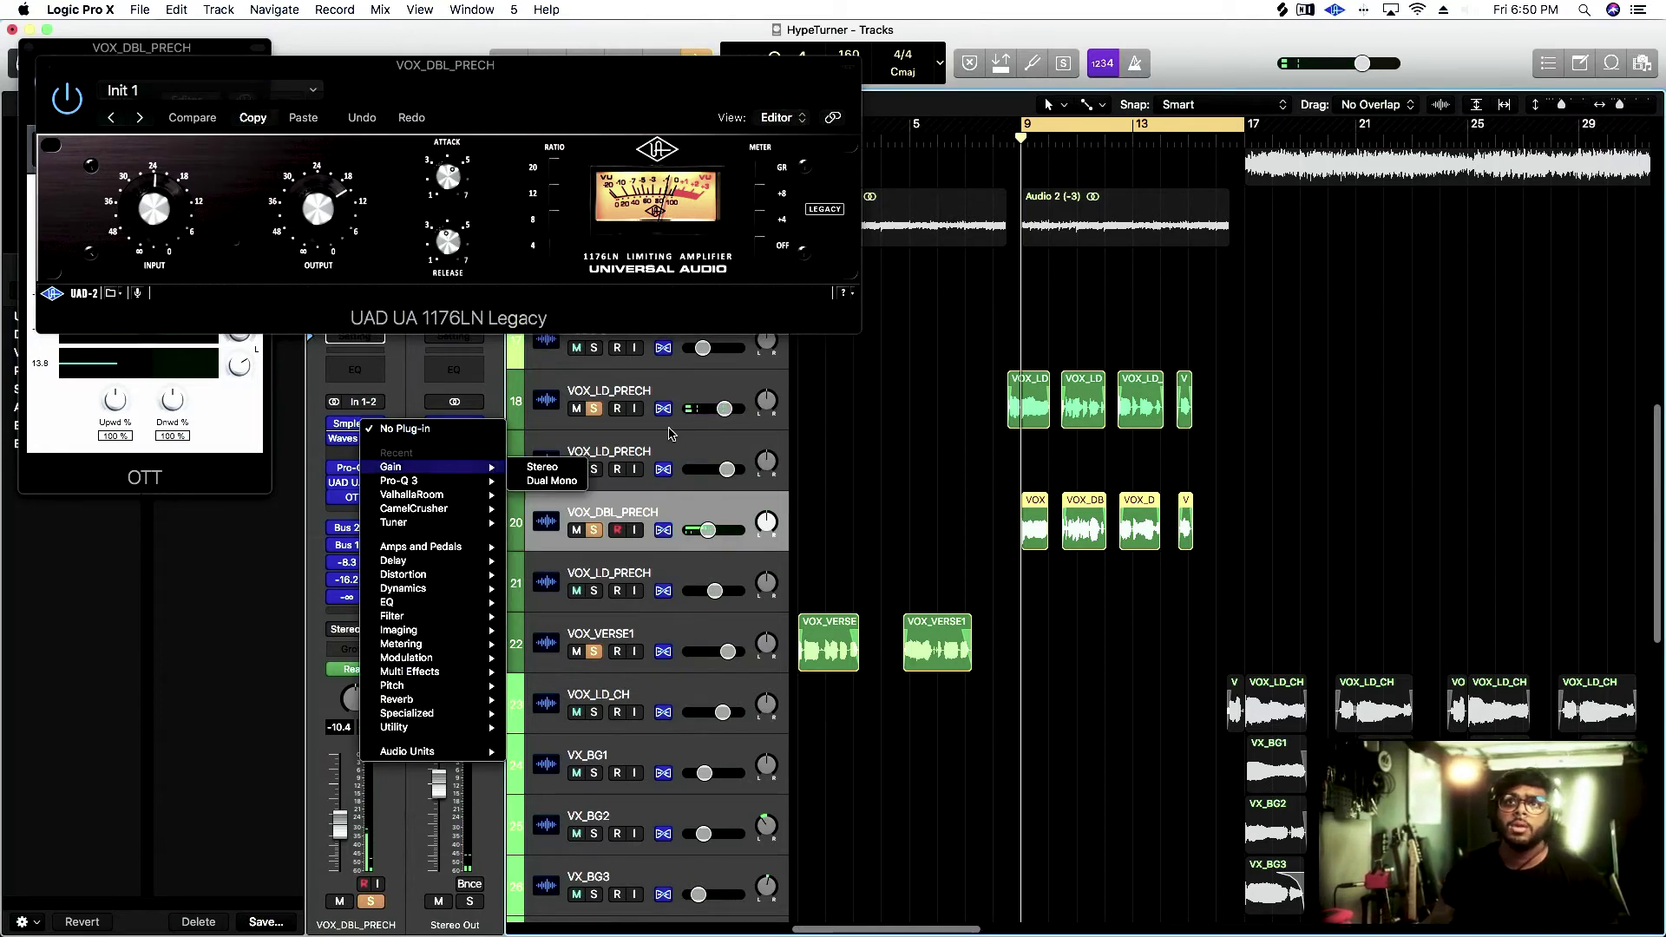
left_click(668, 434)
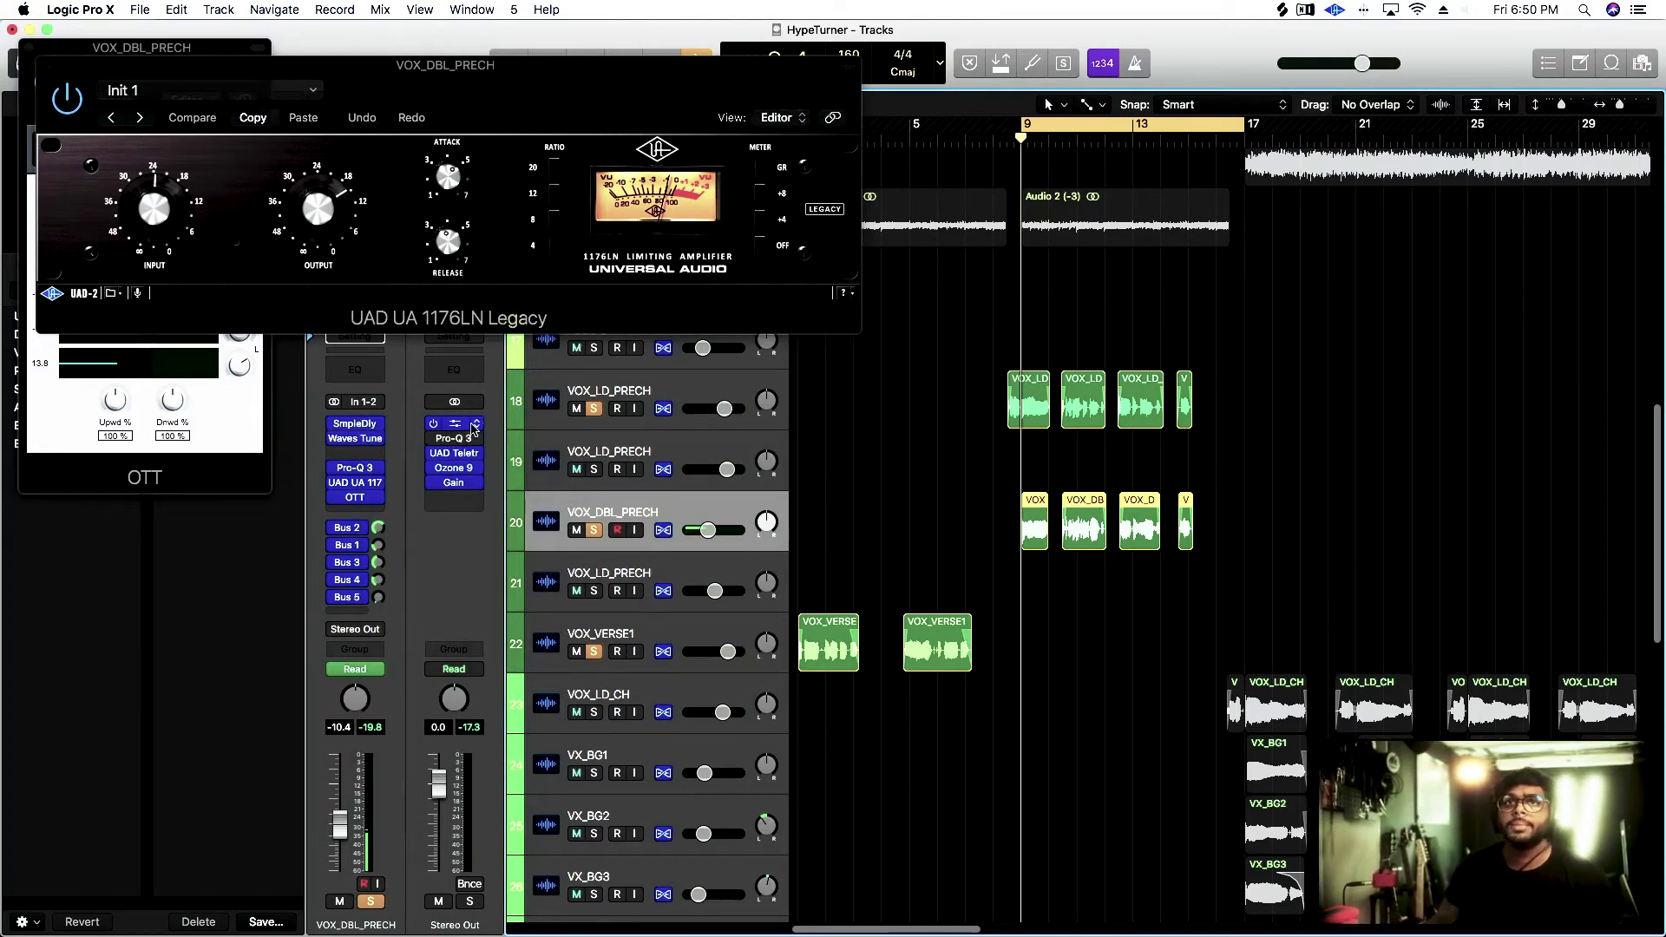
Play the pre-chorus lead and double together, then clear the track solos
key("space")
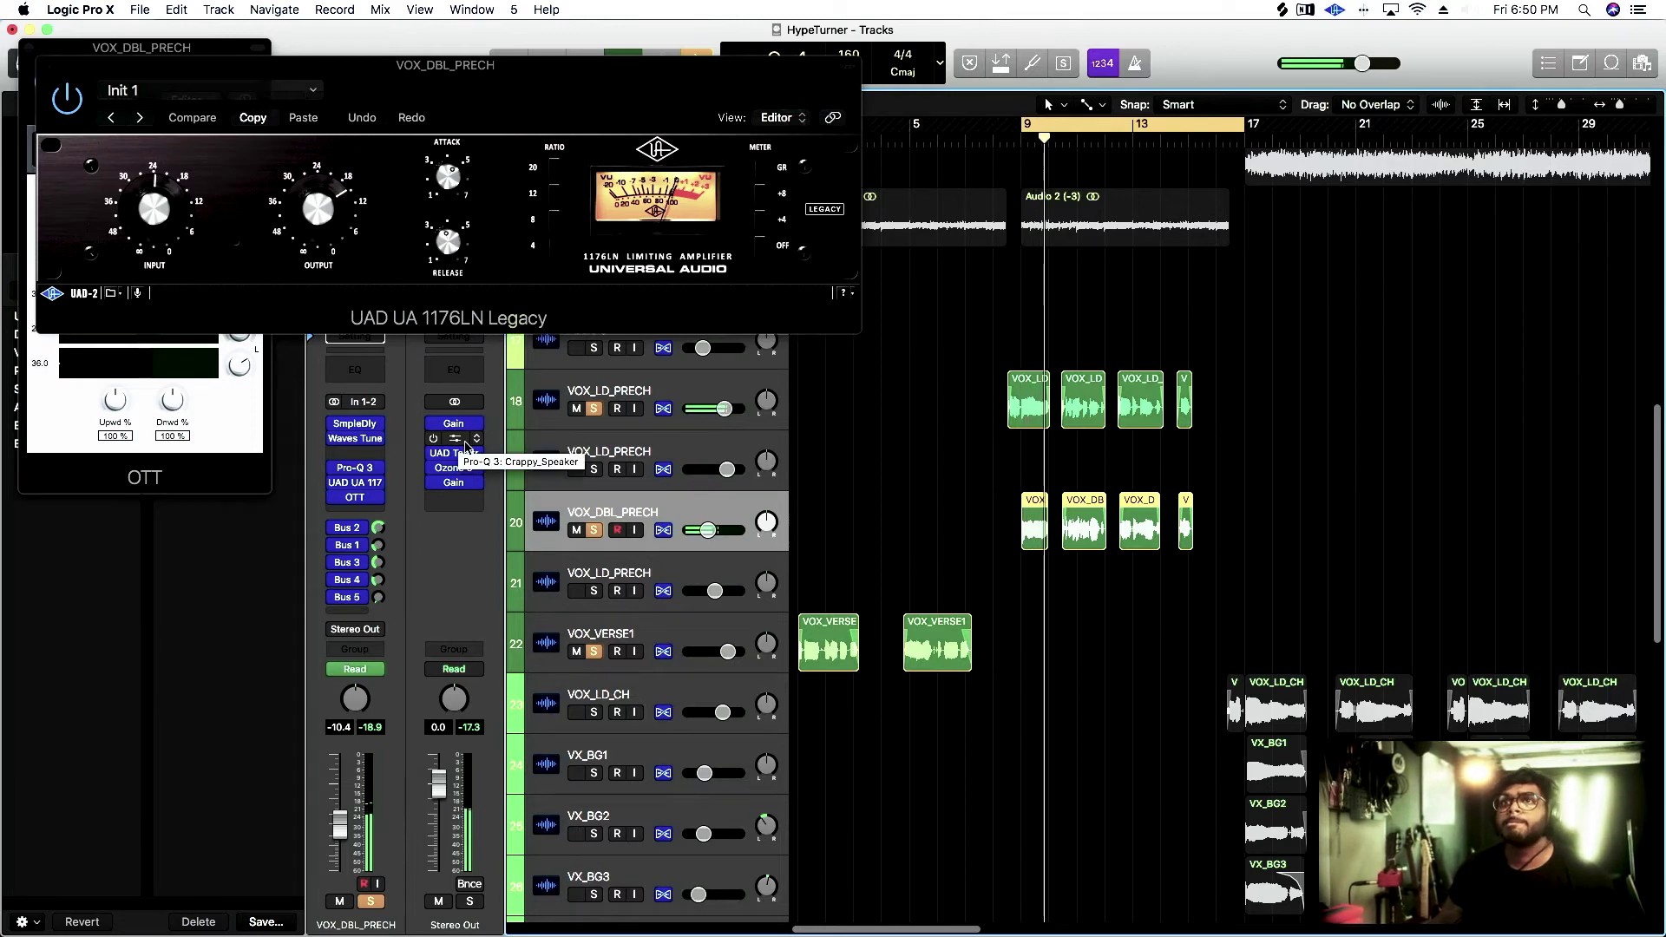
left_click(594, 531)
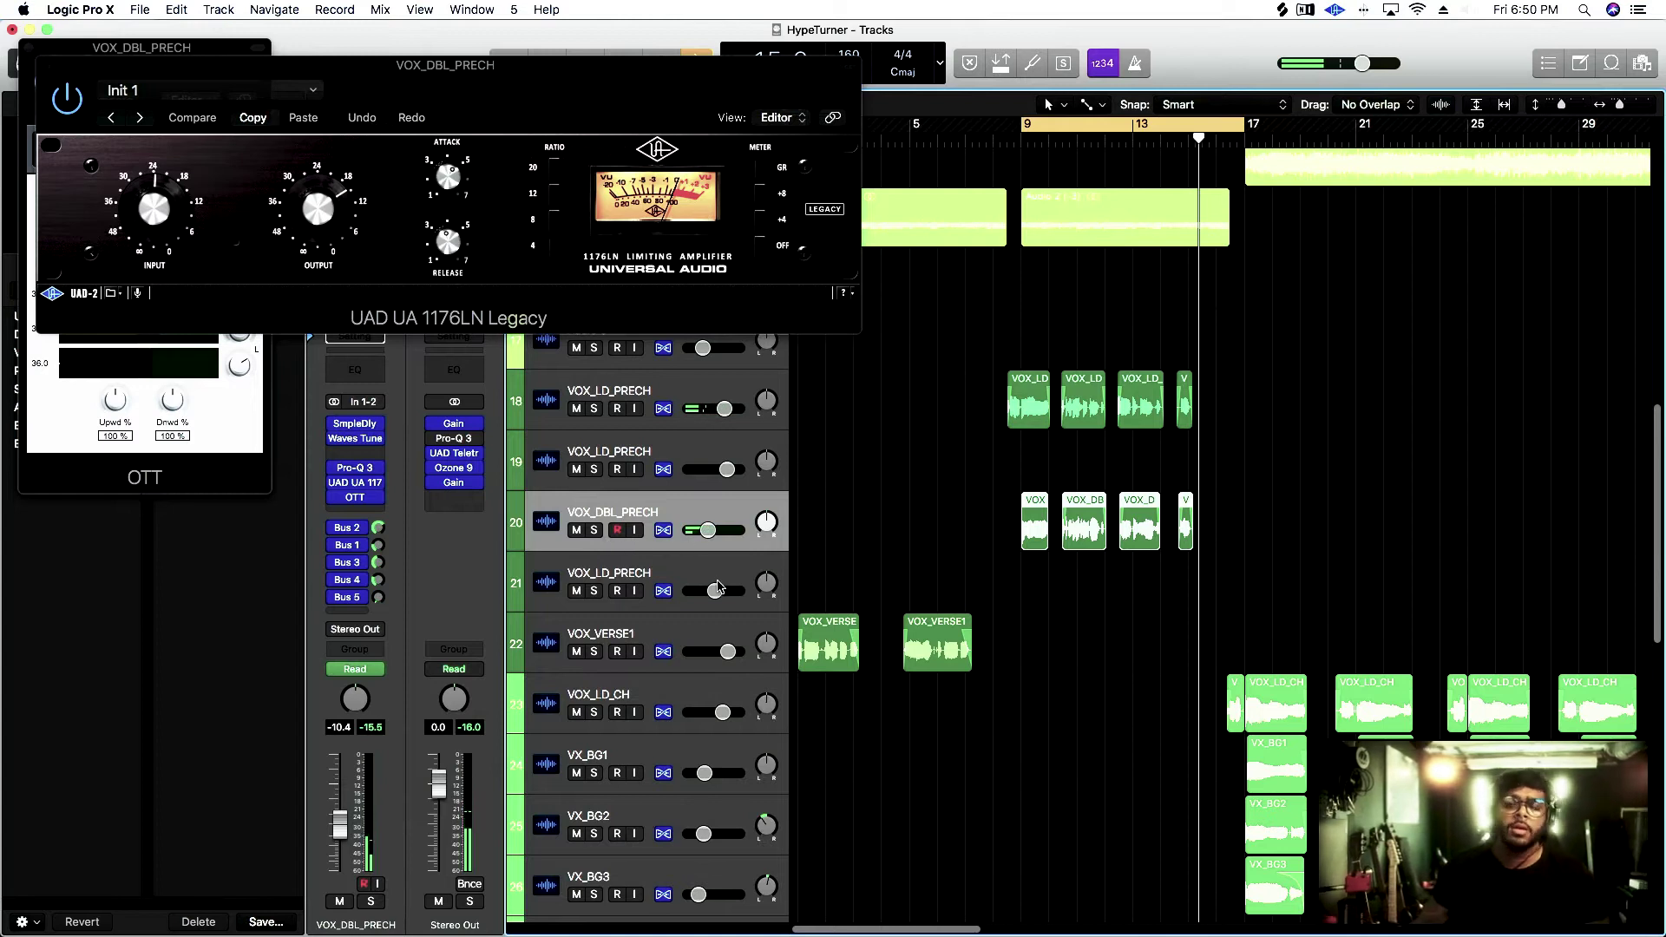
Close the UAD UA 1176LN Legacy and OTT windows of VOX_DBL_PRECH to show the whole arrangement
left_click(982, 532, "ctrl+alt")
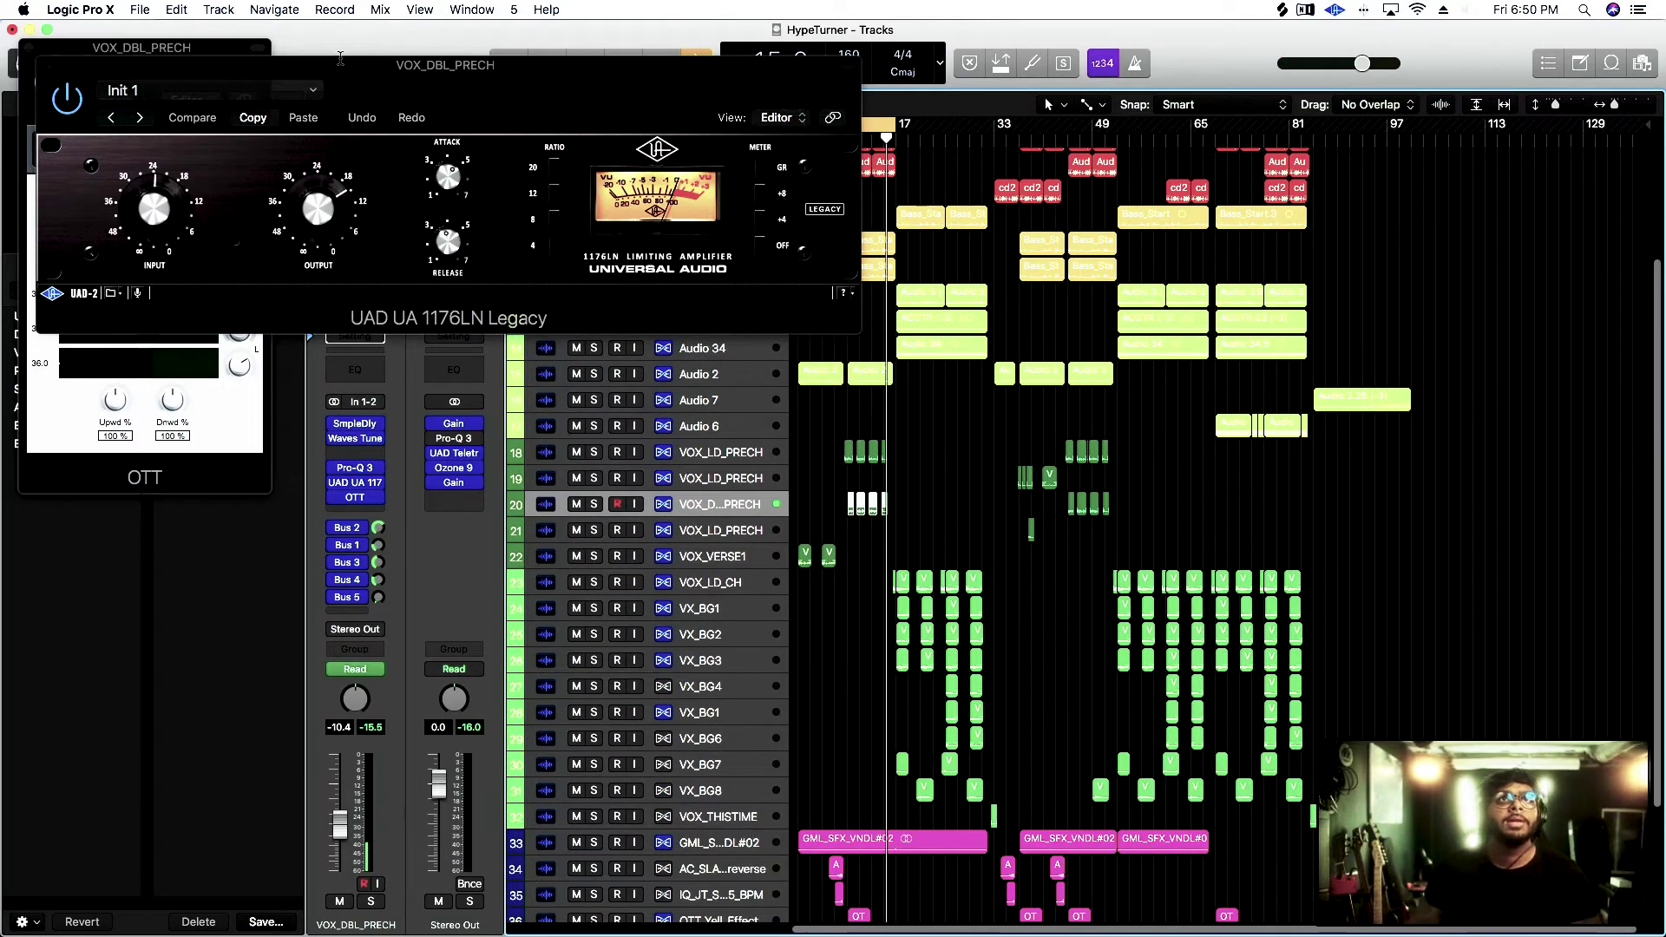
left_click_drag(340, 58, 614, 124)
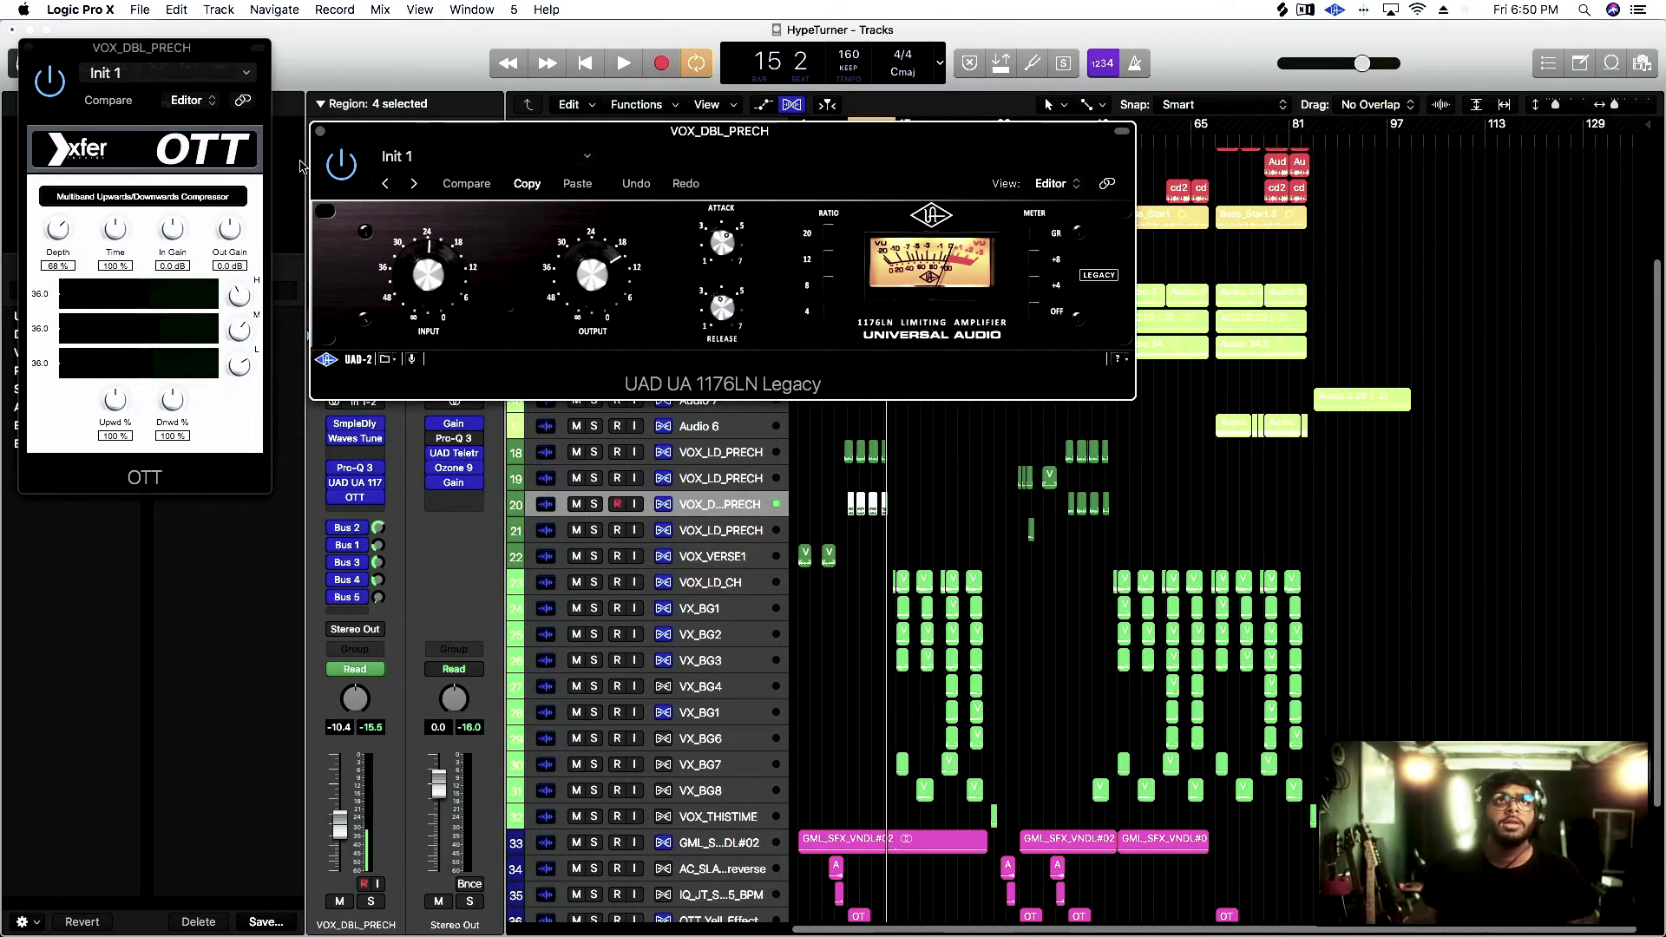
left_click(319, 133)
left_click_drag(109, 56, 704, 251)
left_click(625, 242)
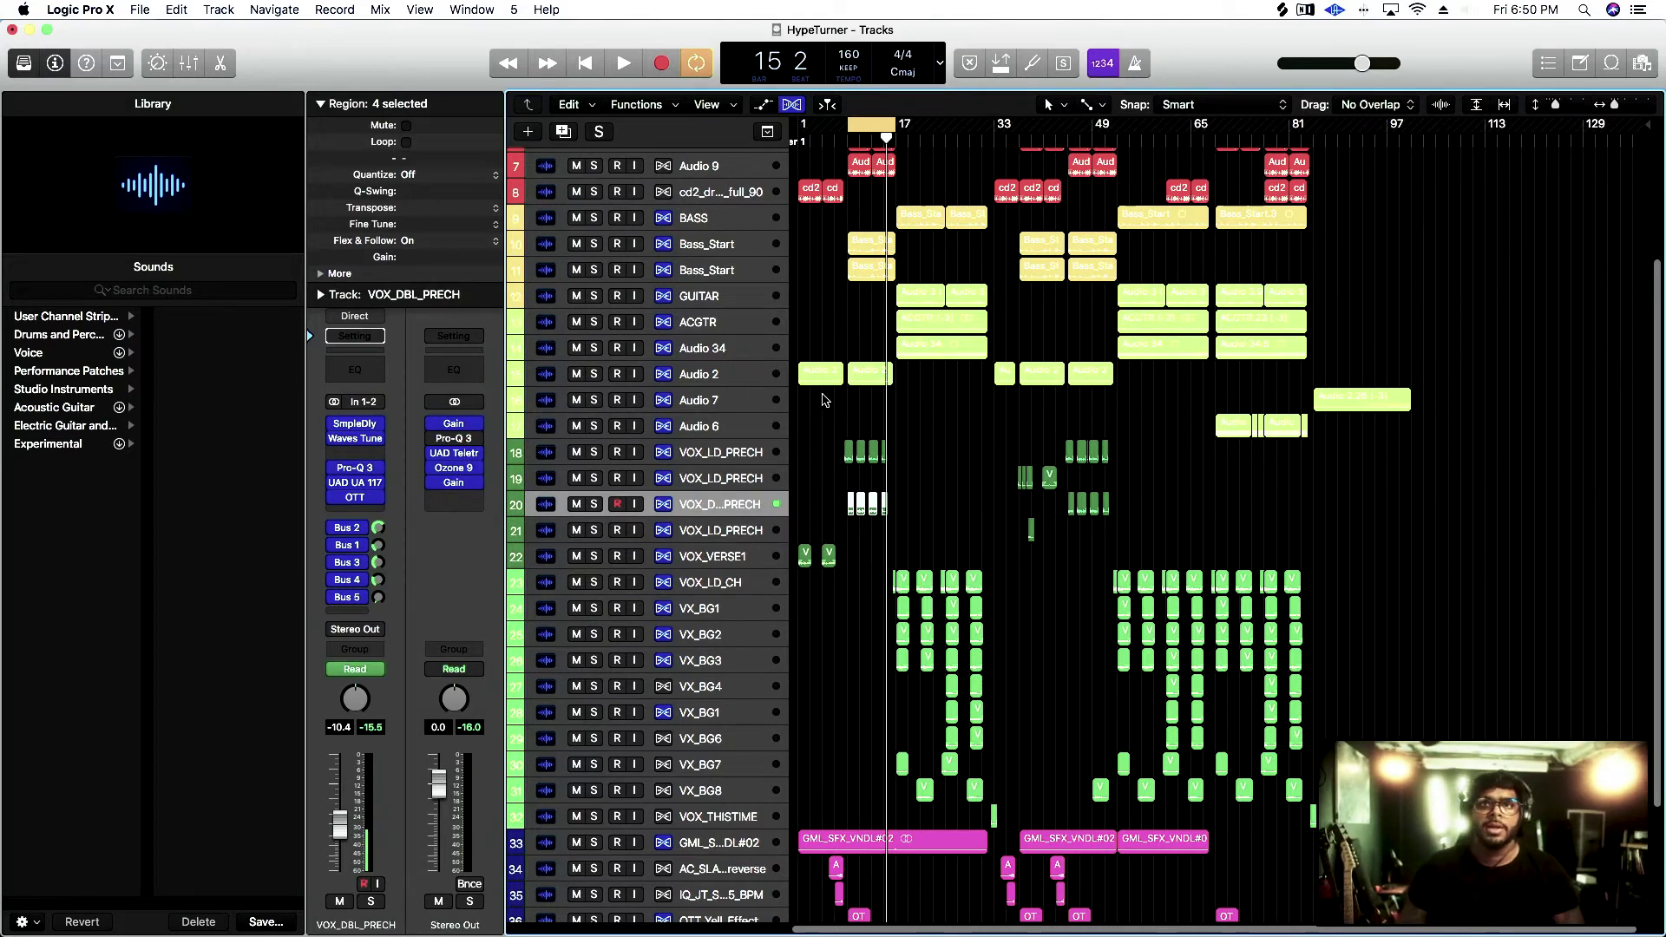
Turn off the cycle range and play the full mix through the pre-chorus
key("c")
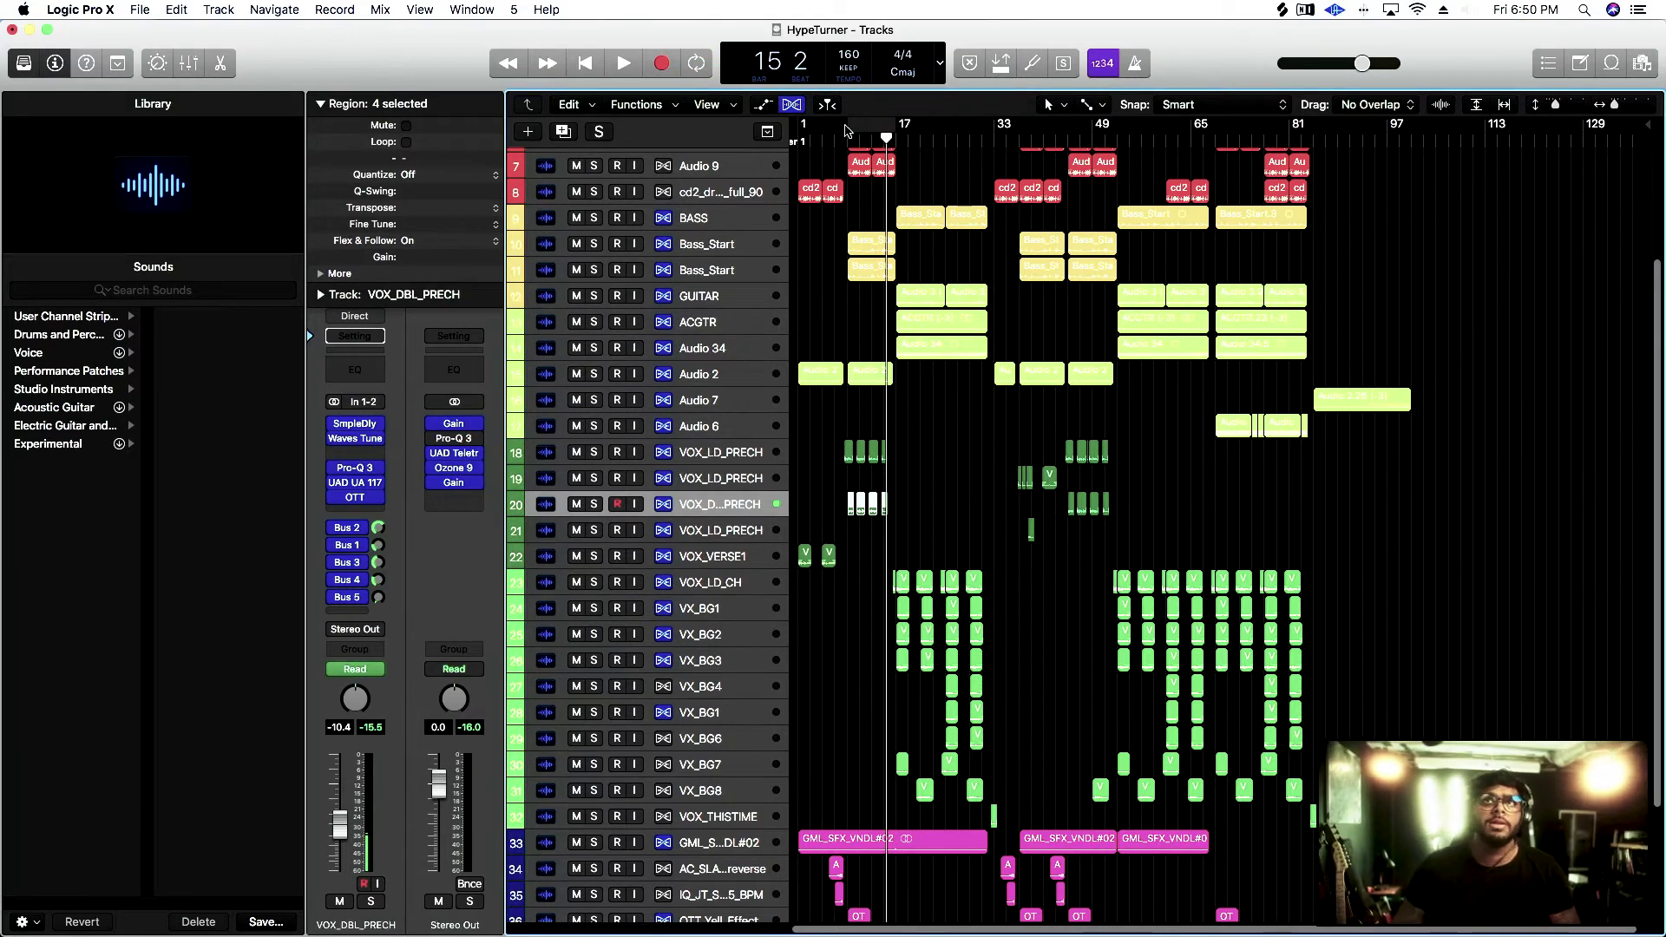
left_click(836, 137)
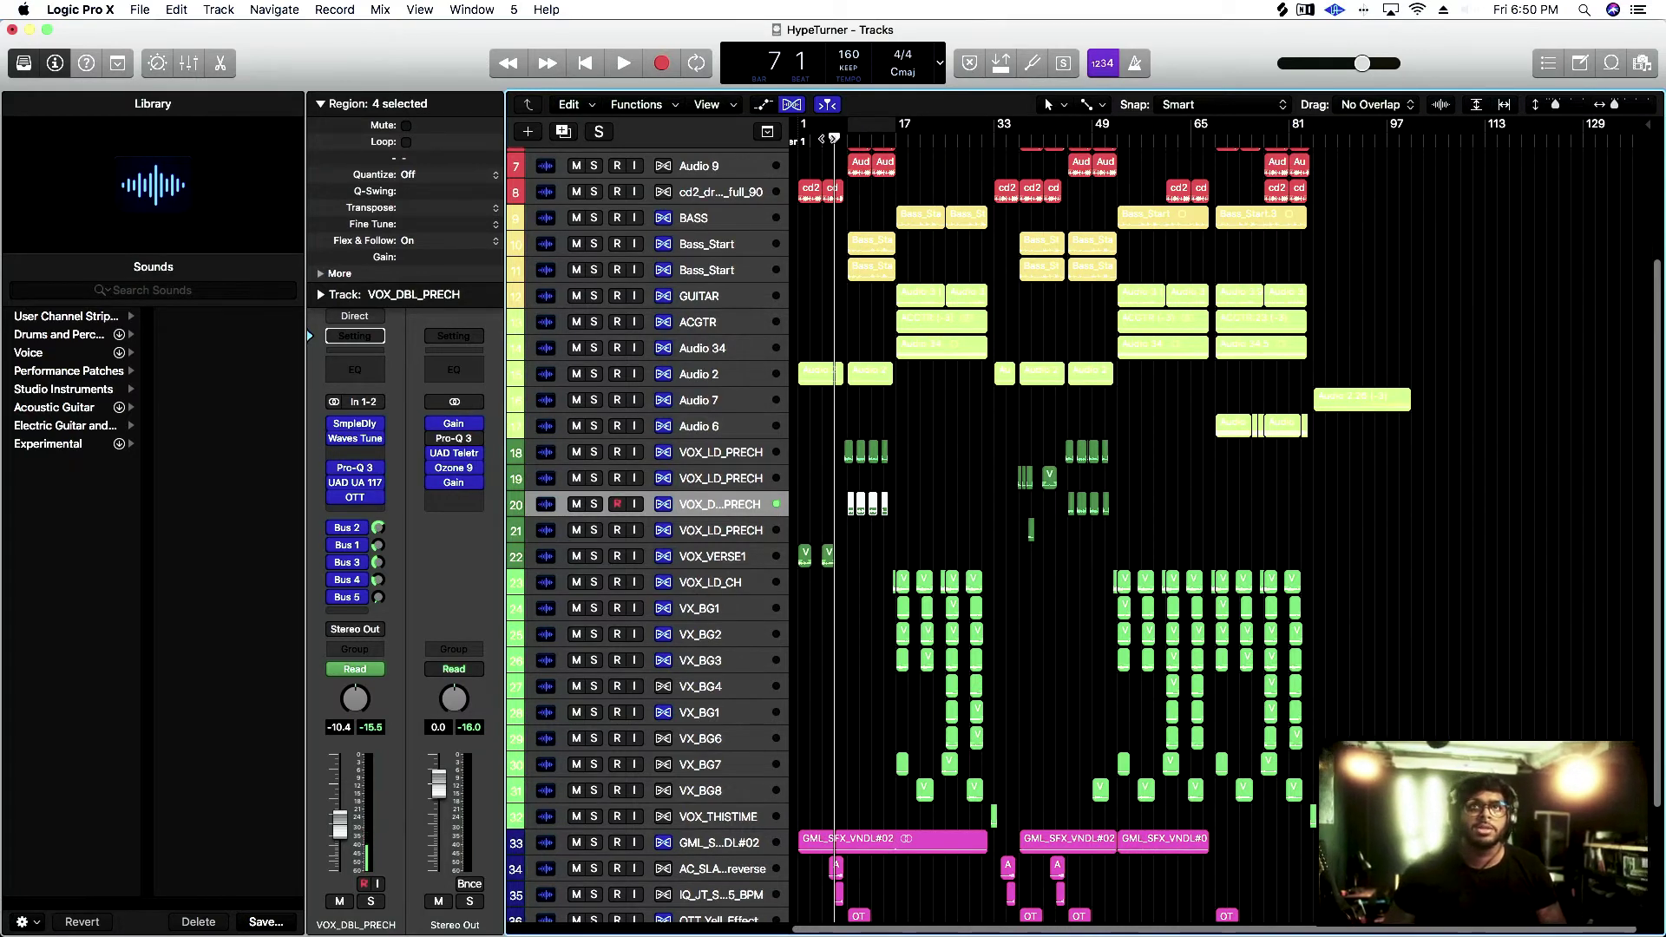
left_click(824, 139)
key("space")
key("space")
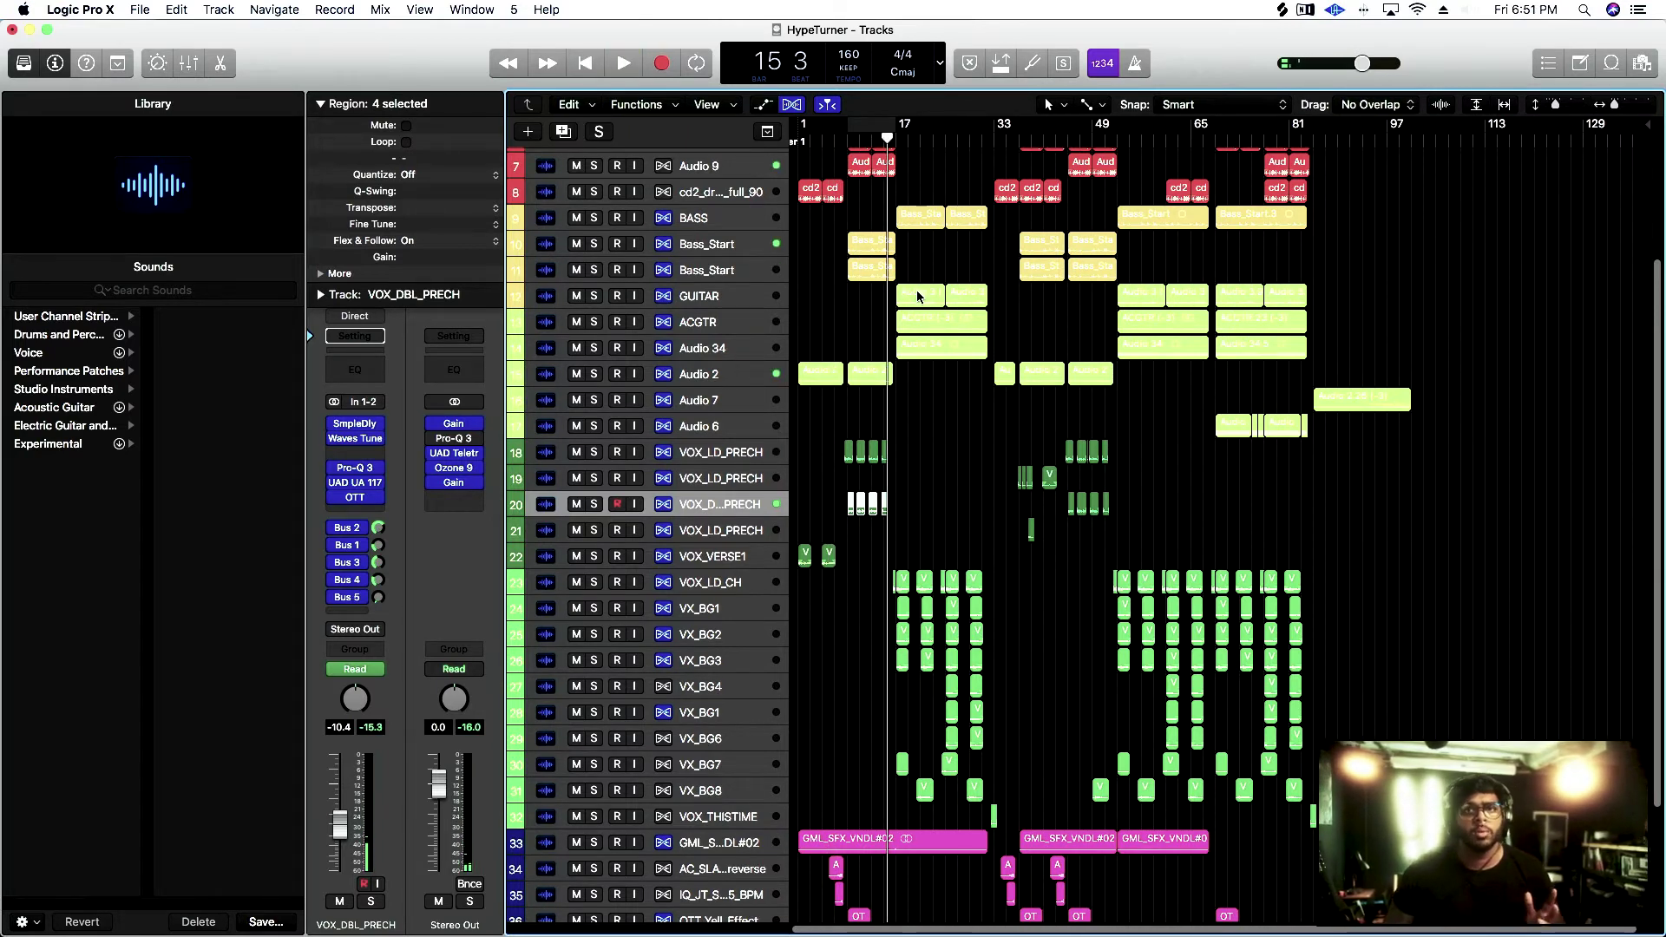
Set the cycle range over the first chorus, from bar 17 to about bar 33
scroll(921, 299, "down", 3)
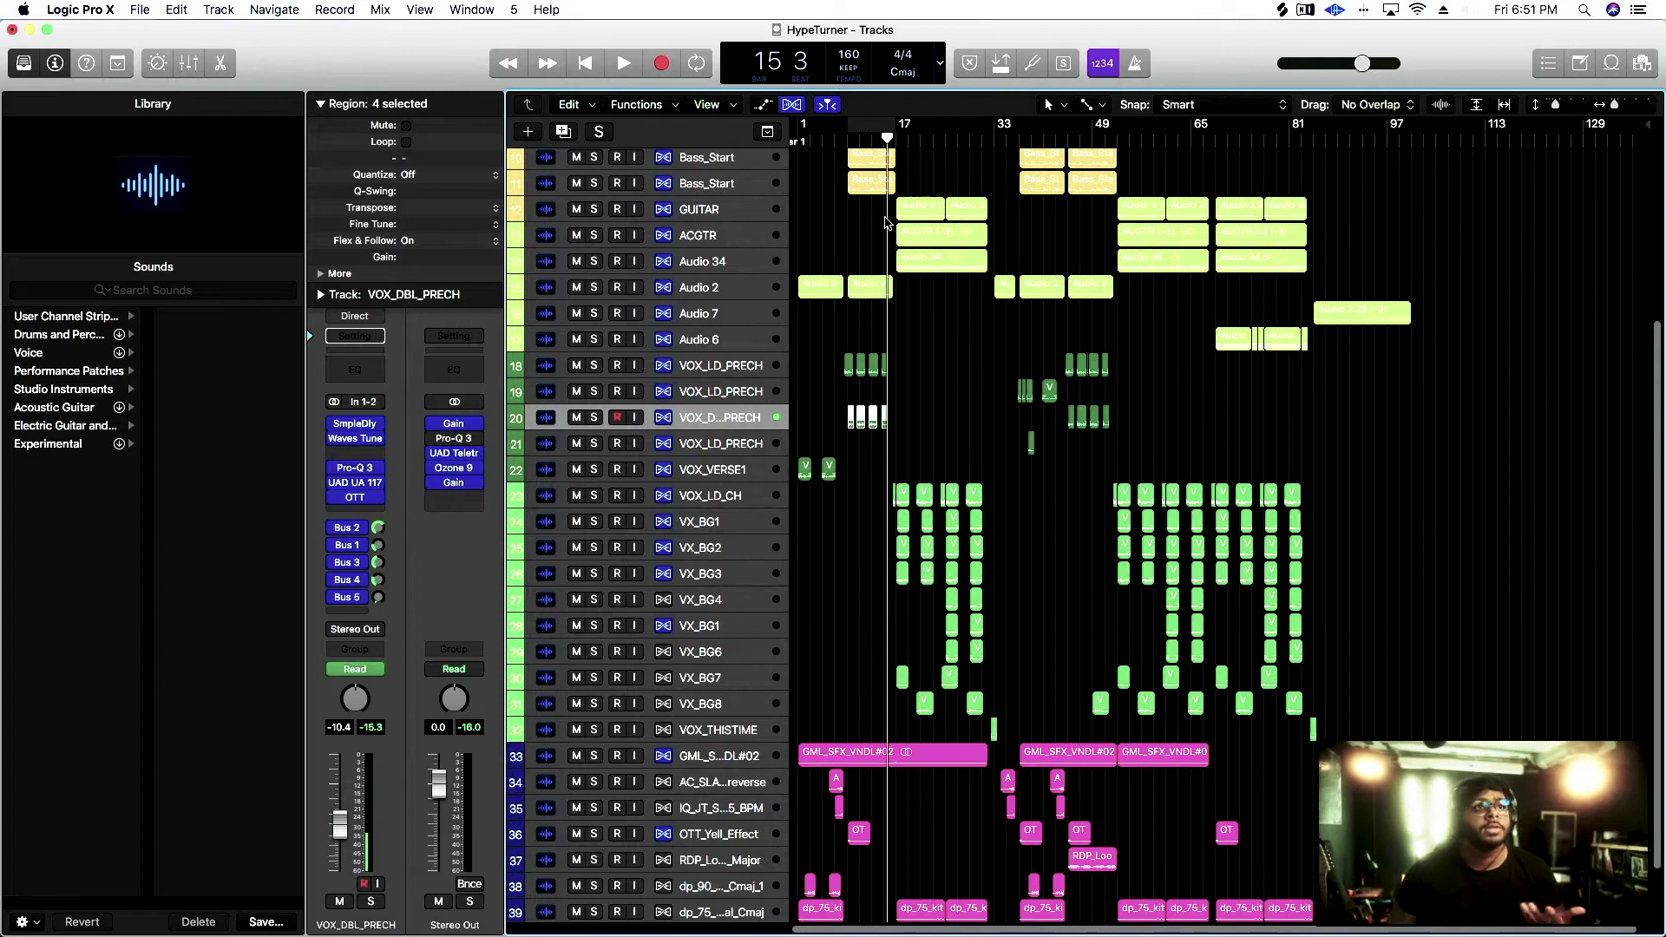
left_click_drag(899, 130, 997, 152)
scroll(989, 390, "down", 3)
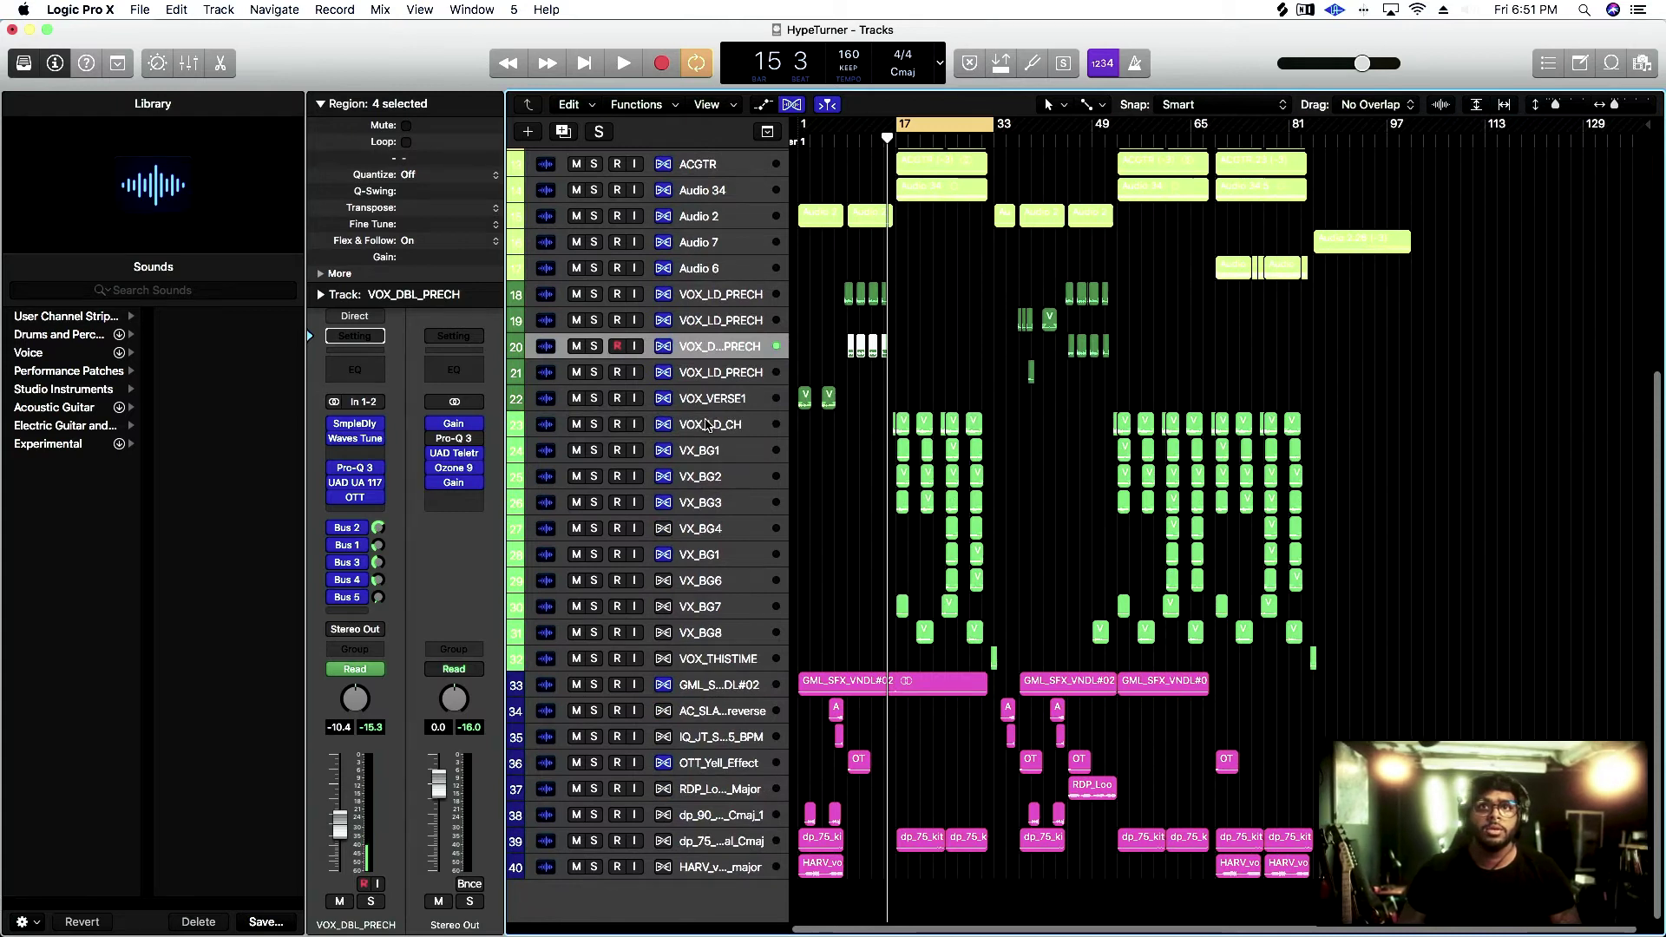
Solo all chorus vocal tracks from VOX_LD_CH to VOX_THISTIME and play them over the cycled chorus
left_click(707, 424)
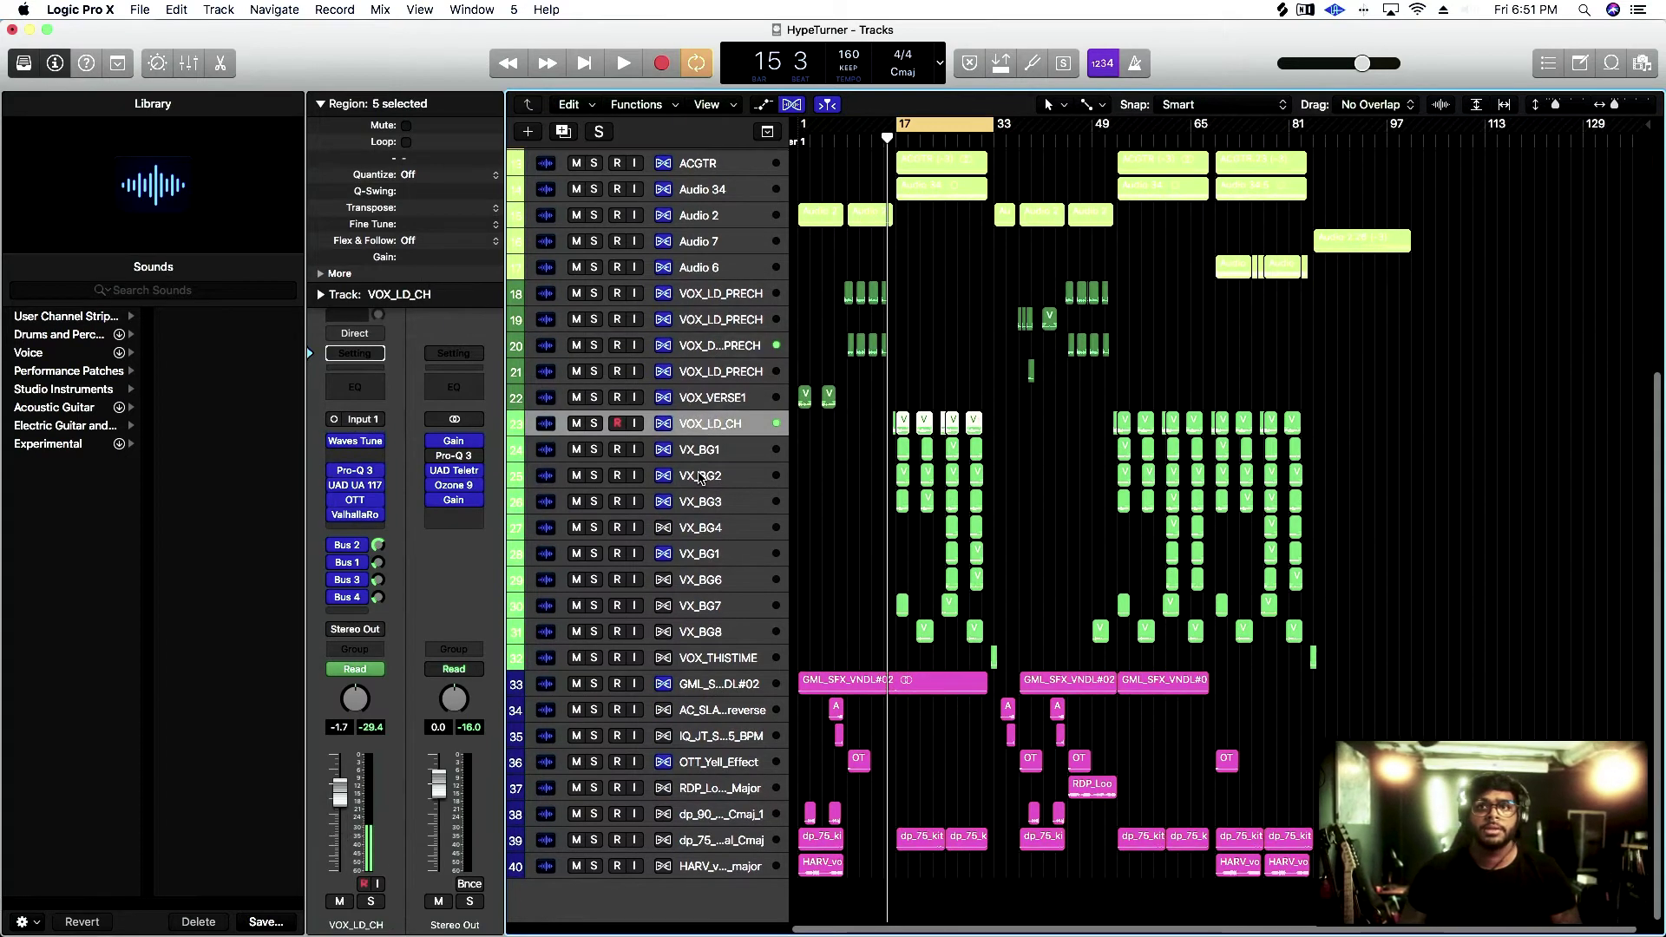
left_click(716, 633, "shift")
left_click(684, 652, "shift")
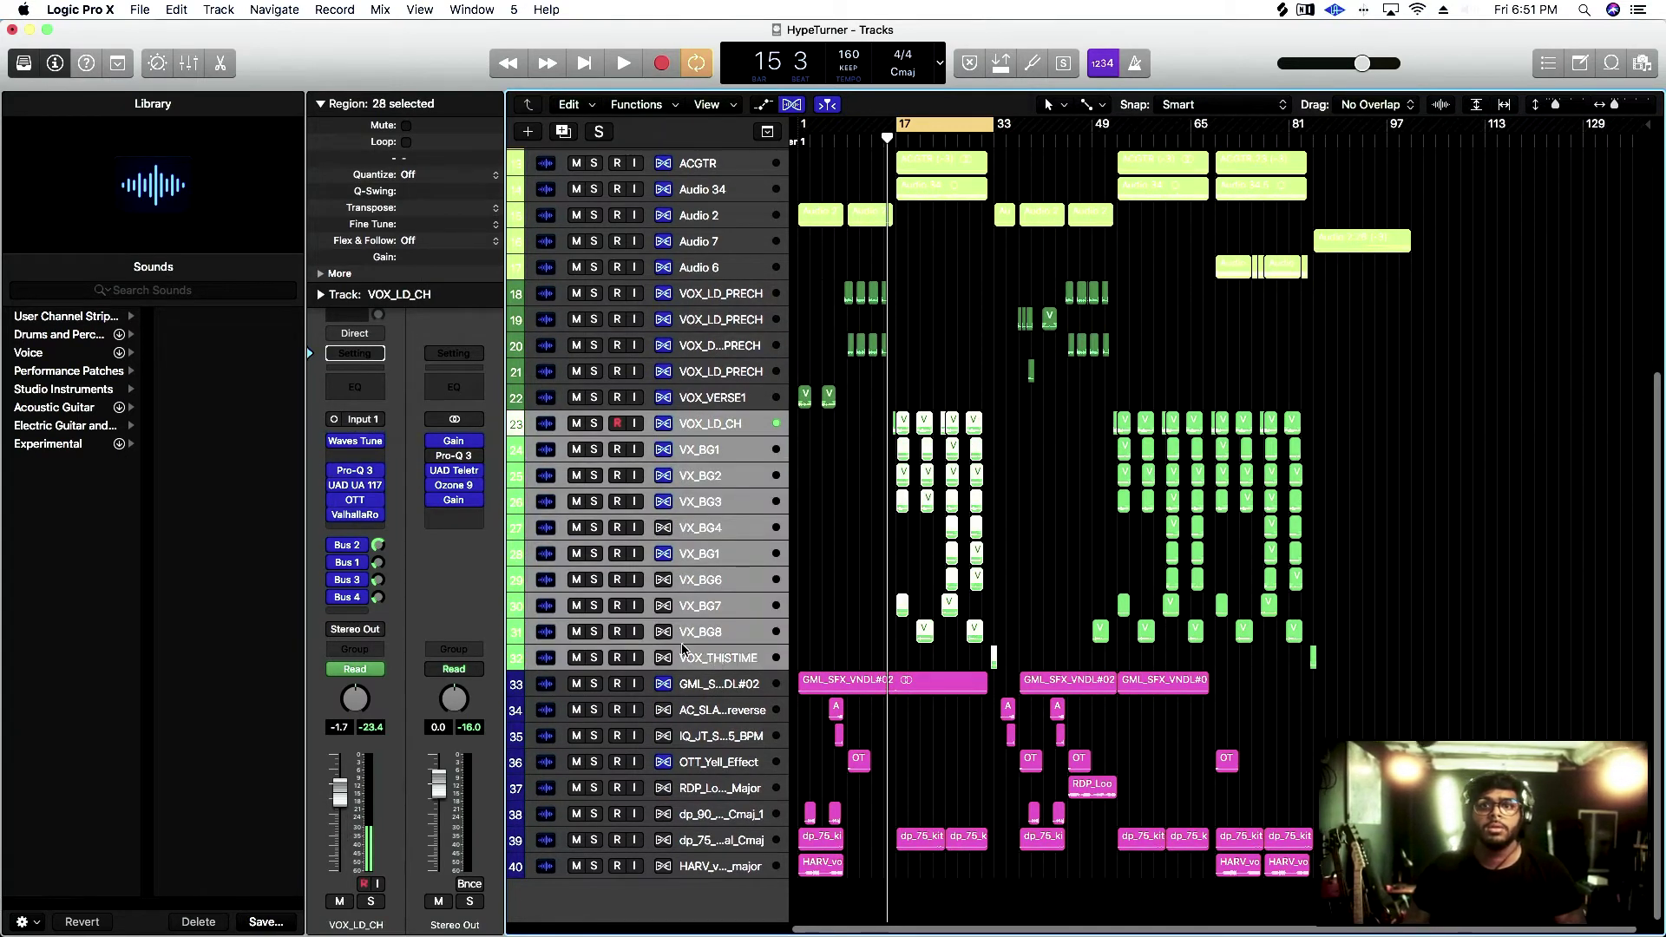
left_click(594, 423)
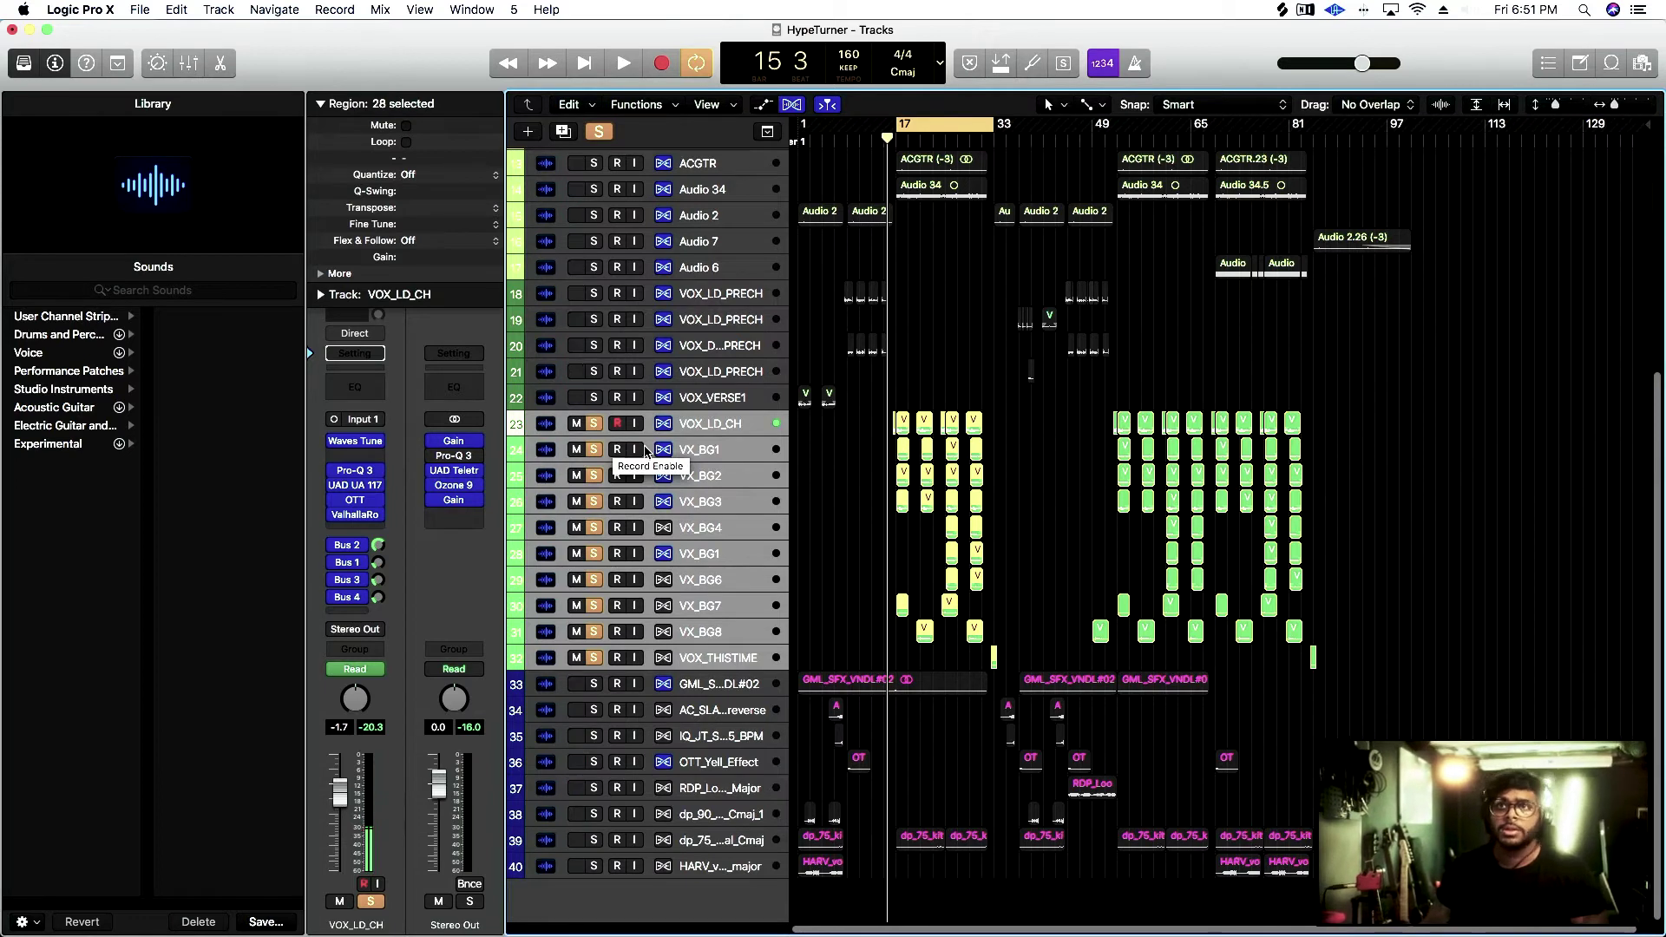
key("space")
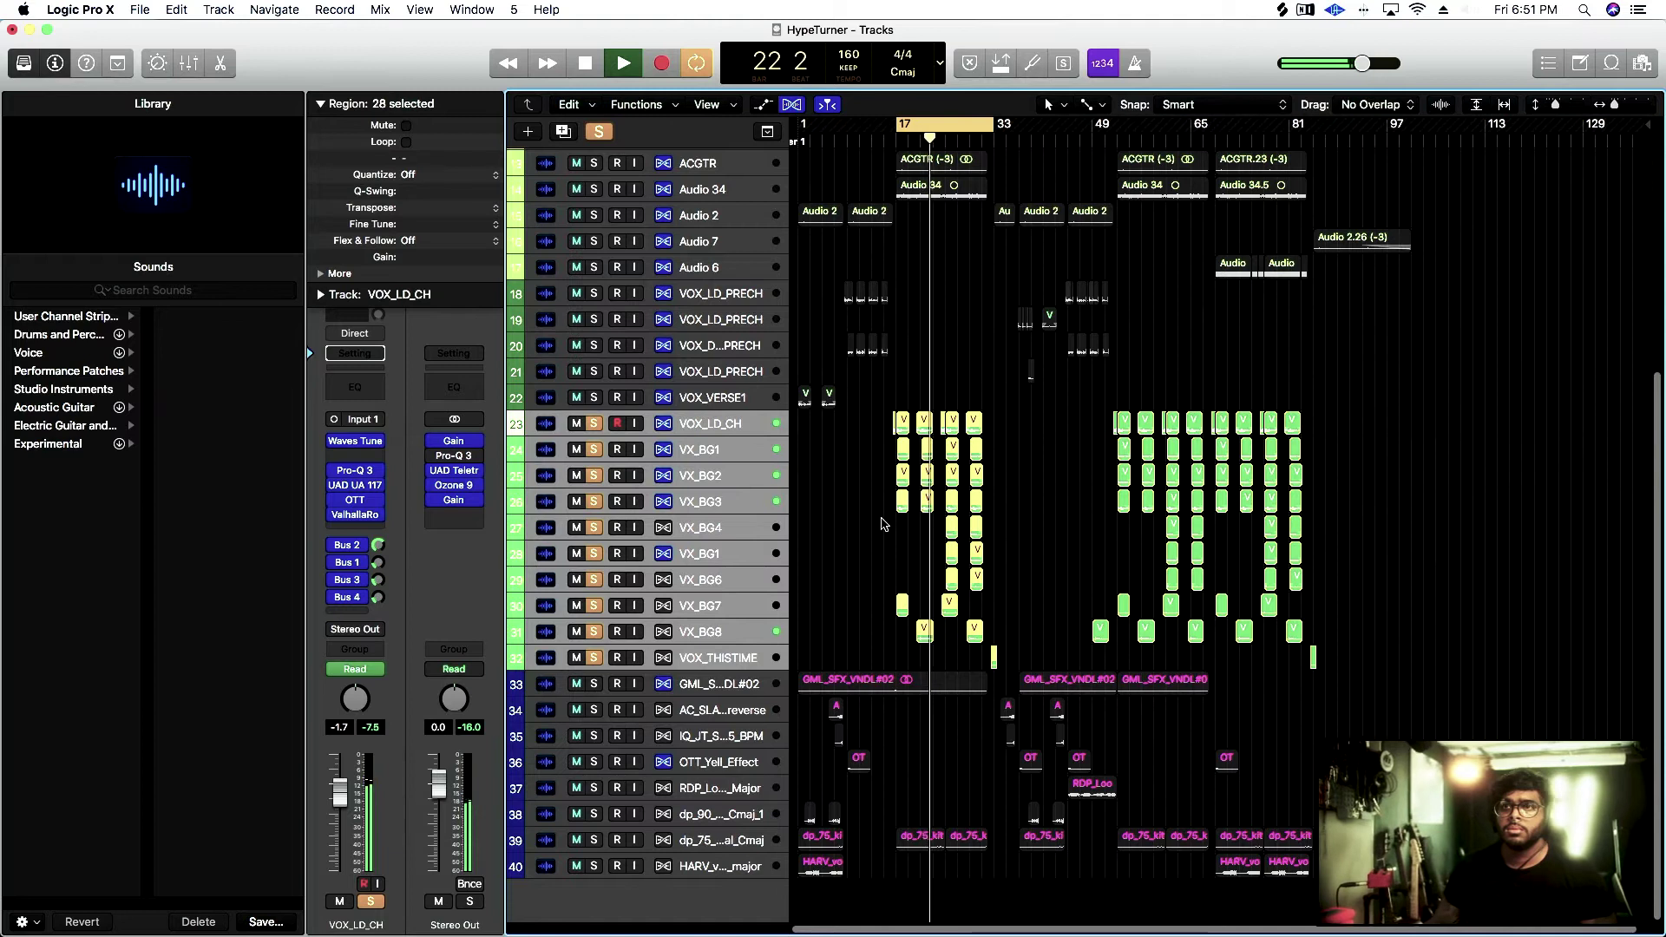
Add Audio 34, ACGTR and GUITAR to the soloed tracks and audition them with the chorus vocals
scroll(604, 384, "up", 5)
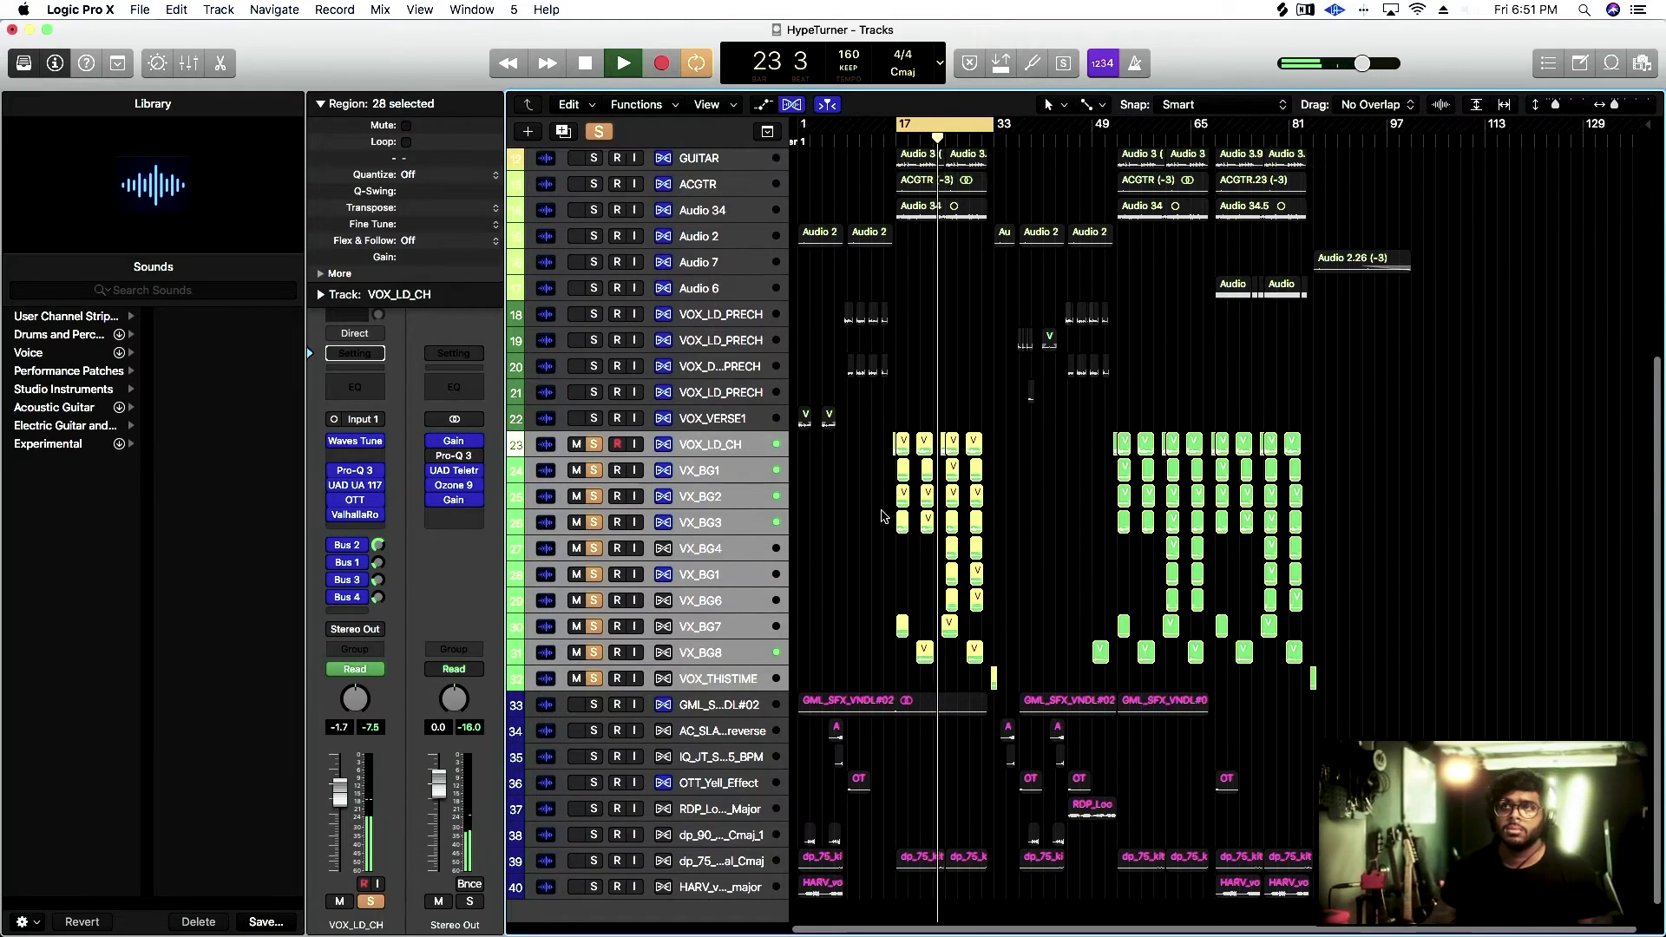
left_click(604, 384)
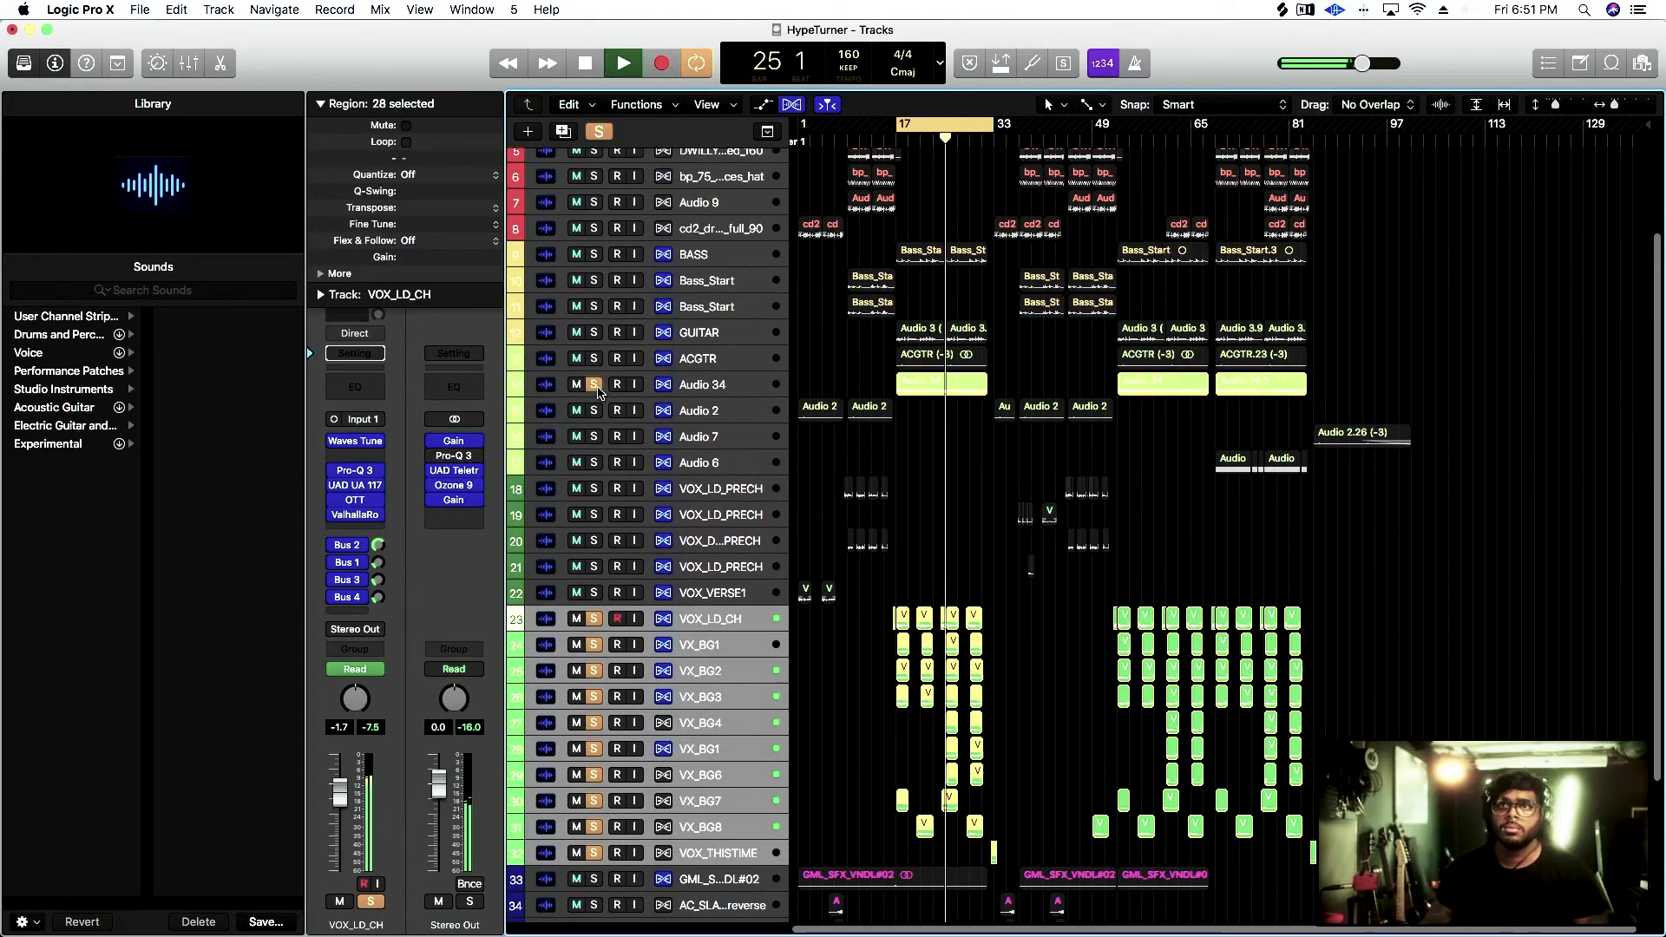
left_click(598, 358)
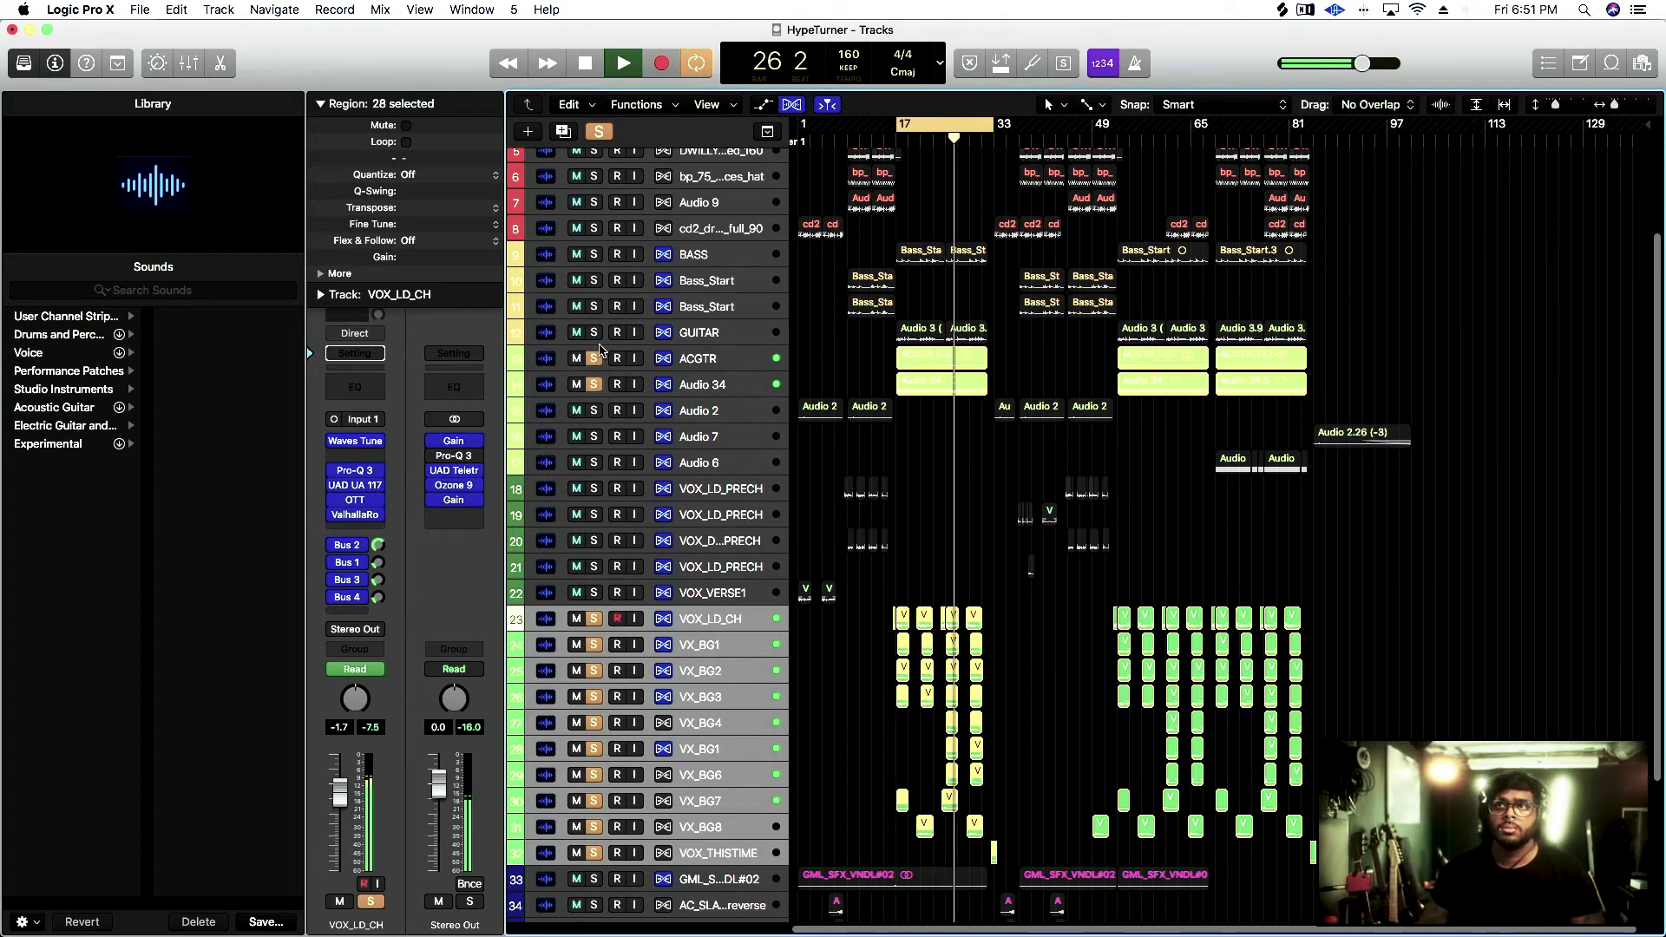
left_click(596, 333)
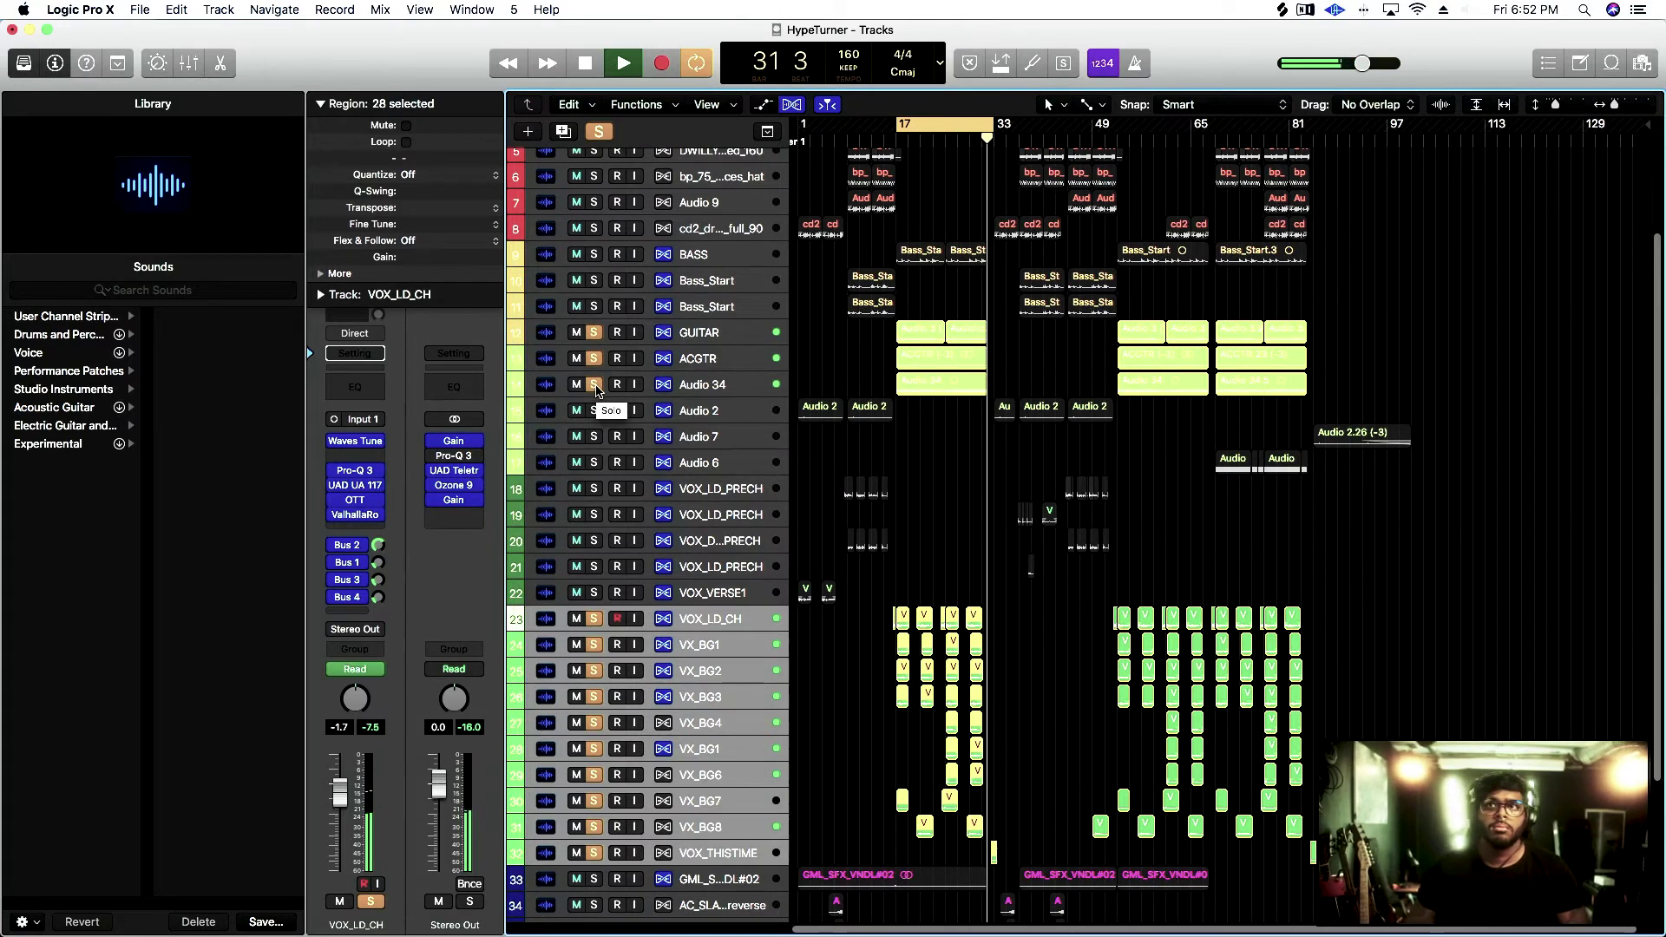
key("space")
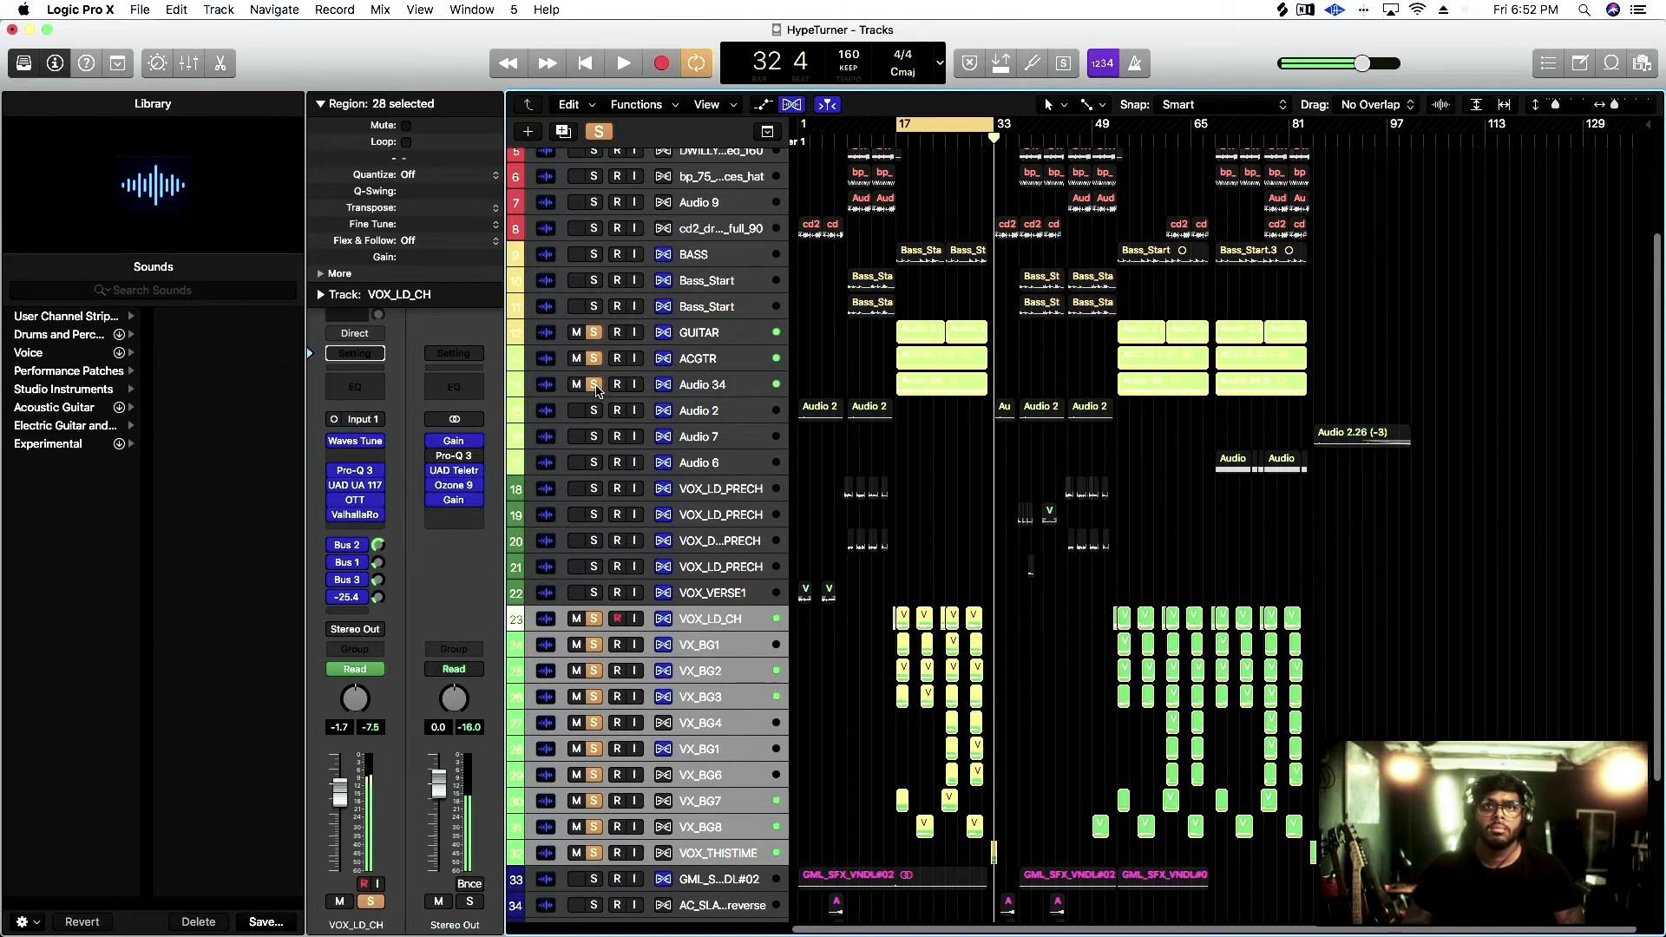
Unsolo the guitar tracks and background vocals, leaving only VOX_LD_CH selected and soloed
left_click_drag(596, 388, 596, 334)
scroll(668, 348, "down", 2)
scroll(661, 351, "down", 3)
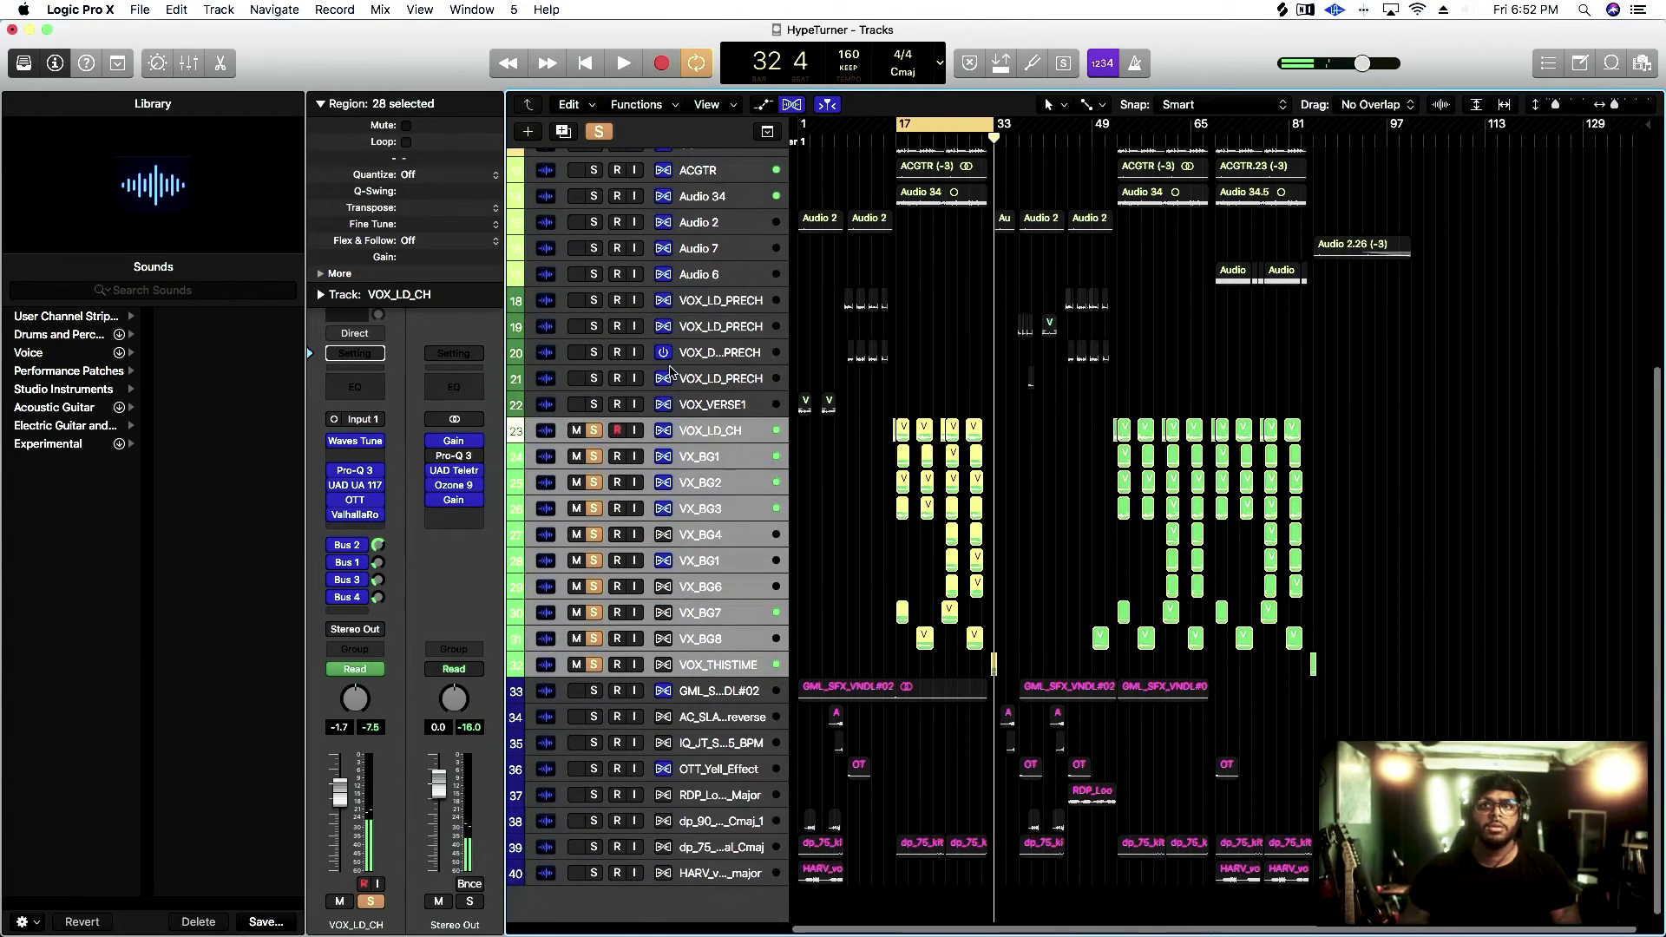
left_click(701, 454)
left_click(698, 430)
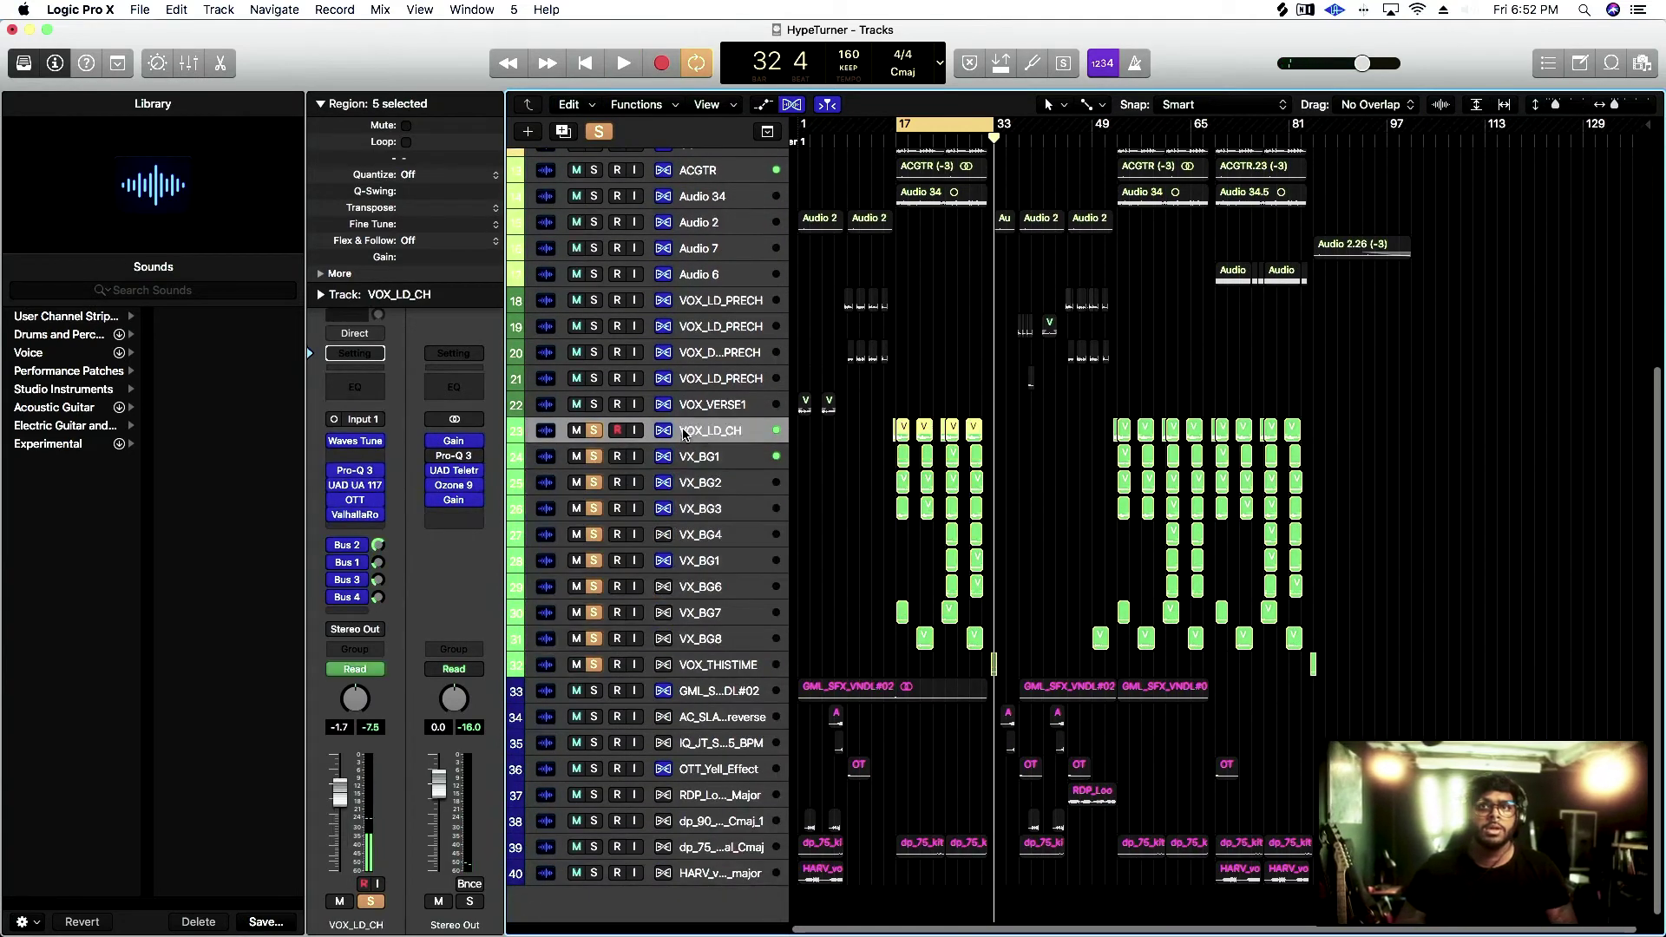
left_click(595, 431, "alt")
left_click(596, 431)
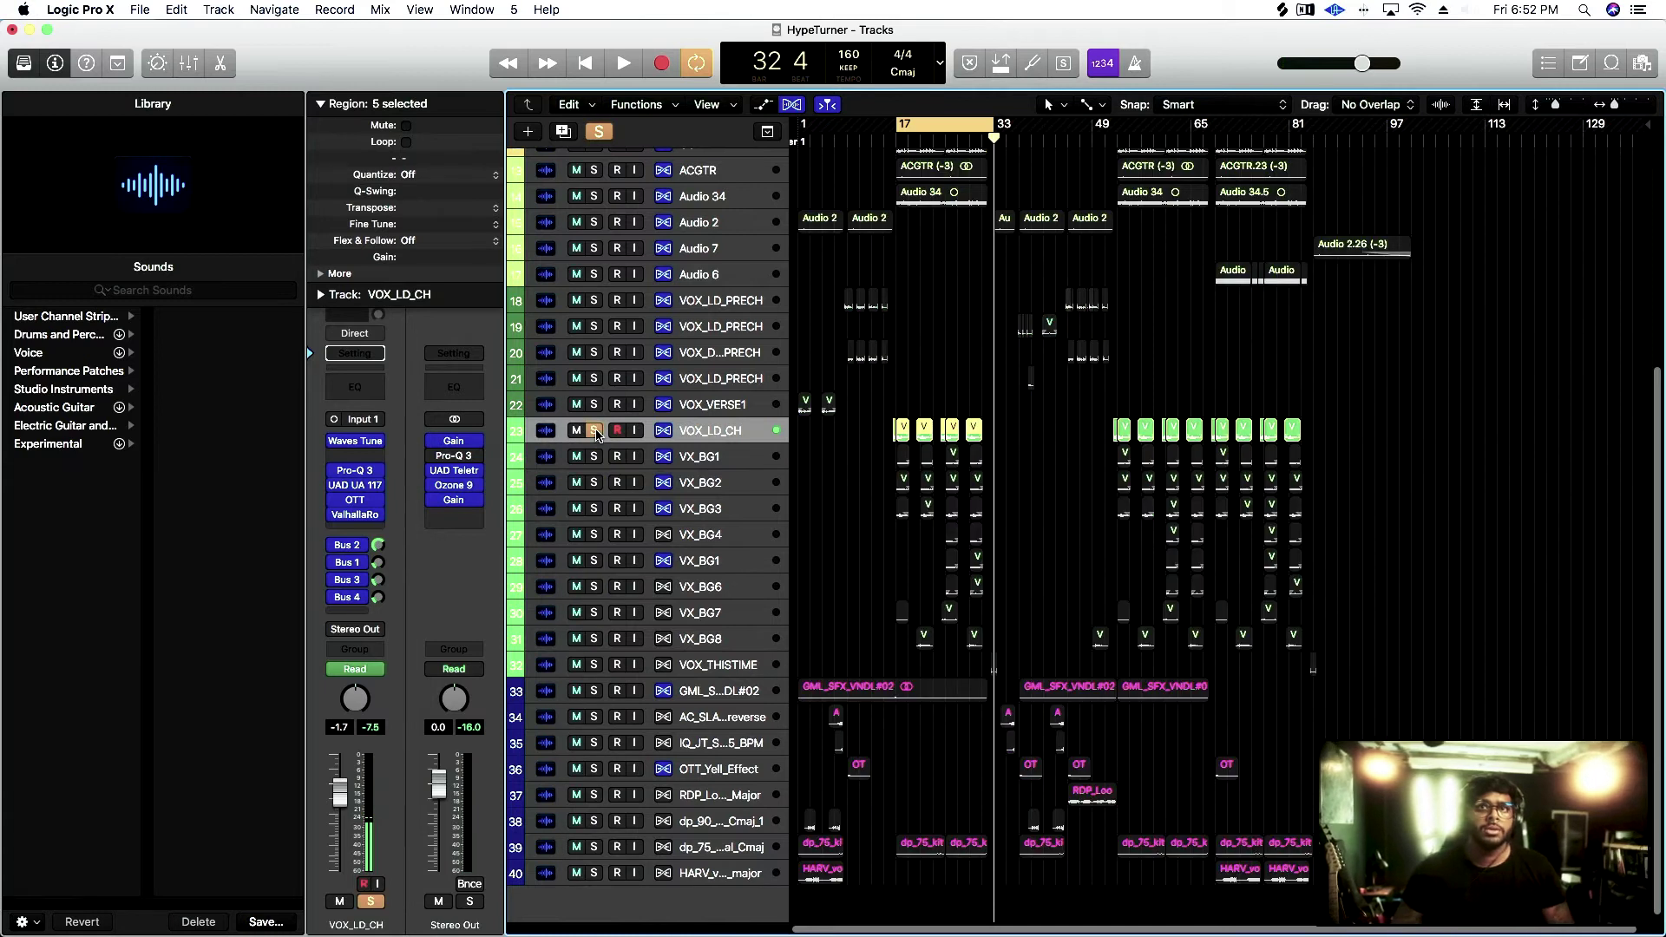
Audition the chorus lead vocal alone from the start of the cycled chorus
key("space")
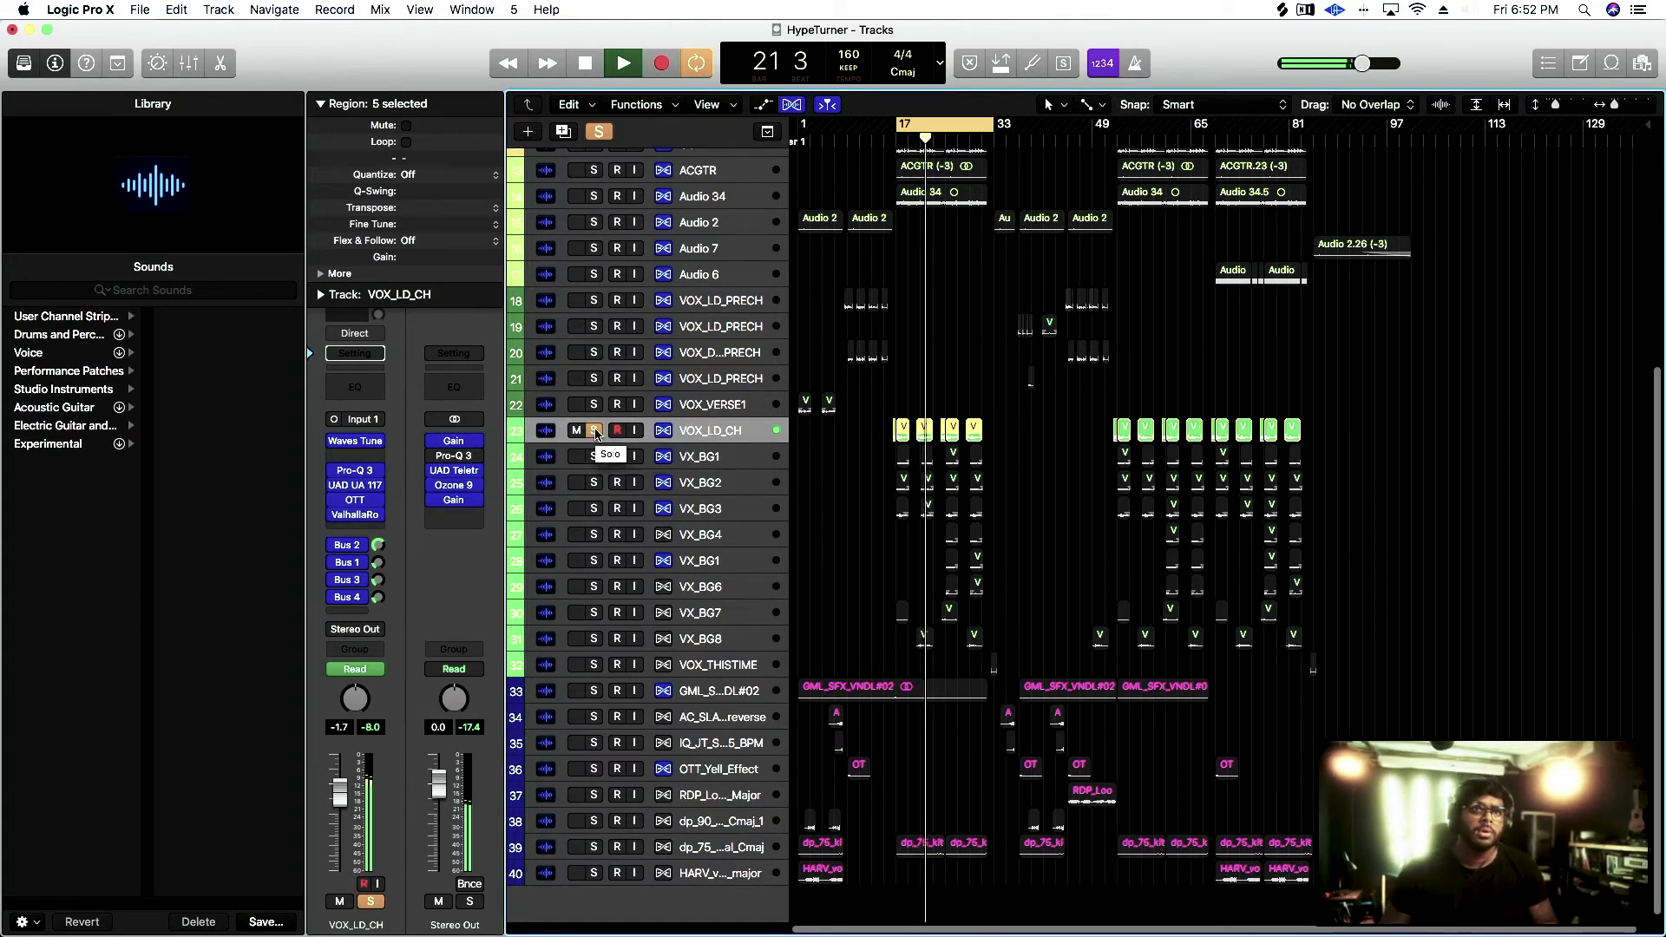
key("space")
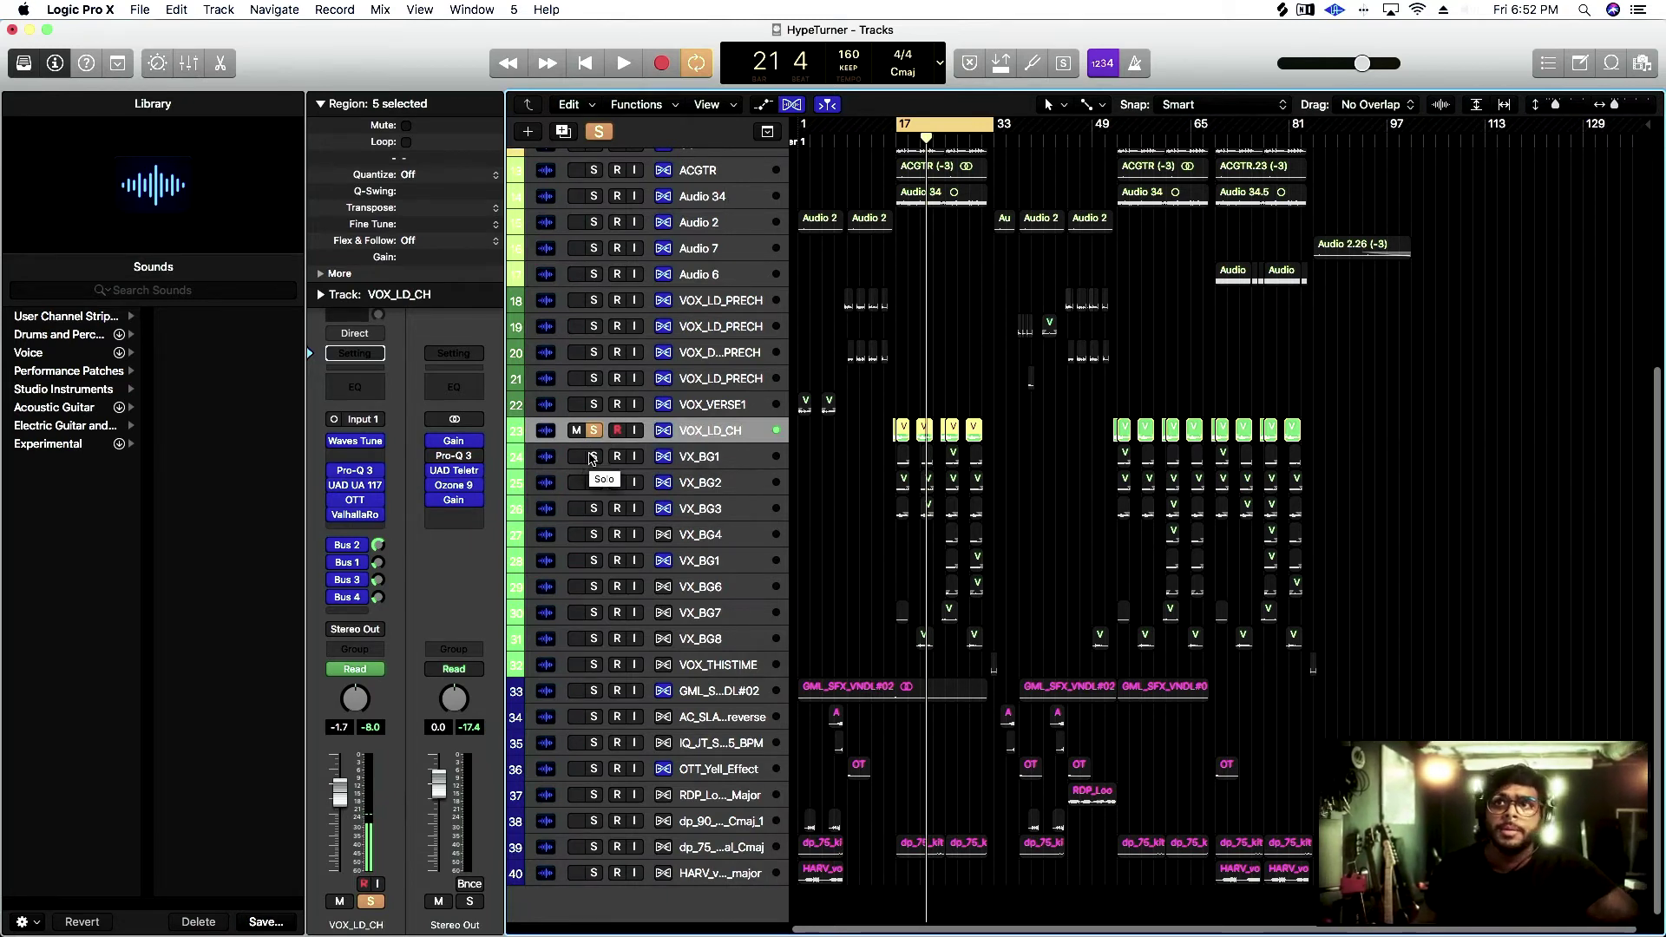
key("space")
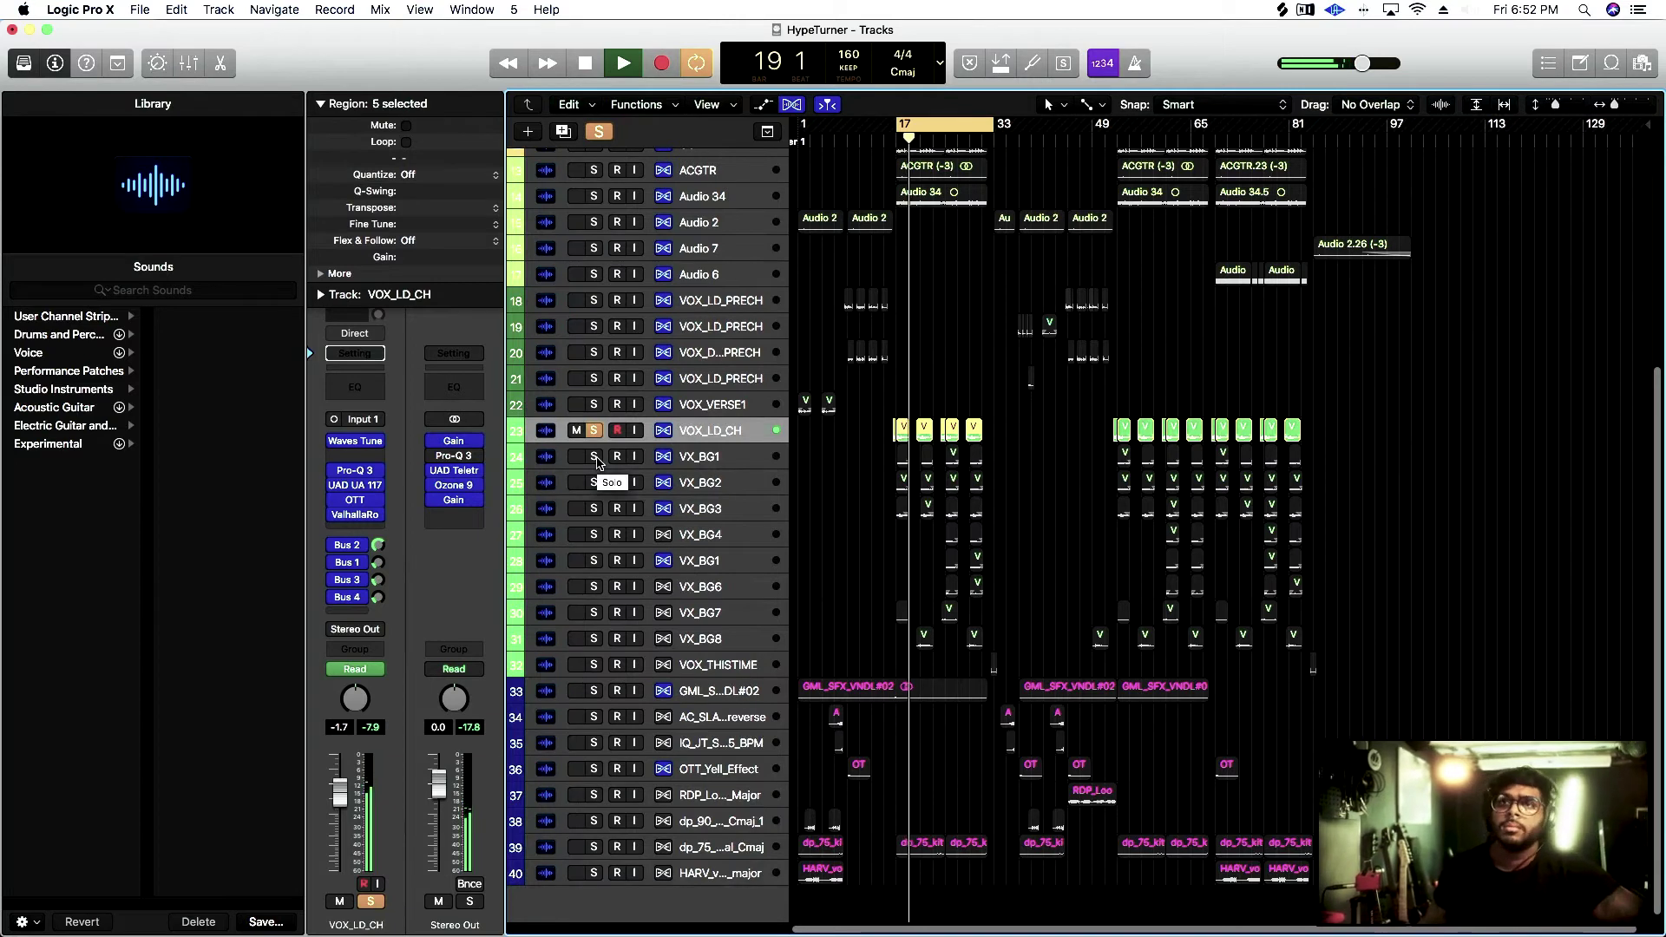
key("space")
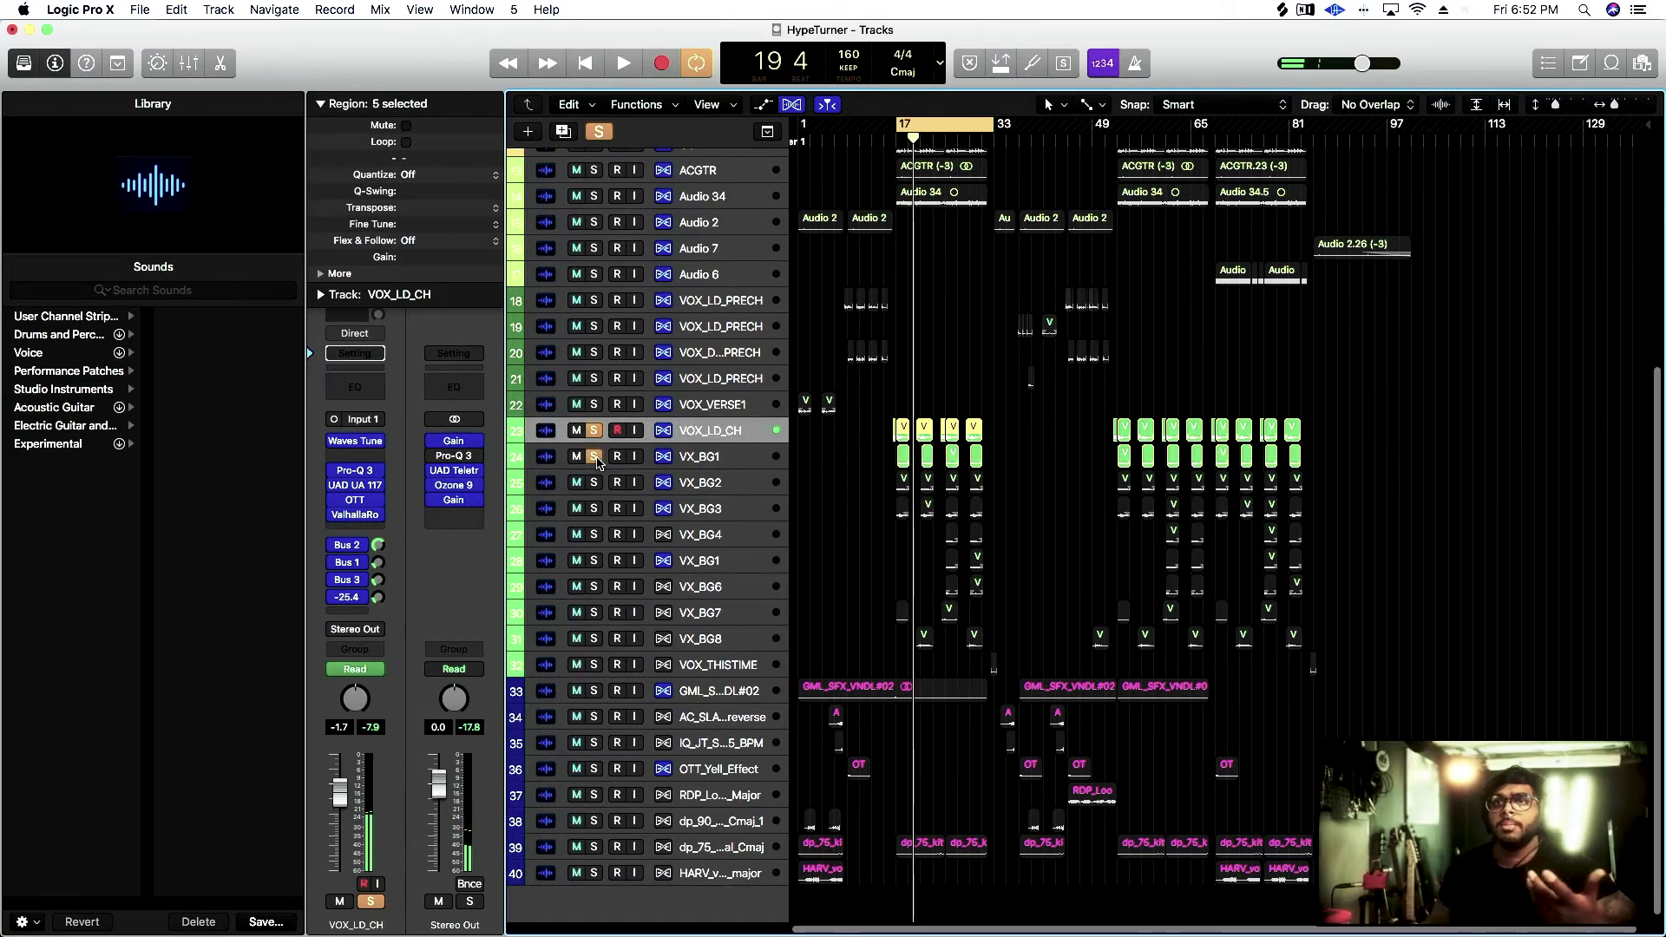
Select VX_BG1 with only that track soloed and audition it over the chorus
left_click(685, 464)
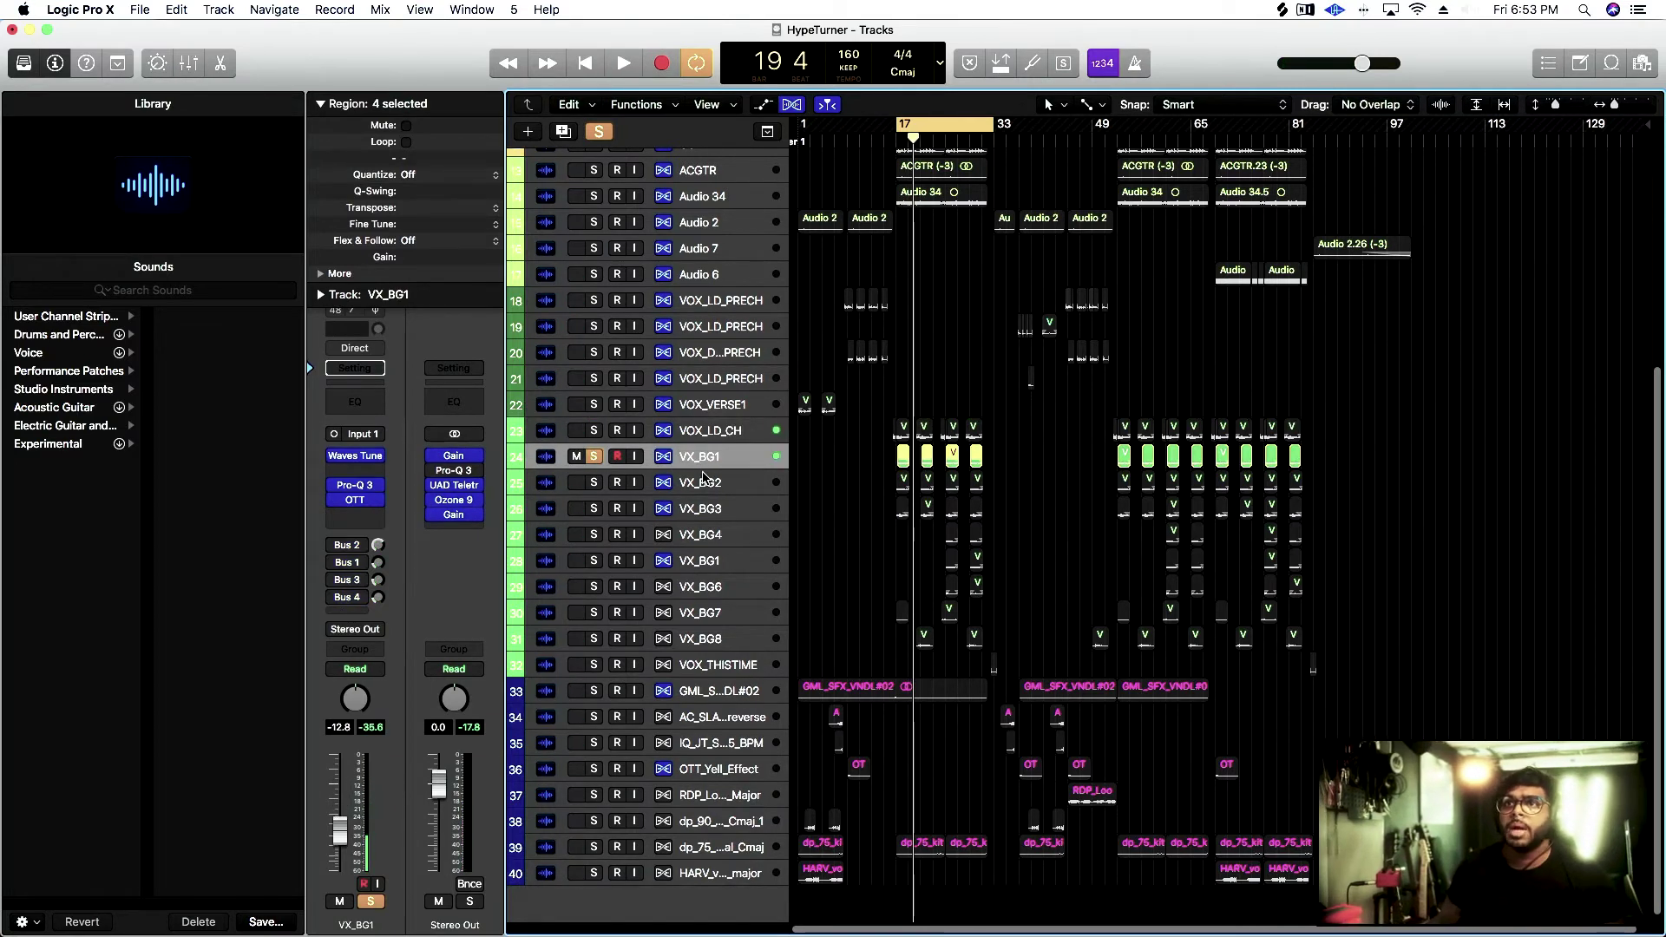
key("space")
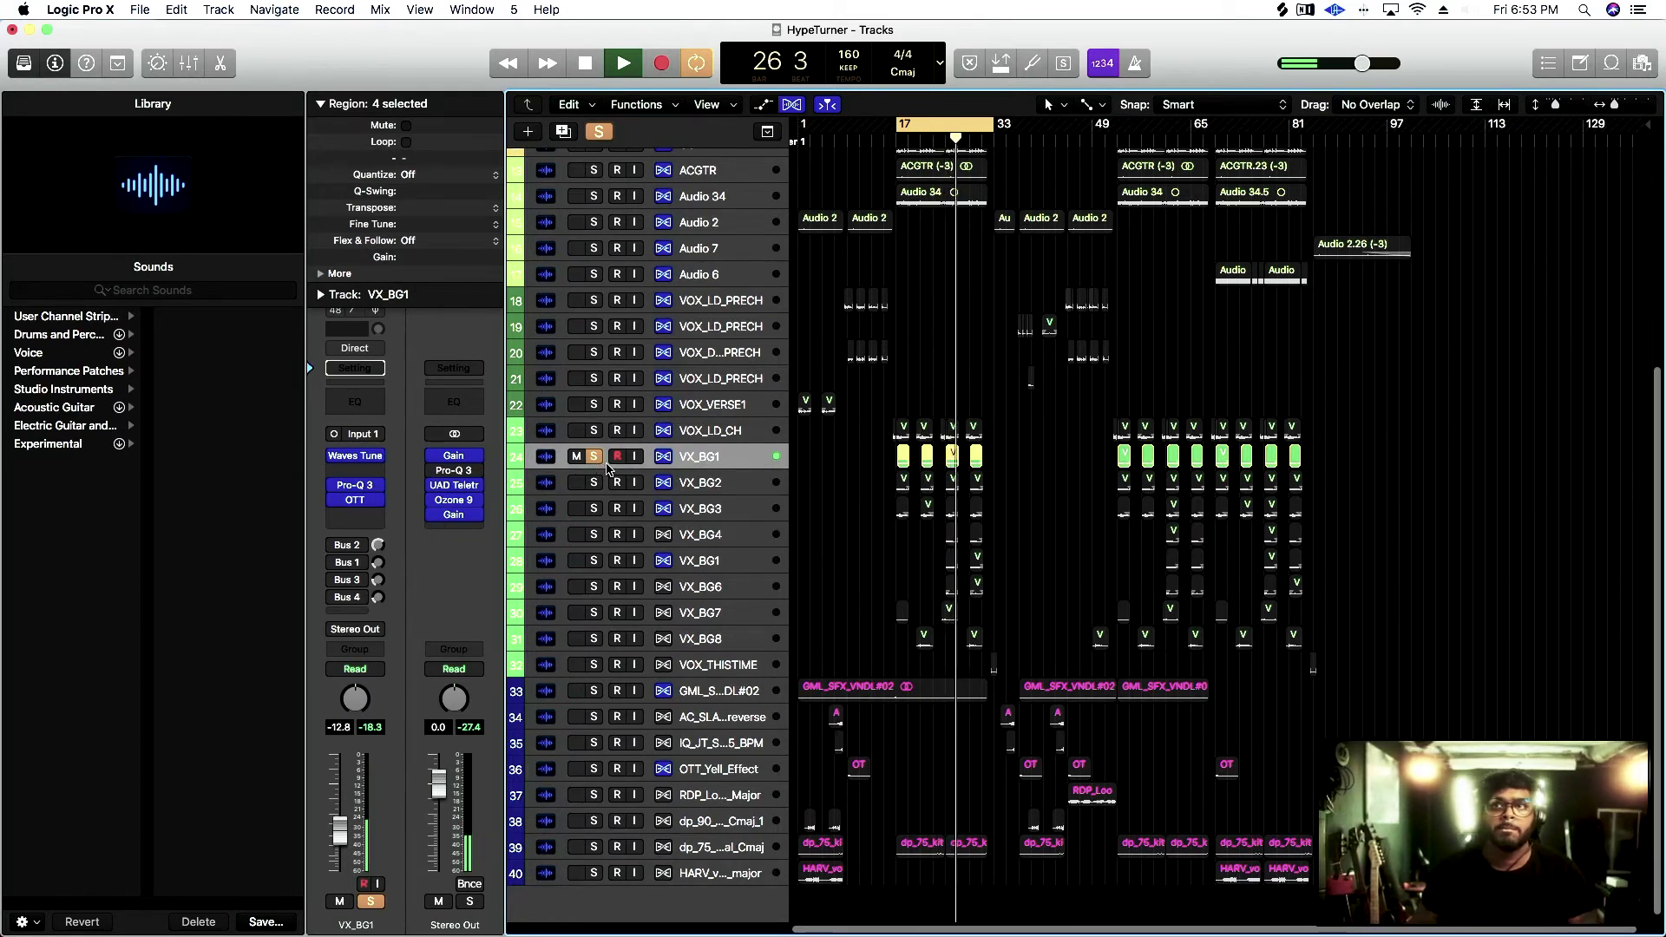
key("space")
Solo VX_BG2 in place of VX_BG1, show its channel strip, and audition it over the chorus
left_click(593, 457)
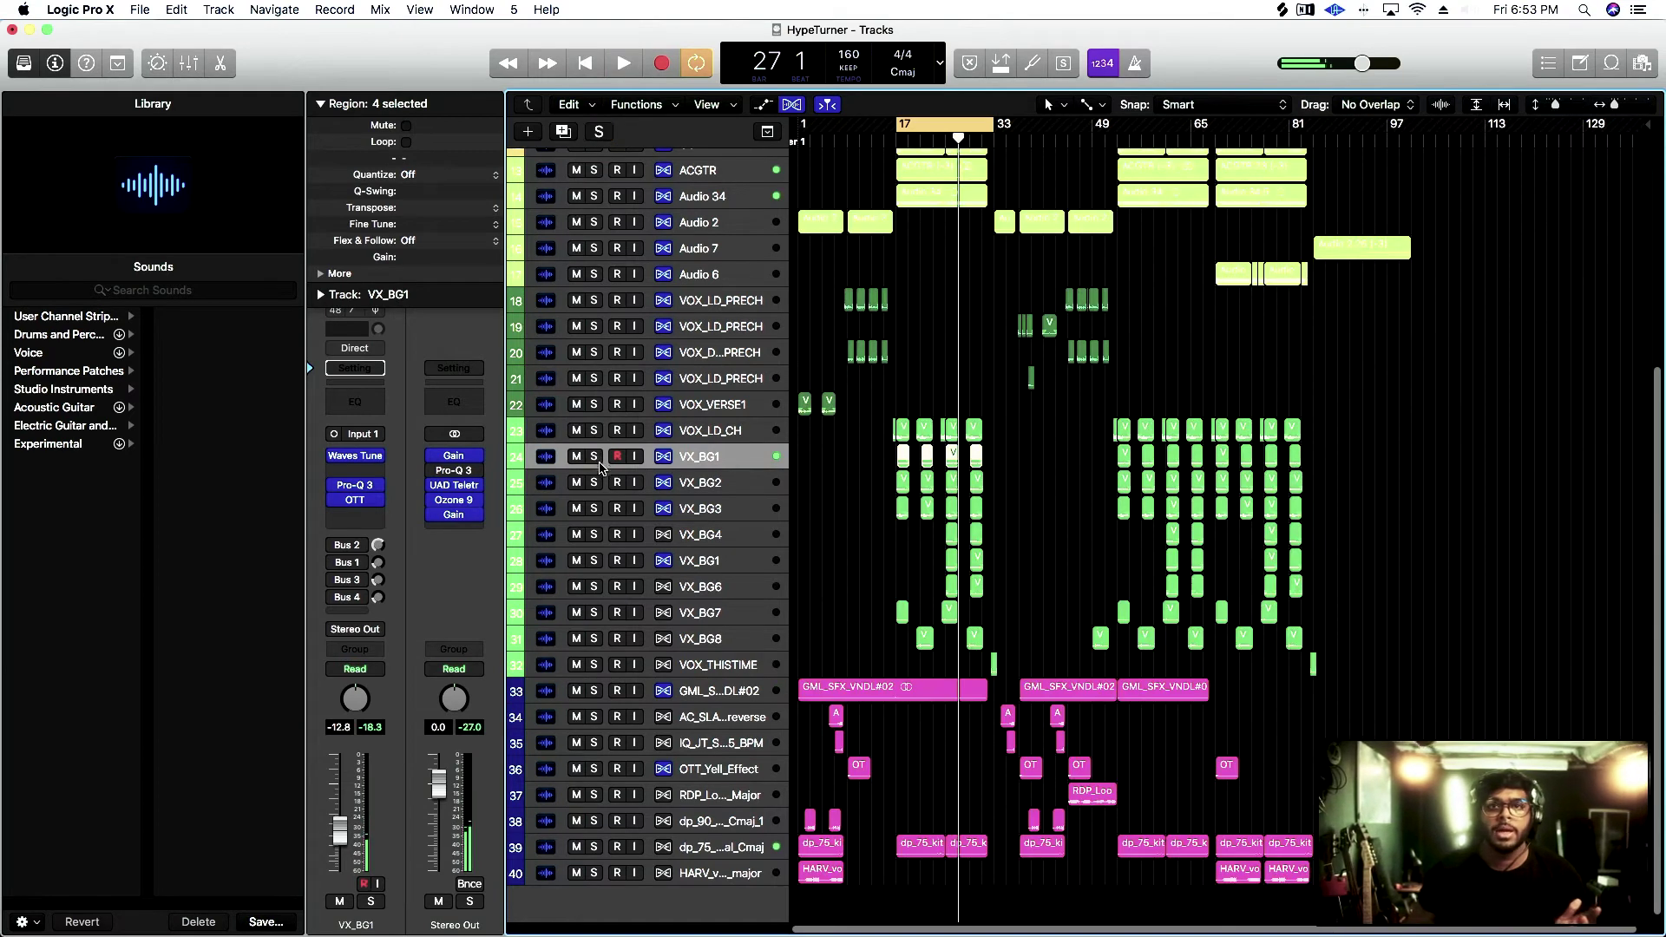
left_click(594, 483)
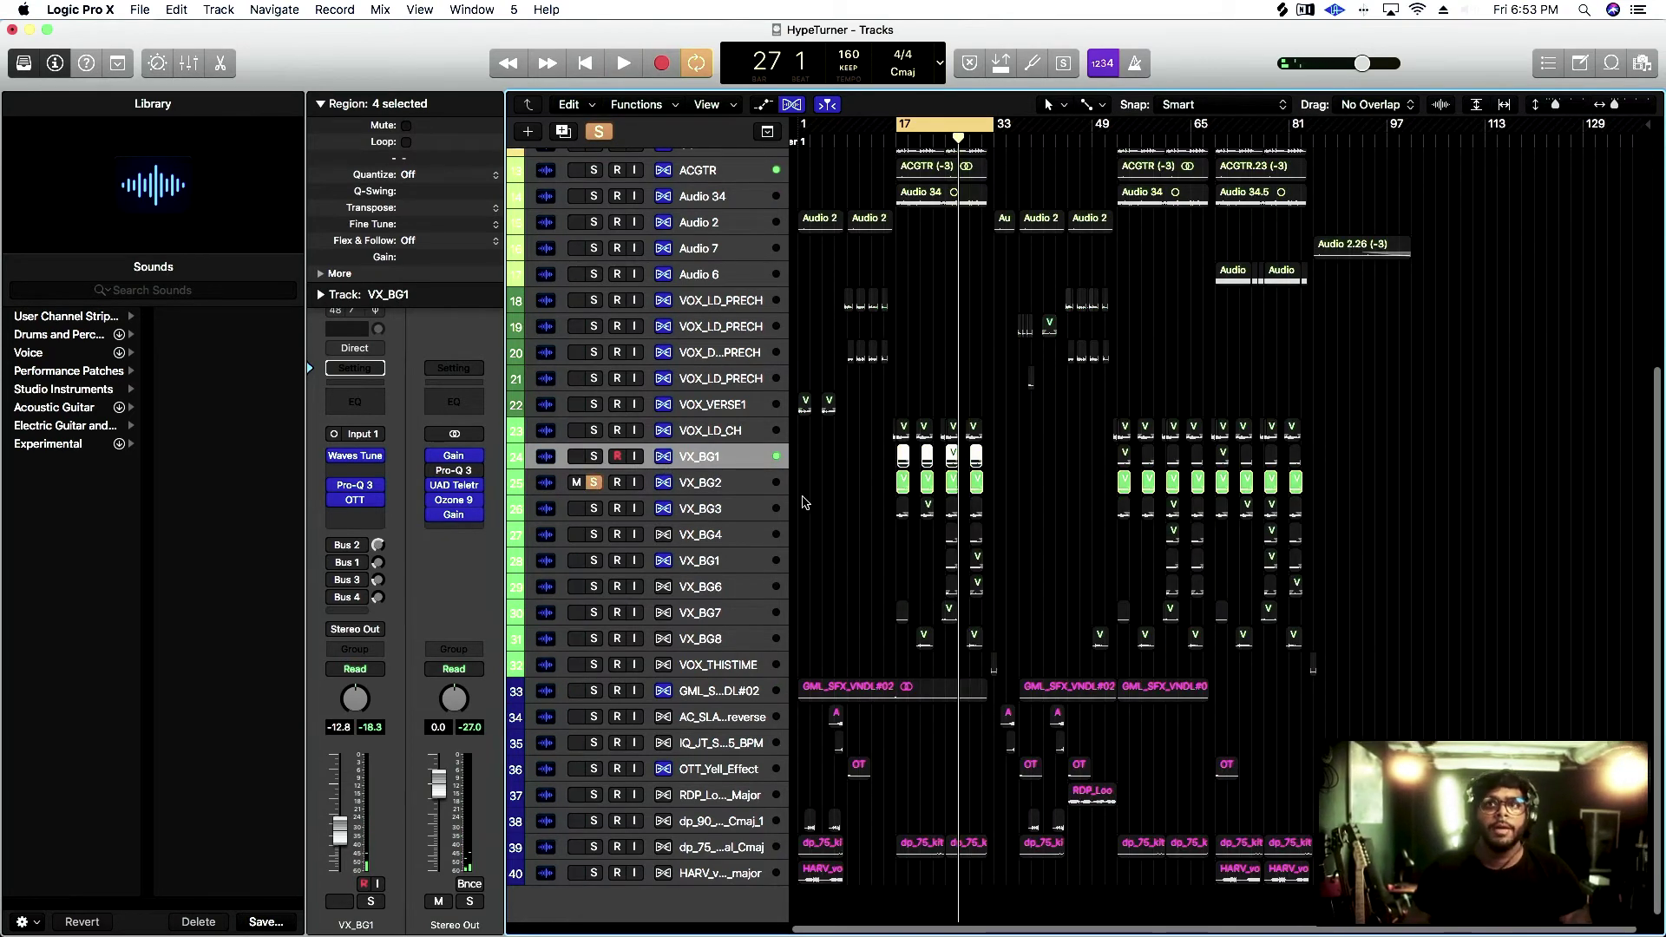
left_click(737, 493)
key("space")
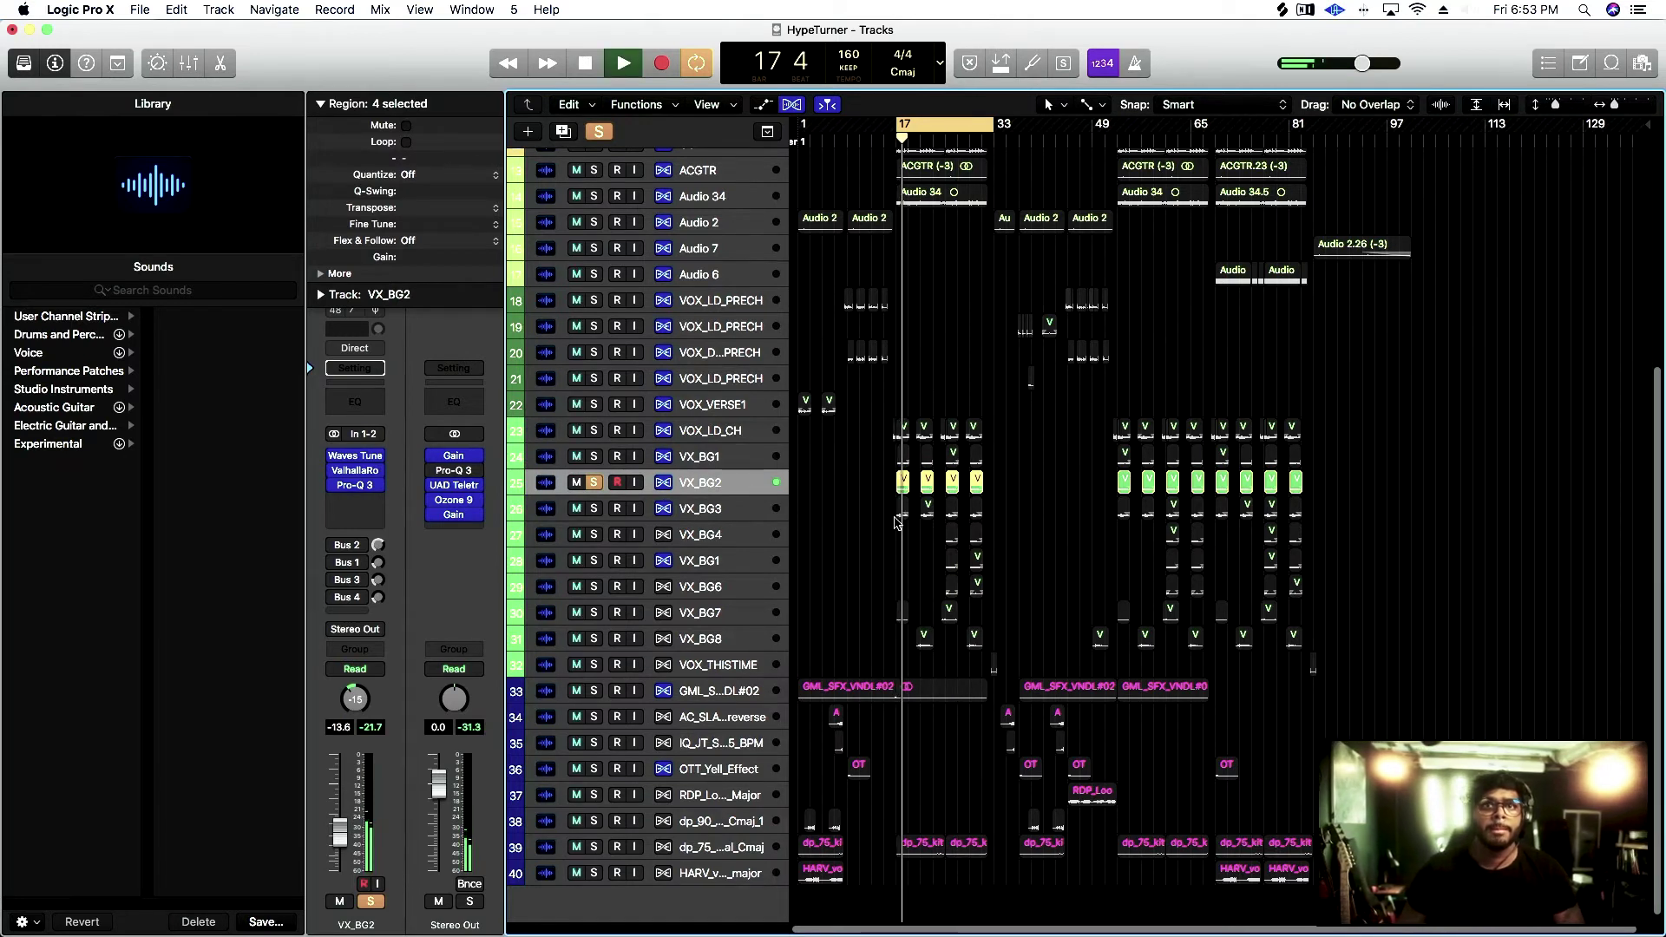
mouse_move(730, 505)
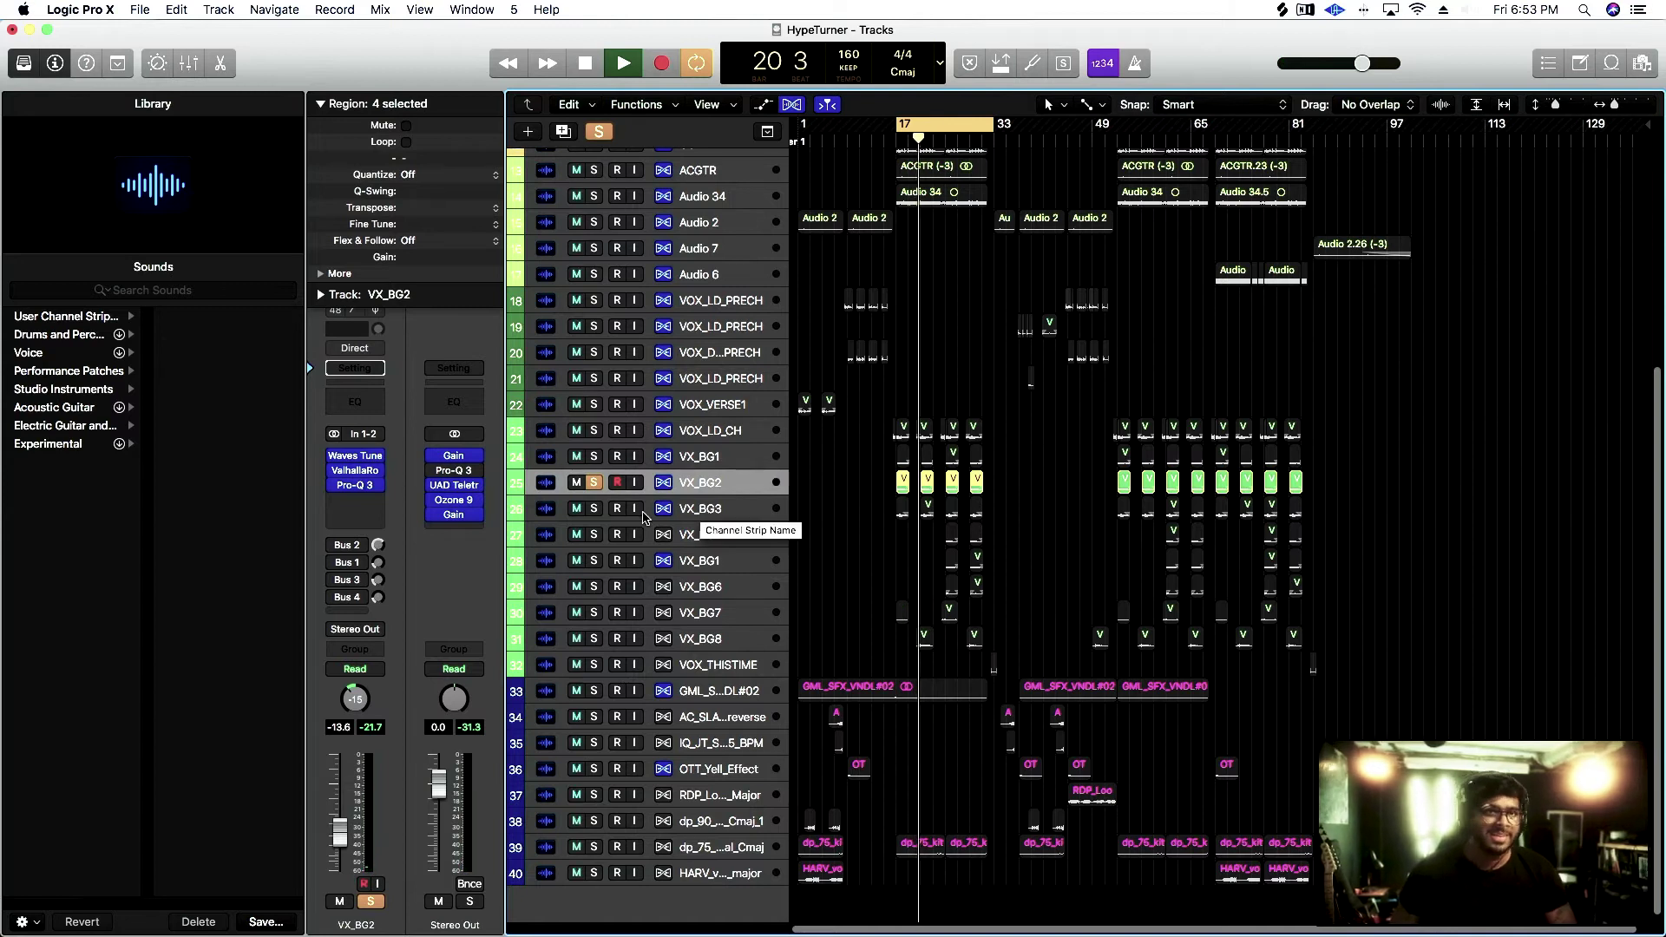
key("space")
Solo VX_BG3 in place of VX_BG2 and audition it over the chorus, first alone and with VX_BG2 added back
left_click(595, 510)
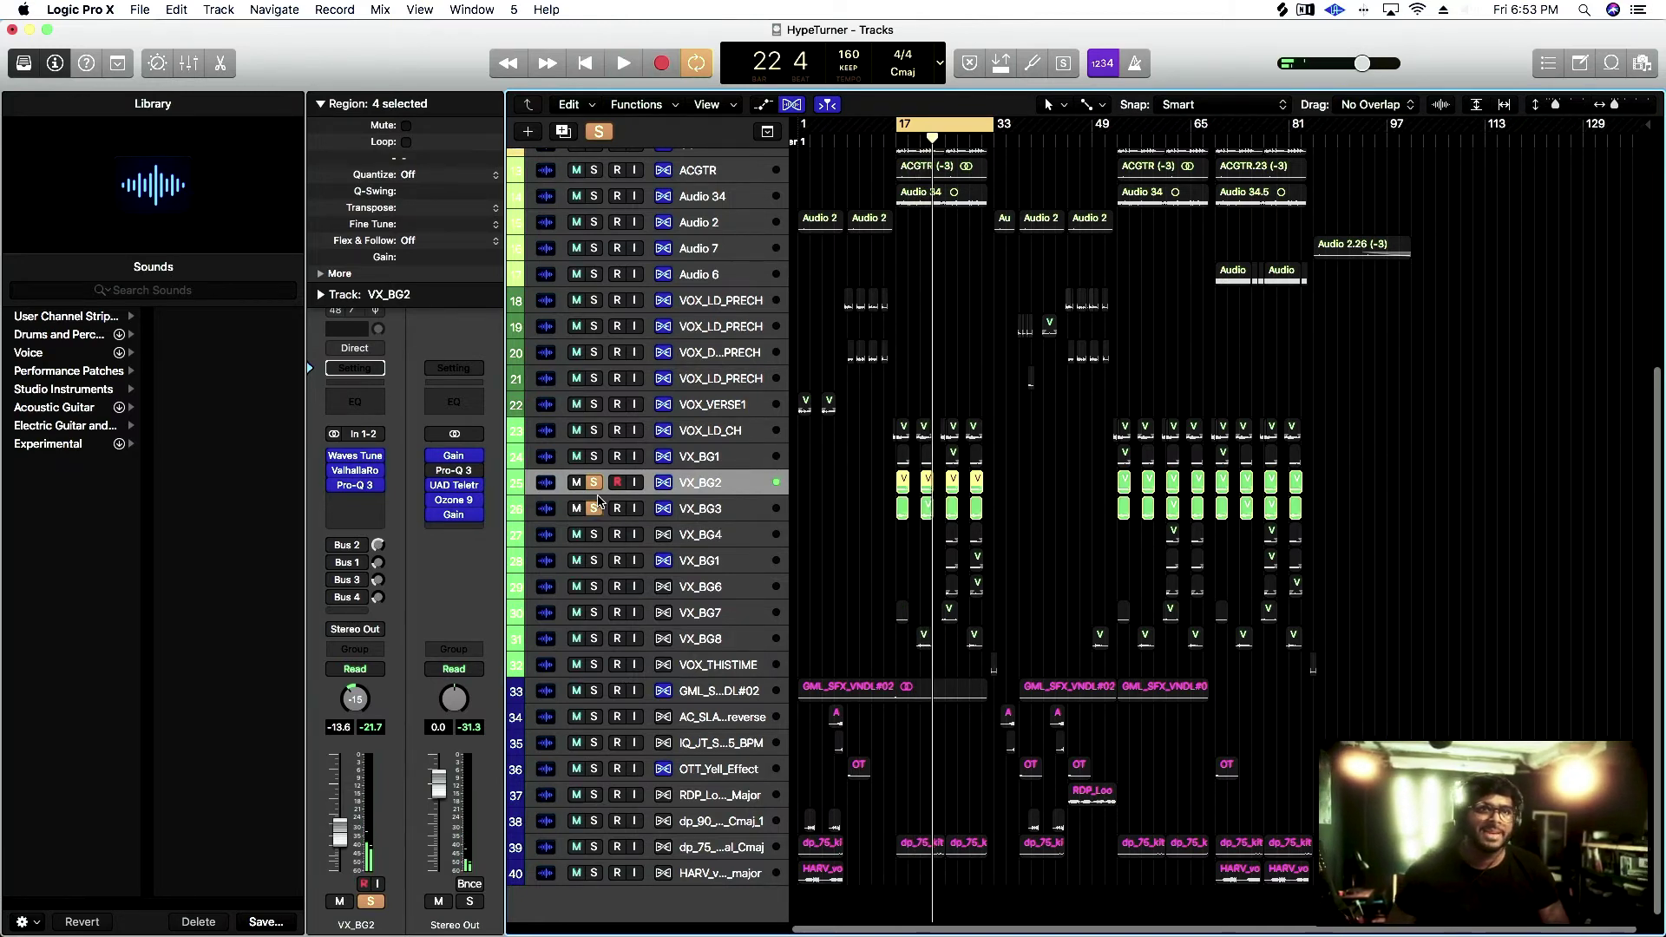
left_click(595, 486)
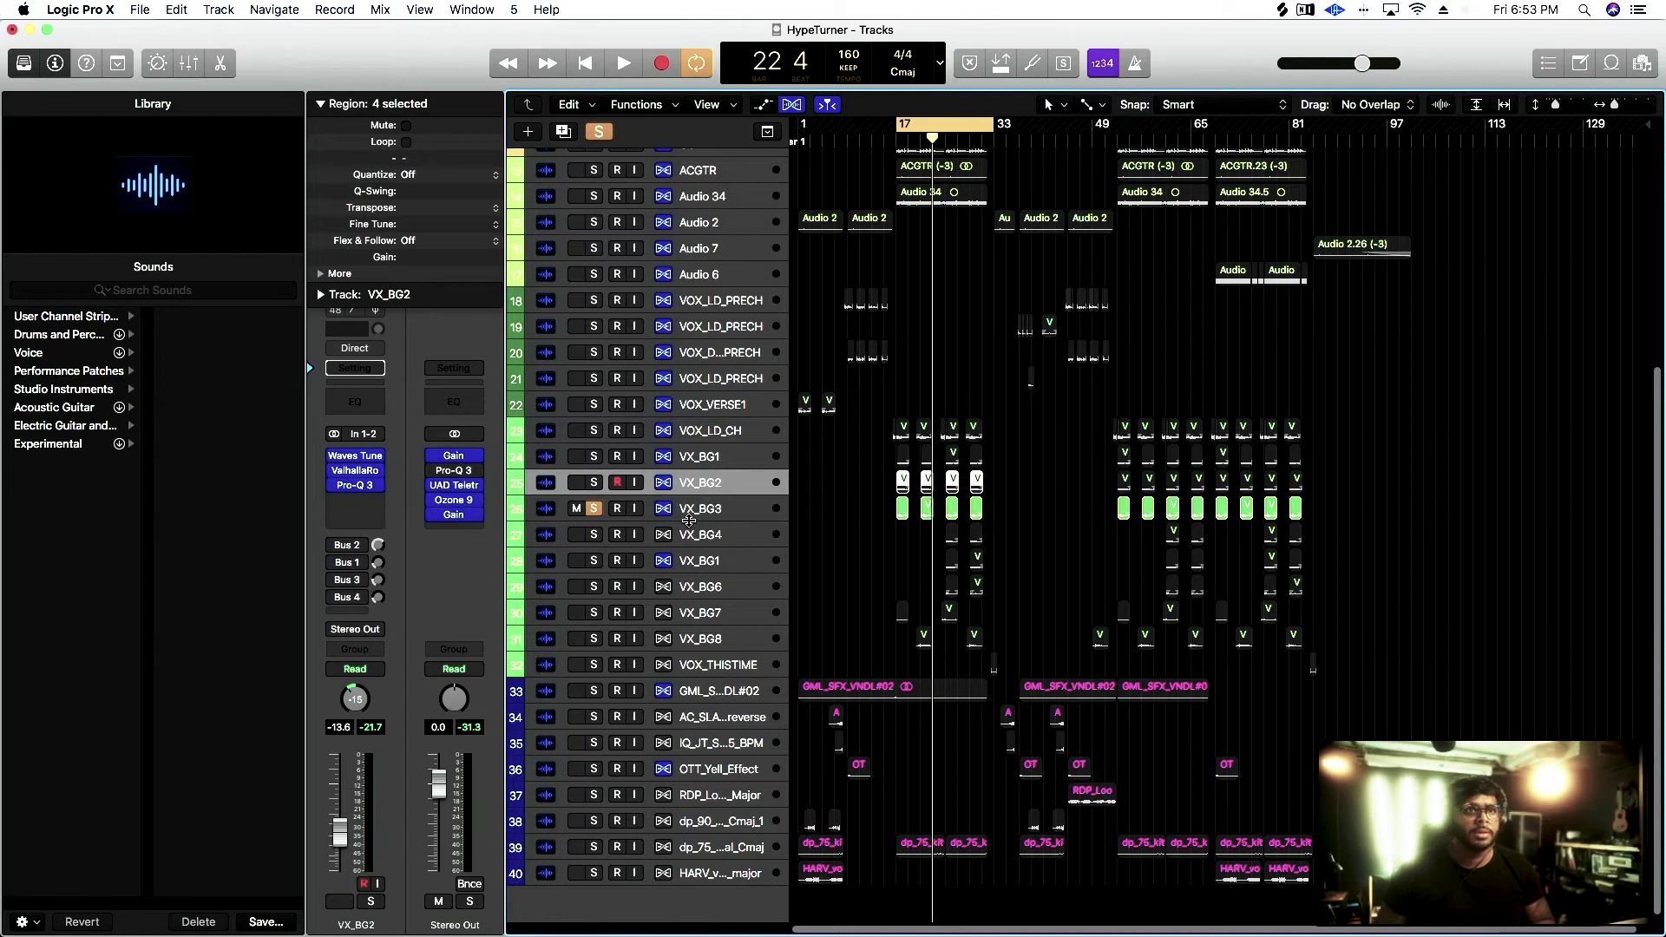
left_click(688, 514)
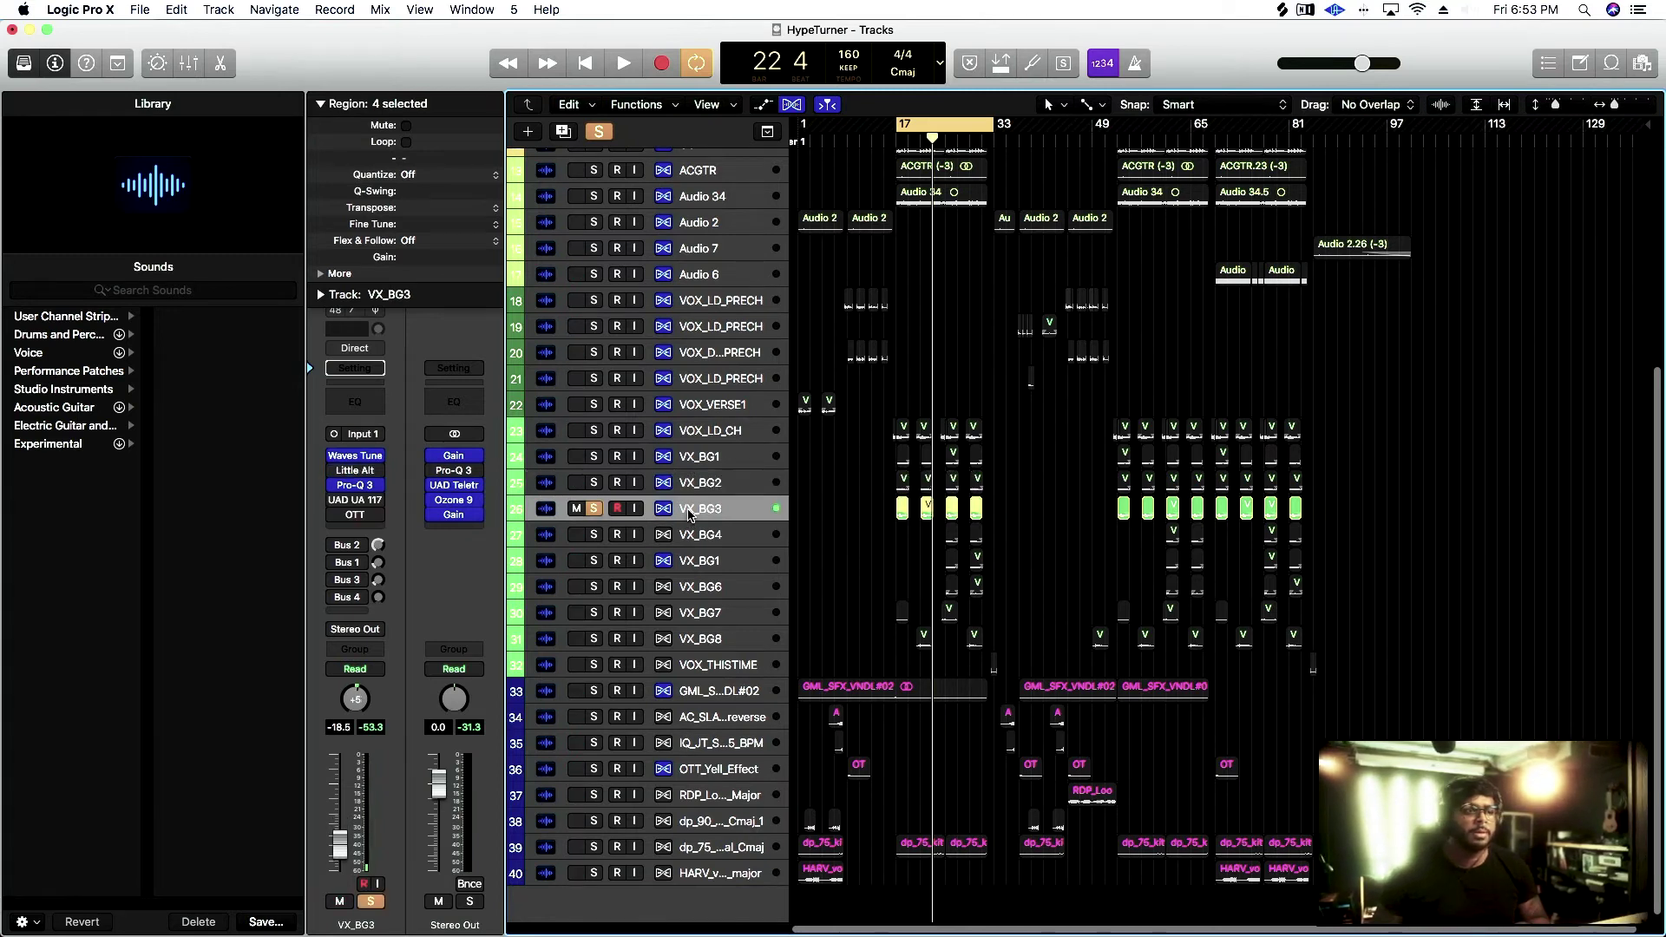
key("space")
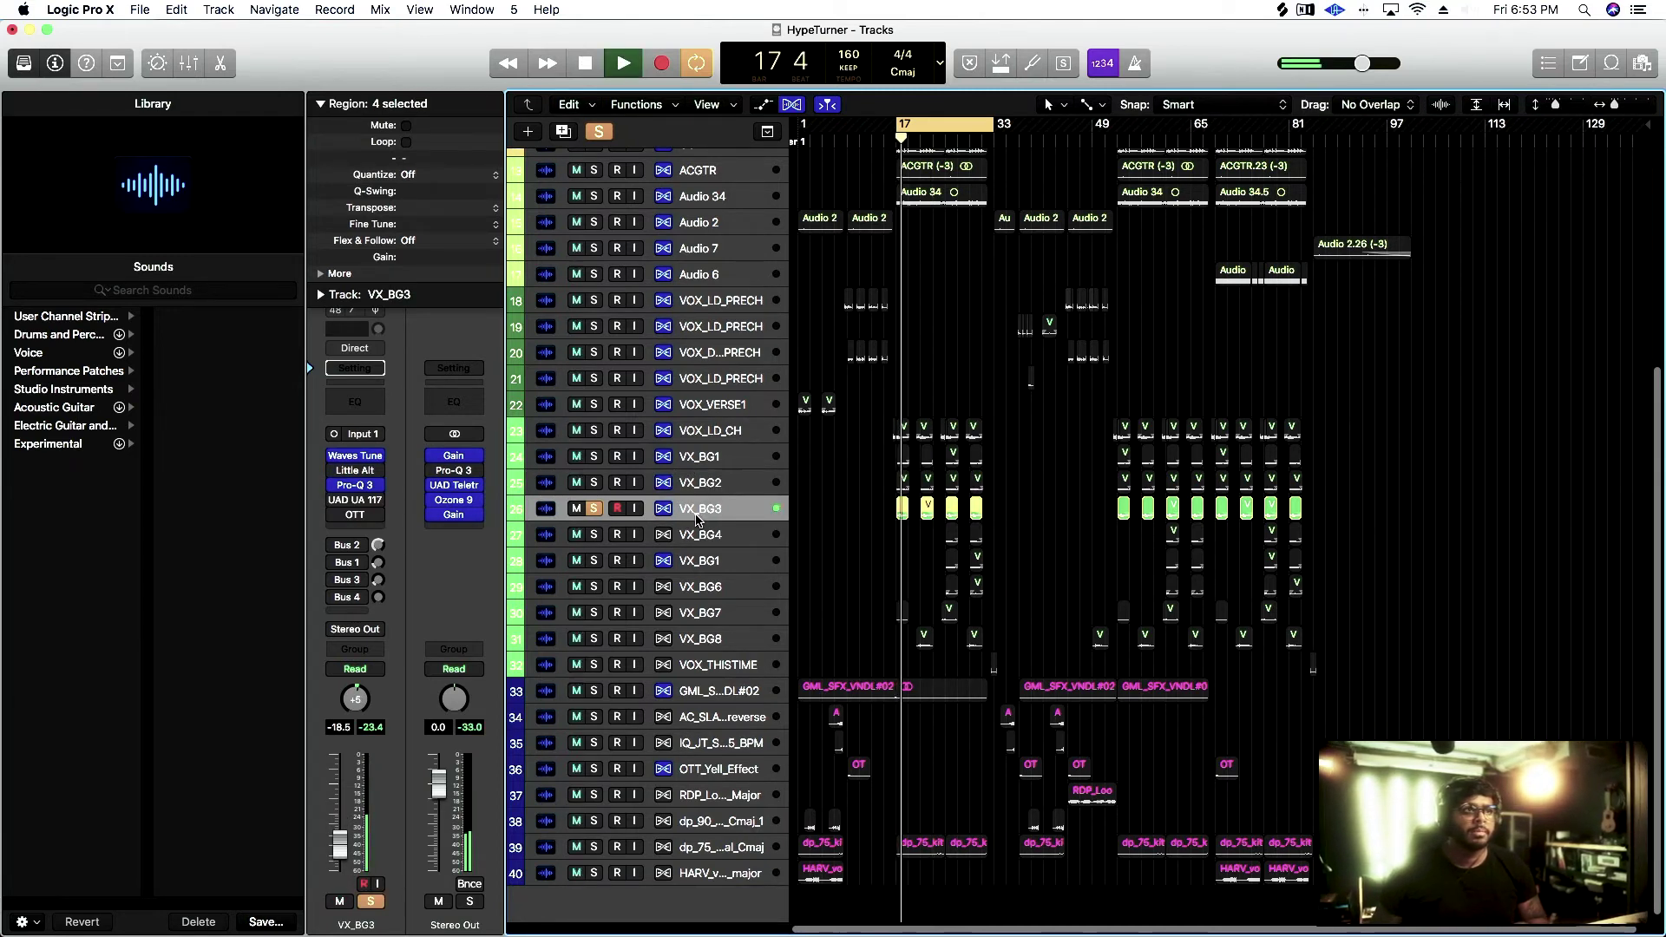
left_click(593, 482)
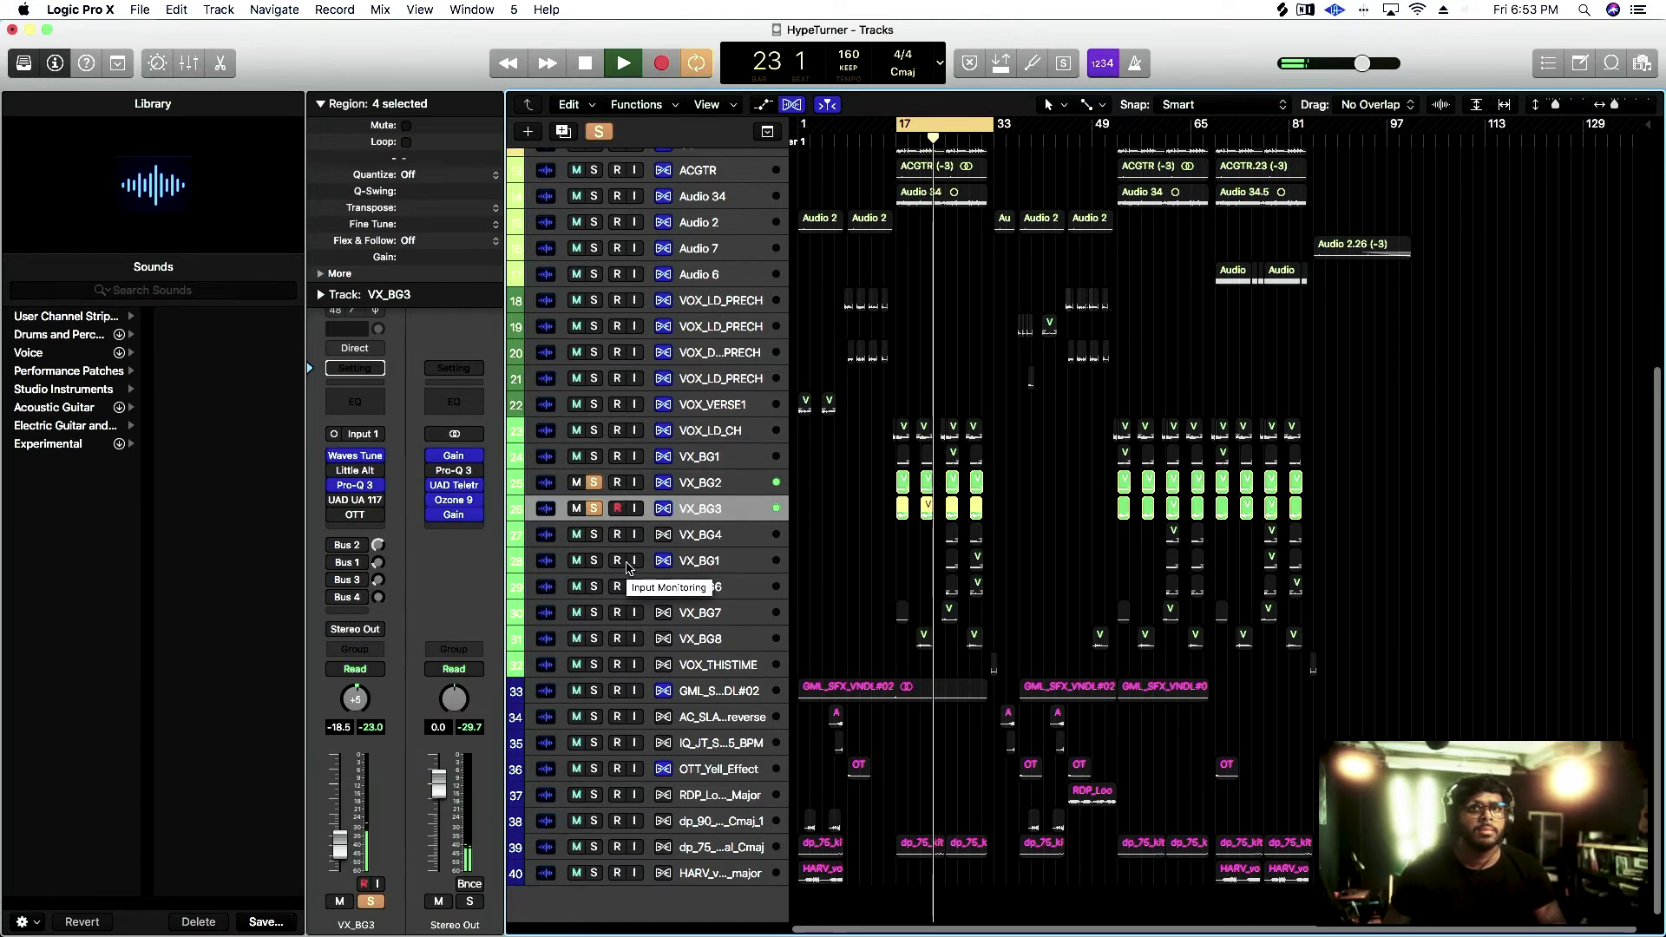
Solo VX_BG7 in place of VX_BG2 and VX_BG3, show its channel strip, audition it over the chorus, and unsolo it
key("space")
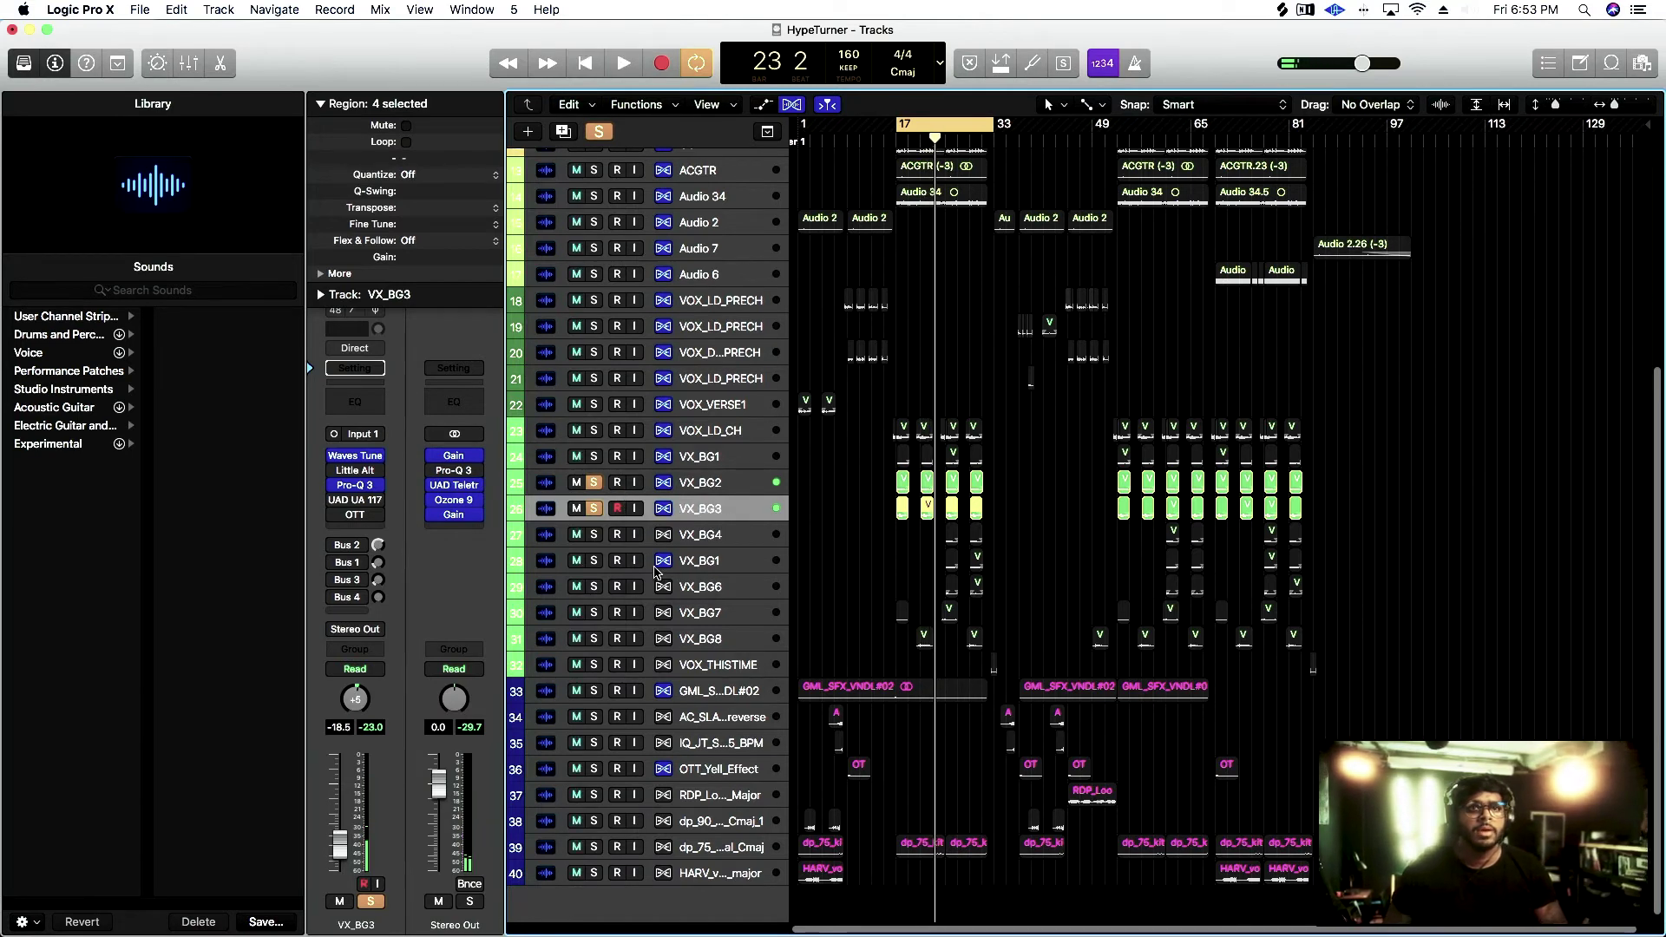
left_click(694, 614)
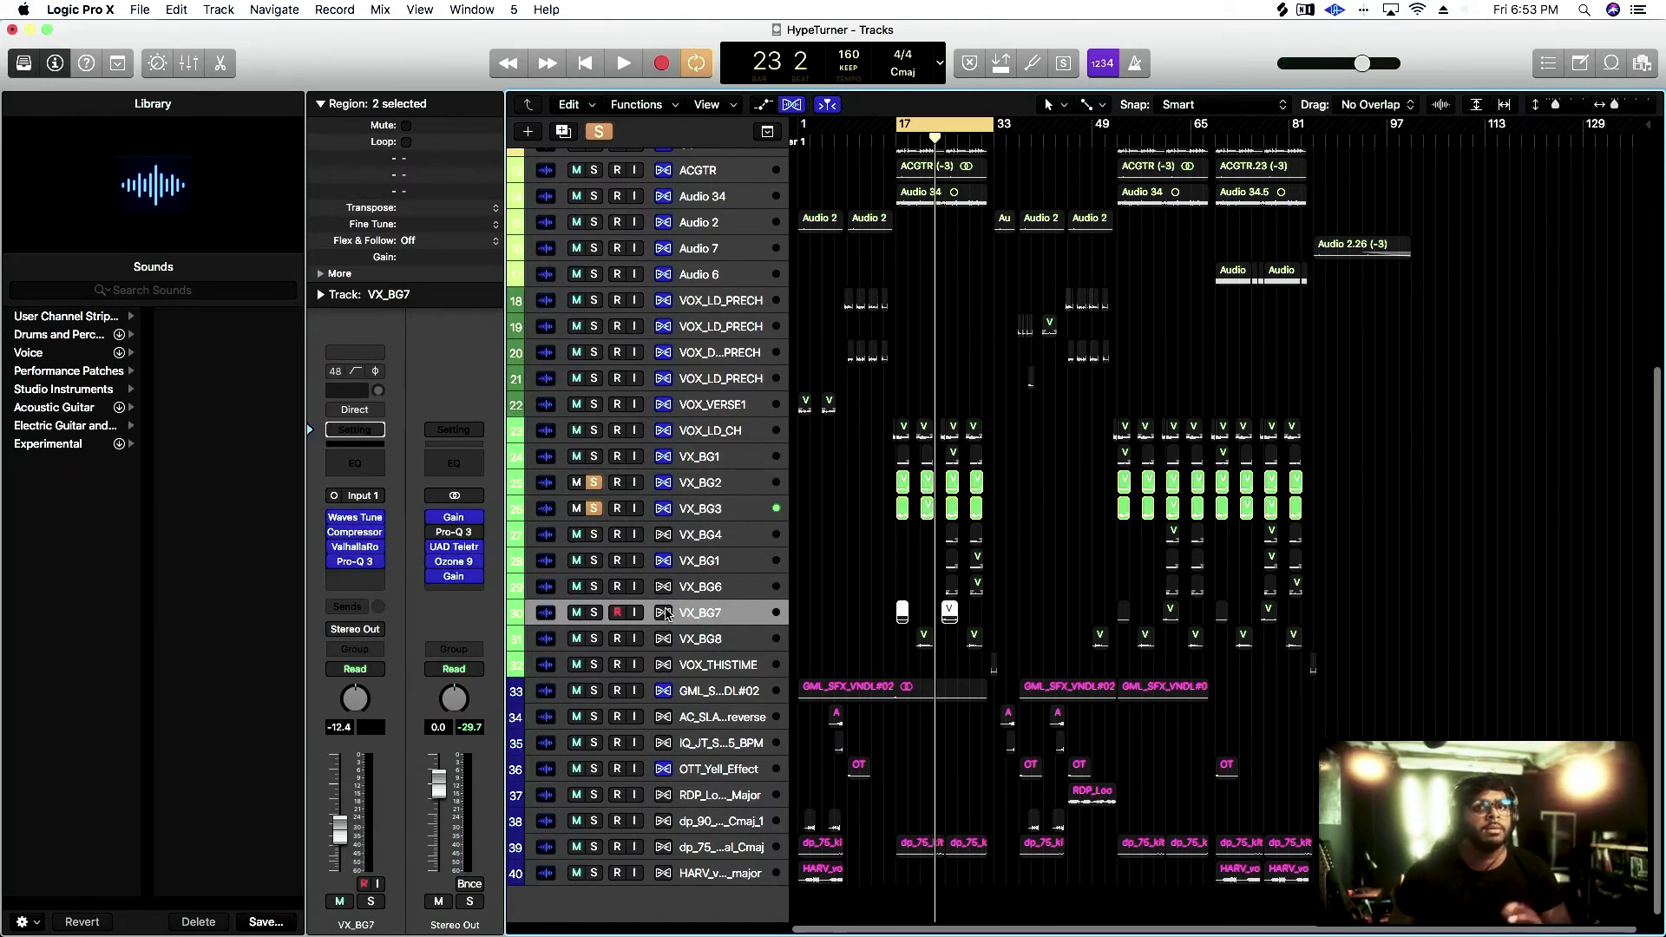
left_click(595, 612)
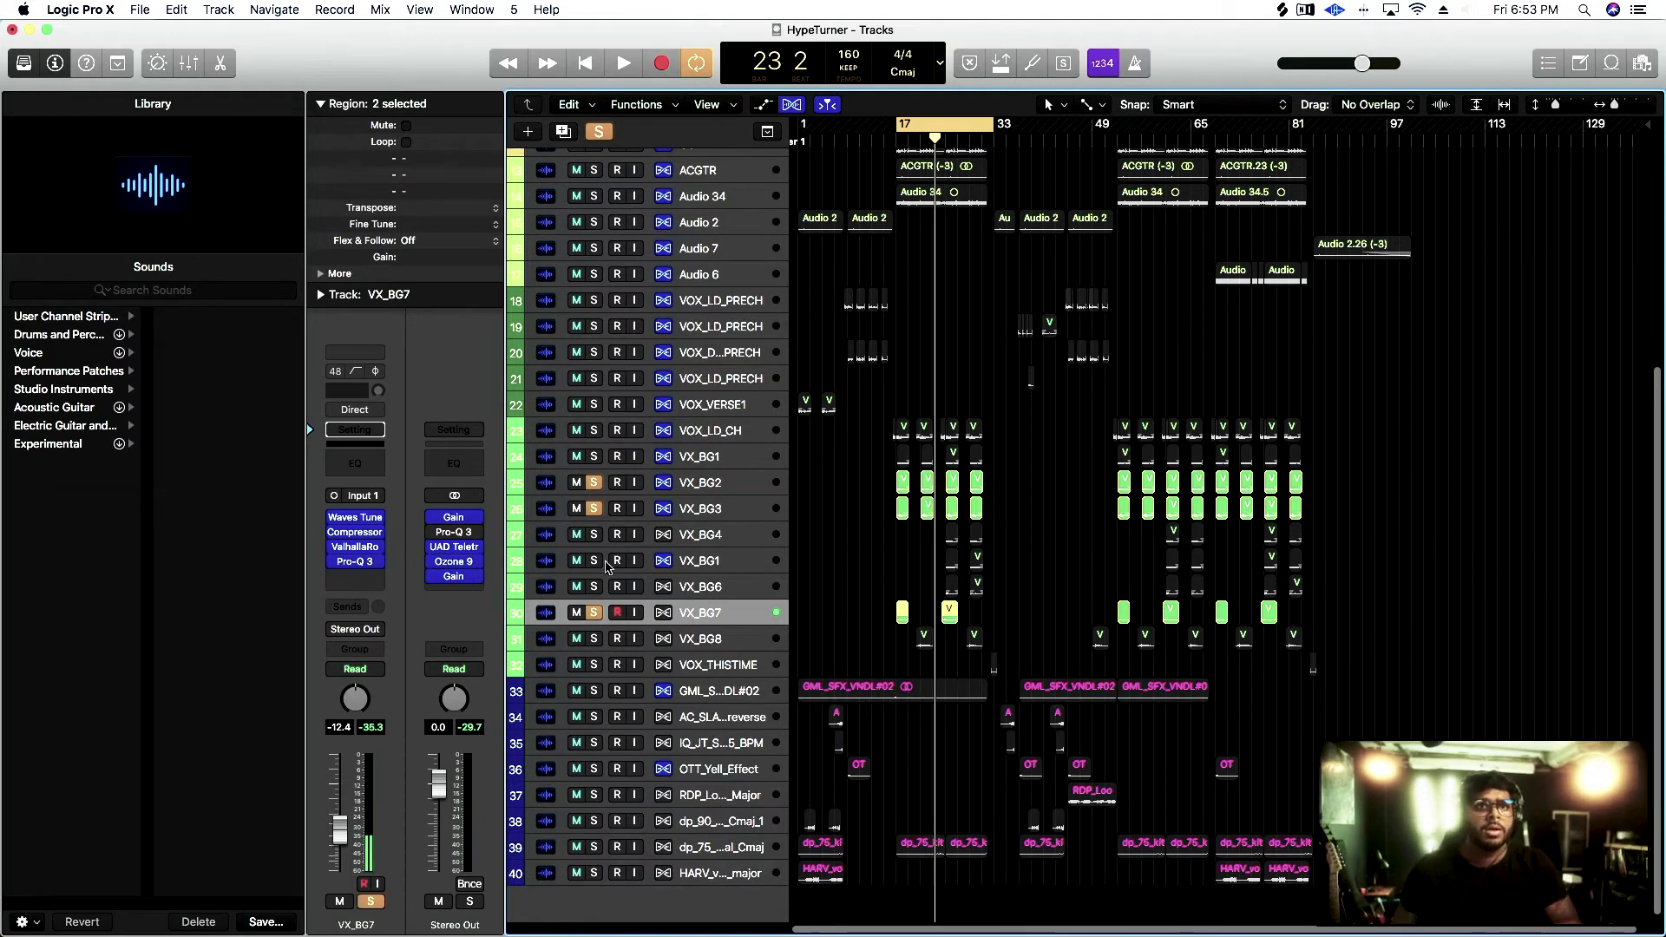
left_click(595, 509)
left_click(595, 482)
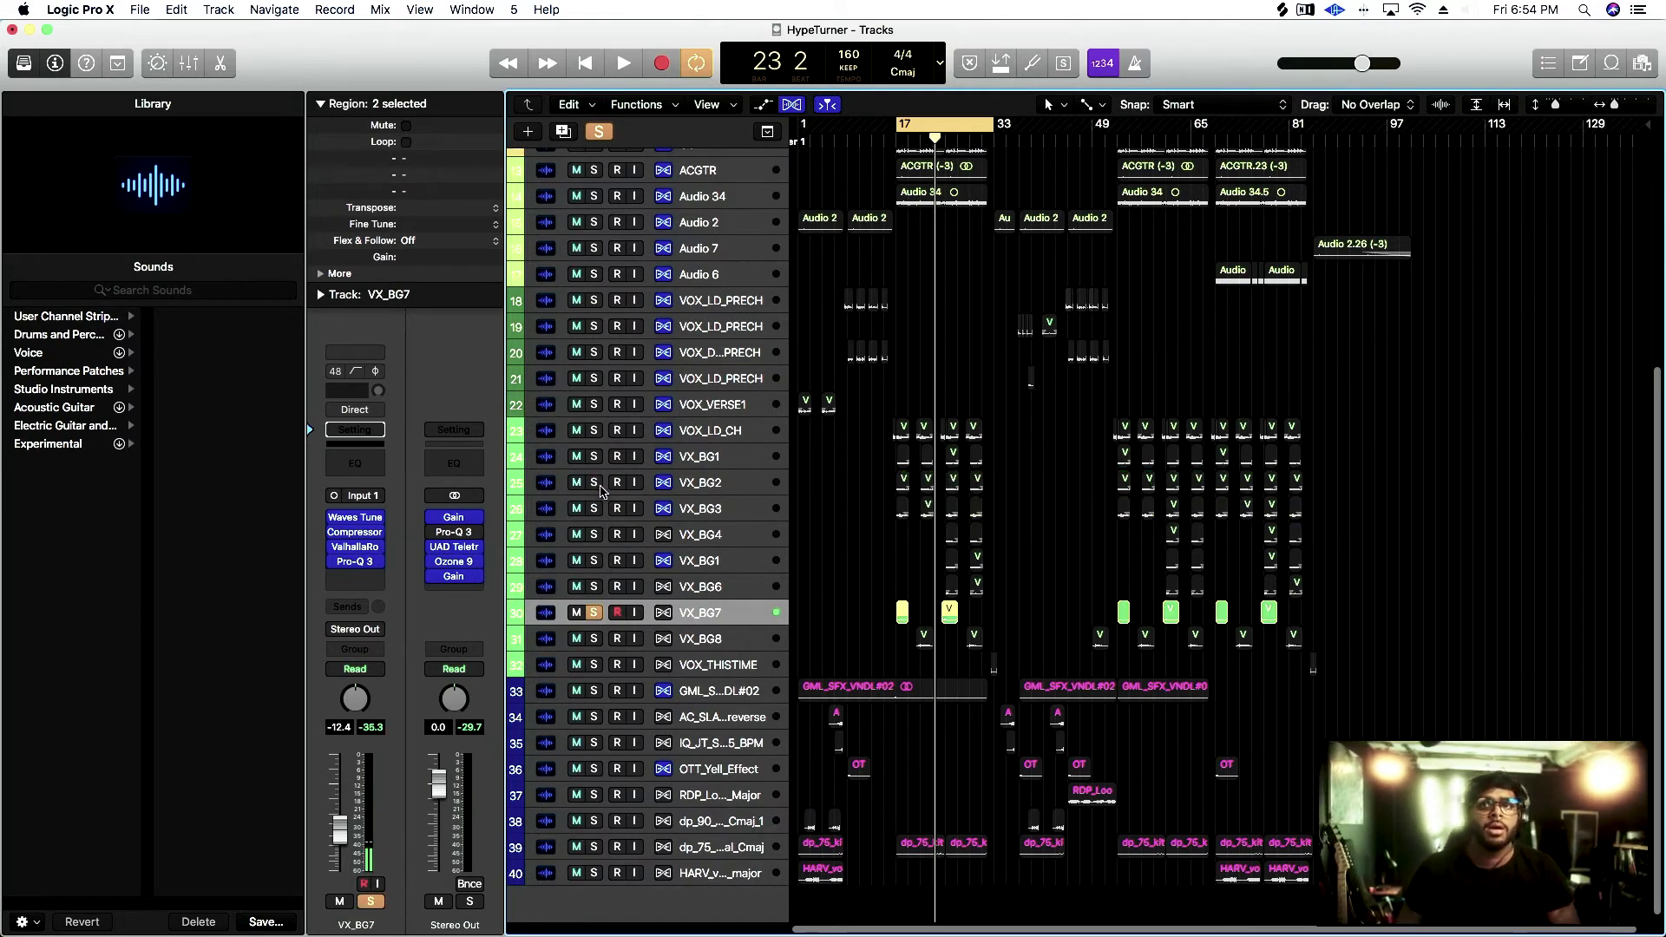
key("space")
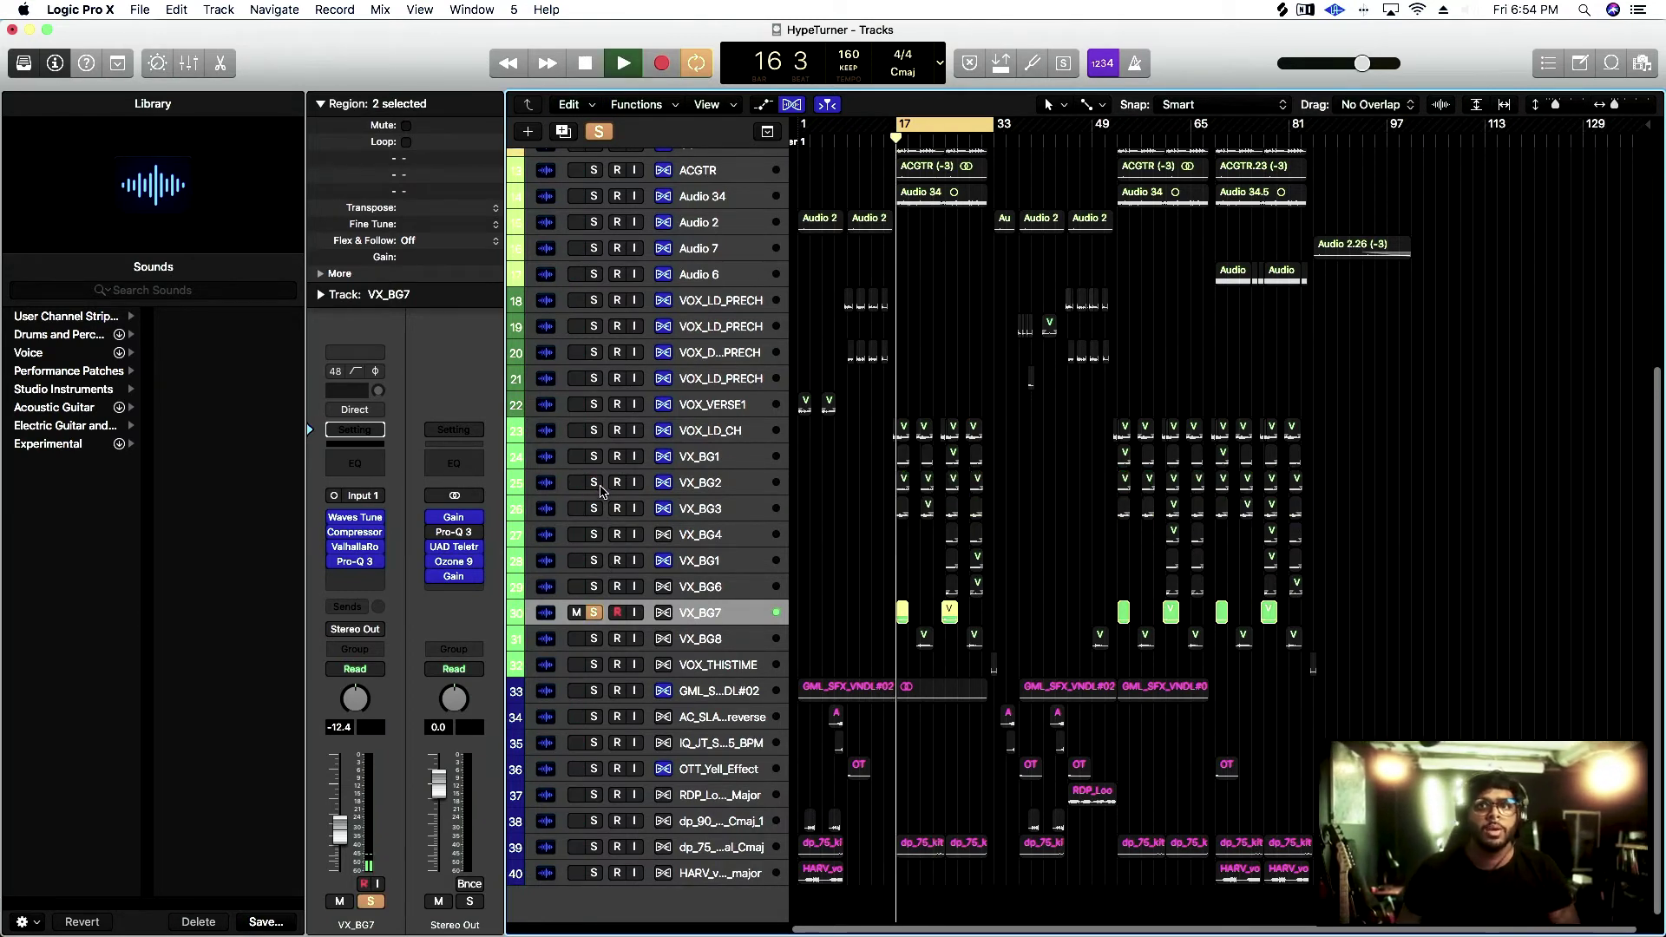
key("space")
left_click(595, 613)
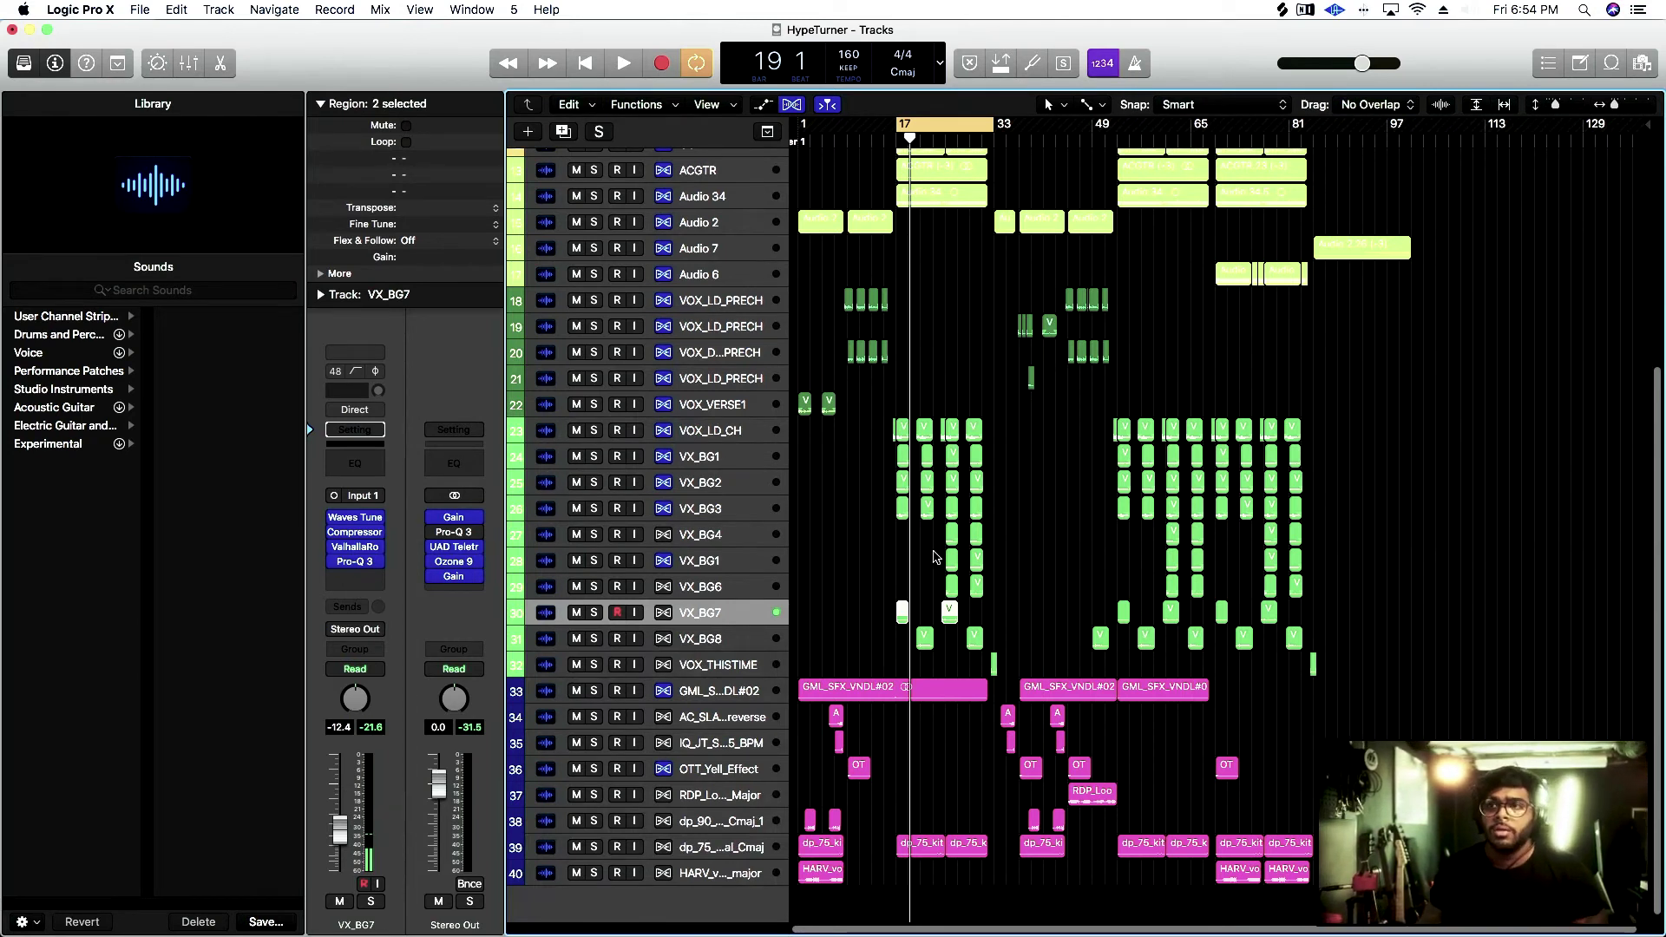
left_click_drag(941, 532, 850, 613)
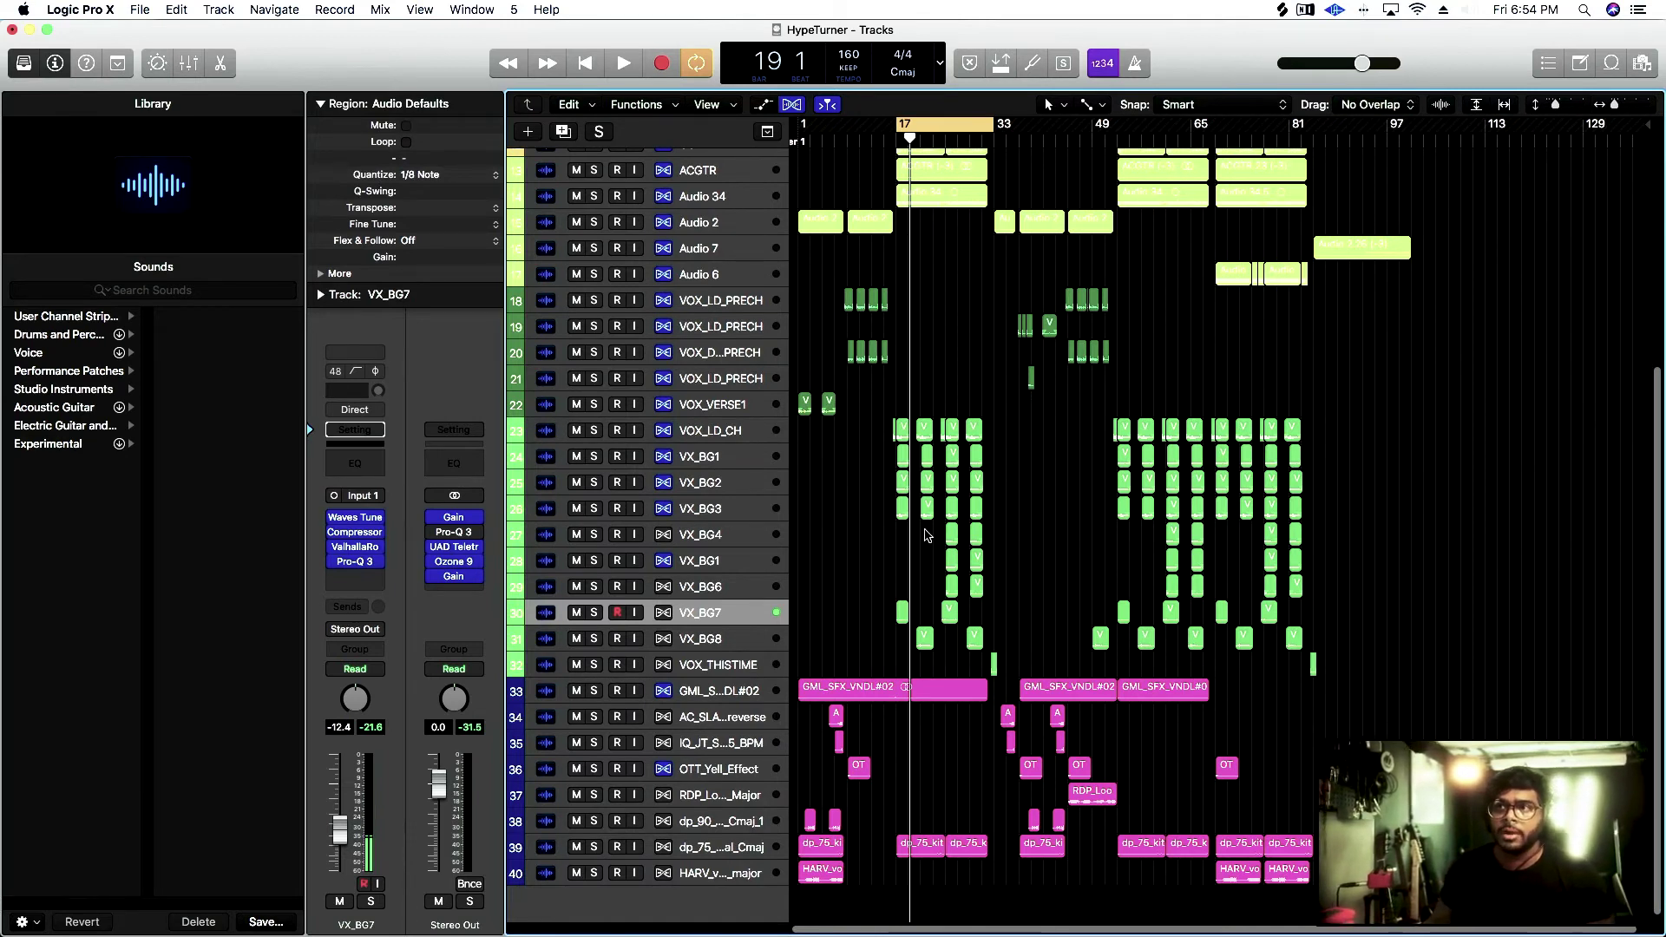
mouse_move(963, 549)
left_mouse_down()
mouse_move(1007, 583)
mouse_move(989, 531)
left_mouse_up()
left_click(886, 537)
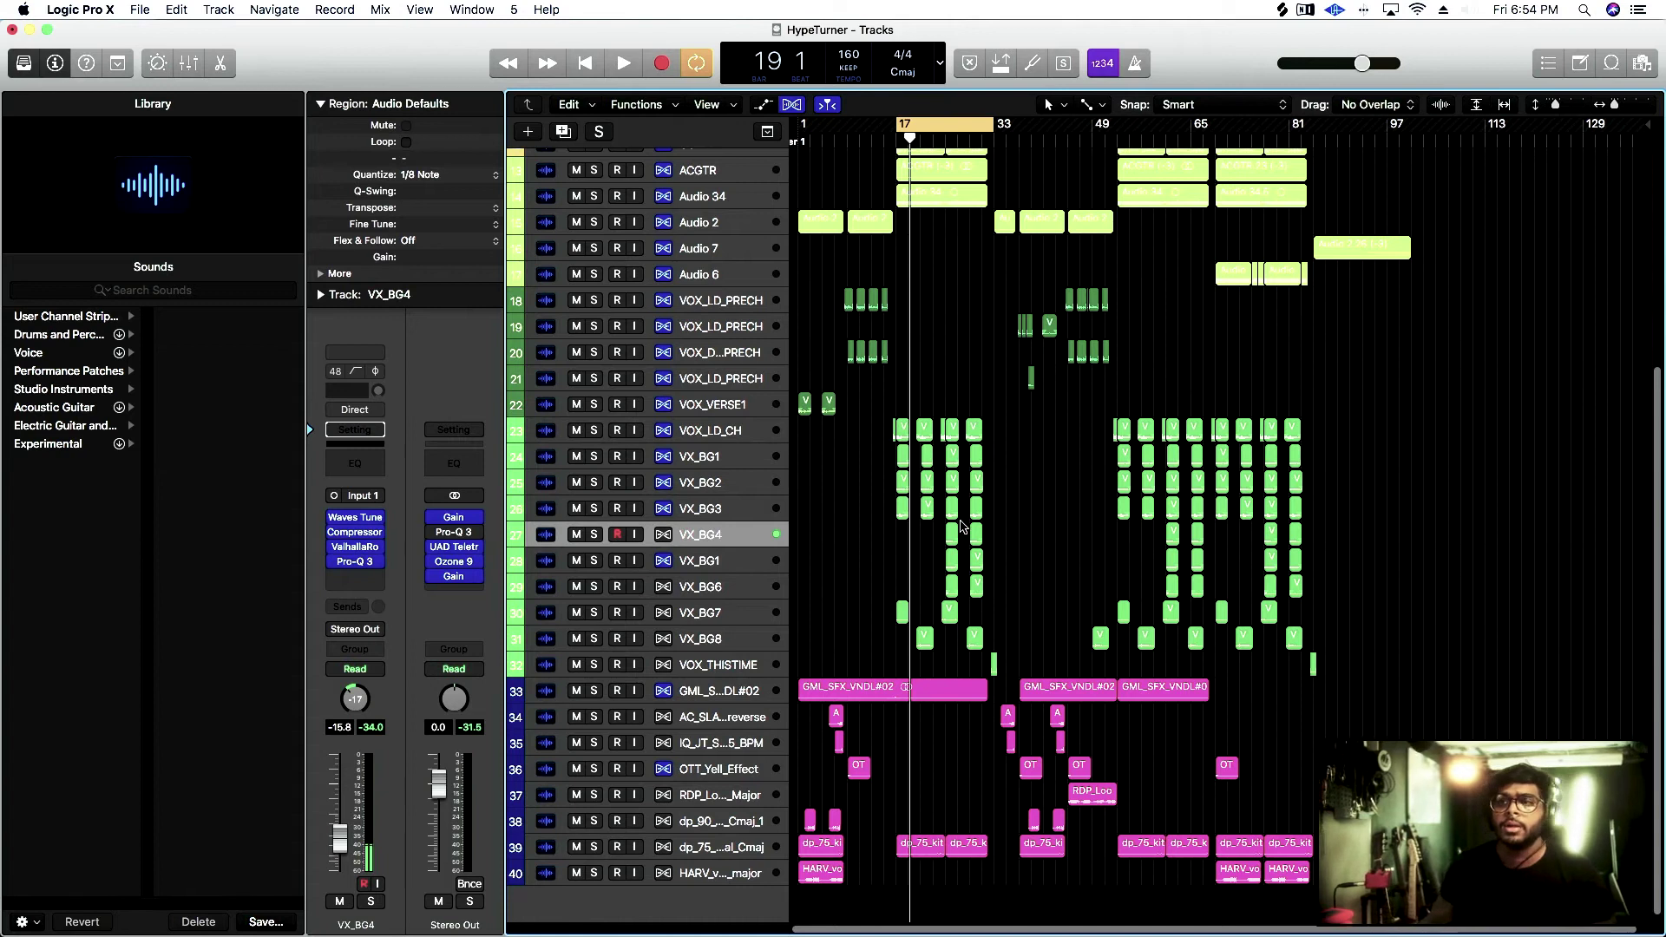
Select and solo VX_BG8, audition it over the cycled chorus, and unsolo it
left_click(690, 637)
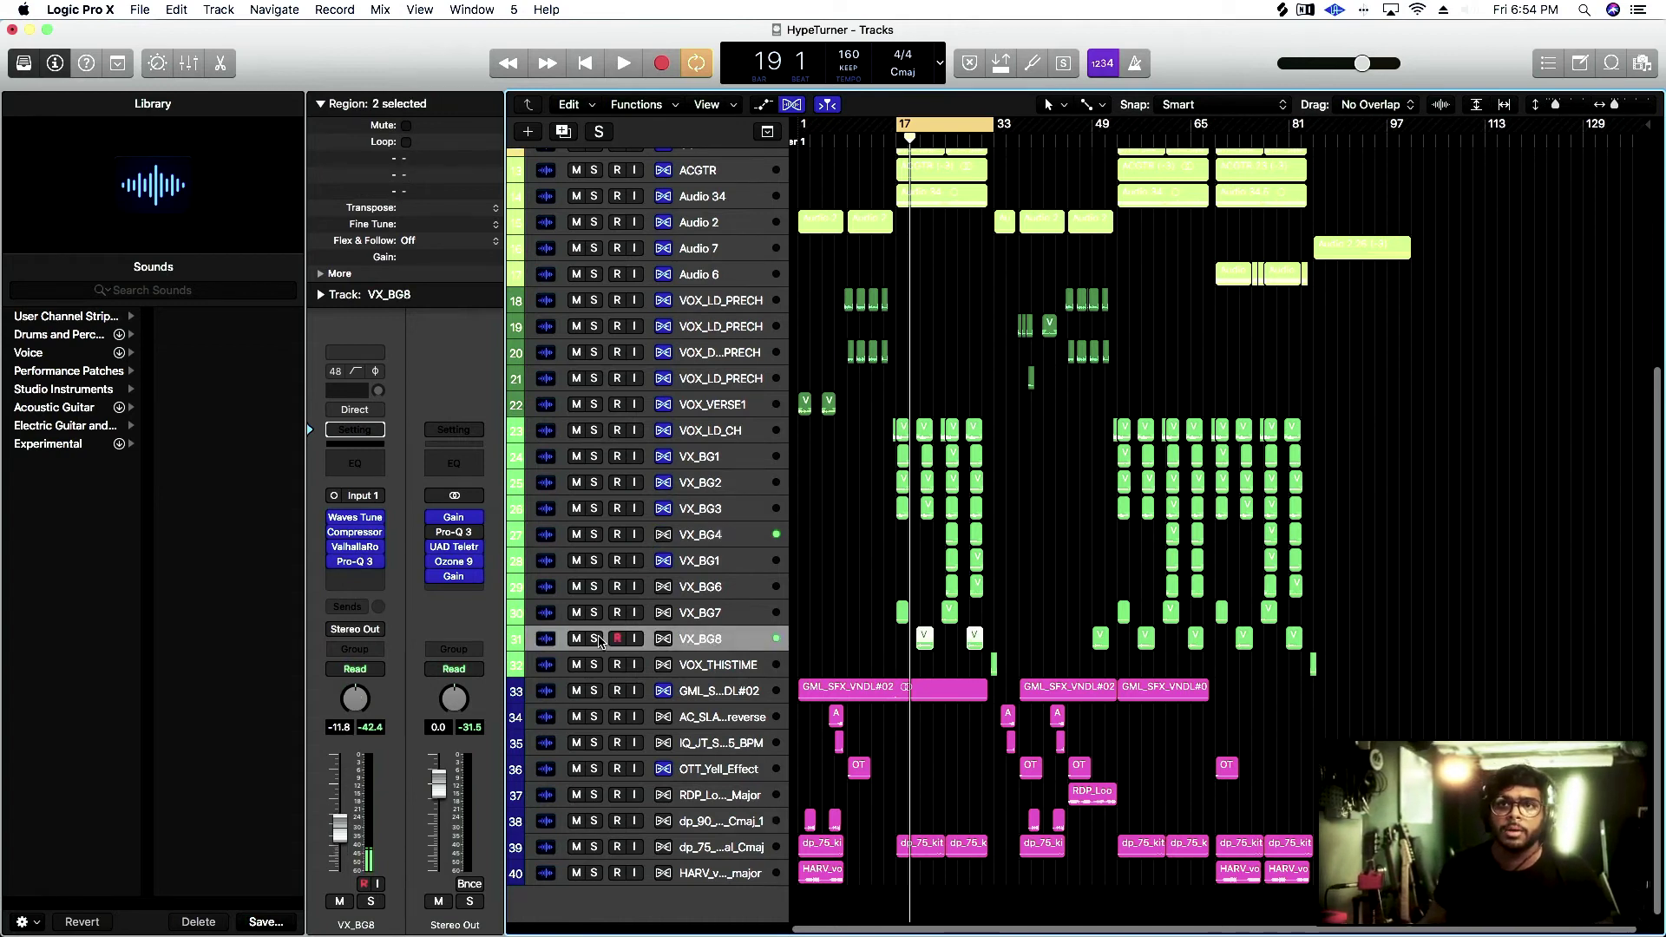
left_click(595, 638)
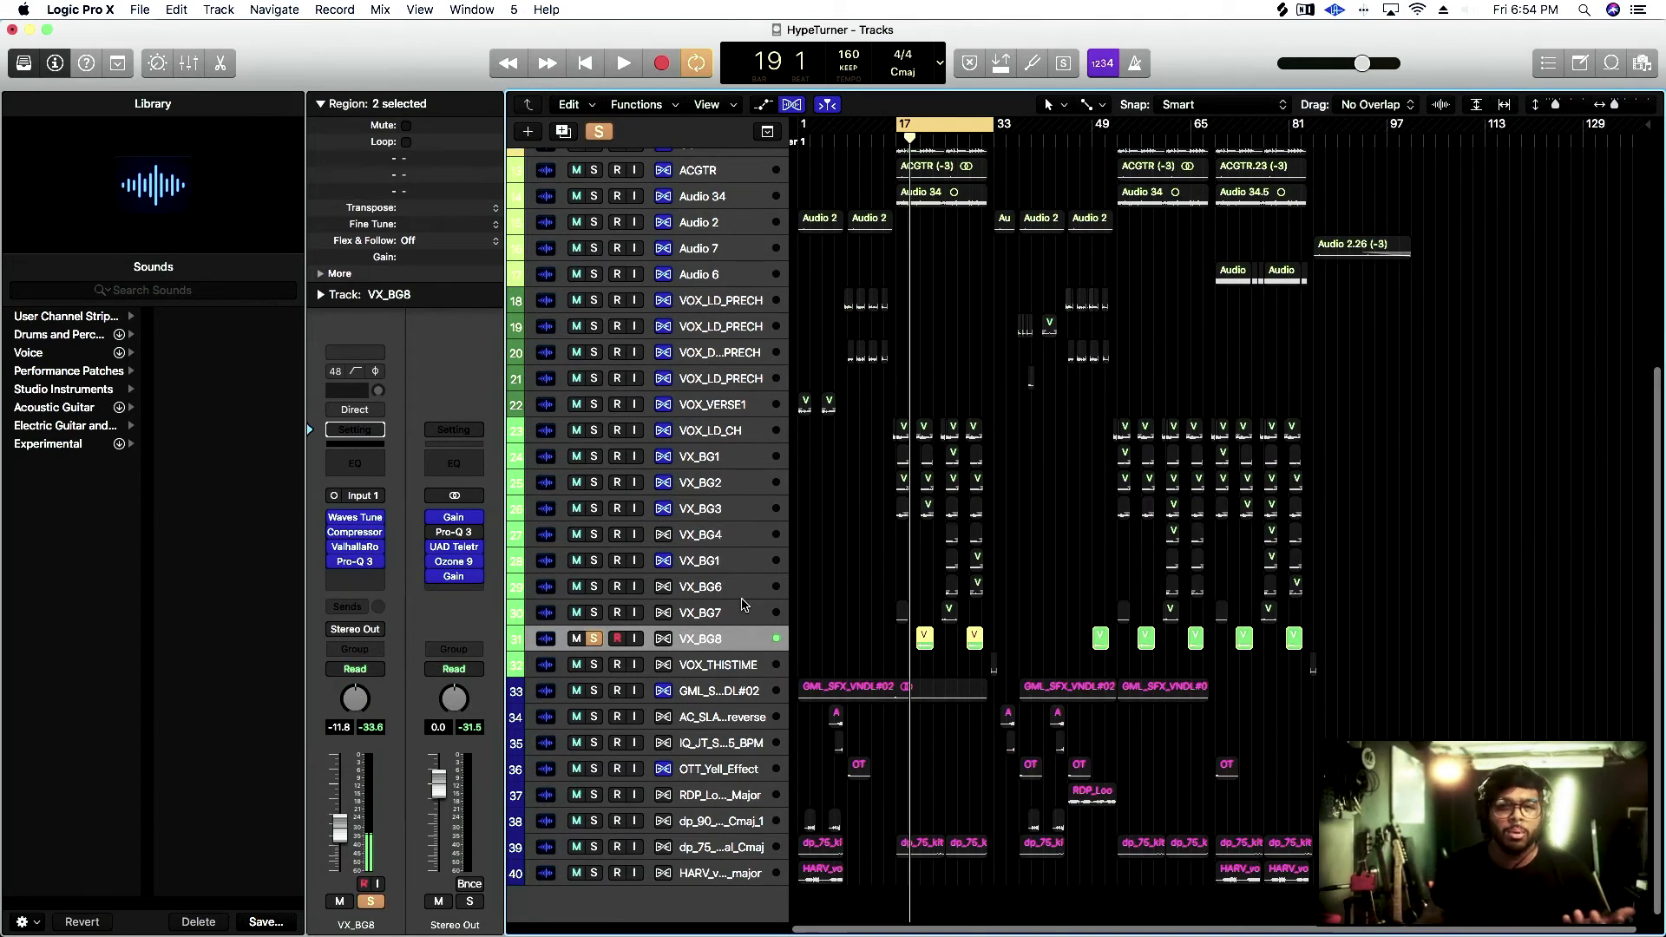
key("space")
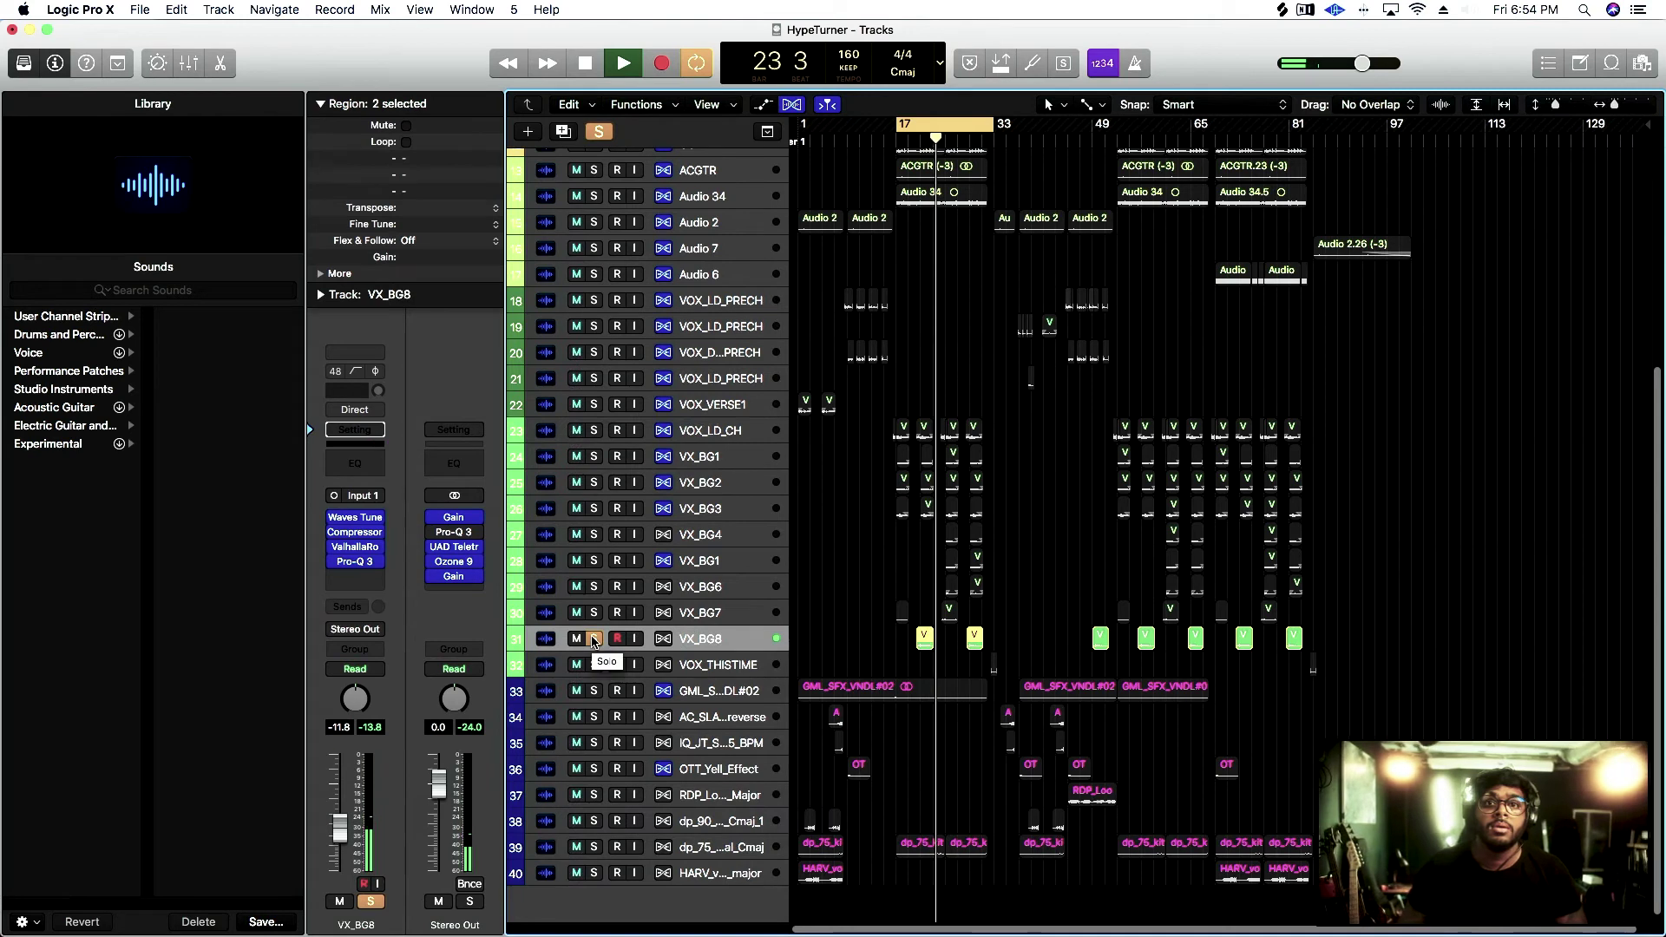
left_click(595, 639)
key("space")
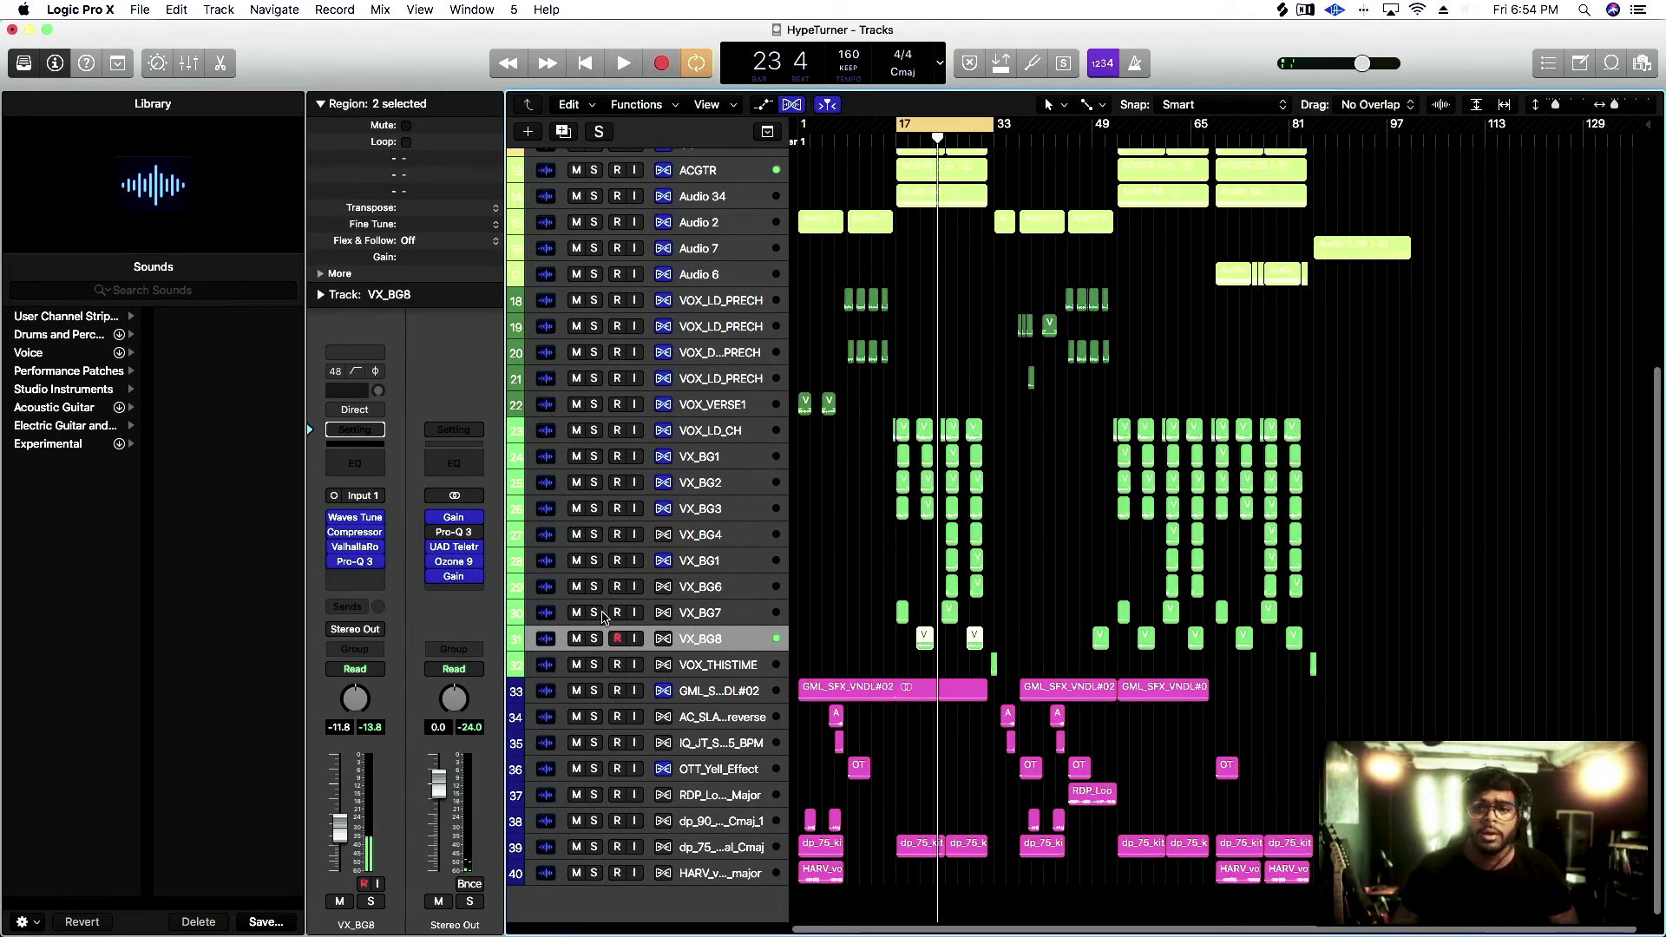
Solo VX_BG7 again and audition its second chorus region from about bar 25 with cycling off
left_click(597, 614)
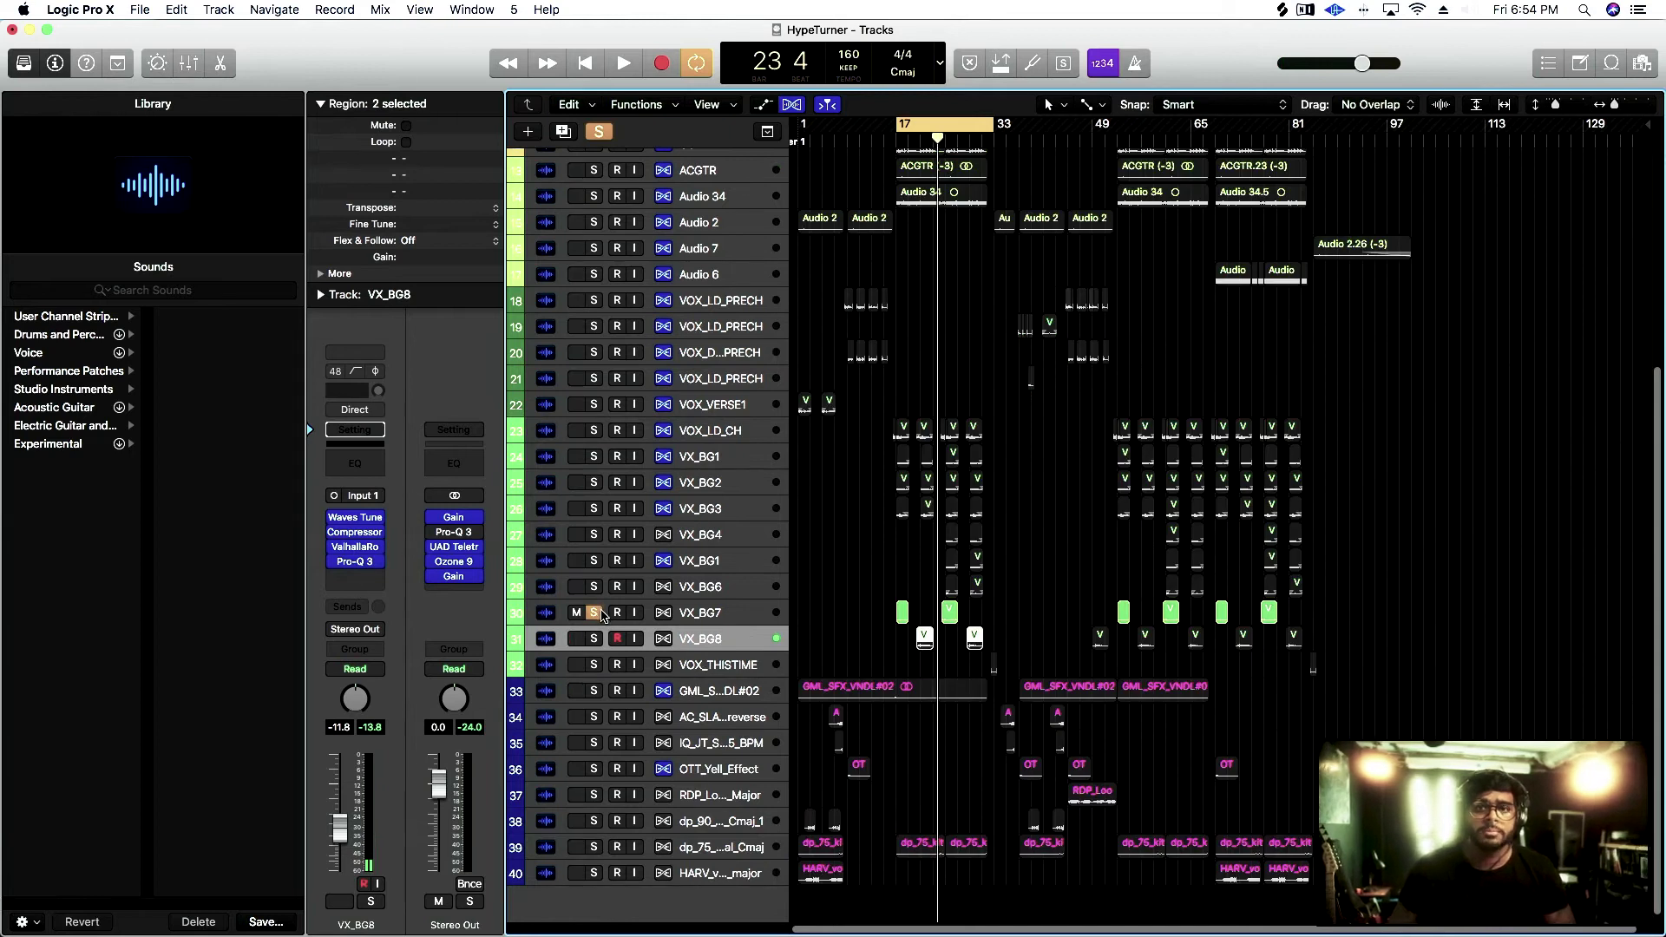
key("space")
key("space")
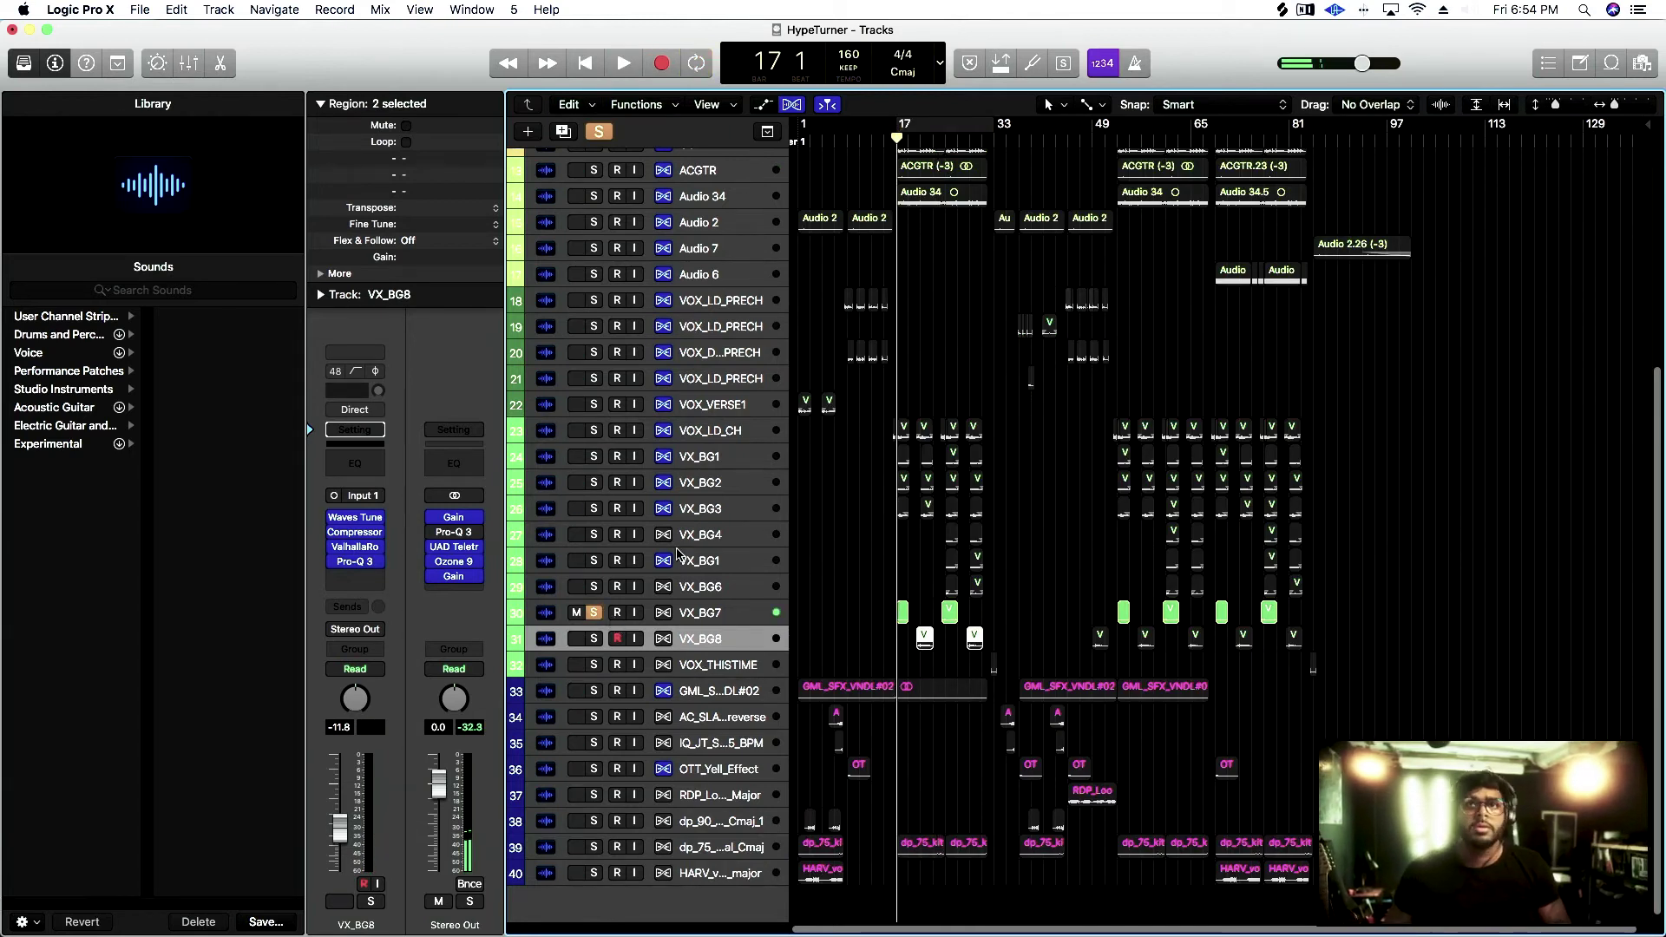
double_click(942, 140)
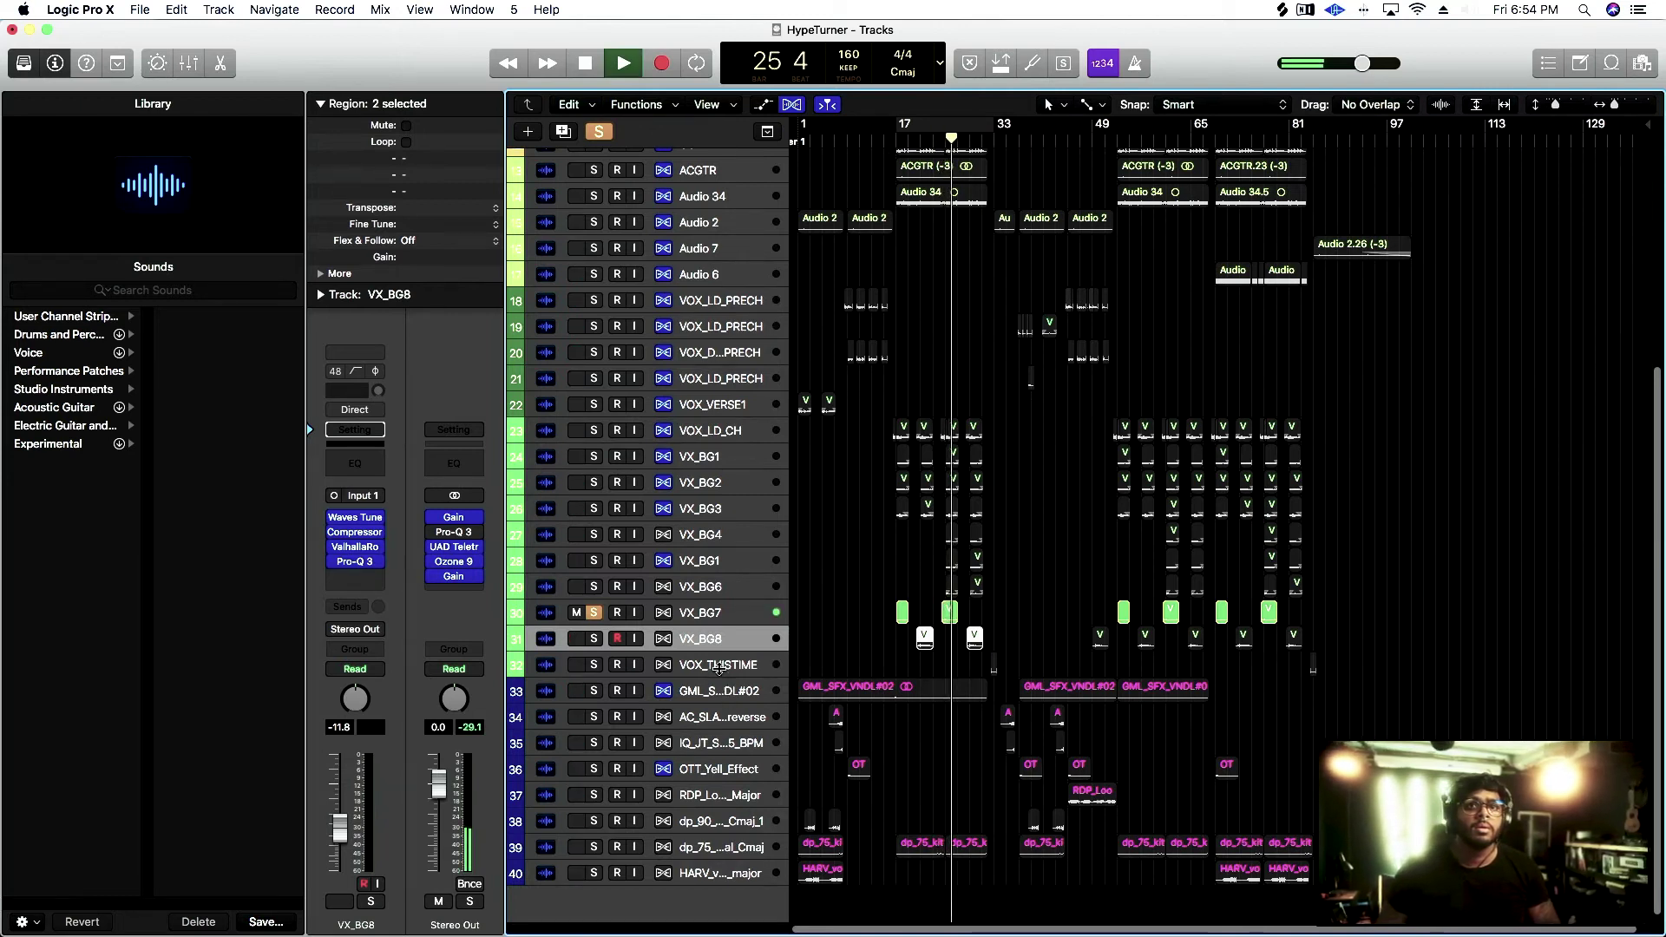
key("space")
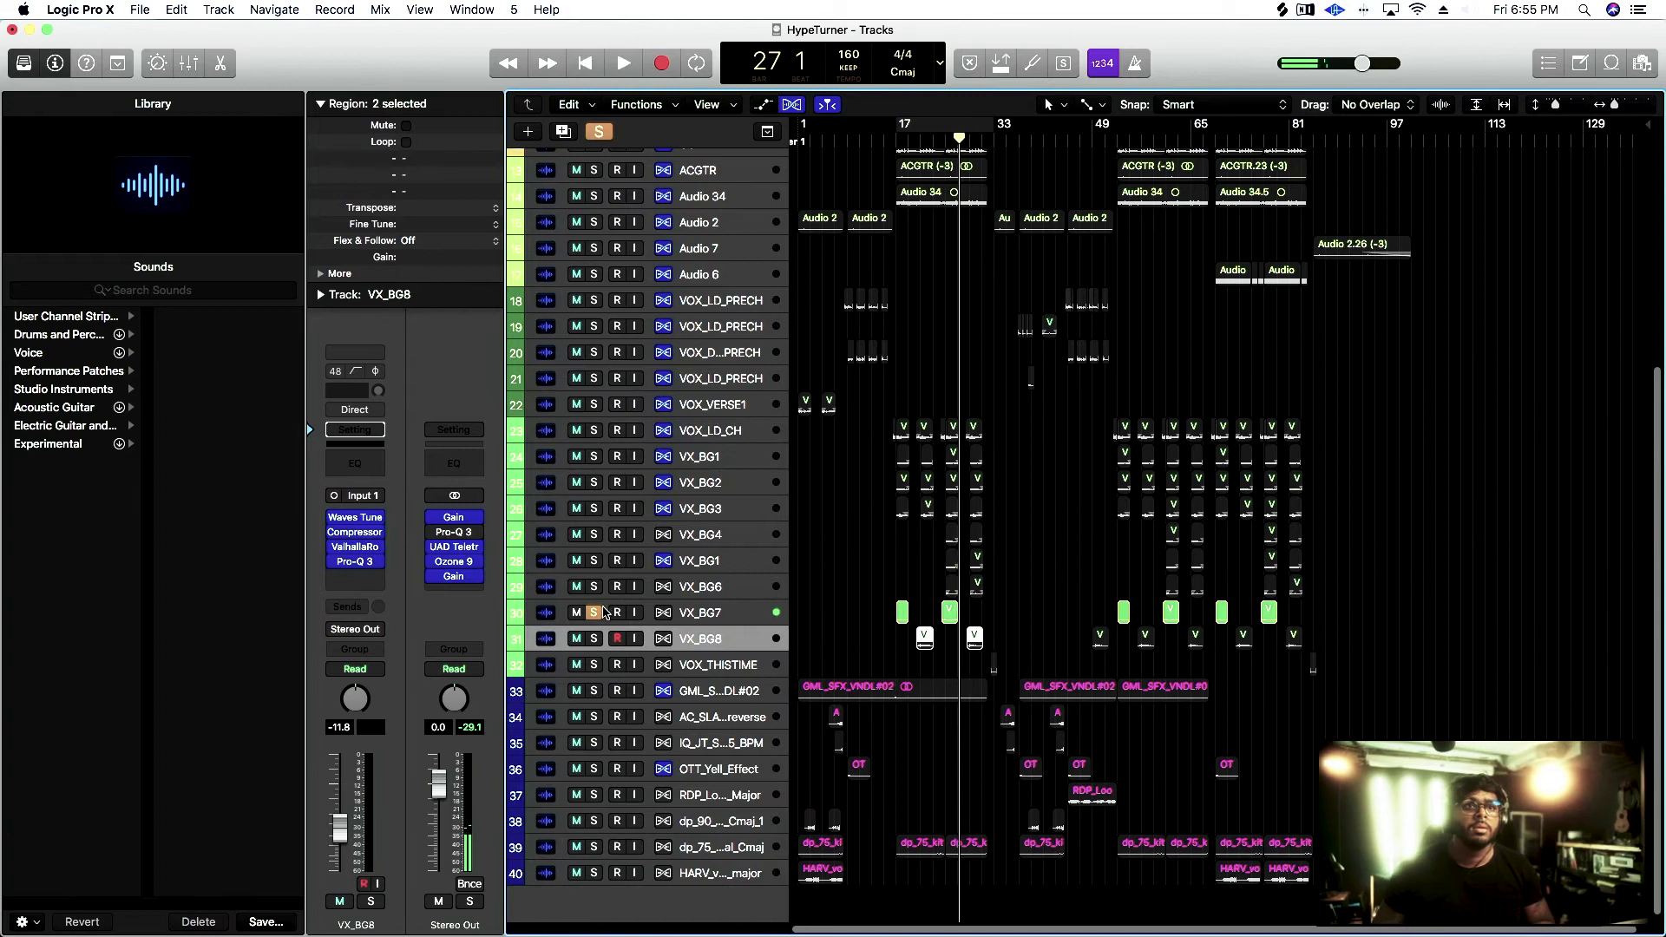
Solo track 28 VX_BG1 and VX_BG6 in place of VX_BG7, and cycle only the chorus's second half from bar 25
left_click_drag(597, 592, 601, 574)
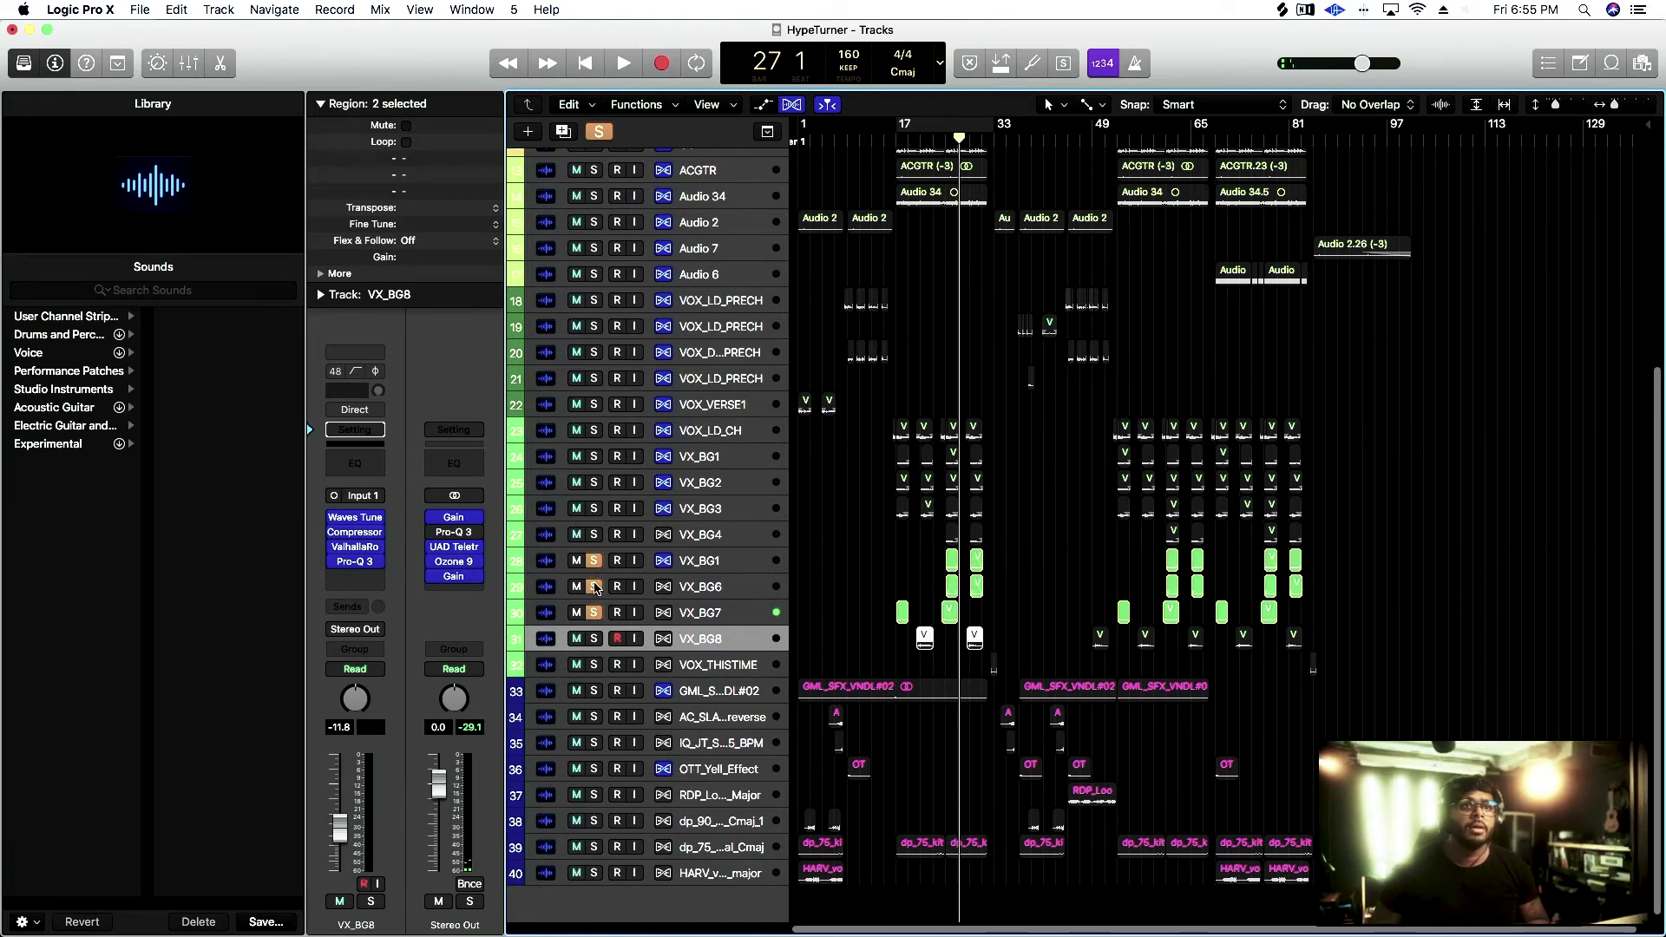
left_click(595, 607)
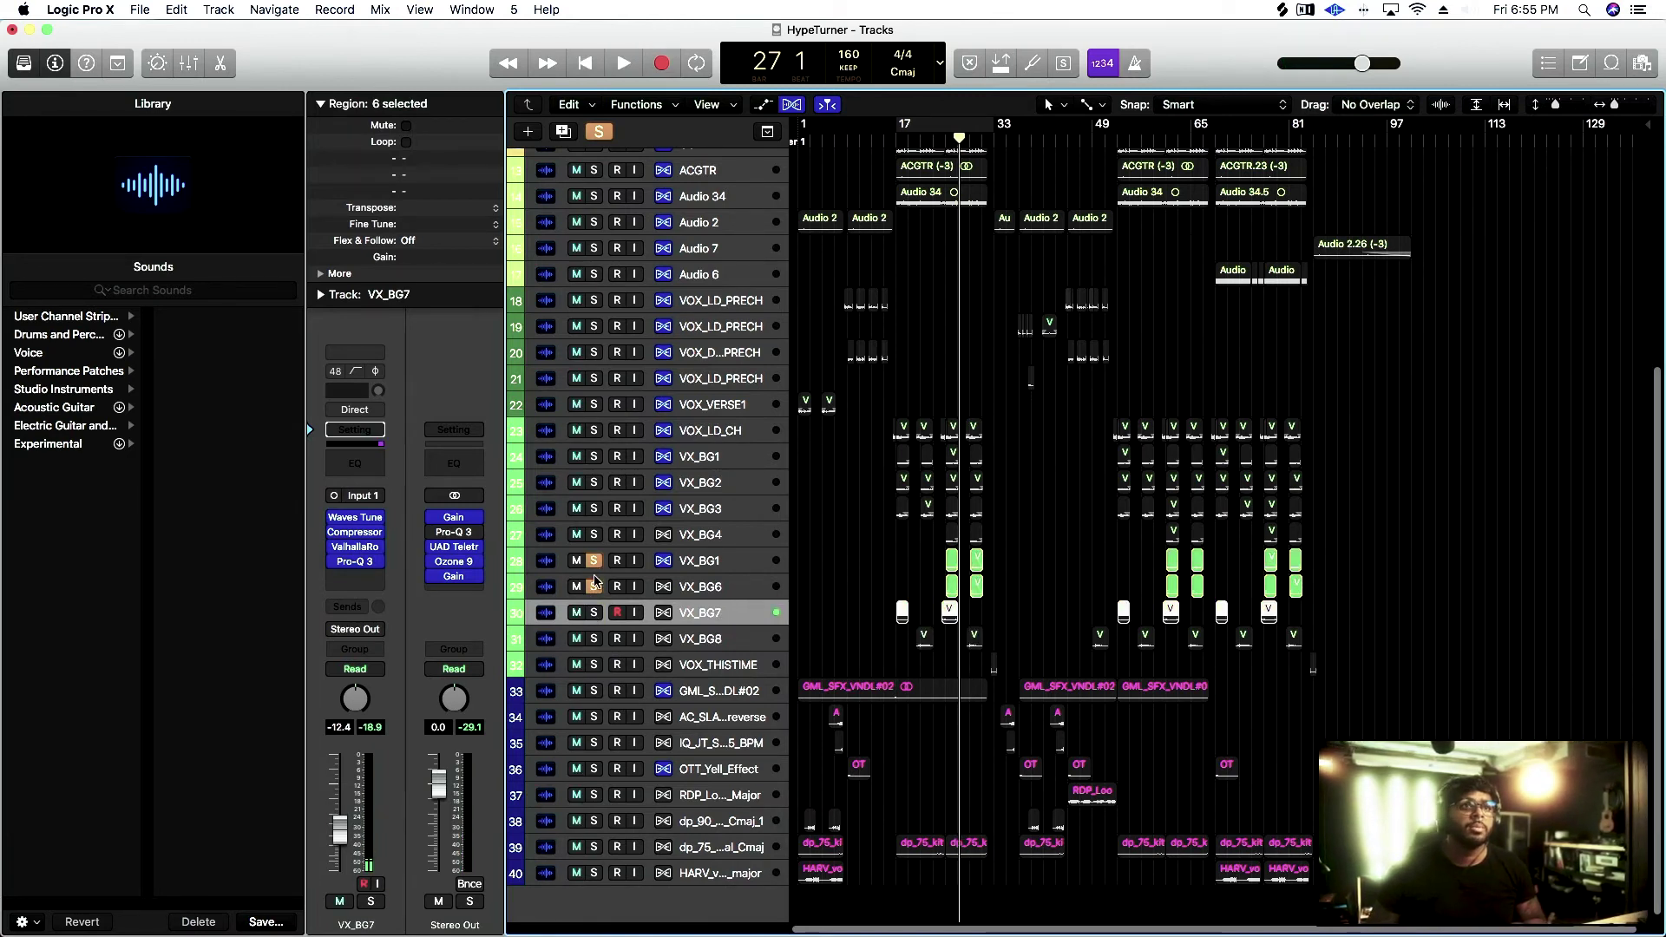
left_click(596, 533)
key("c")
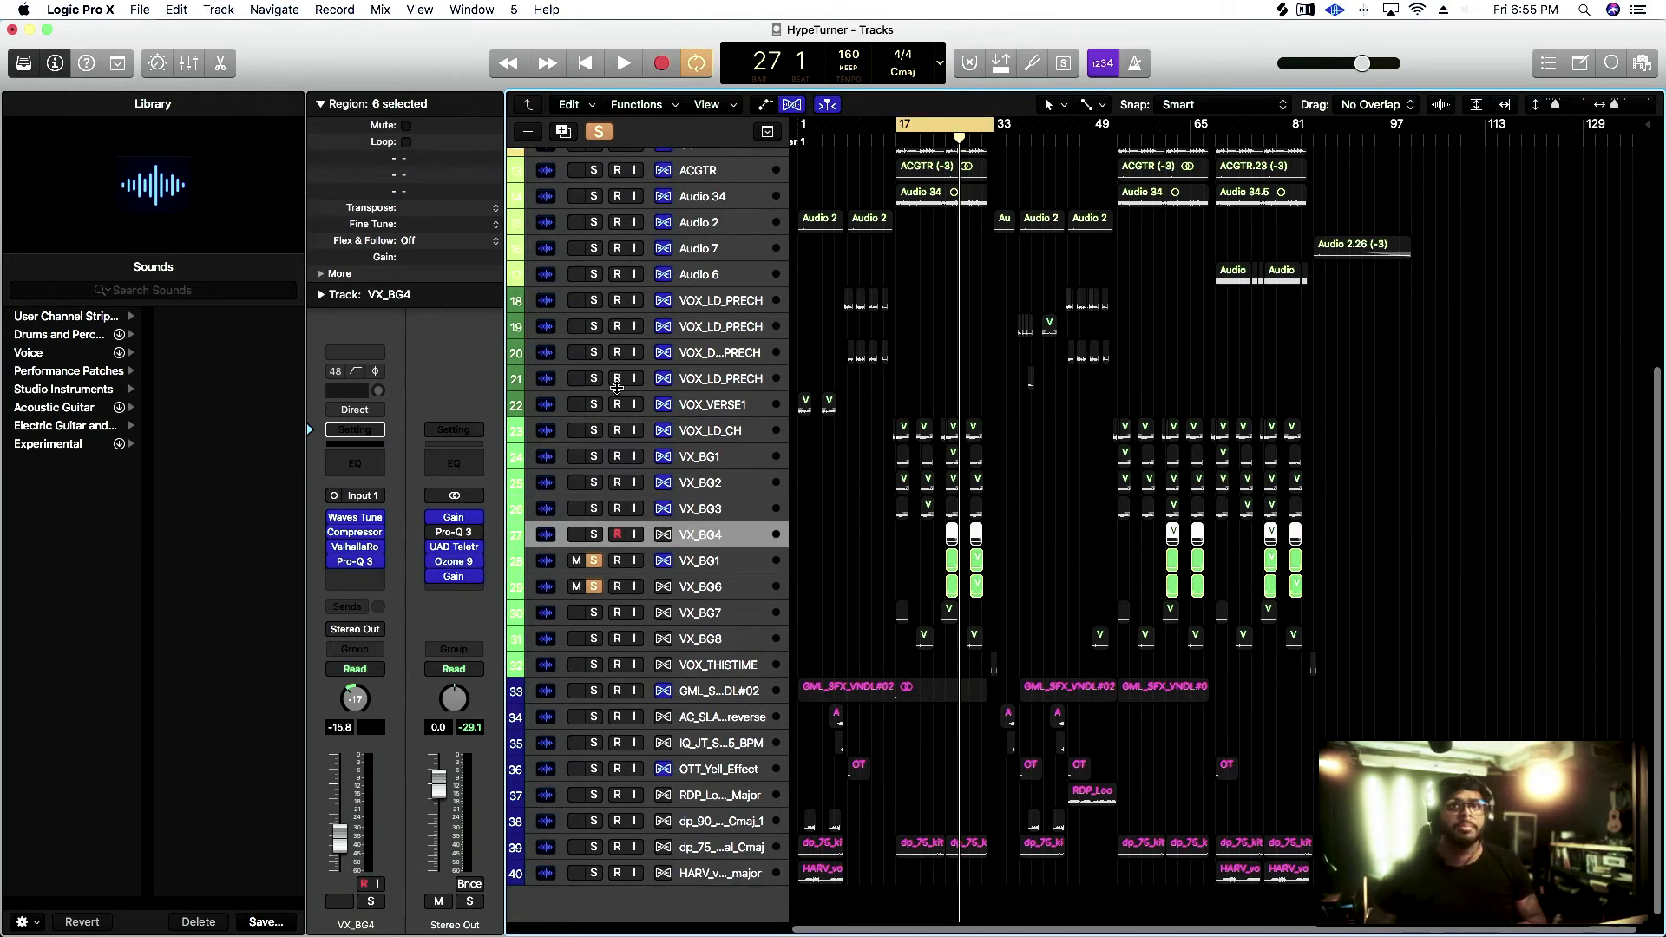
left_click_drag(898, 139, 948, 141)
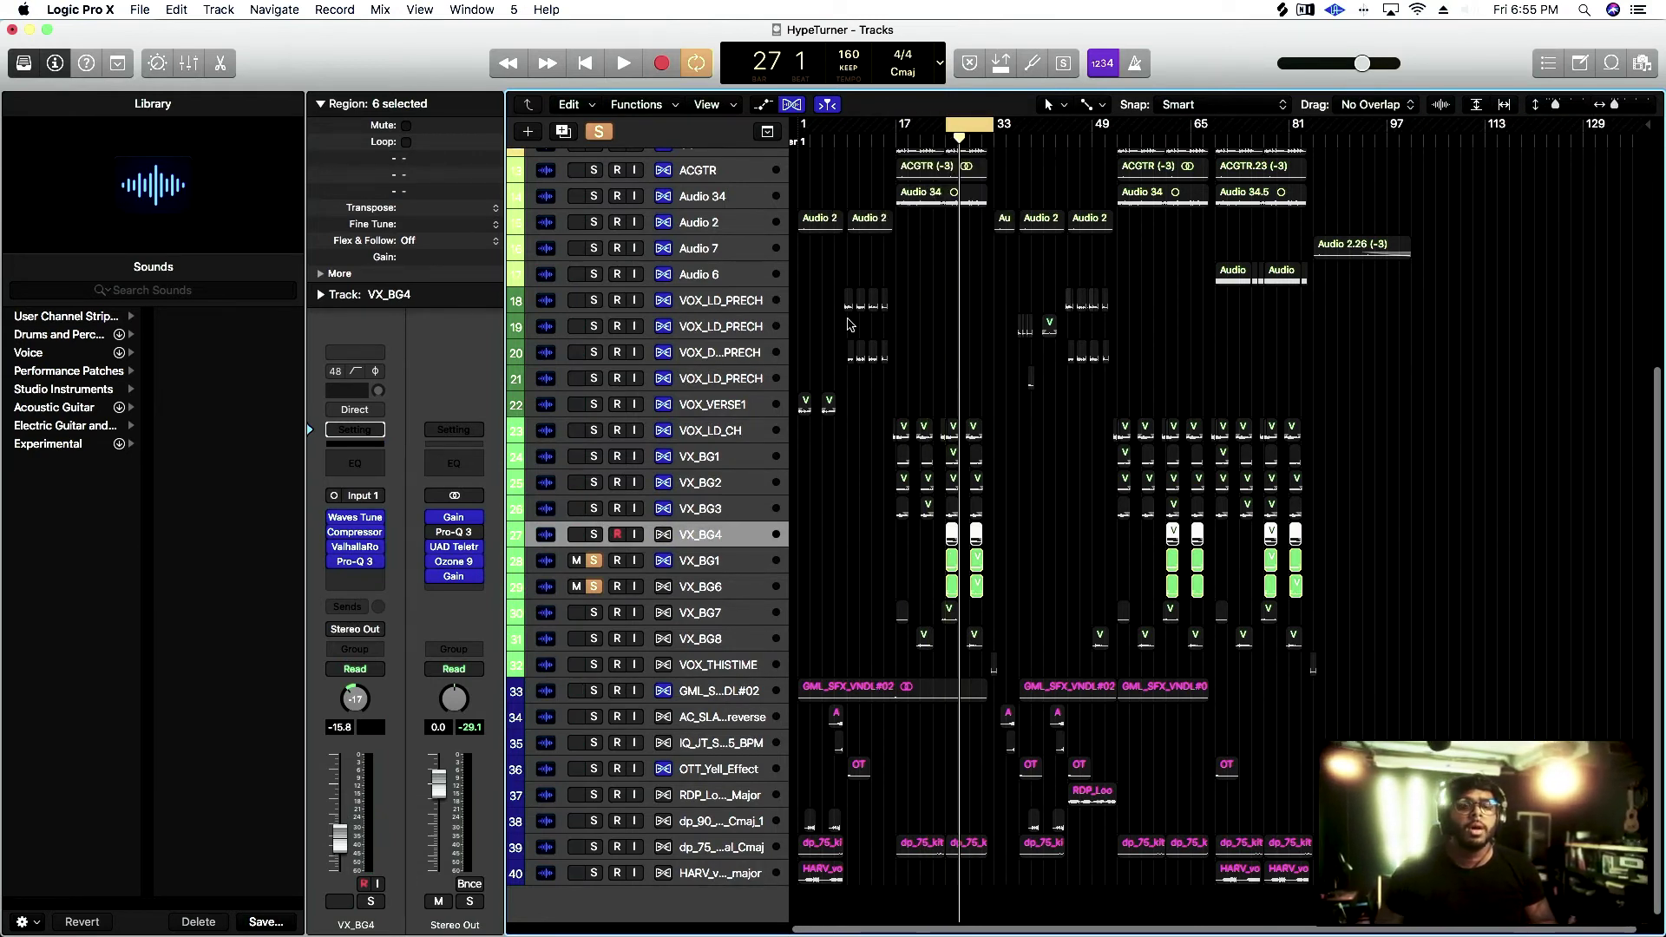
Solo VX_BG4 in place of track 28 VX_BG1 and VX_BG6, and audition it over the shortened cycle
left_click_drag(594, 561, 597, 587)
left_click(595, 538)
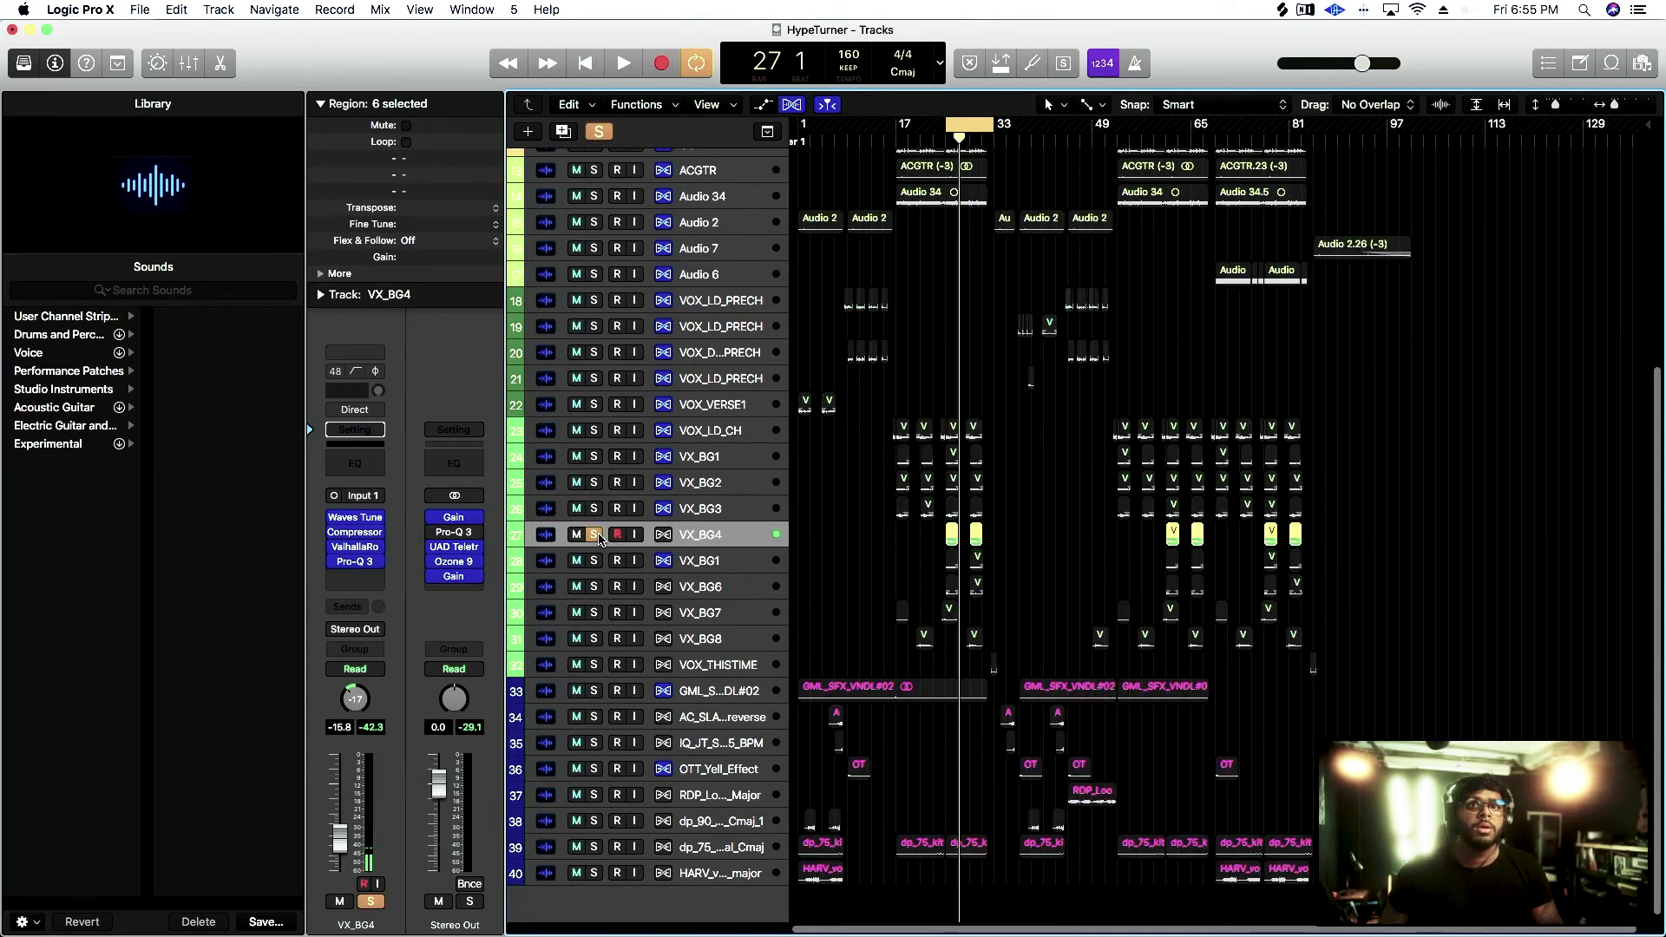
key("space")
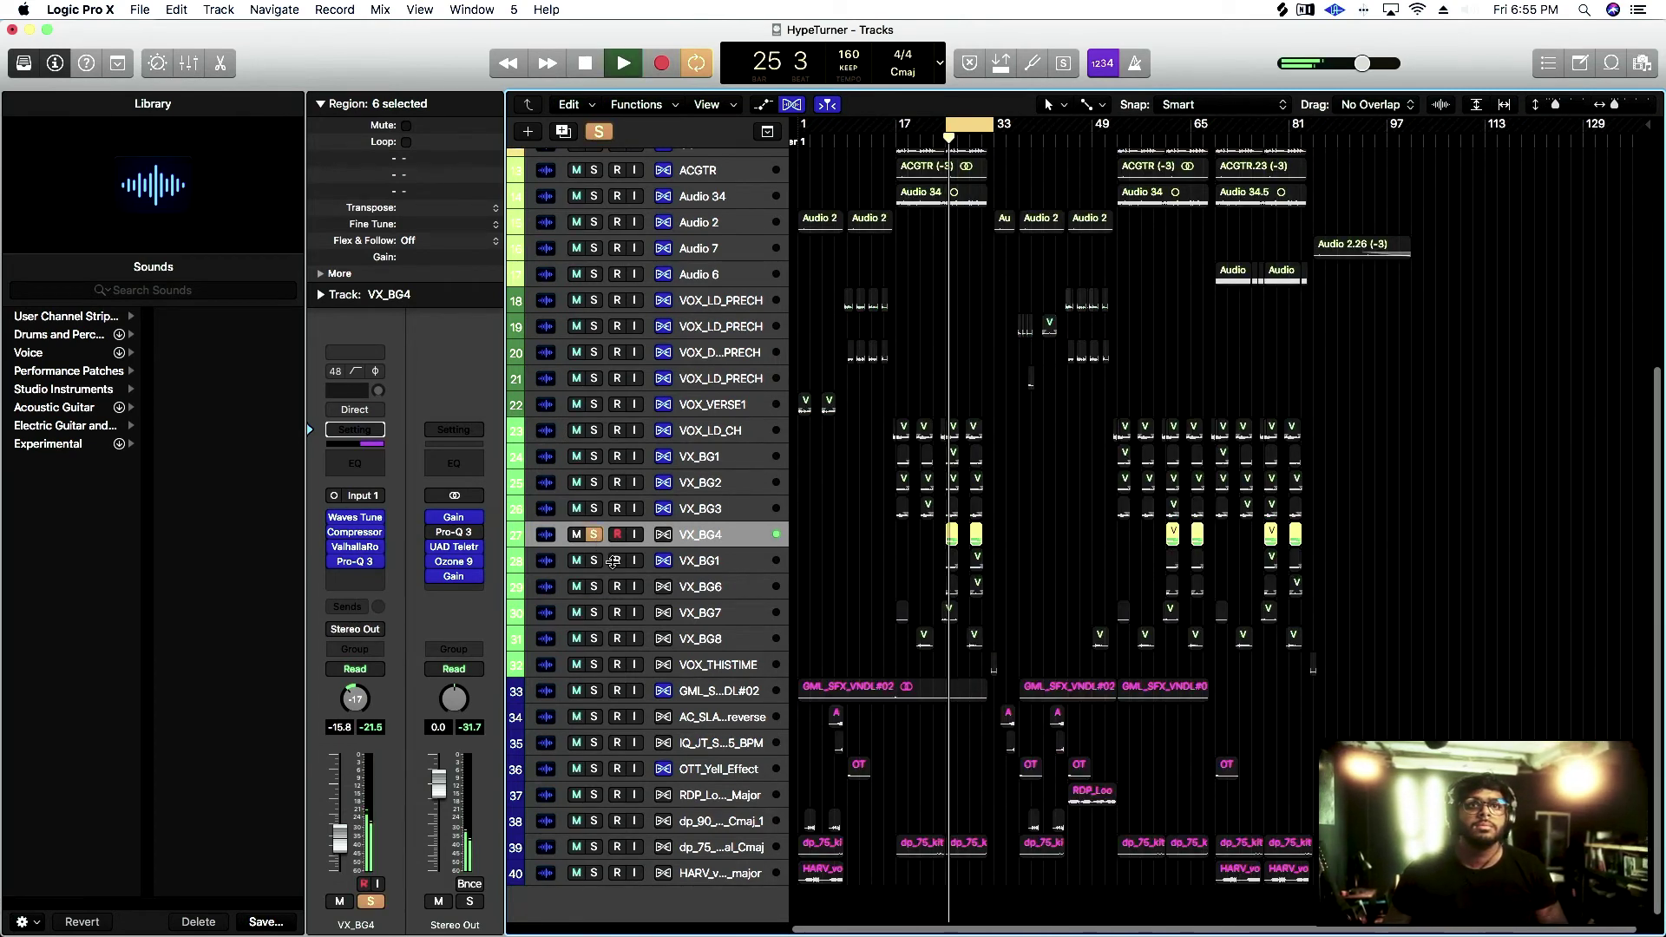
left_click(698, 538)
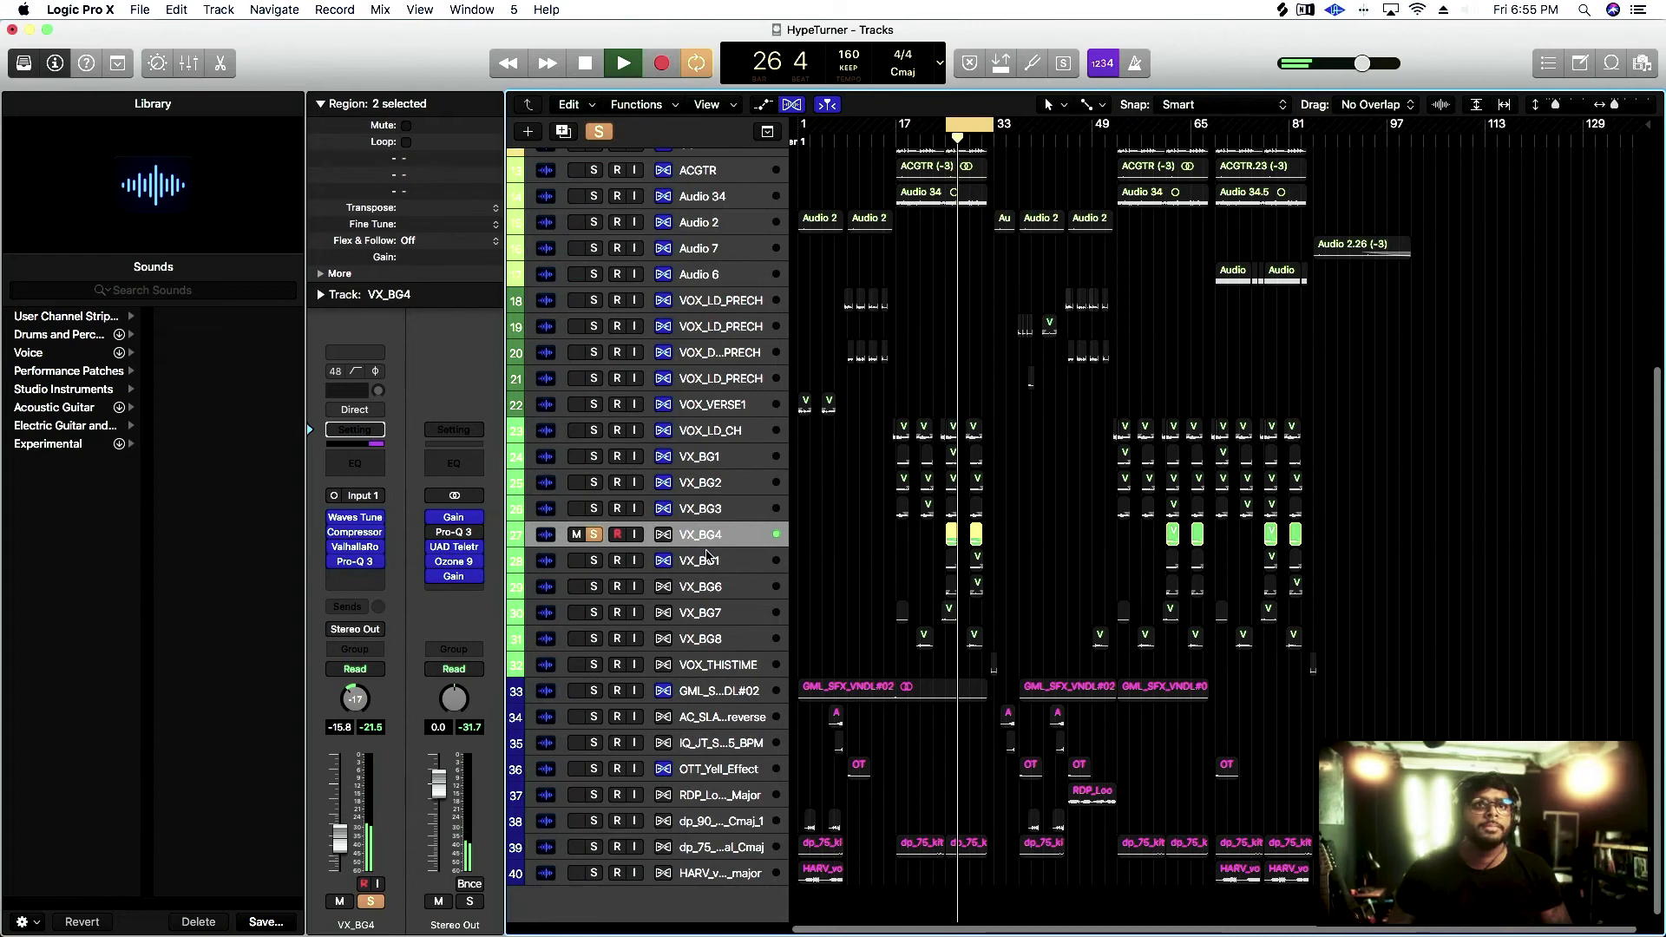
Show the channel strip of track 28 VX_BG1, solo it in place of VX_BG4, and audition it
left_click(713, 562)
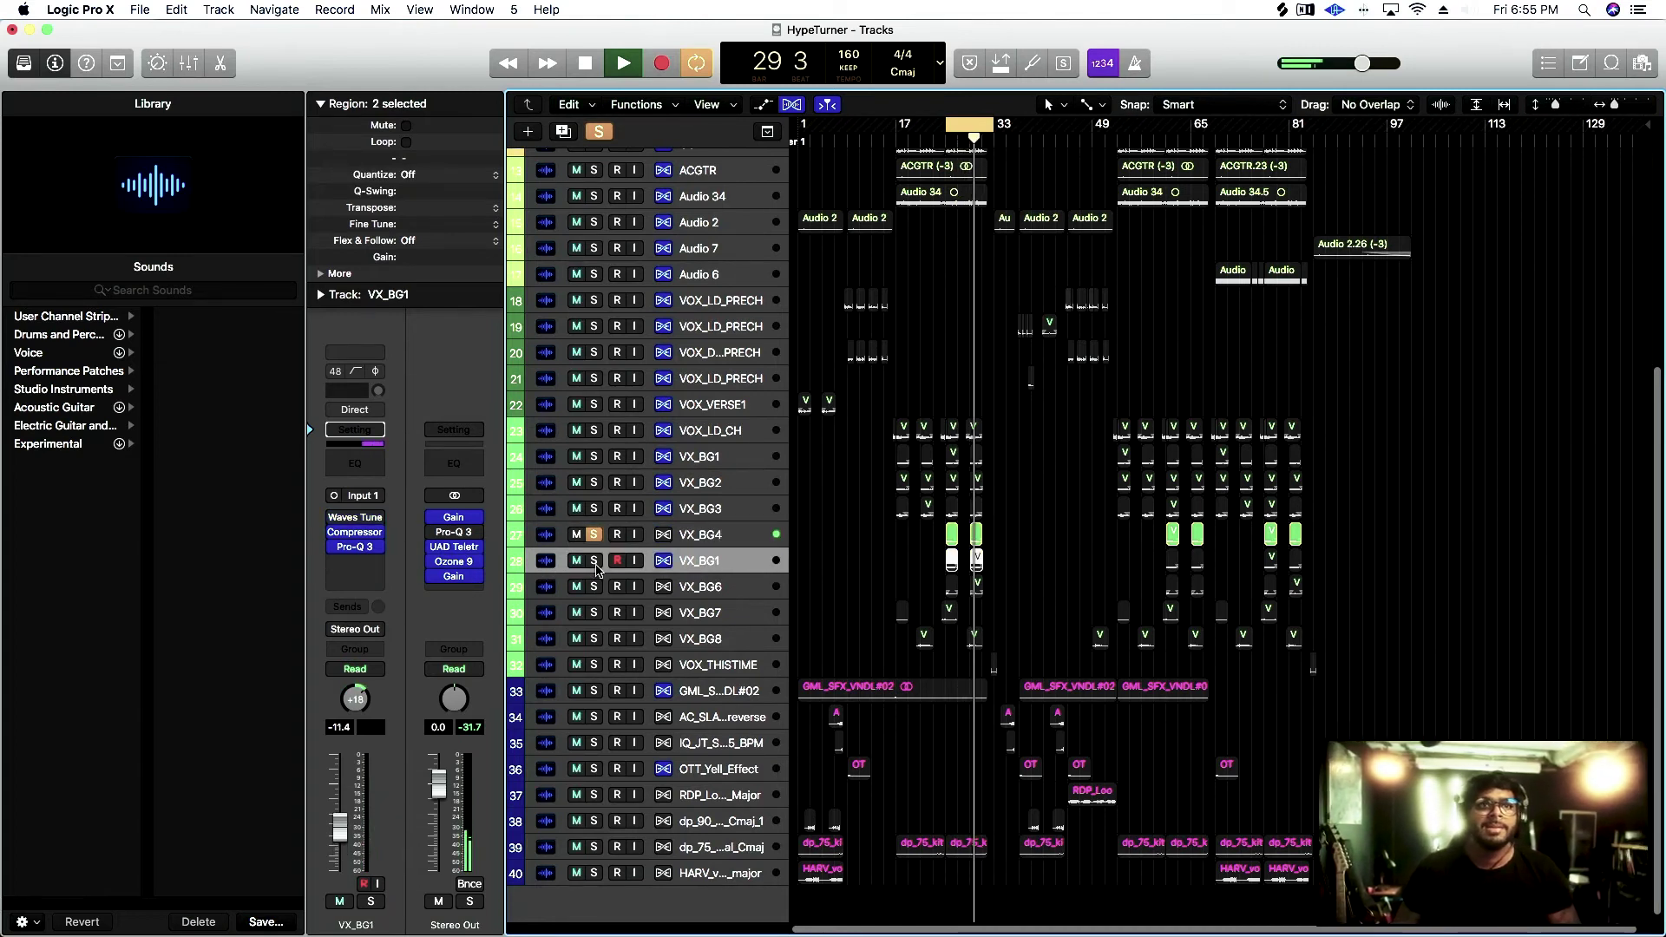
key("space")
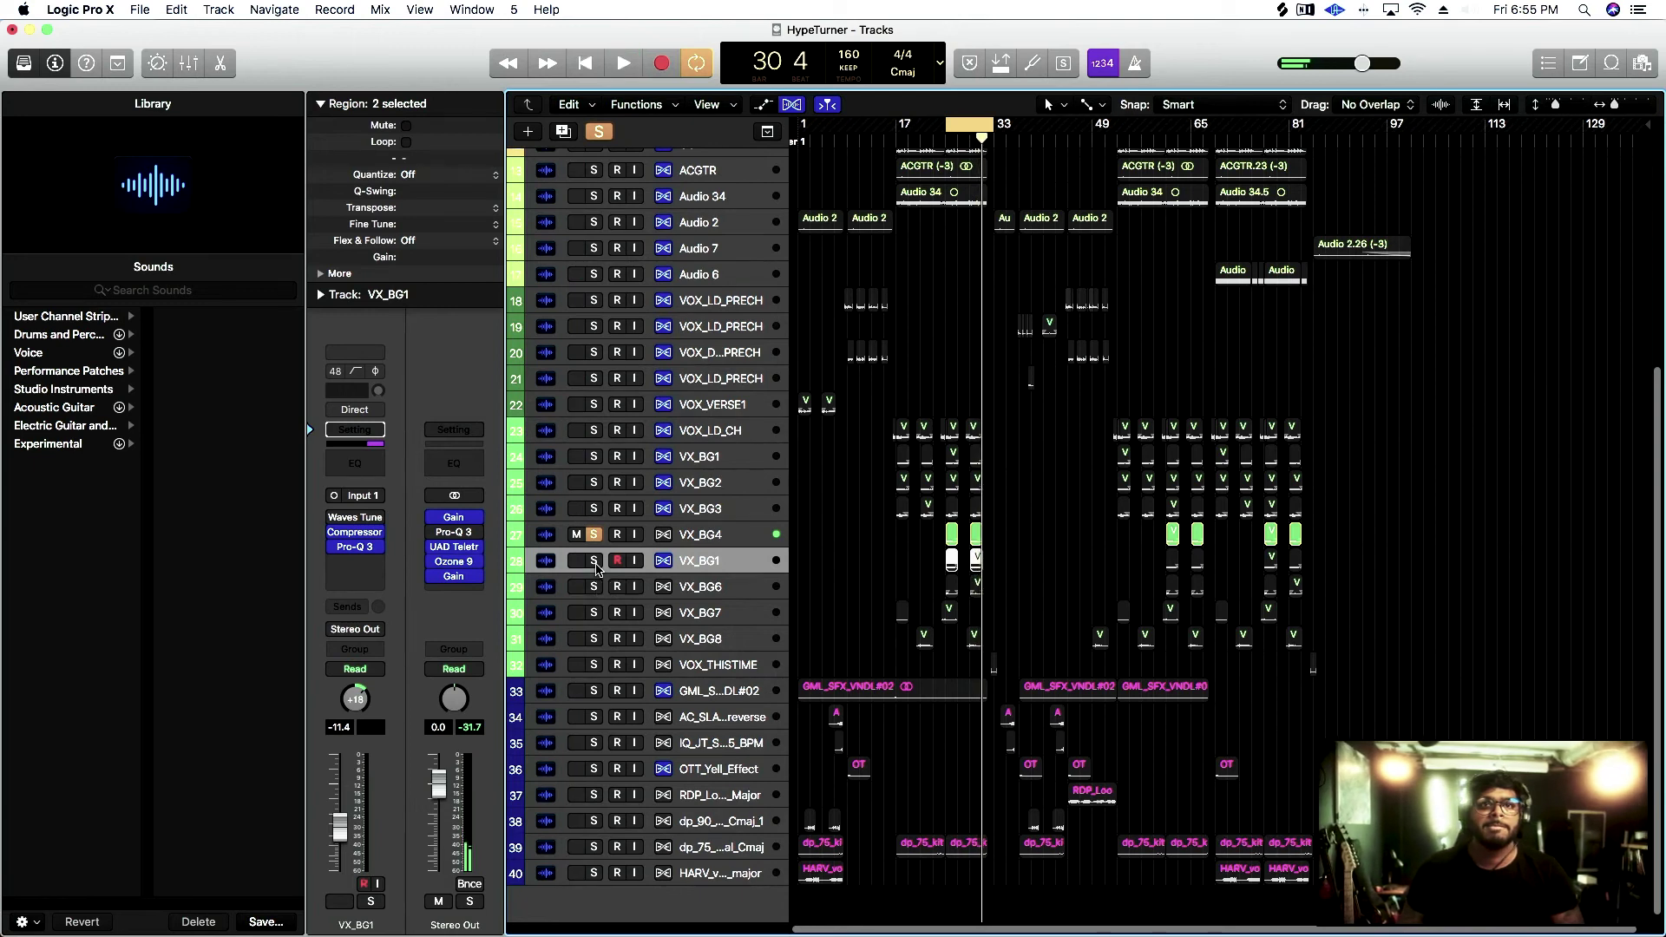
left_click(595, 561)
left_click(594, 535)
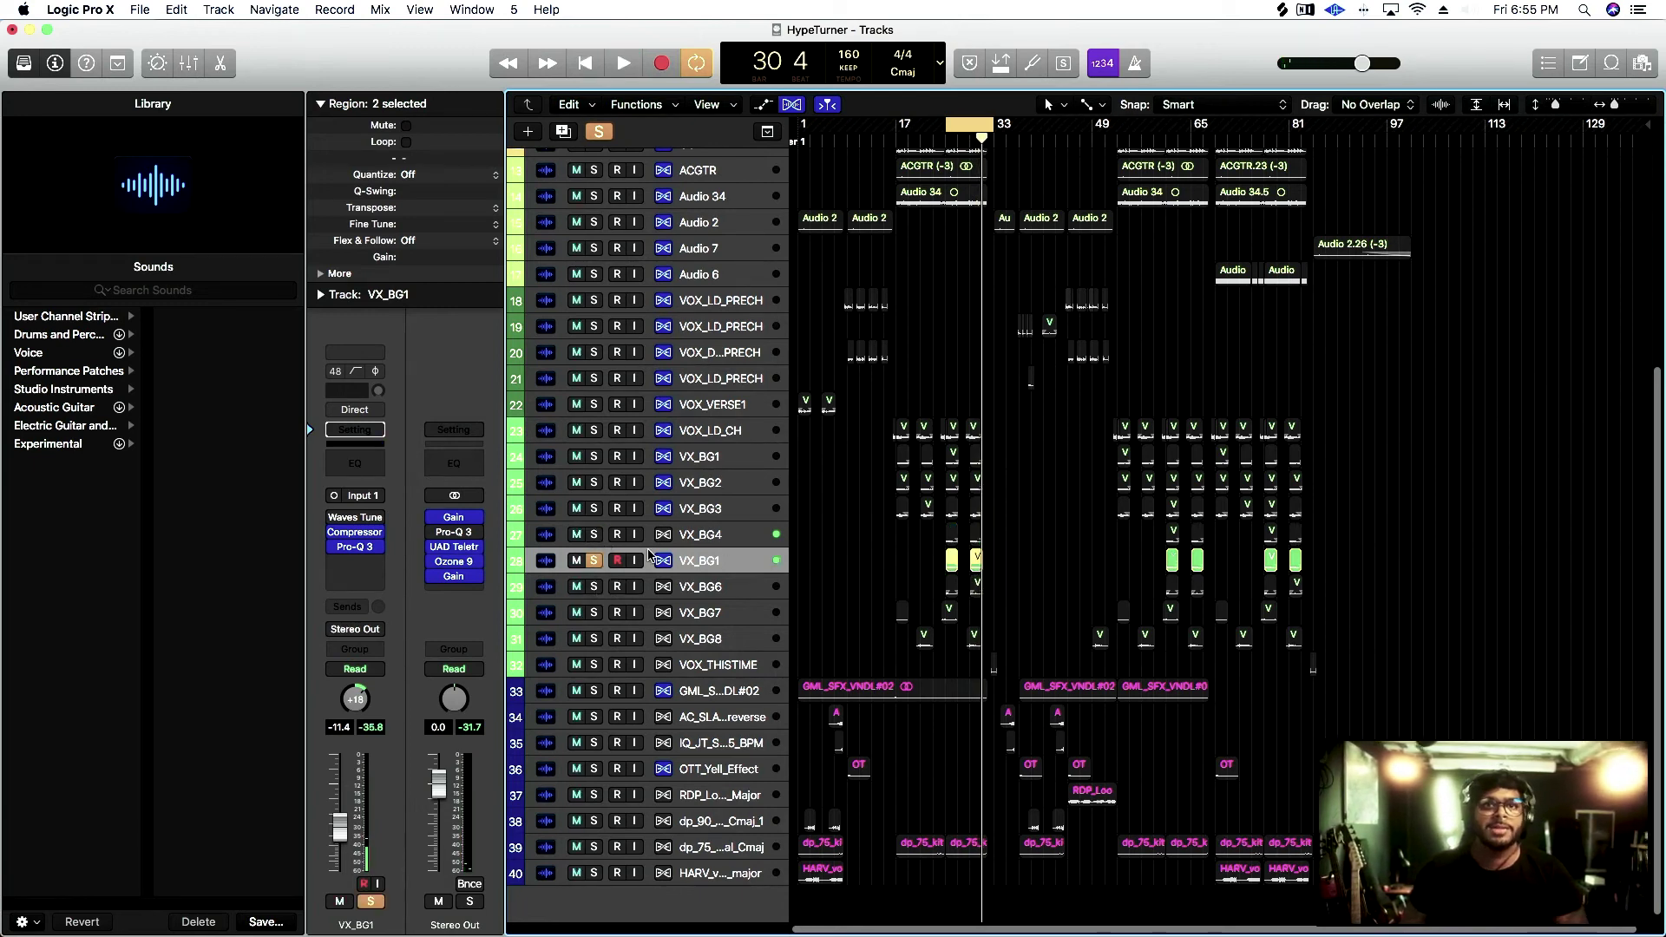
key("space")
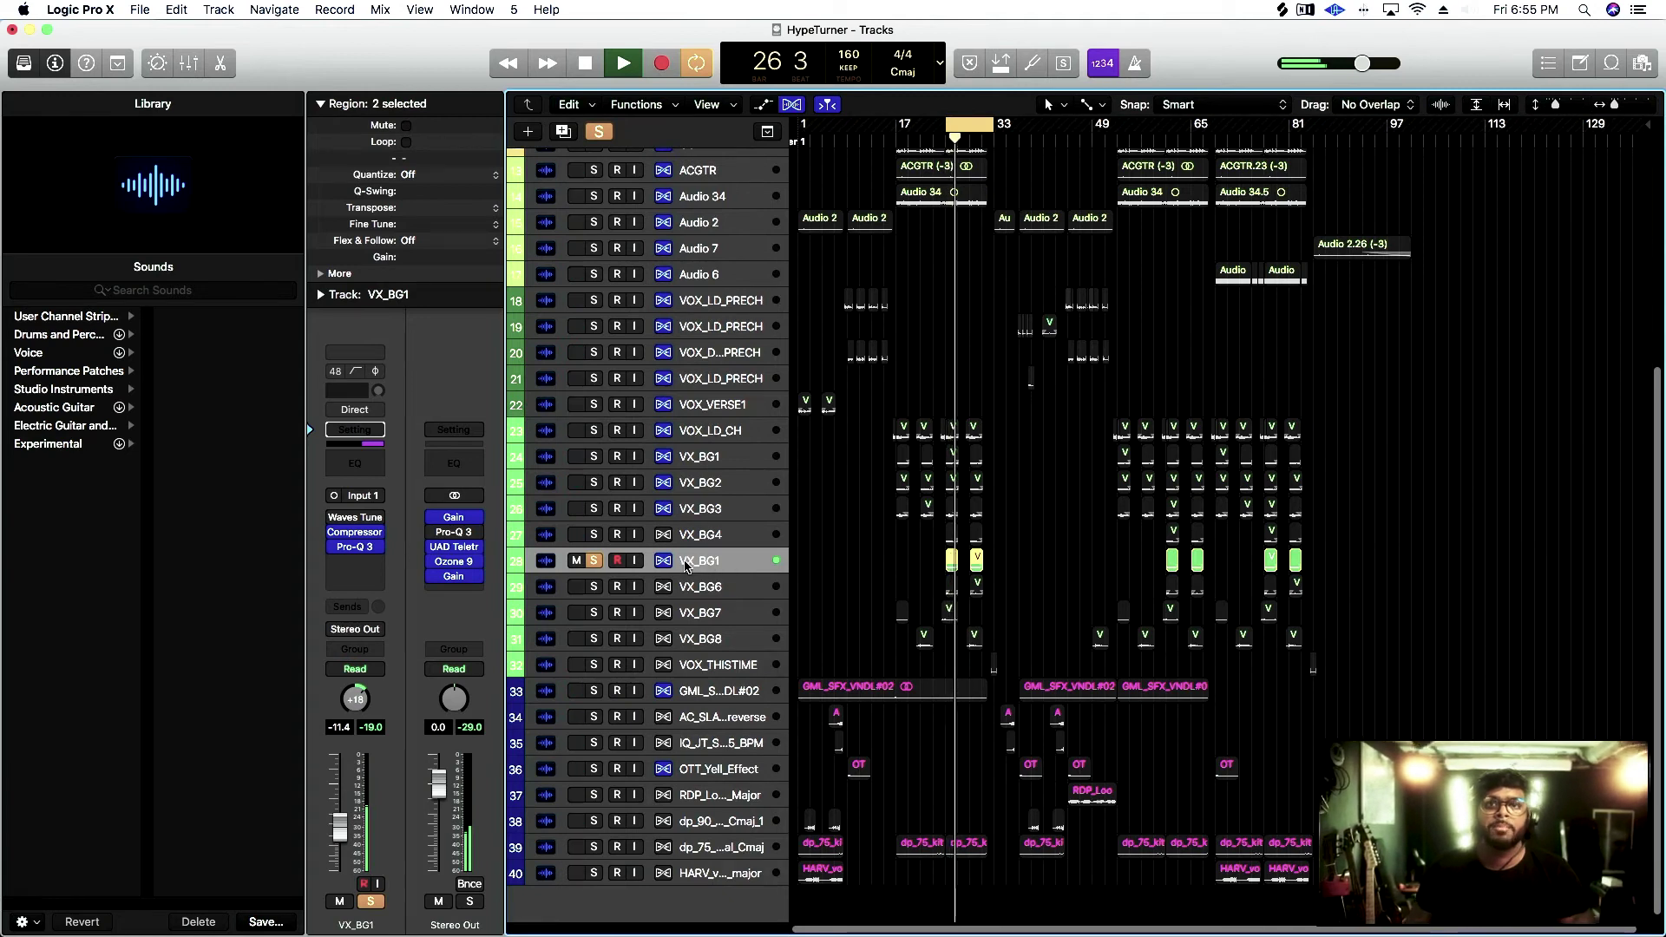
key("space")
Solo VX_BG6 in place of track 28 VX_BG1 and audition it, first alone and then with VX_BG8 added
left_click(594, 588)
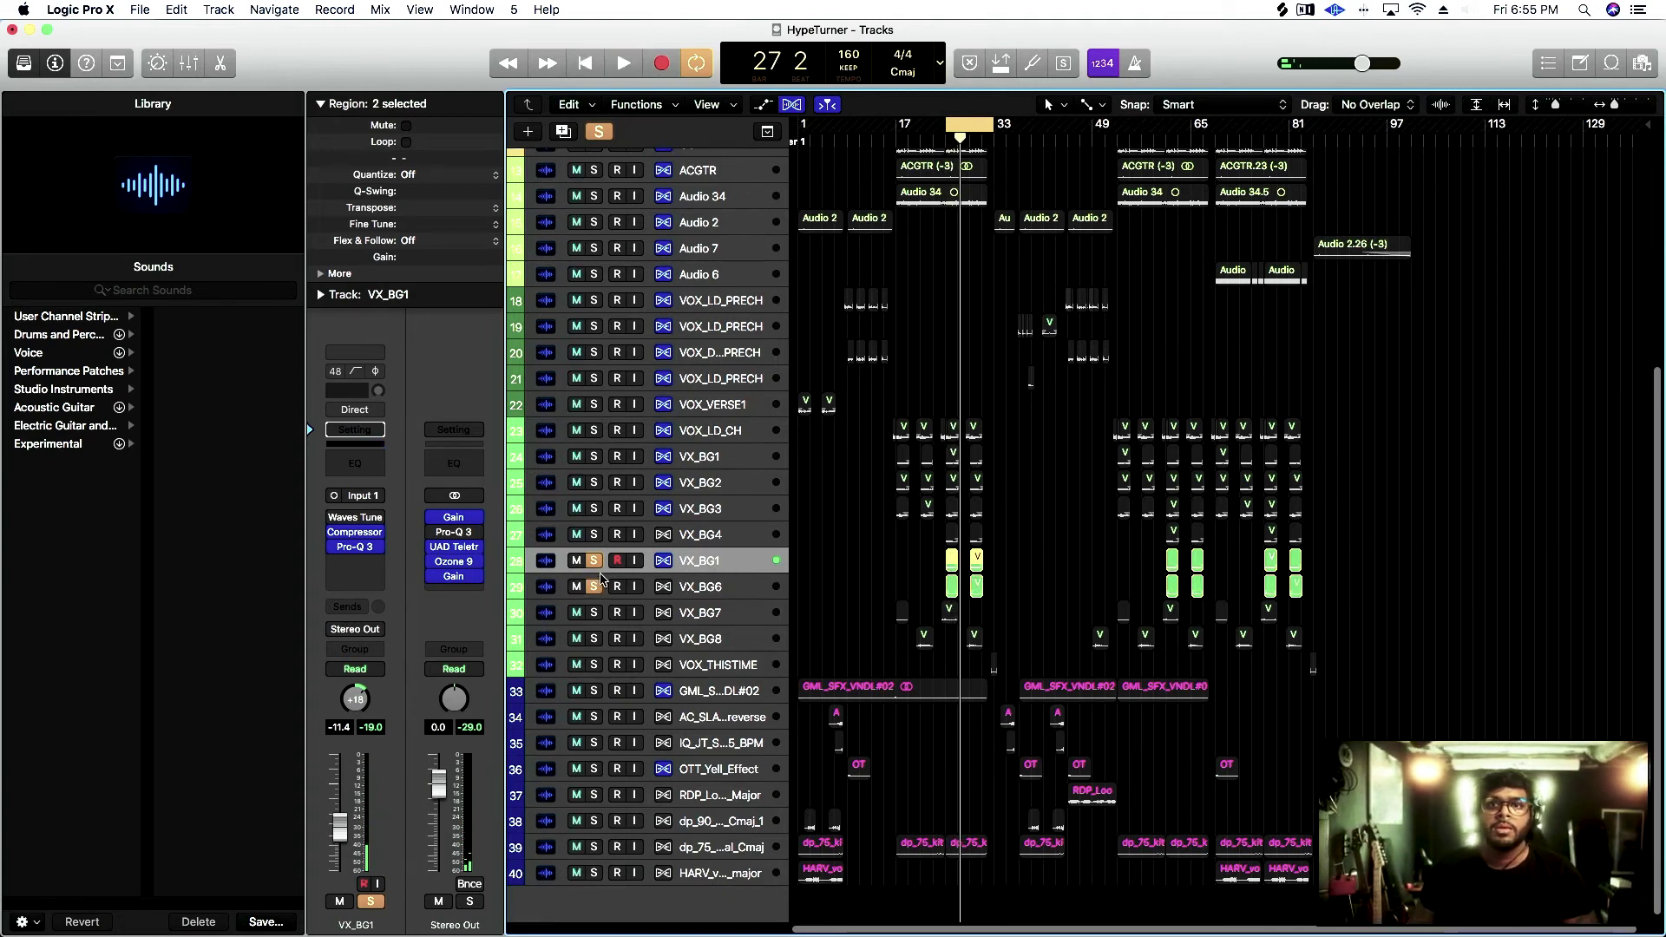
left_click(597, 562)
key("space")
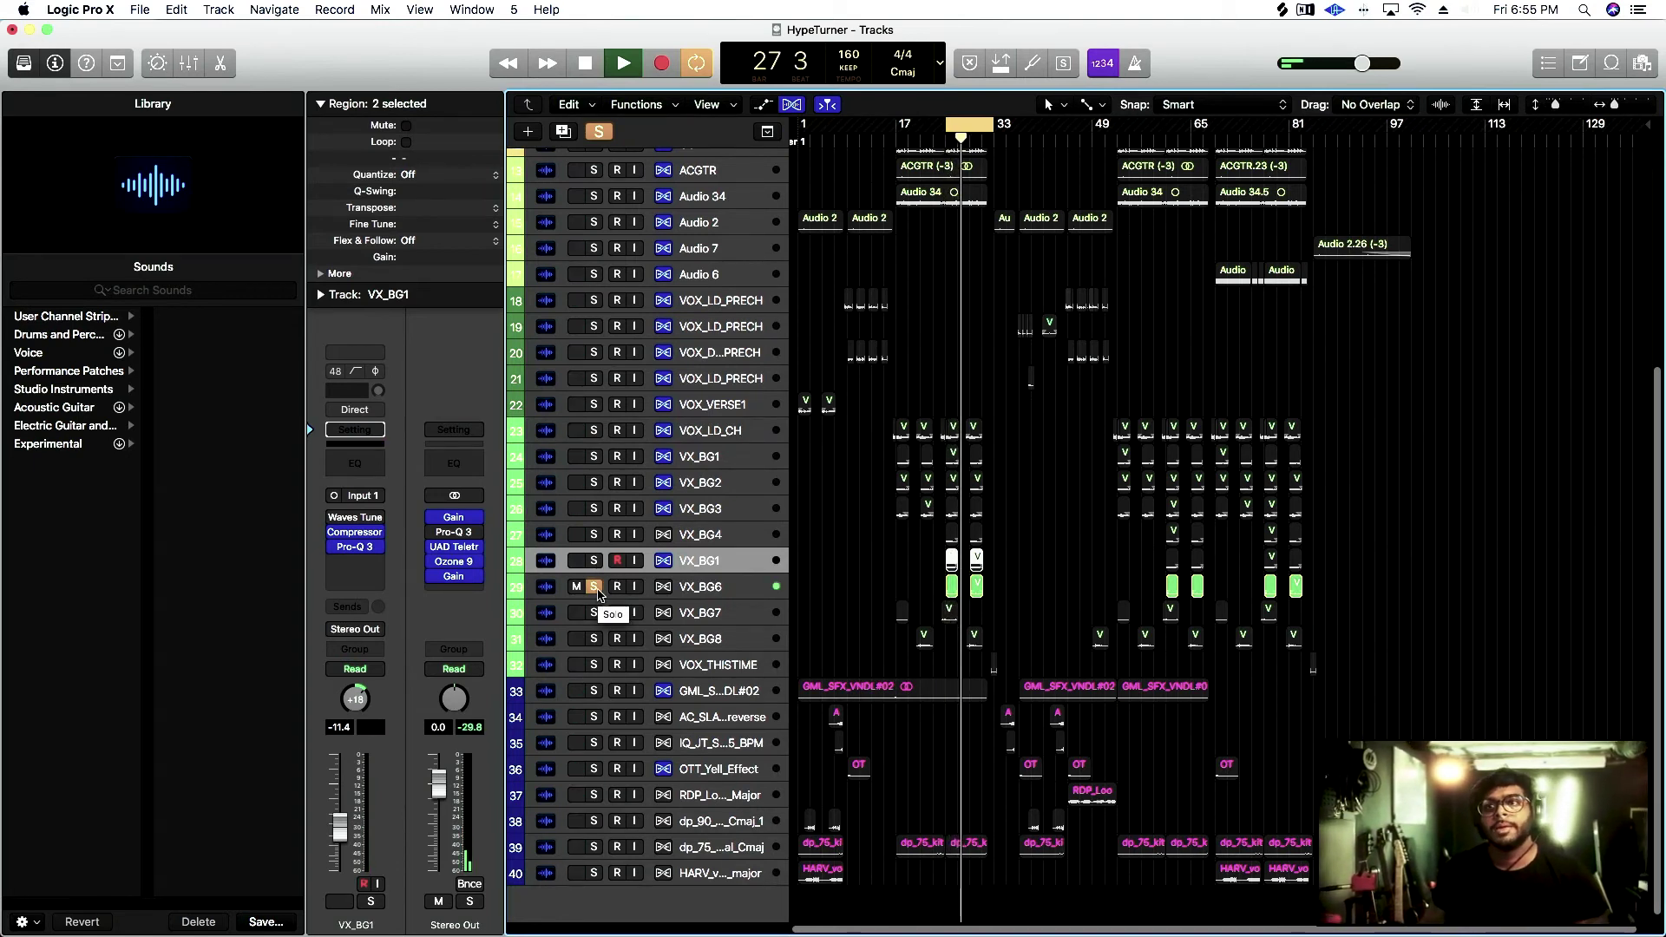
left_click(594, 639)
key("space")
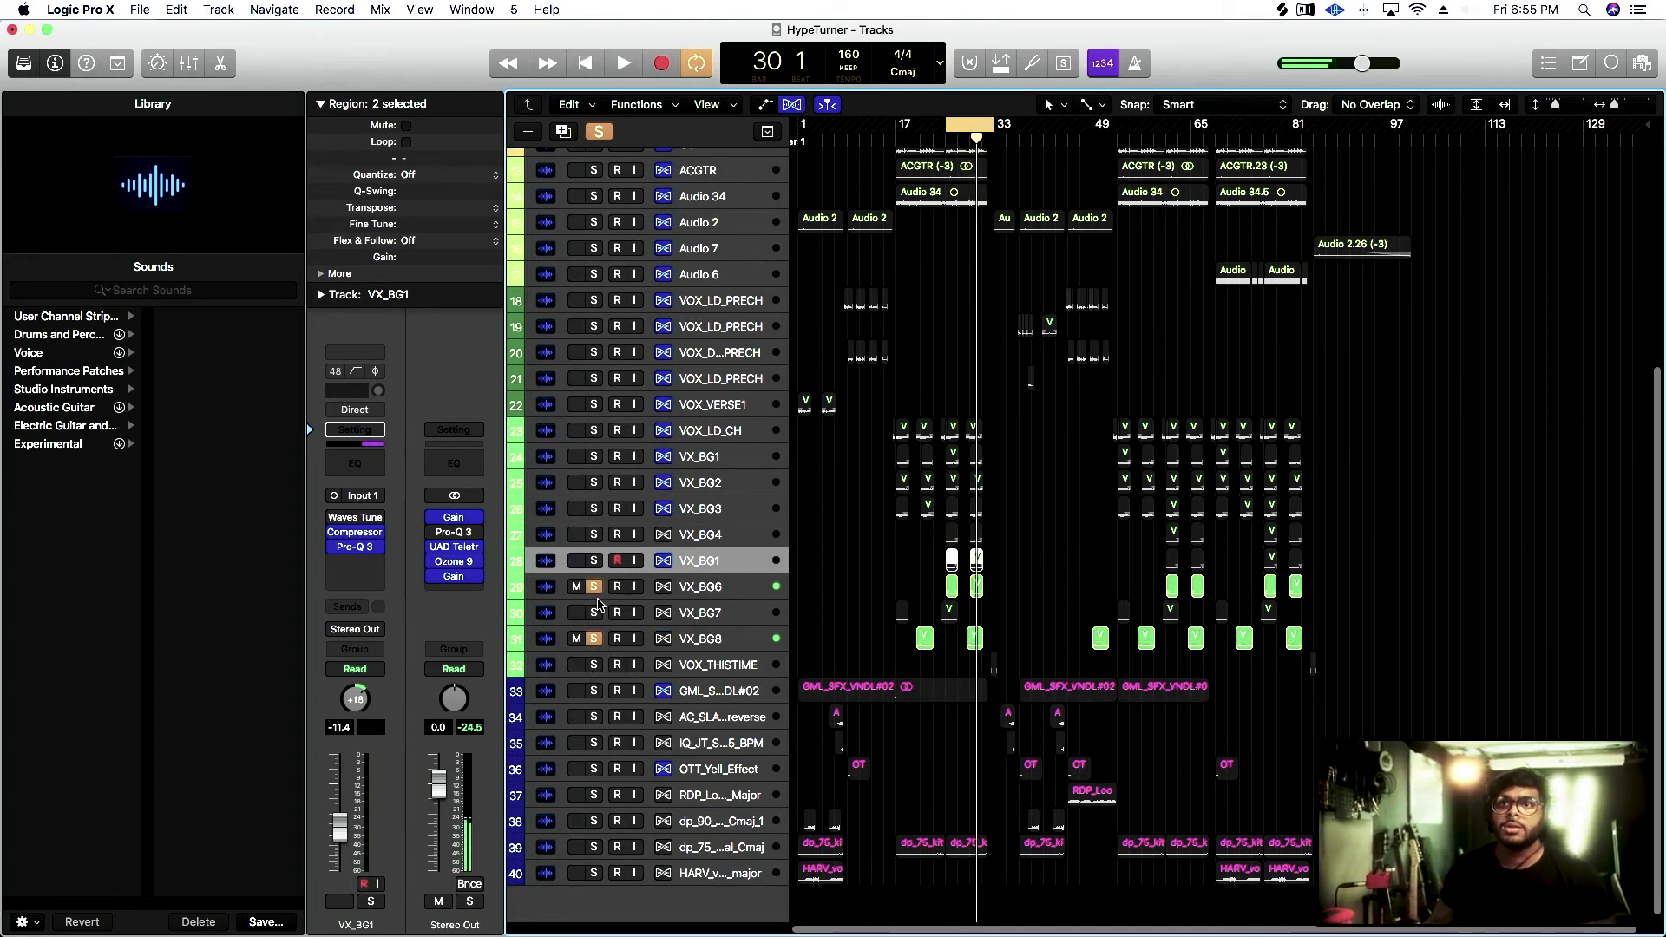
Solo all the chorus background vocals on tracks 24 to 31 and audition them together
left_click(595, 612)
left_click_drag(597, 589, 611, 456)
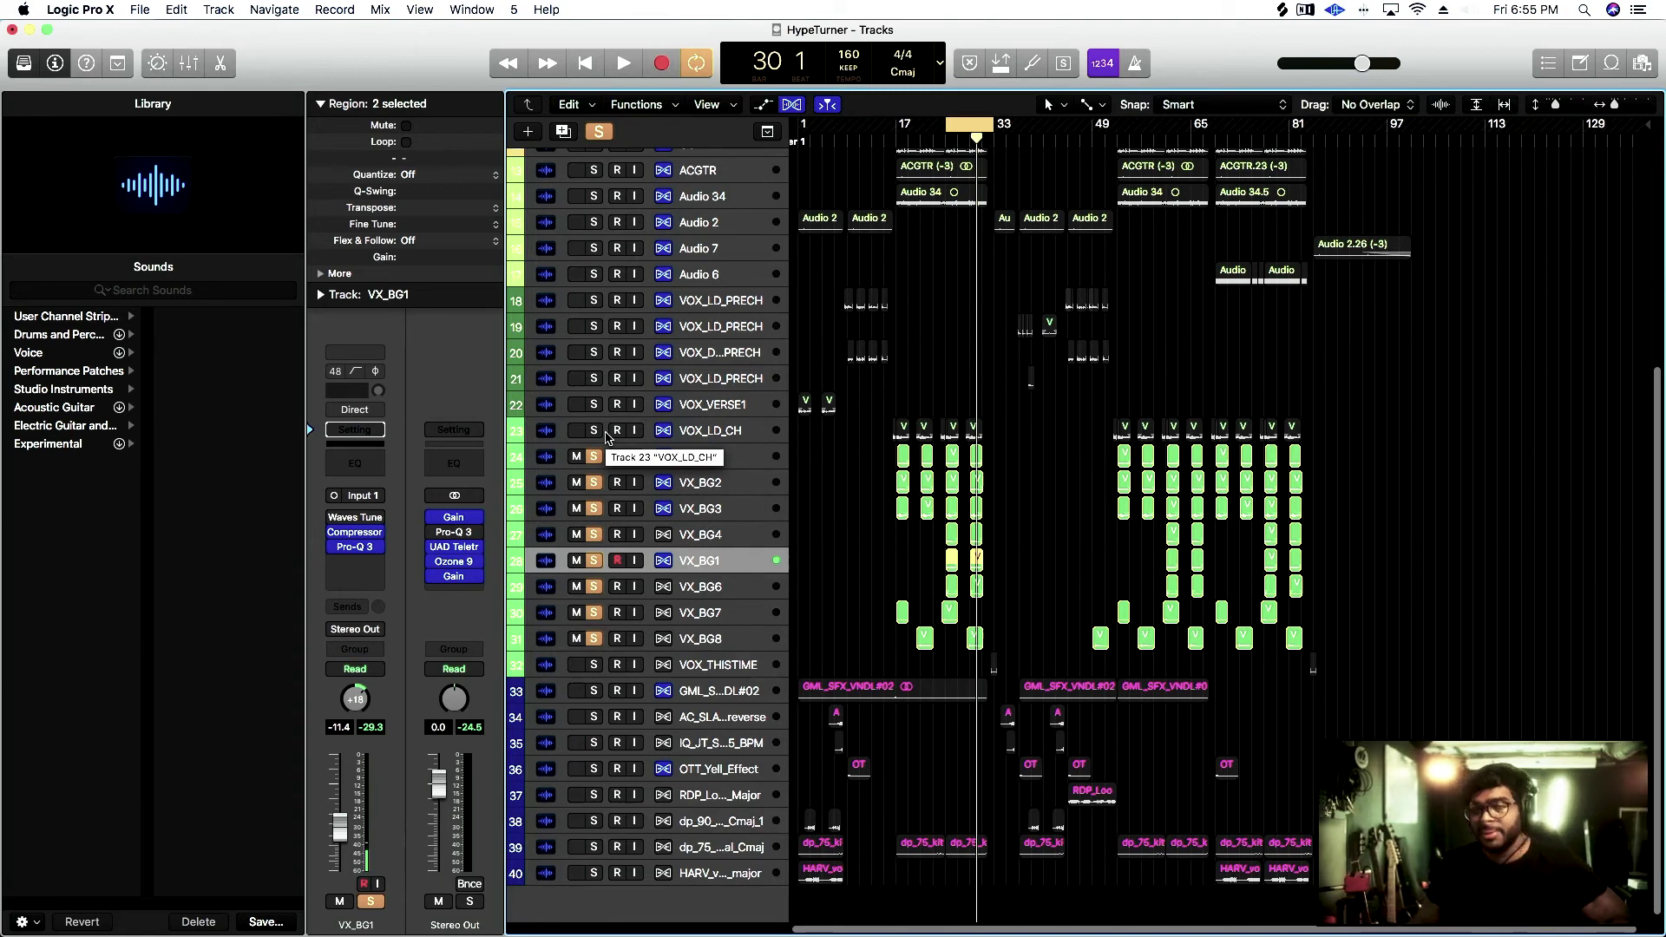
key("space")
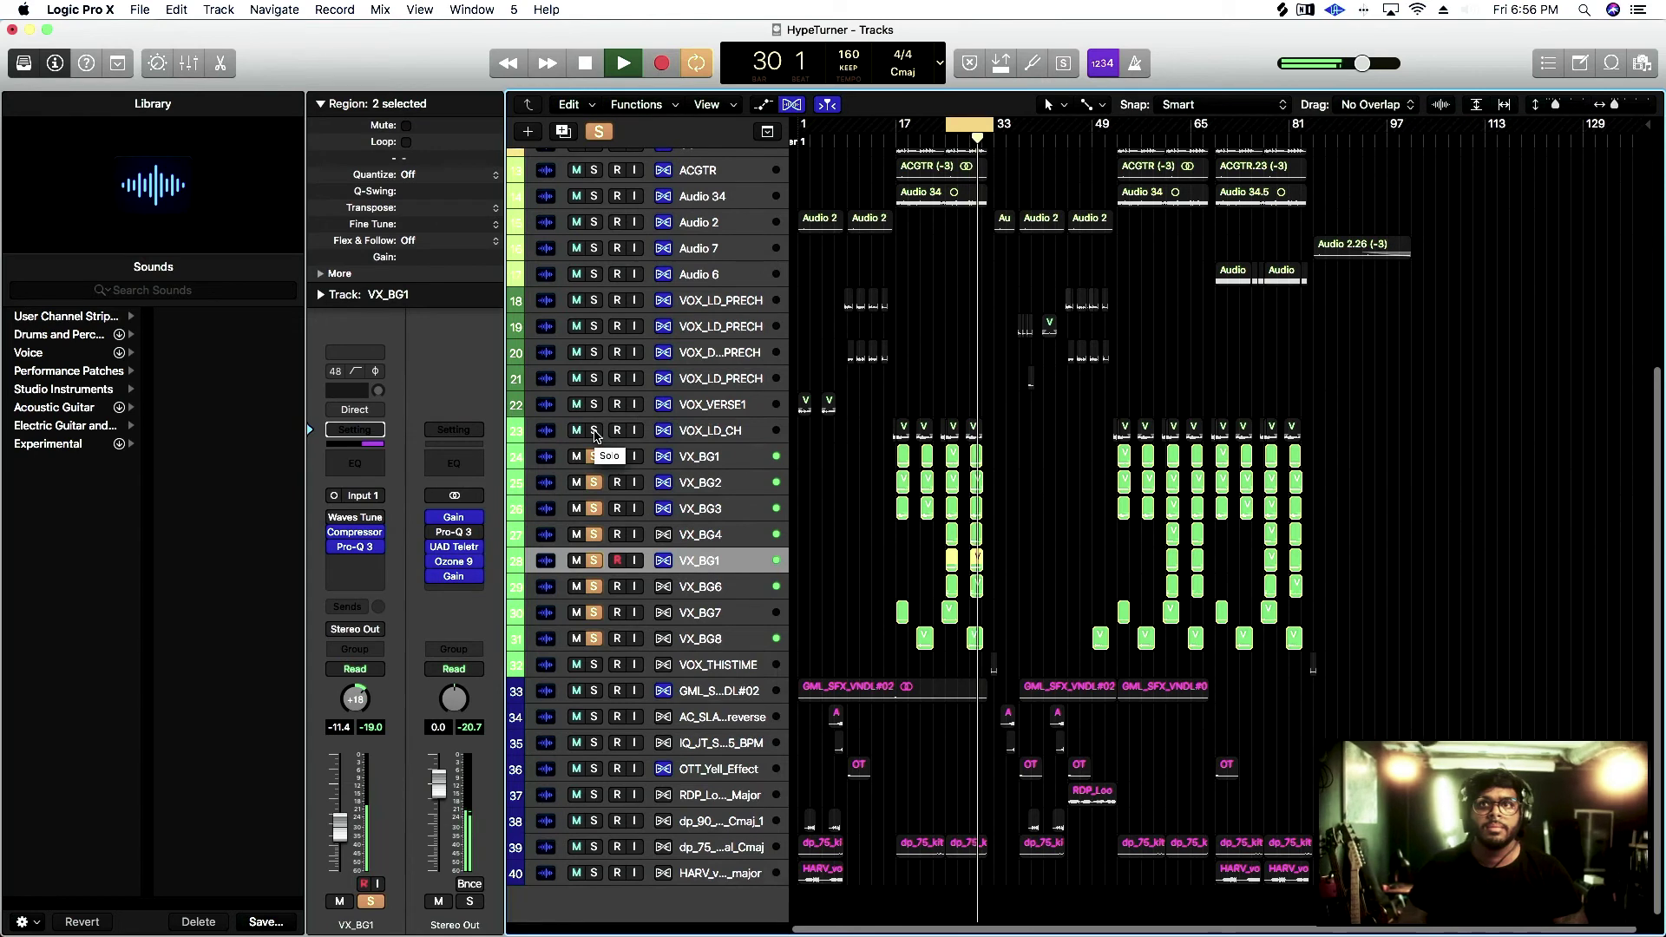
key("space")
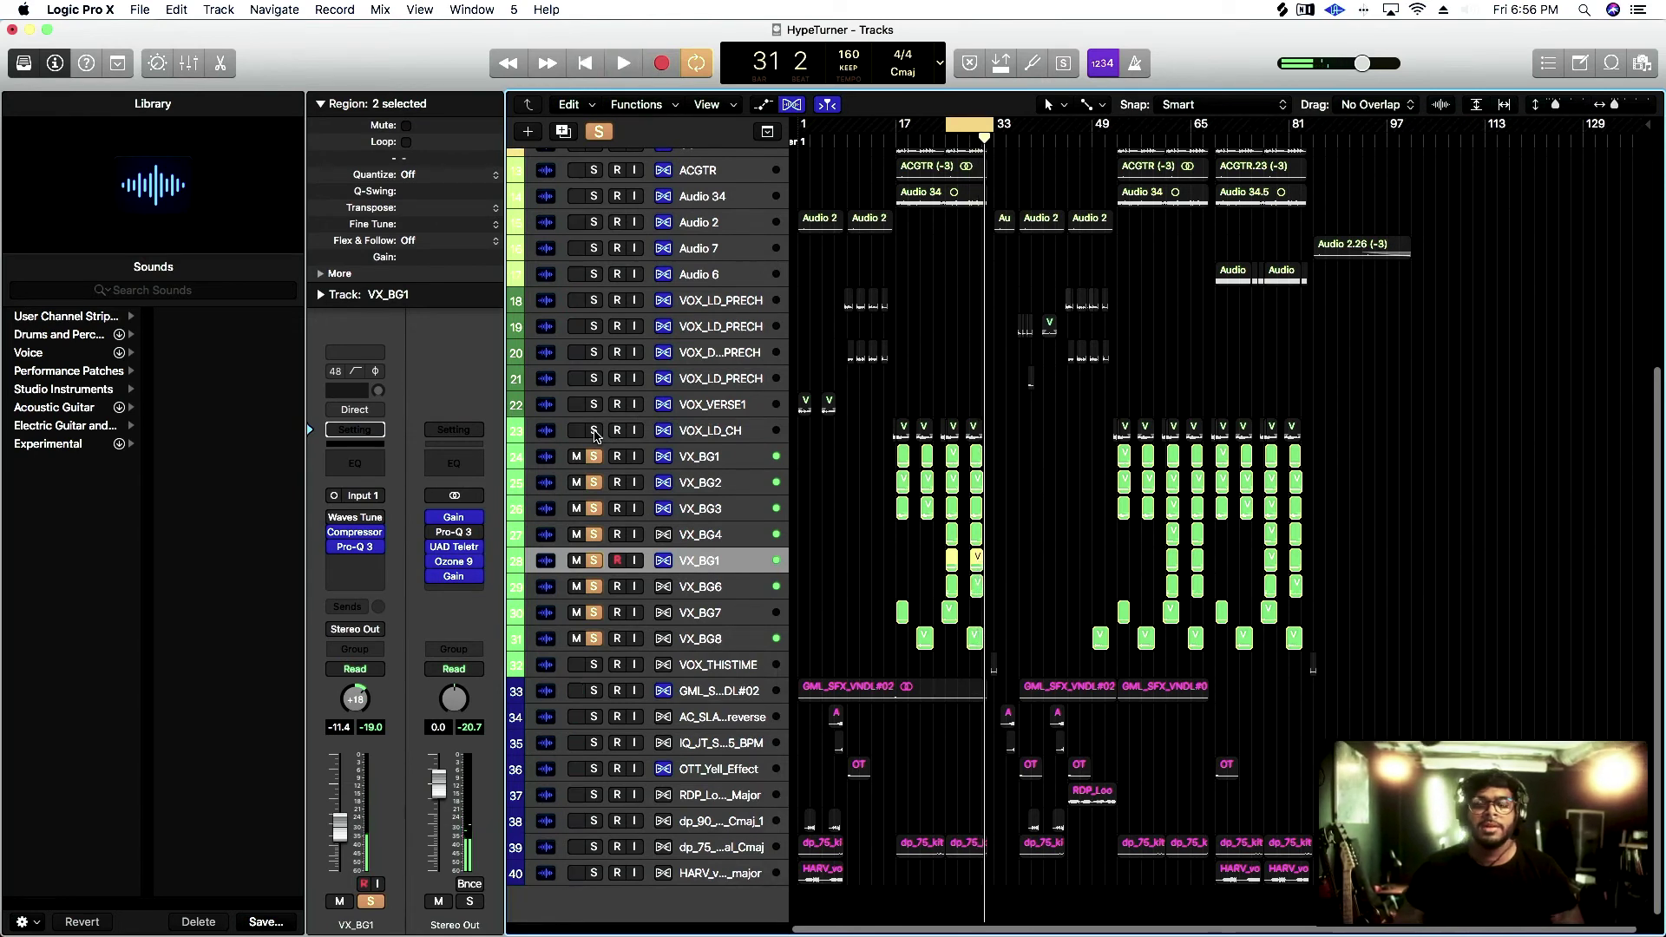
Add the chorus lead vocal VOX_LD_CH, Audio 34 and ACGTR to the soloed background vocals and audition the combination
left_click(594, 431)
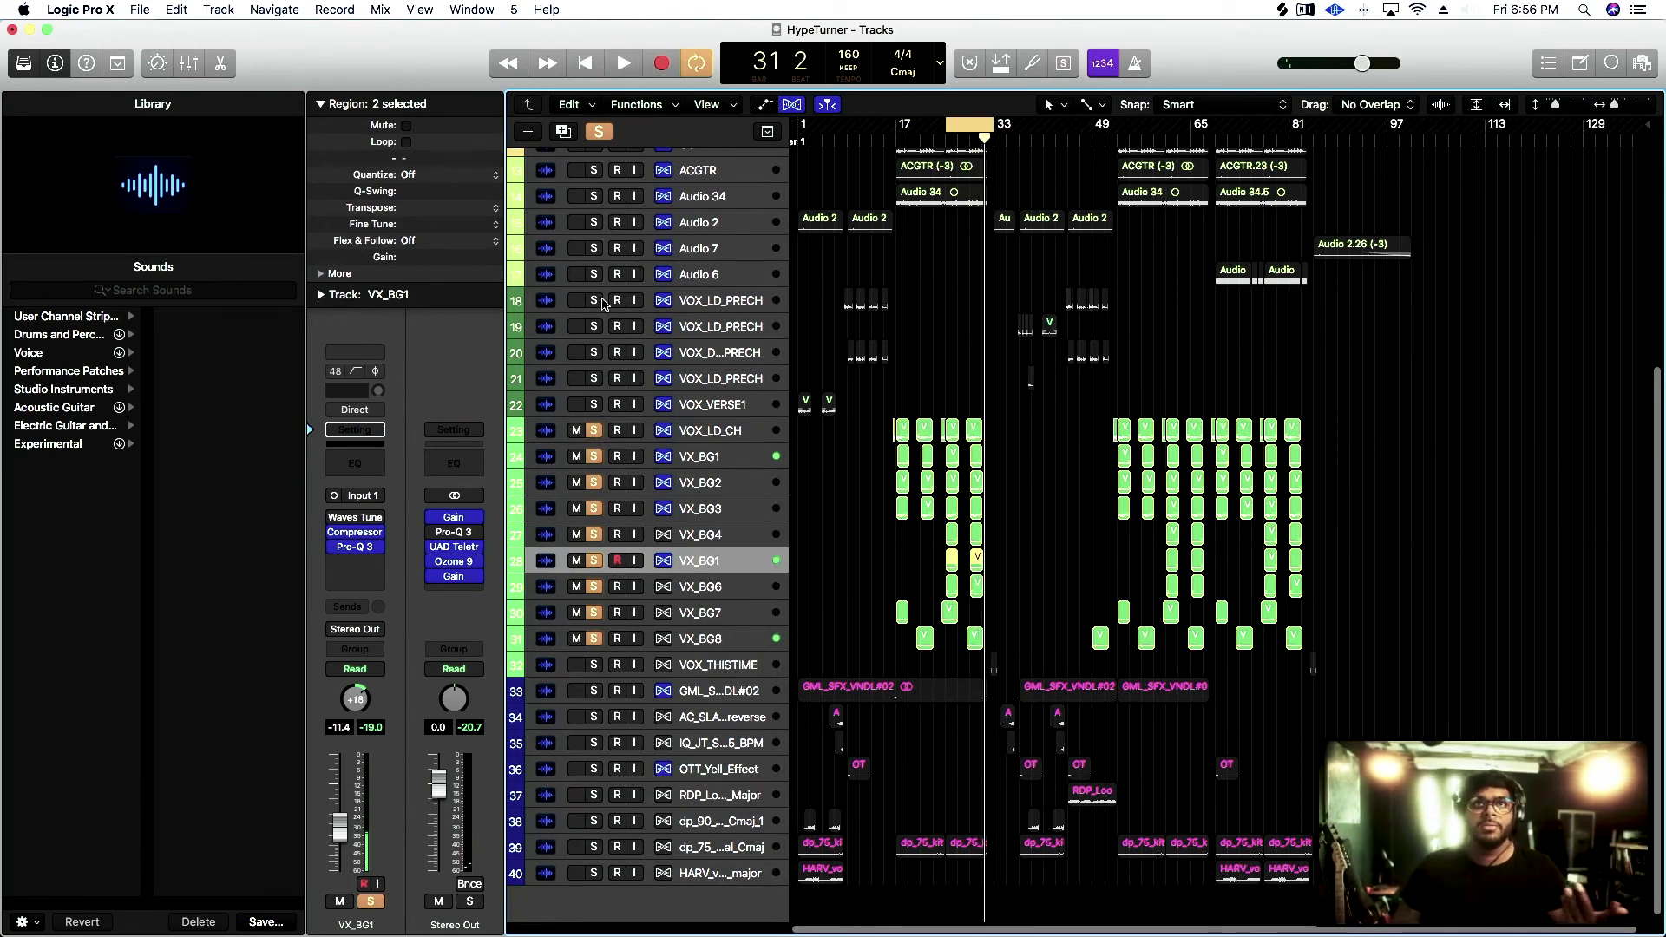
left_click(595, 197)
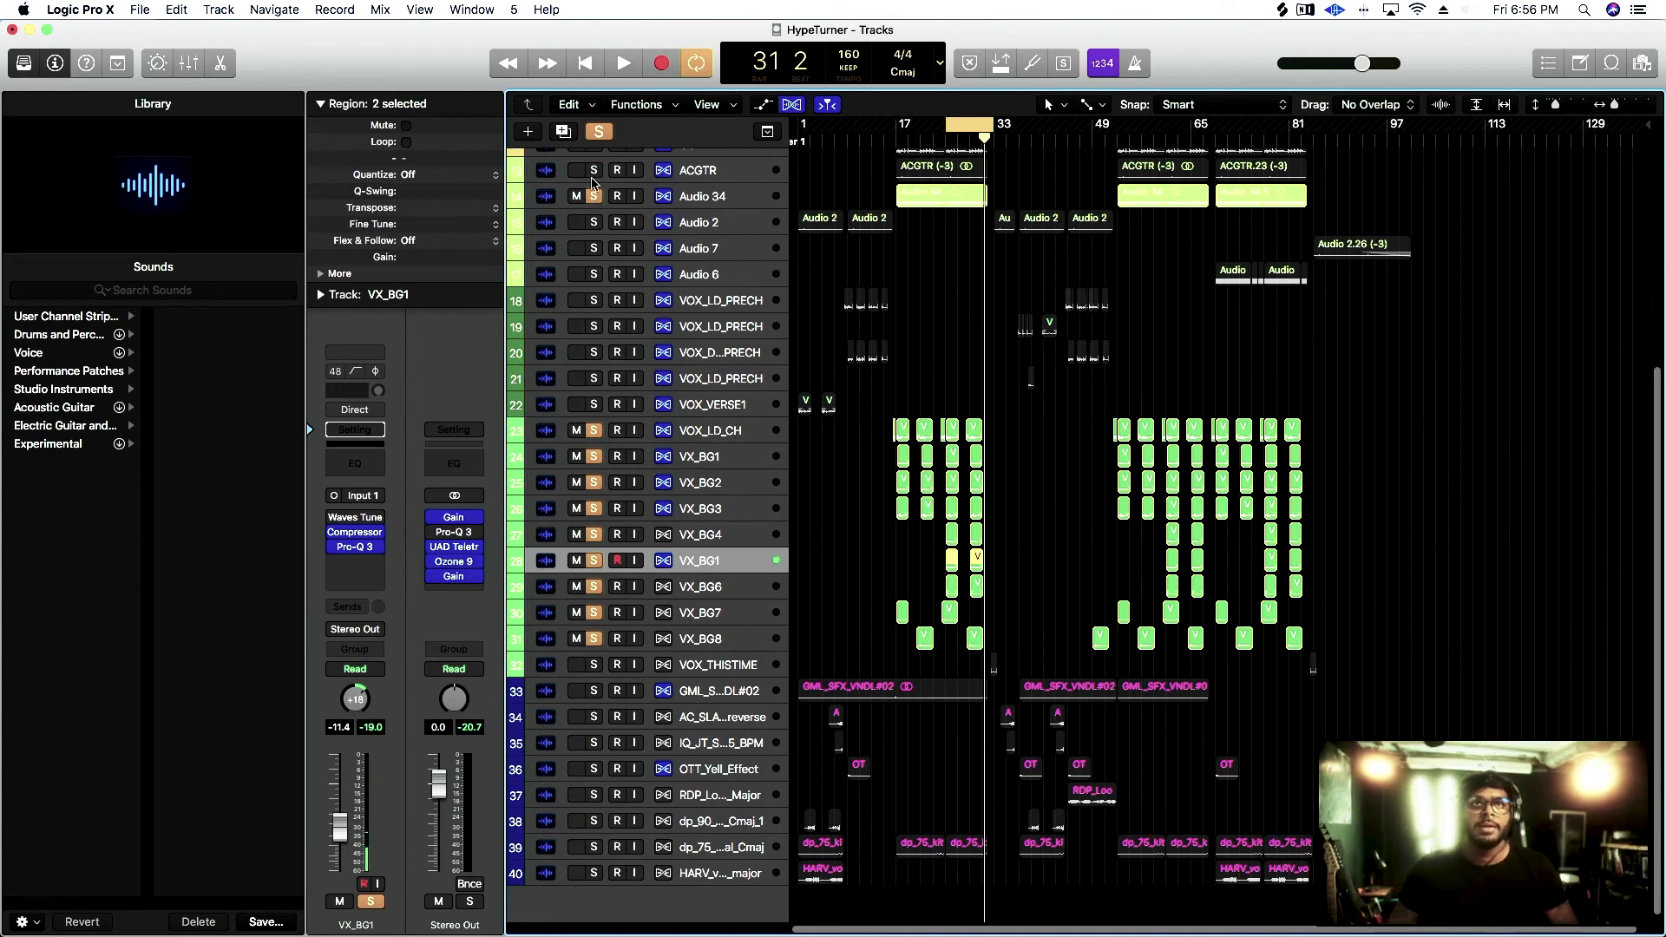
left_click(594, 172)
key("space")
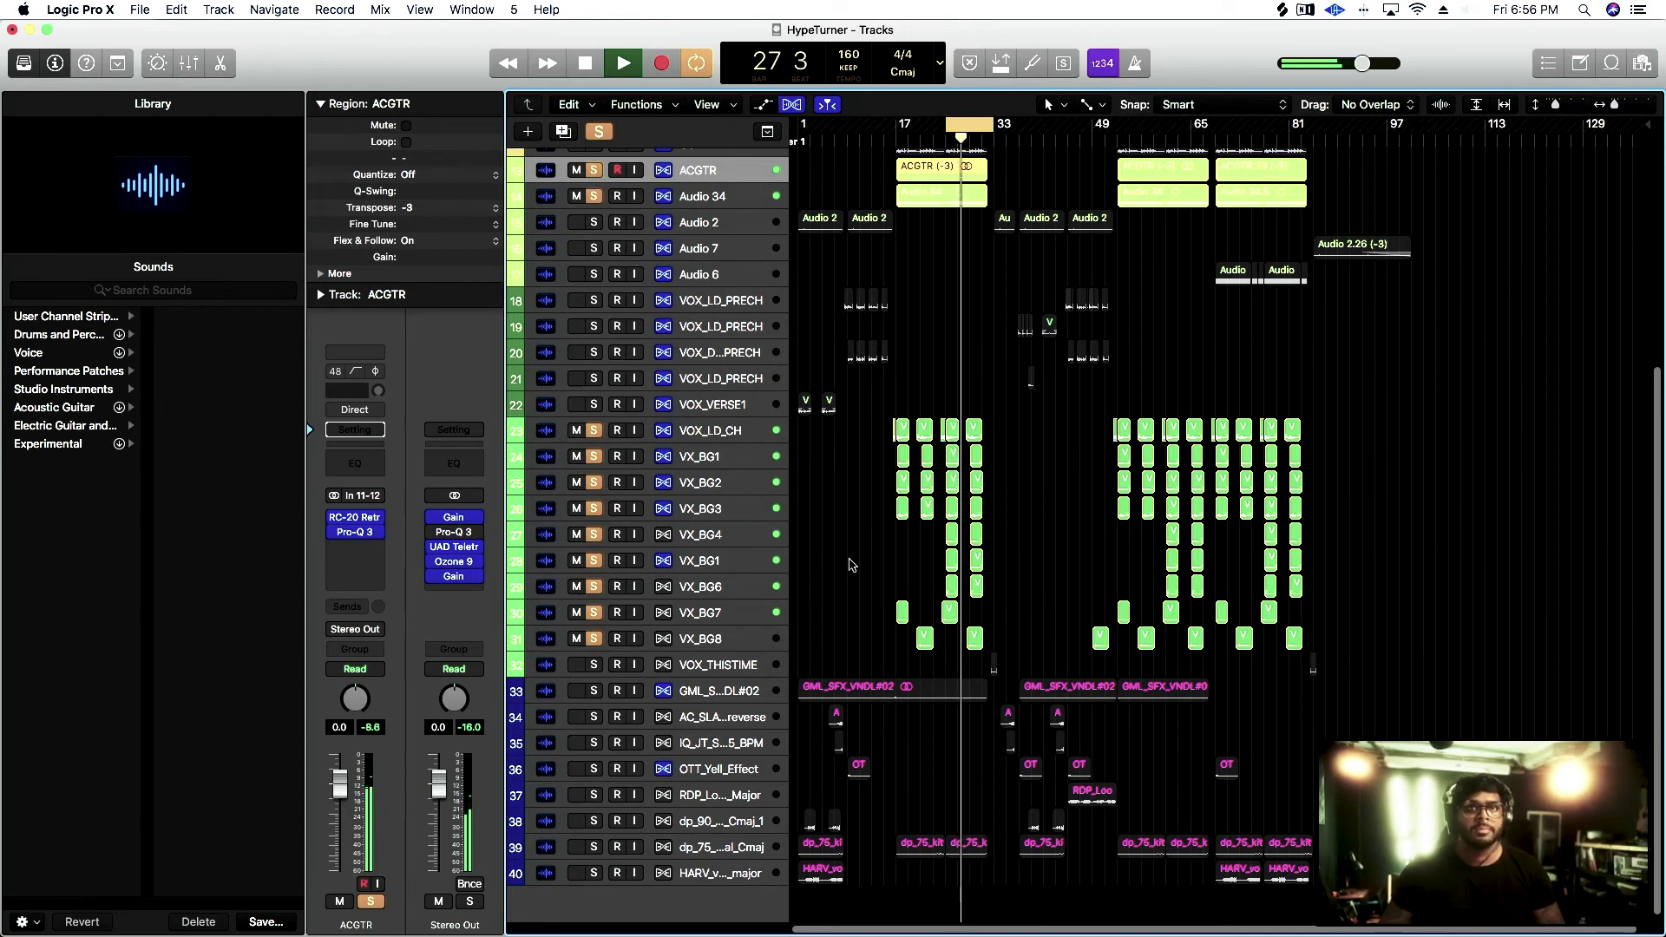
scroll(851, 565, "down", 1)
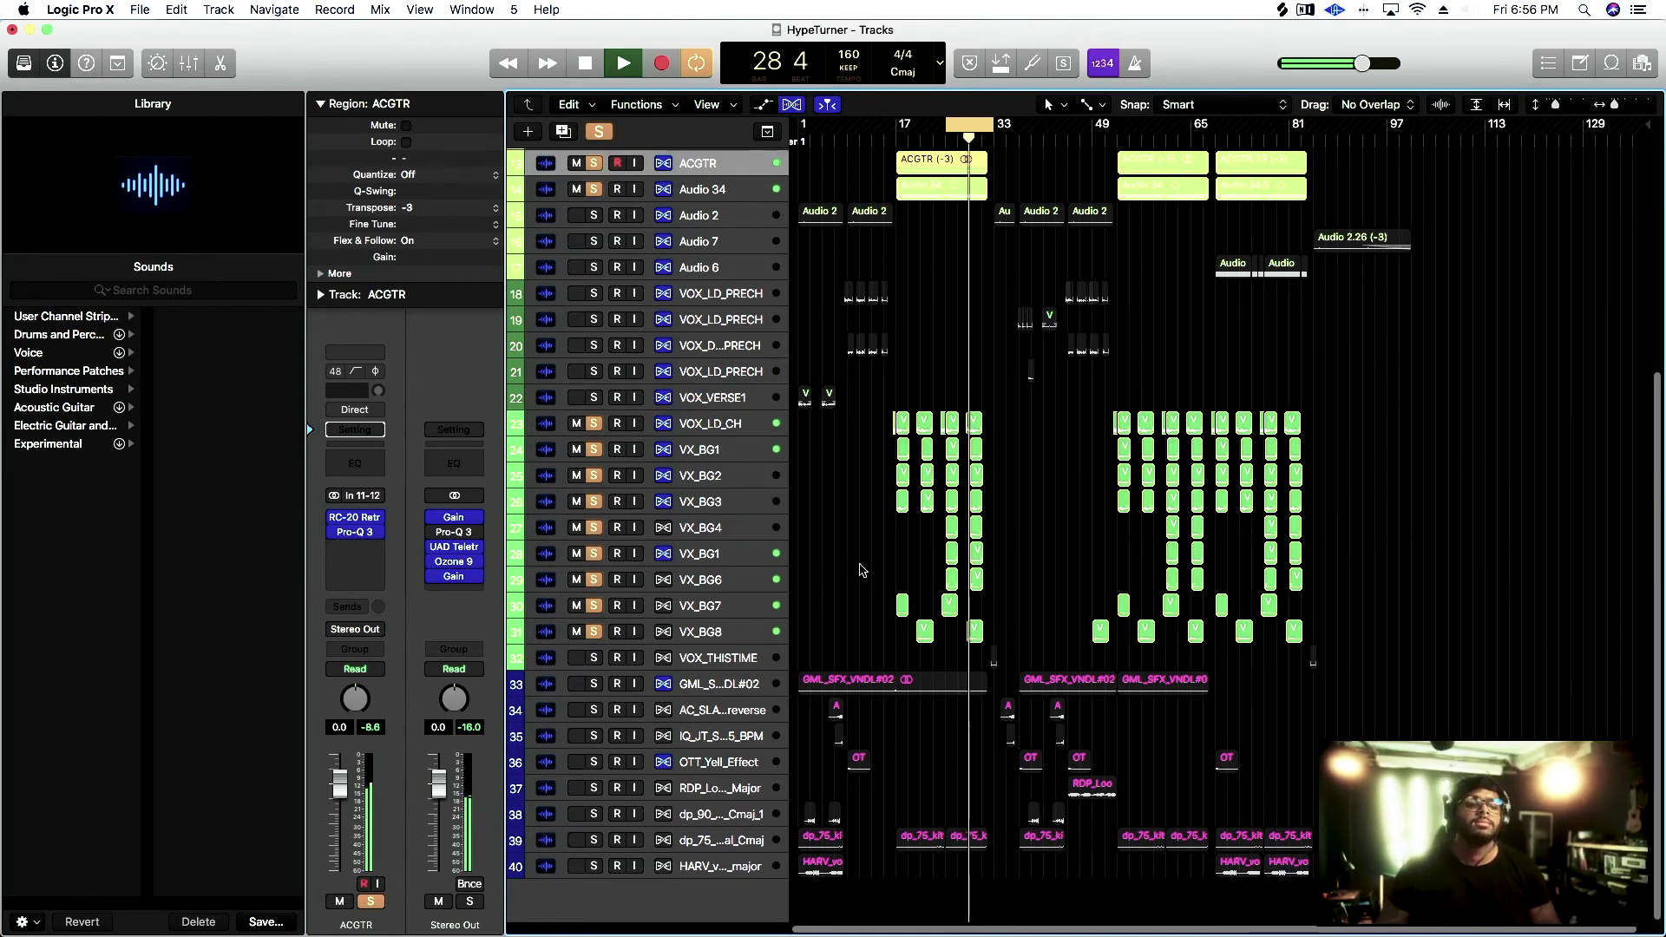